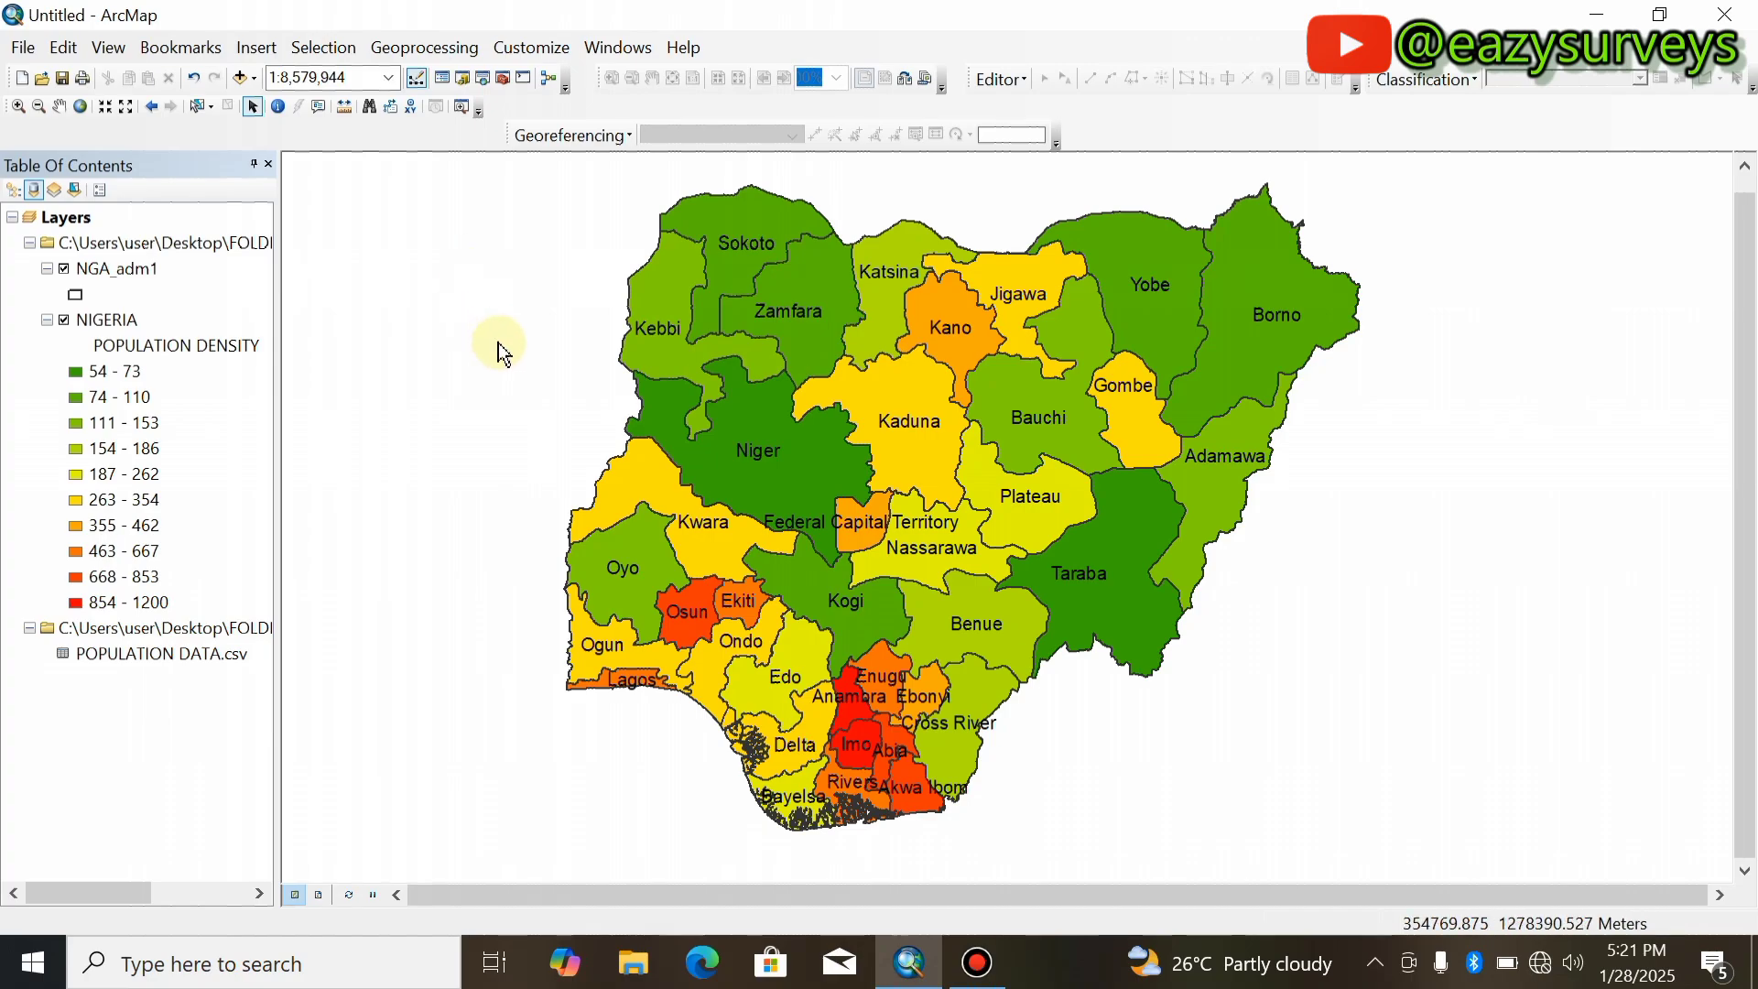
Change the NGA_adm1 layer name to 'STATE BOUNDARY' in its Layer Properties General tab.
{"action": "left_click", "coordinate": [118, 270]}
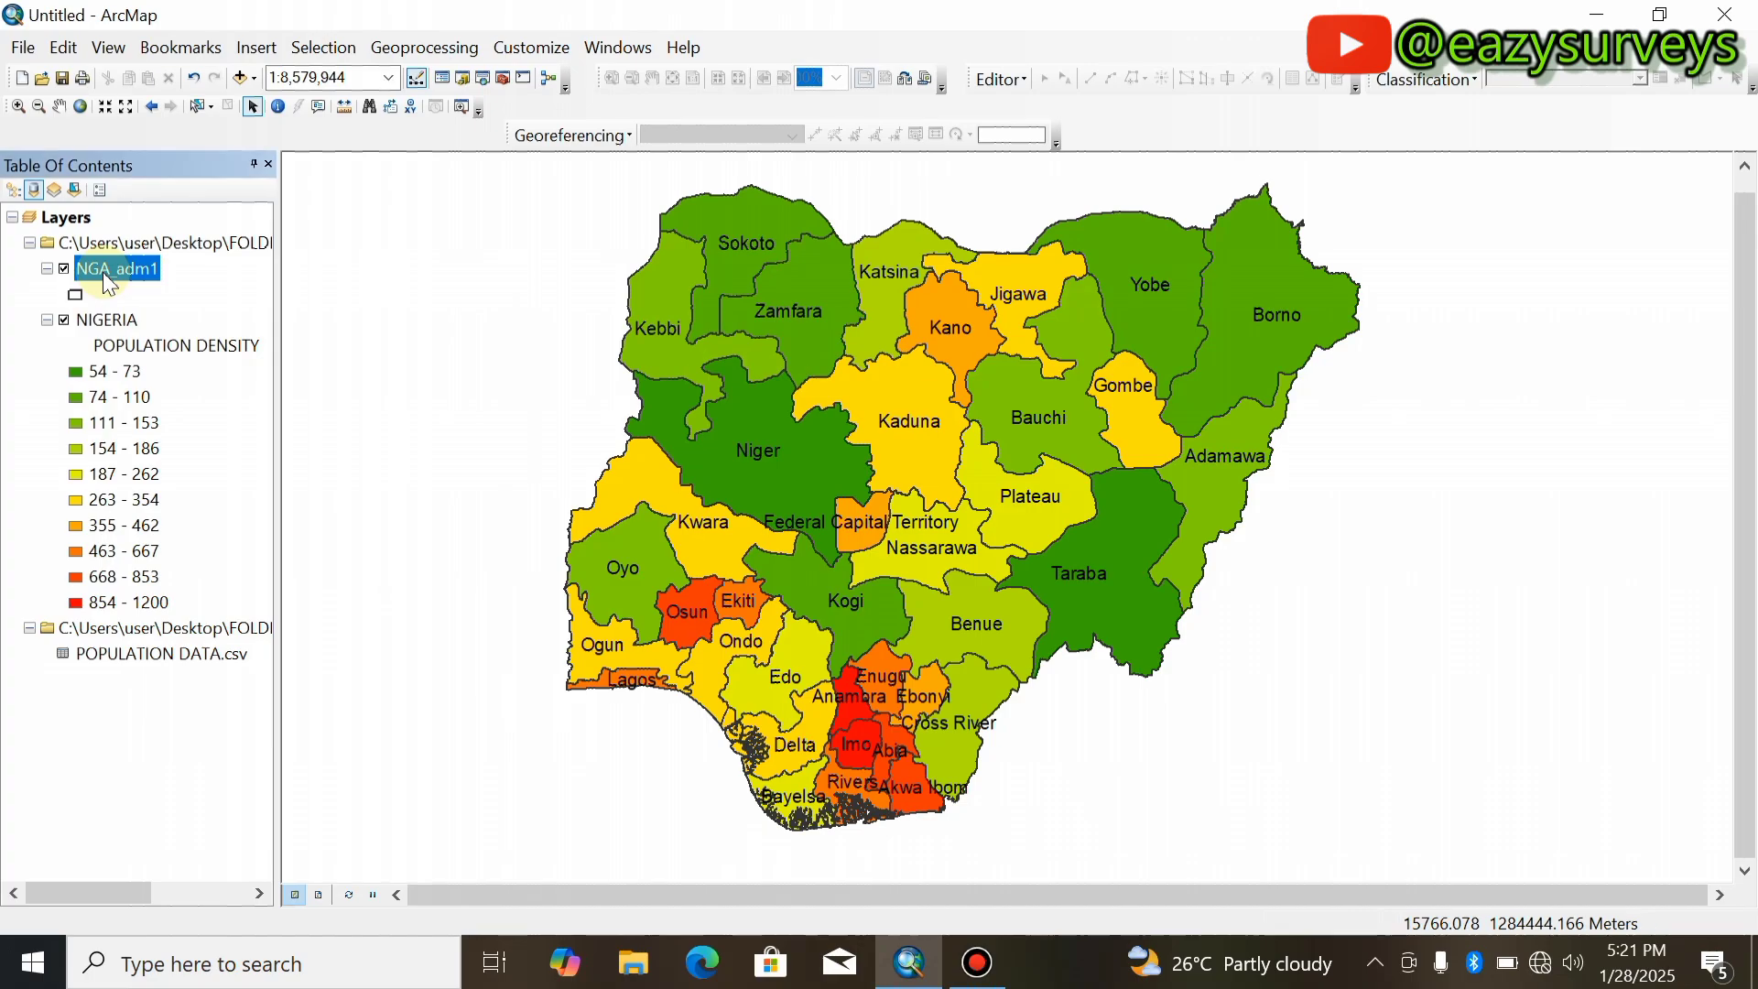
{"action": "right_click", "coordinate": [104, 275]}
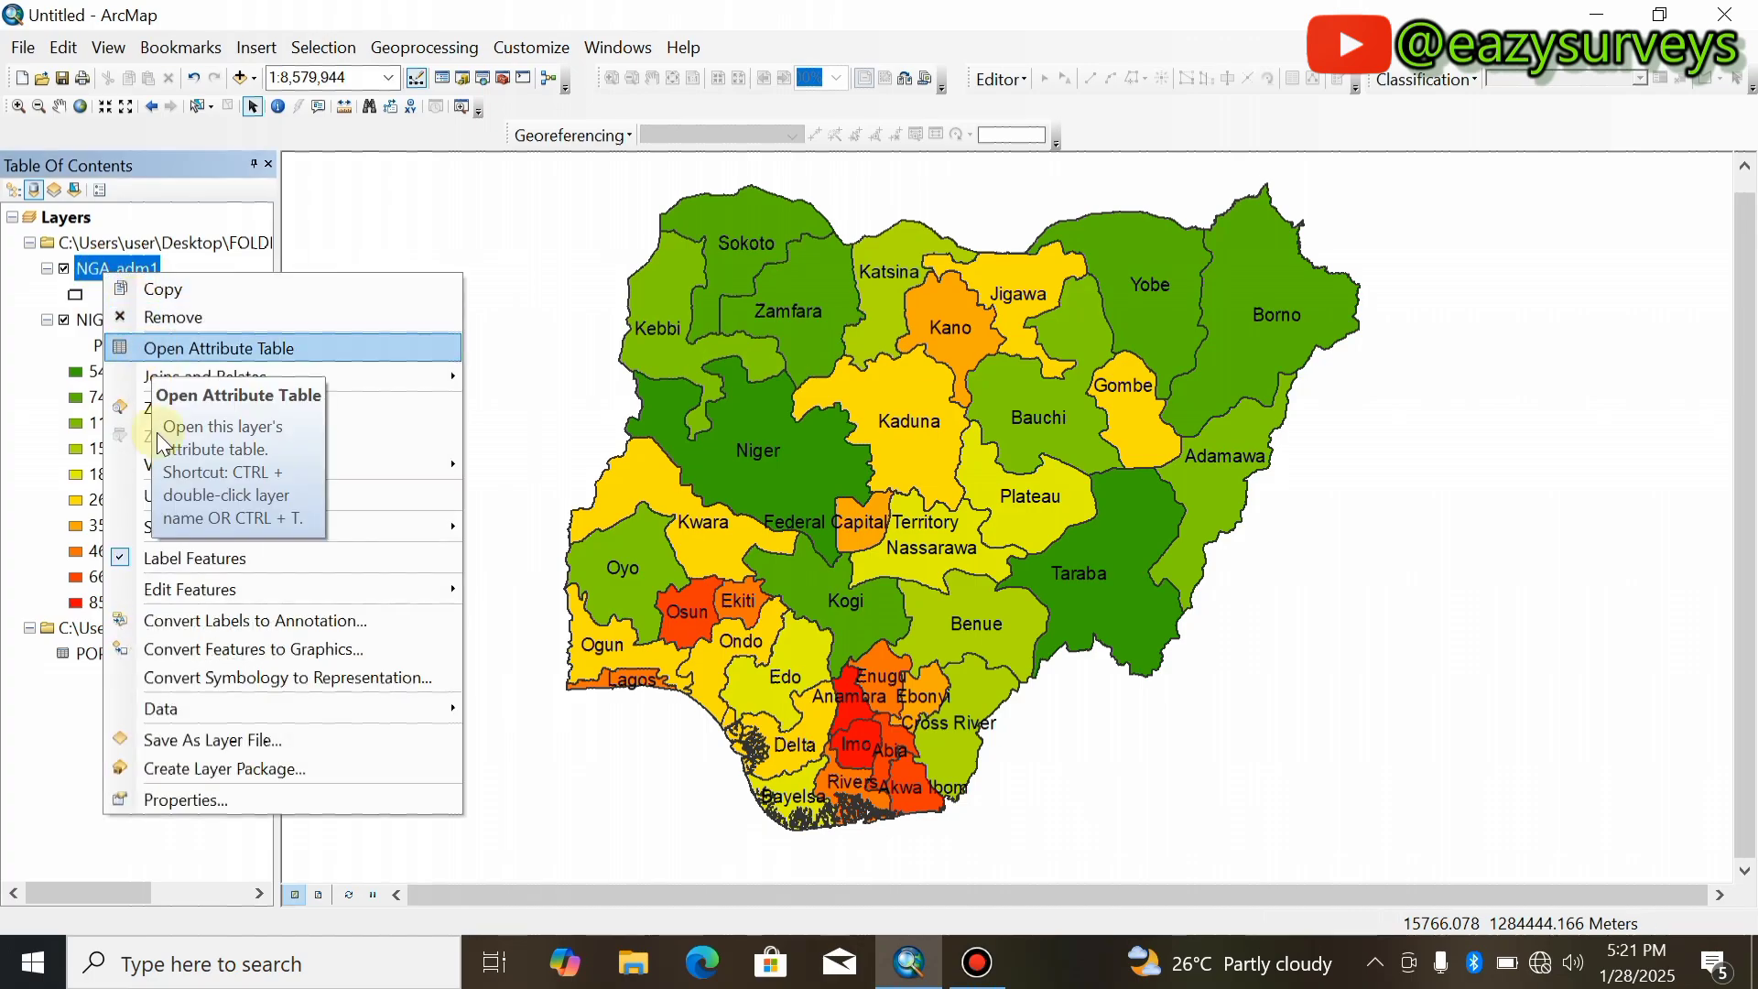
{"action": "left_click", "coordinate": [225, 797]}
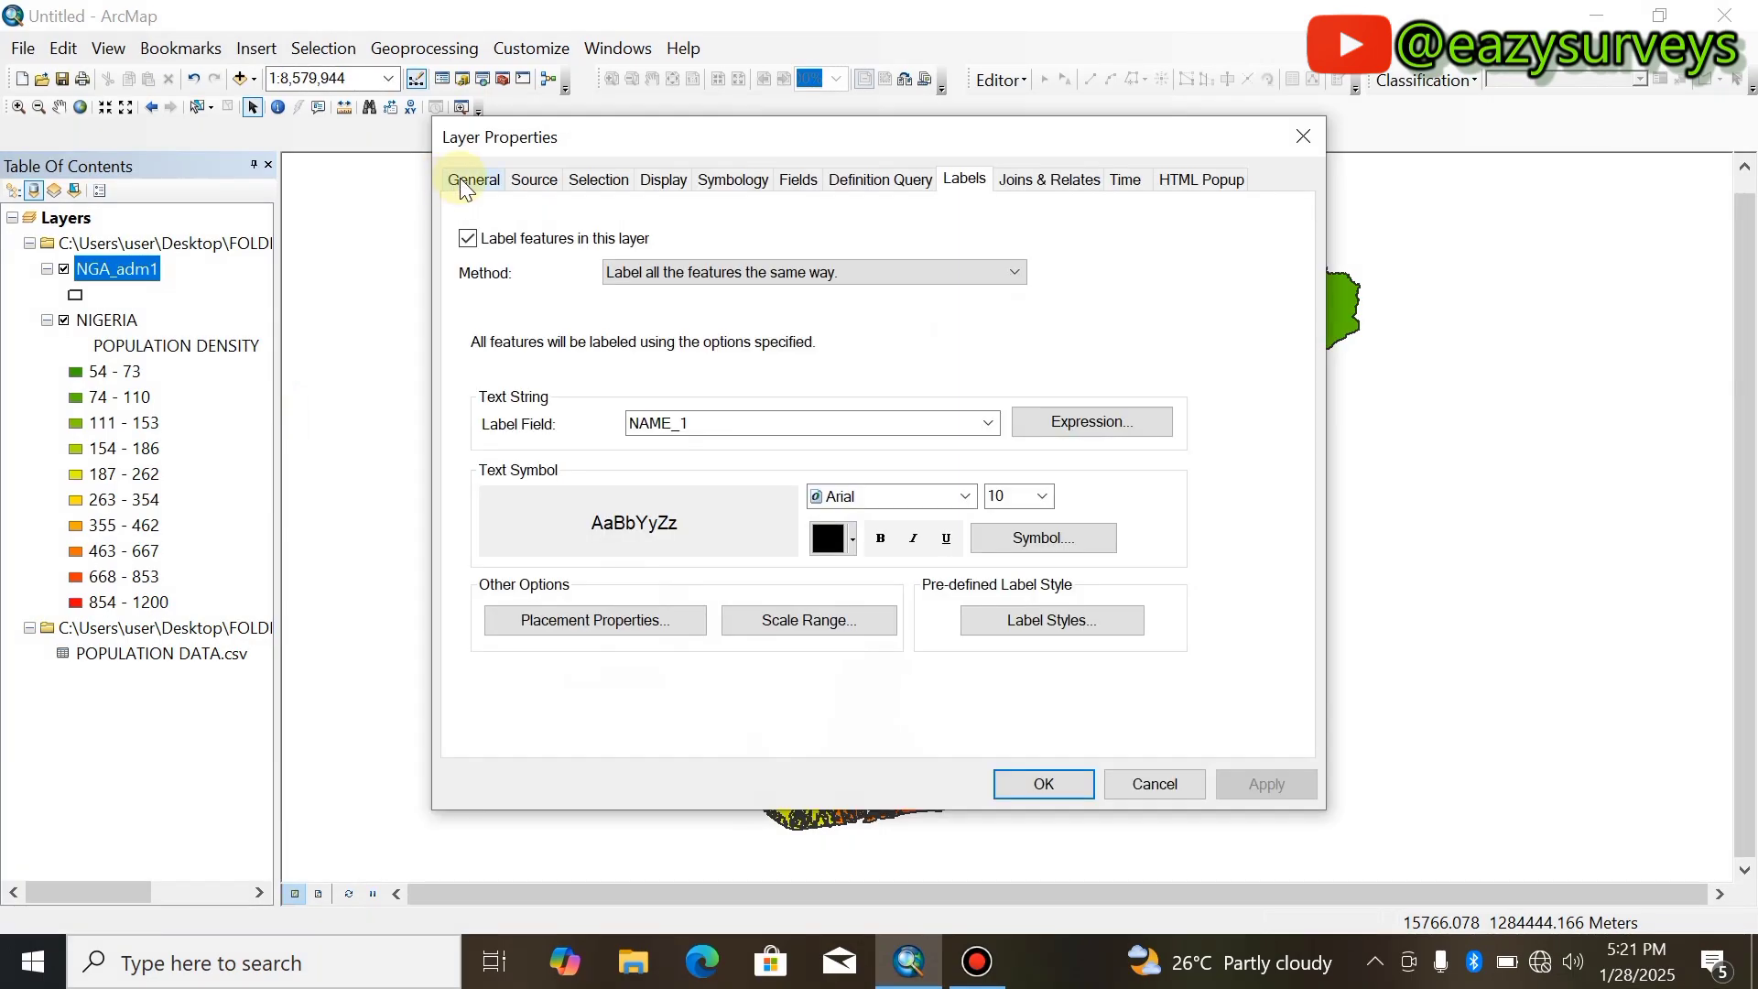
{"action": "left_click", "coordinate": [463, 183]}
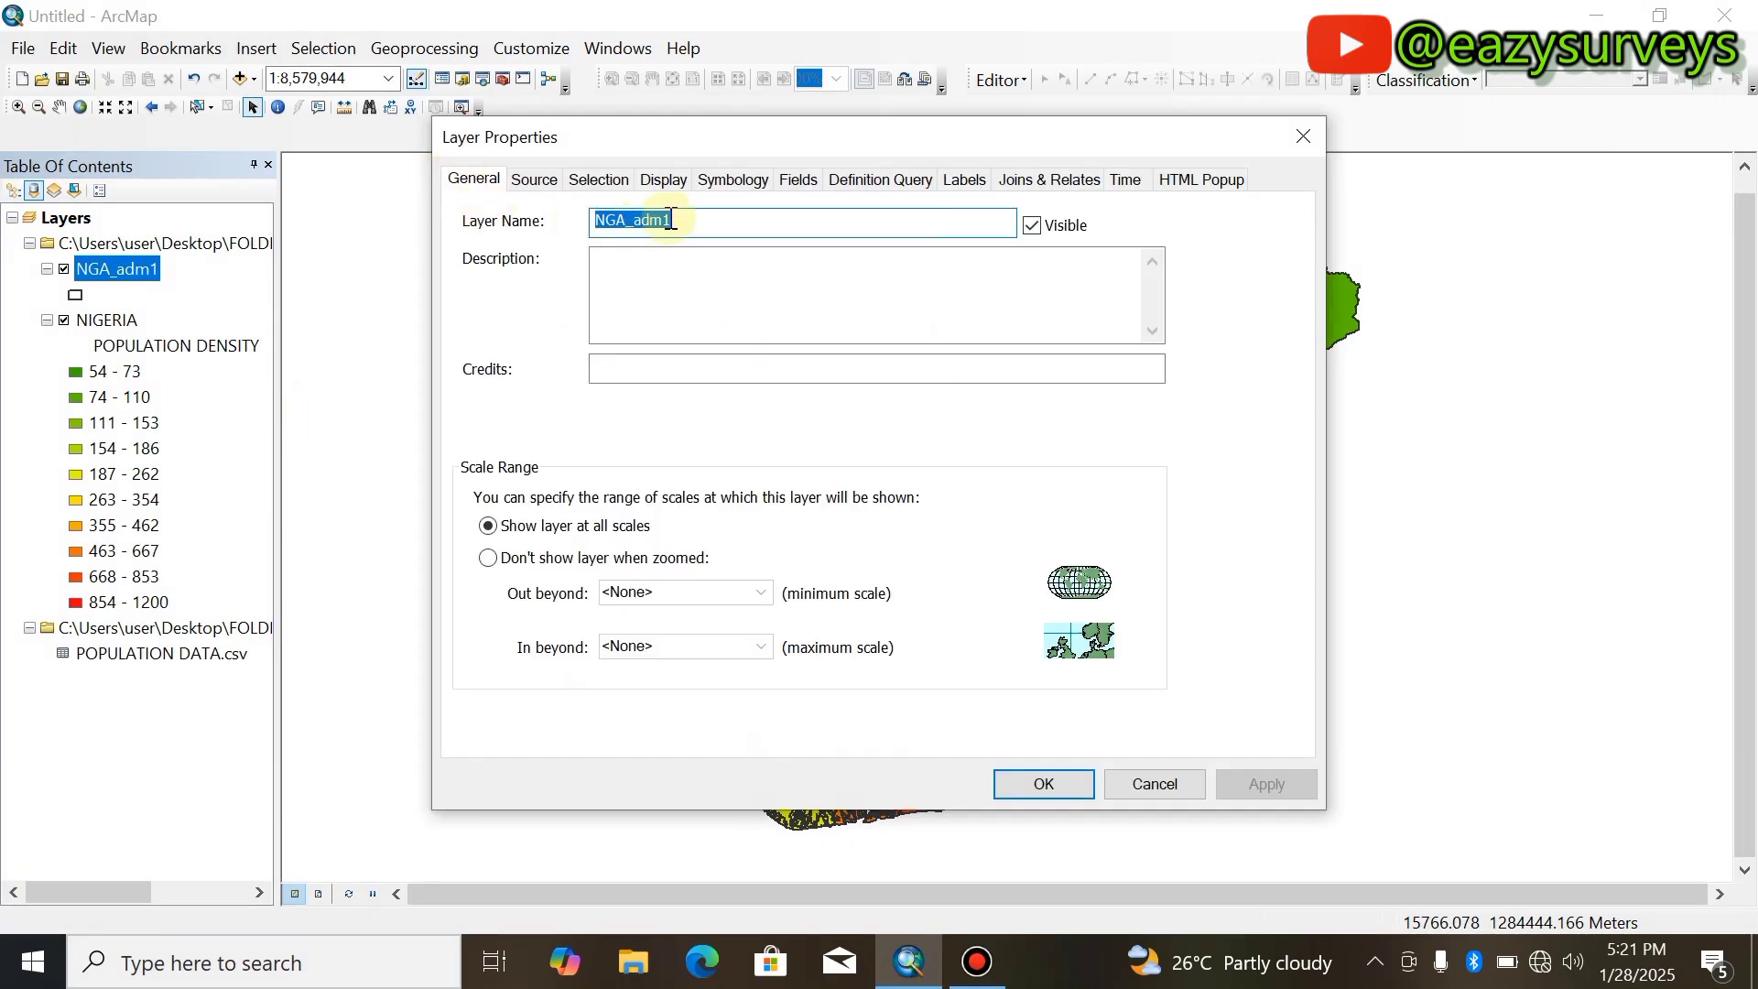
{"action": "type", "text": "STATE"}
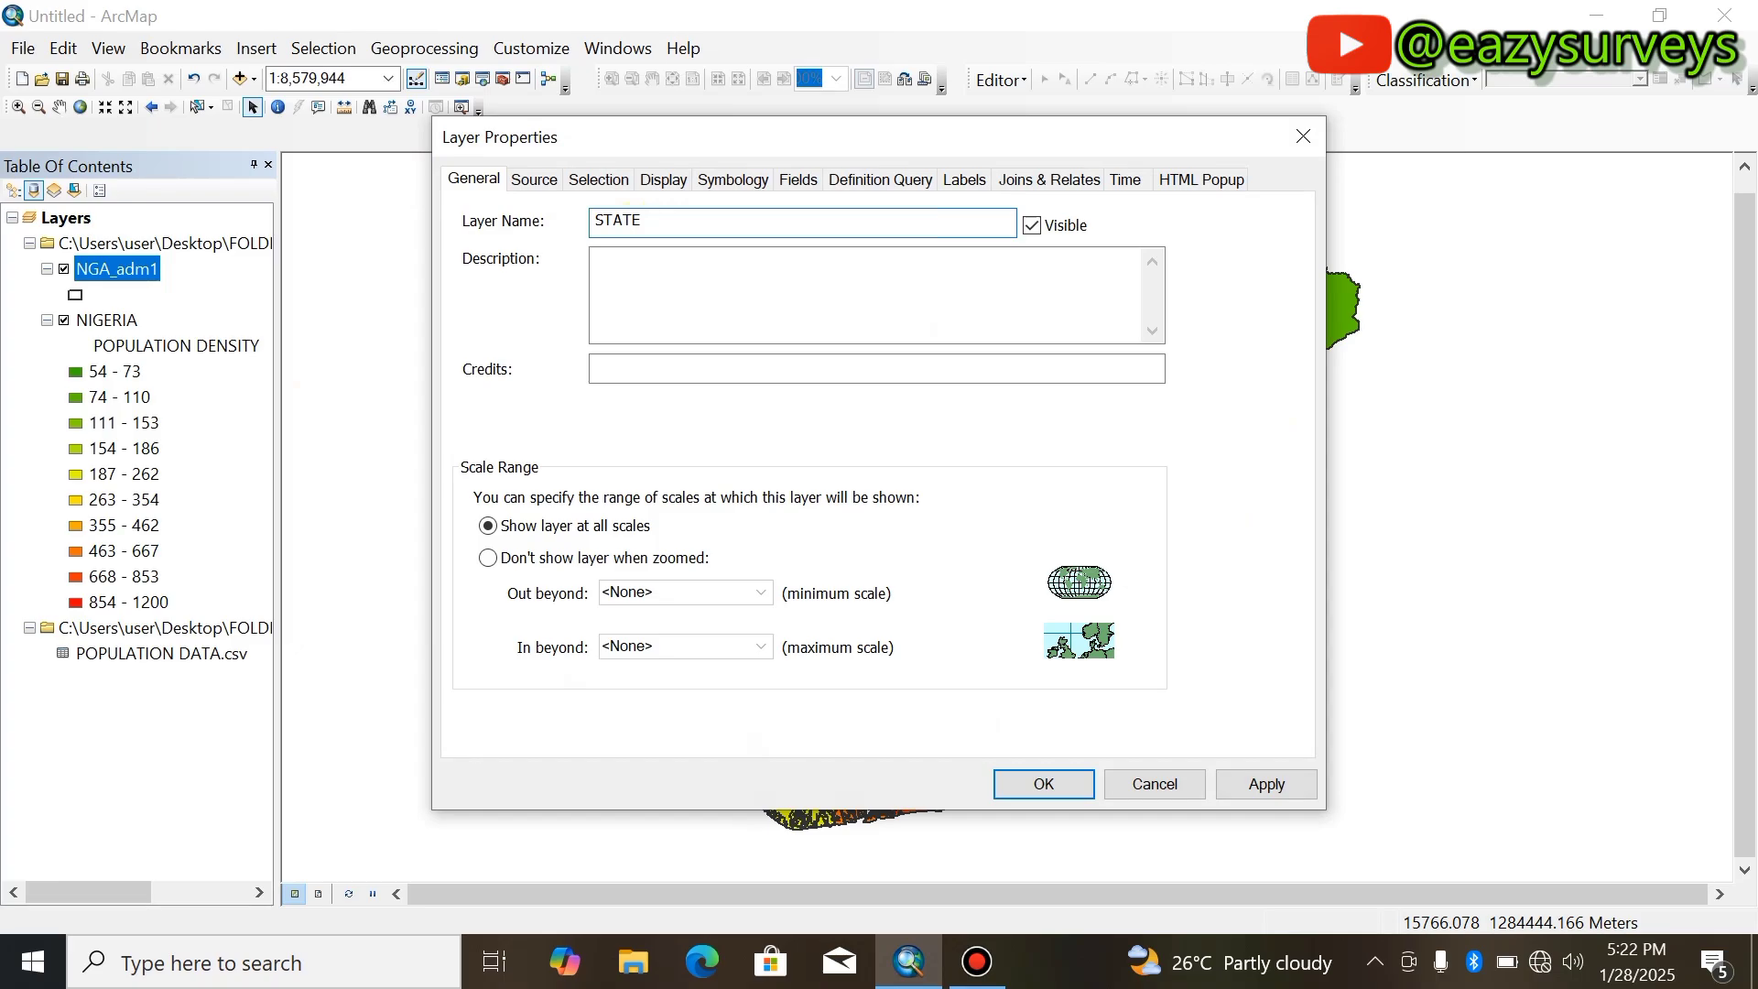
{"action": "type", "text": " BOUNDARY"}
{"action": "left_click", "coordinate": [1289, 782]}
{"action": "left_click", "coordinate": [1045, 783]}
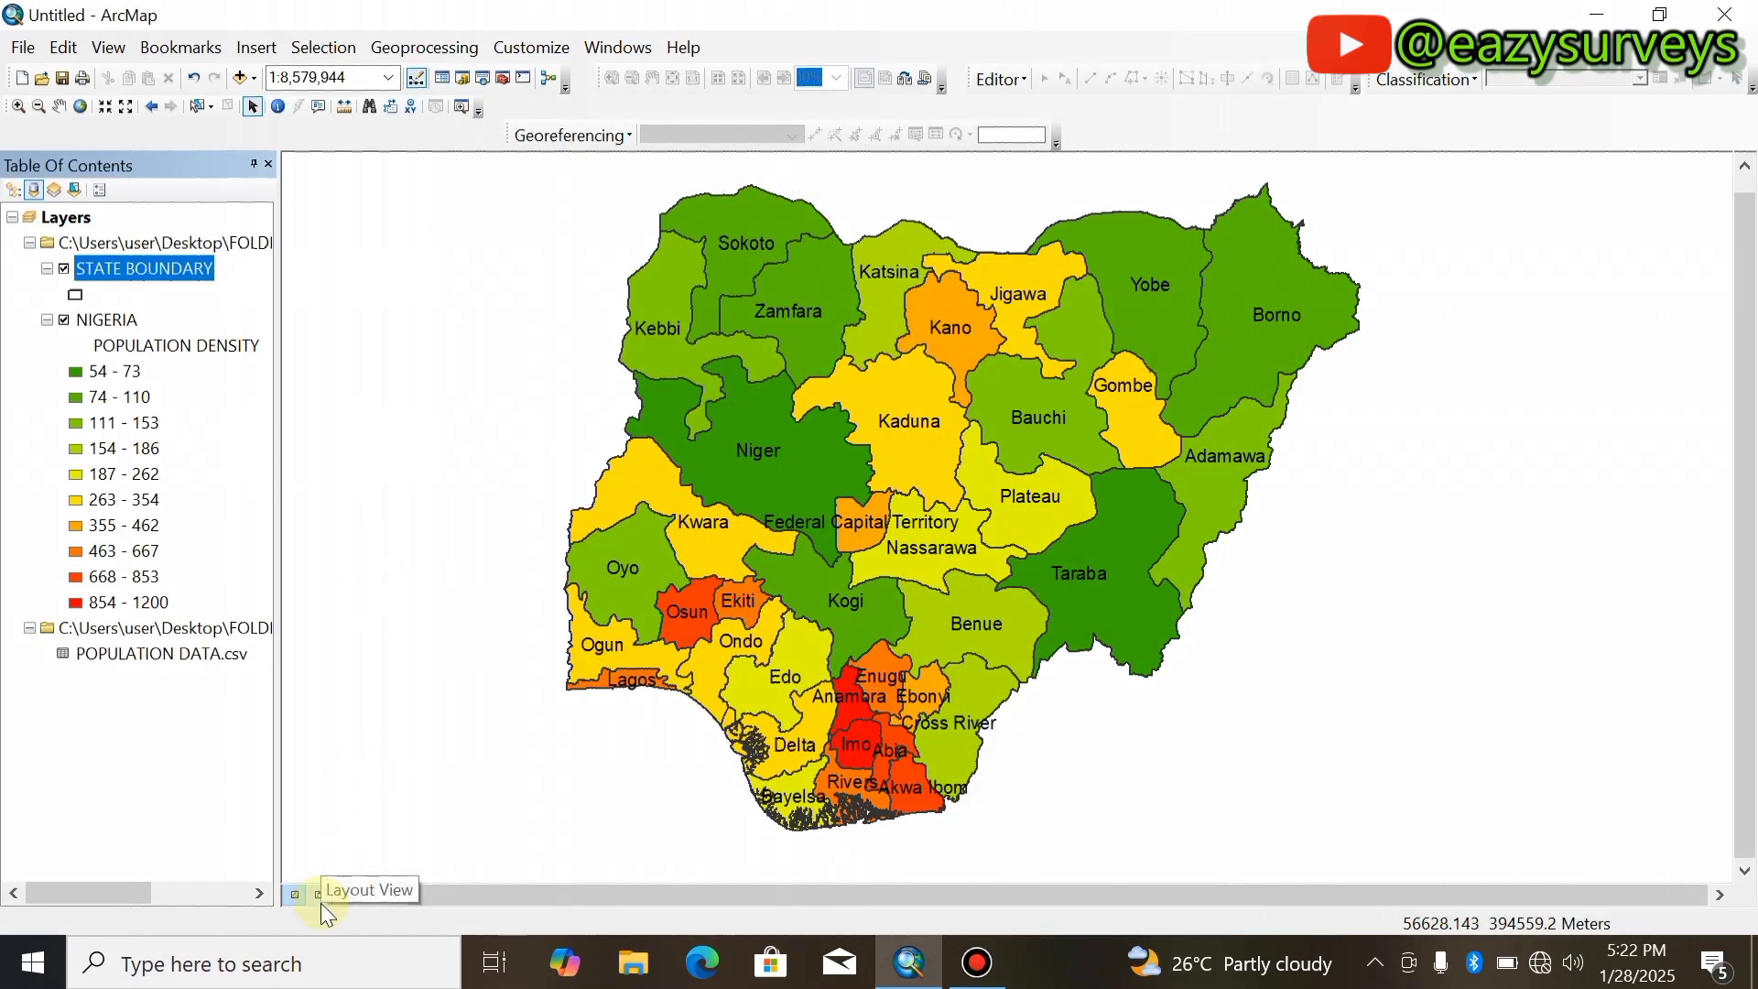
Switch to Layout View and stretch the data frame toward the page's corners.
{"action": "left_click", "coordinate": [115, 44]}
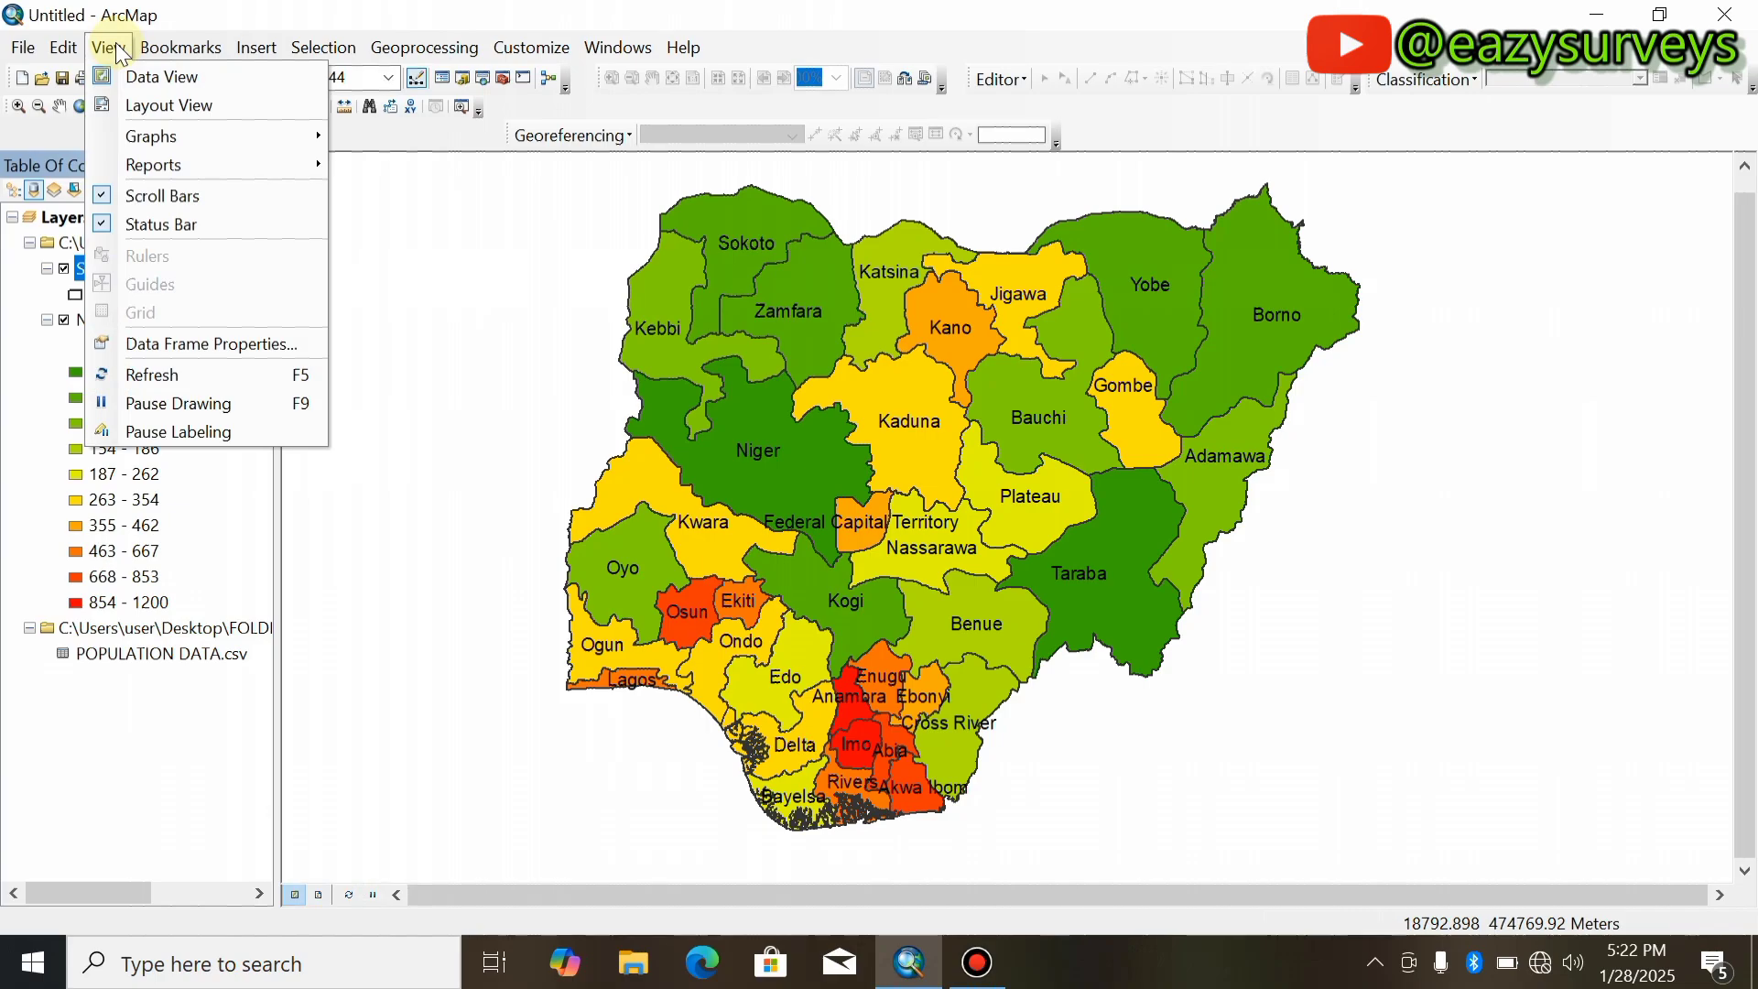
{"action": "left_click", "coordinate": [154, 104]}
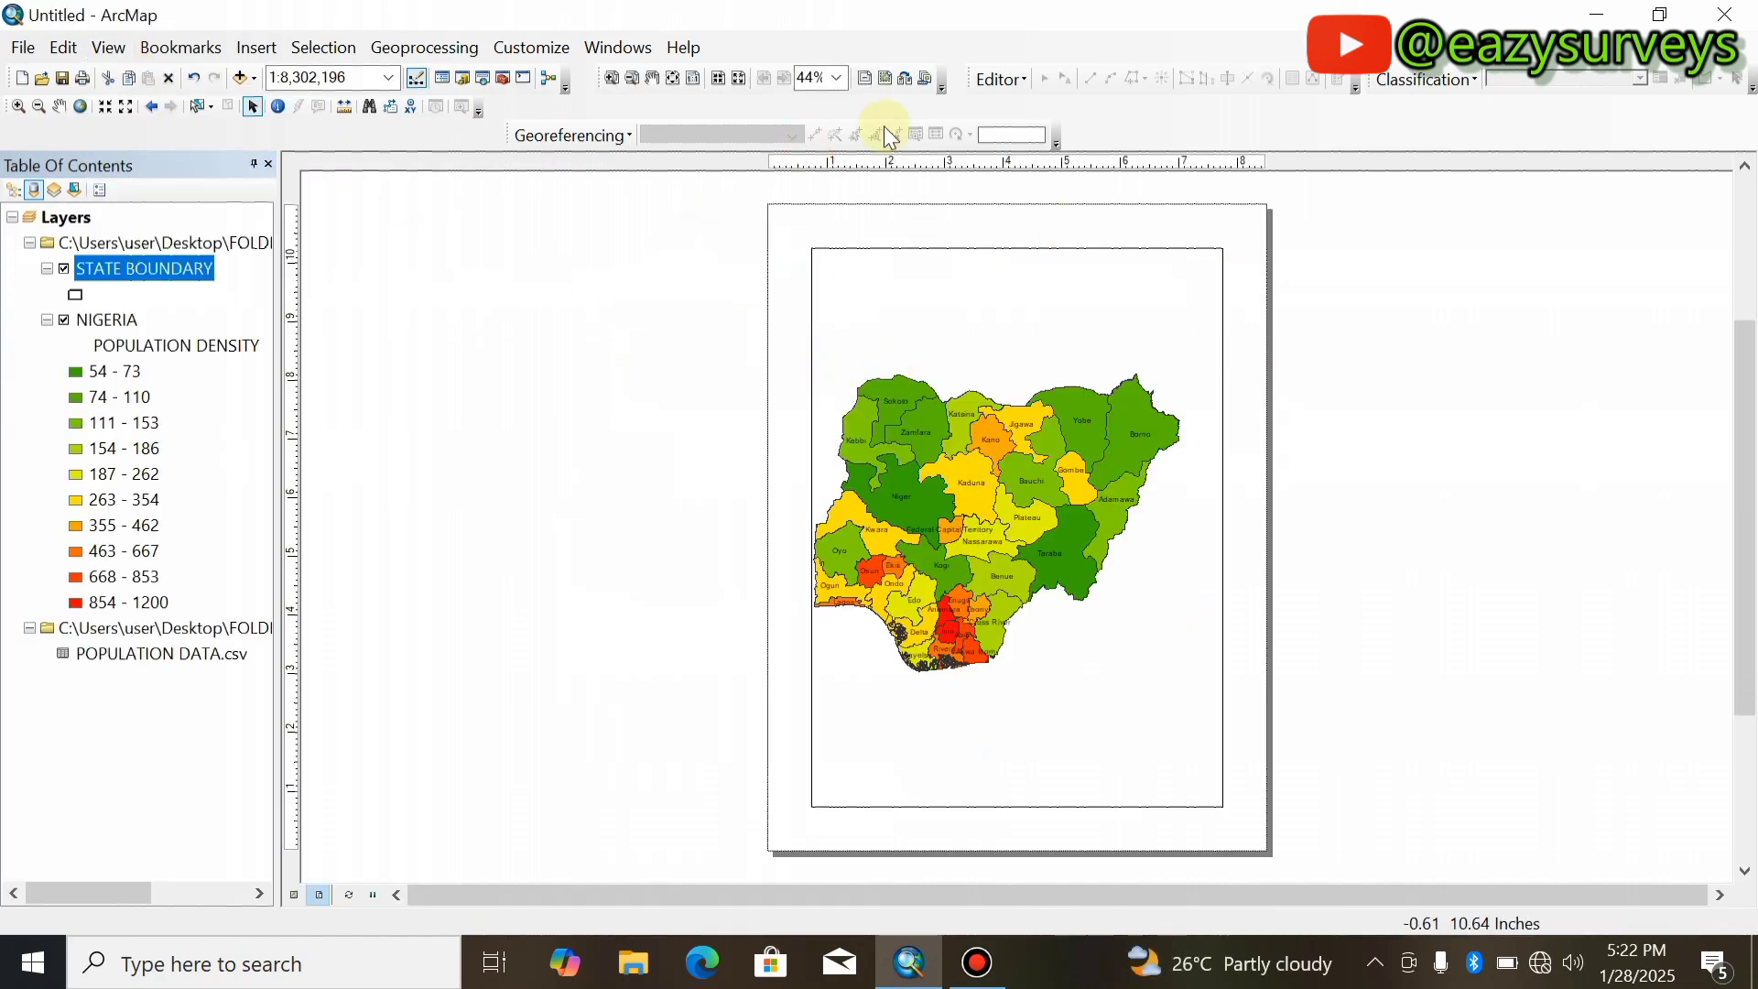
{"action": "left_click", "coordinate": [930, 286]}
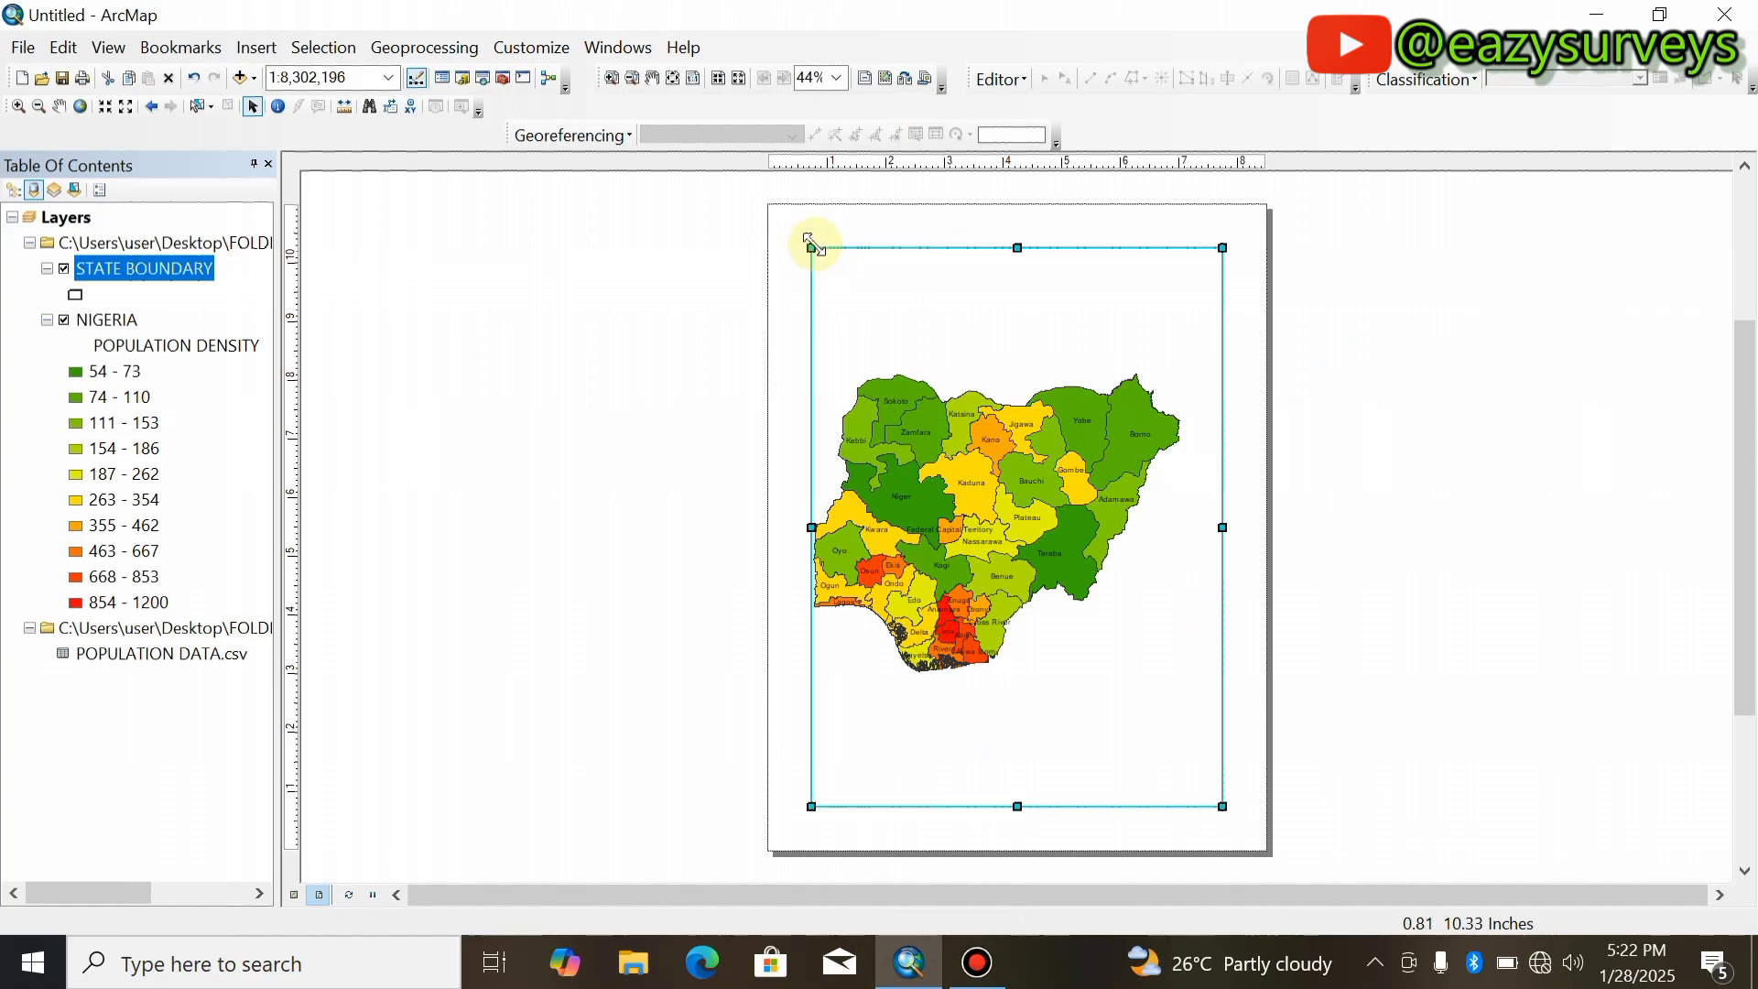
{"action": "left_click_drag", "start_coordinate": [811, 248], "coordinate": [788, 225]}
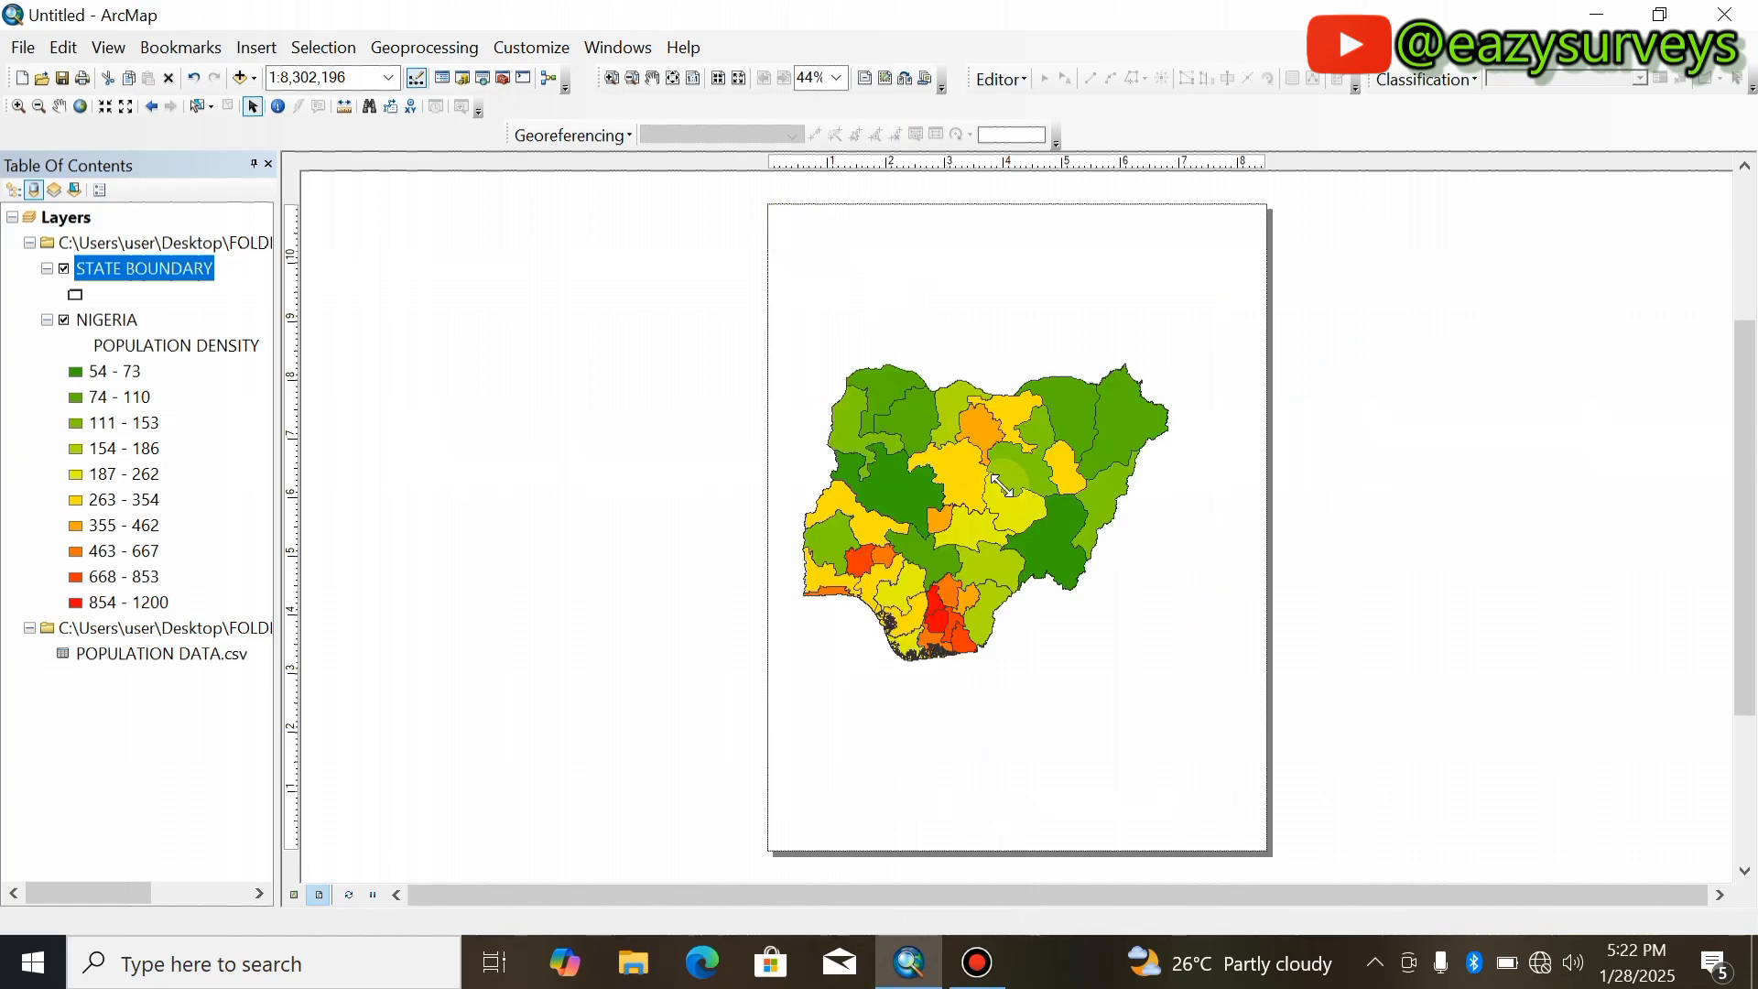
{"action": "left_click_drag", "start_coordinate": [1223, 807], "coordinate": [1255, 832]}
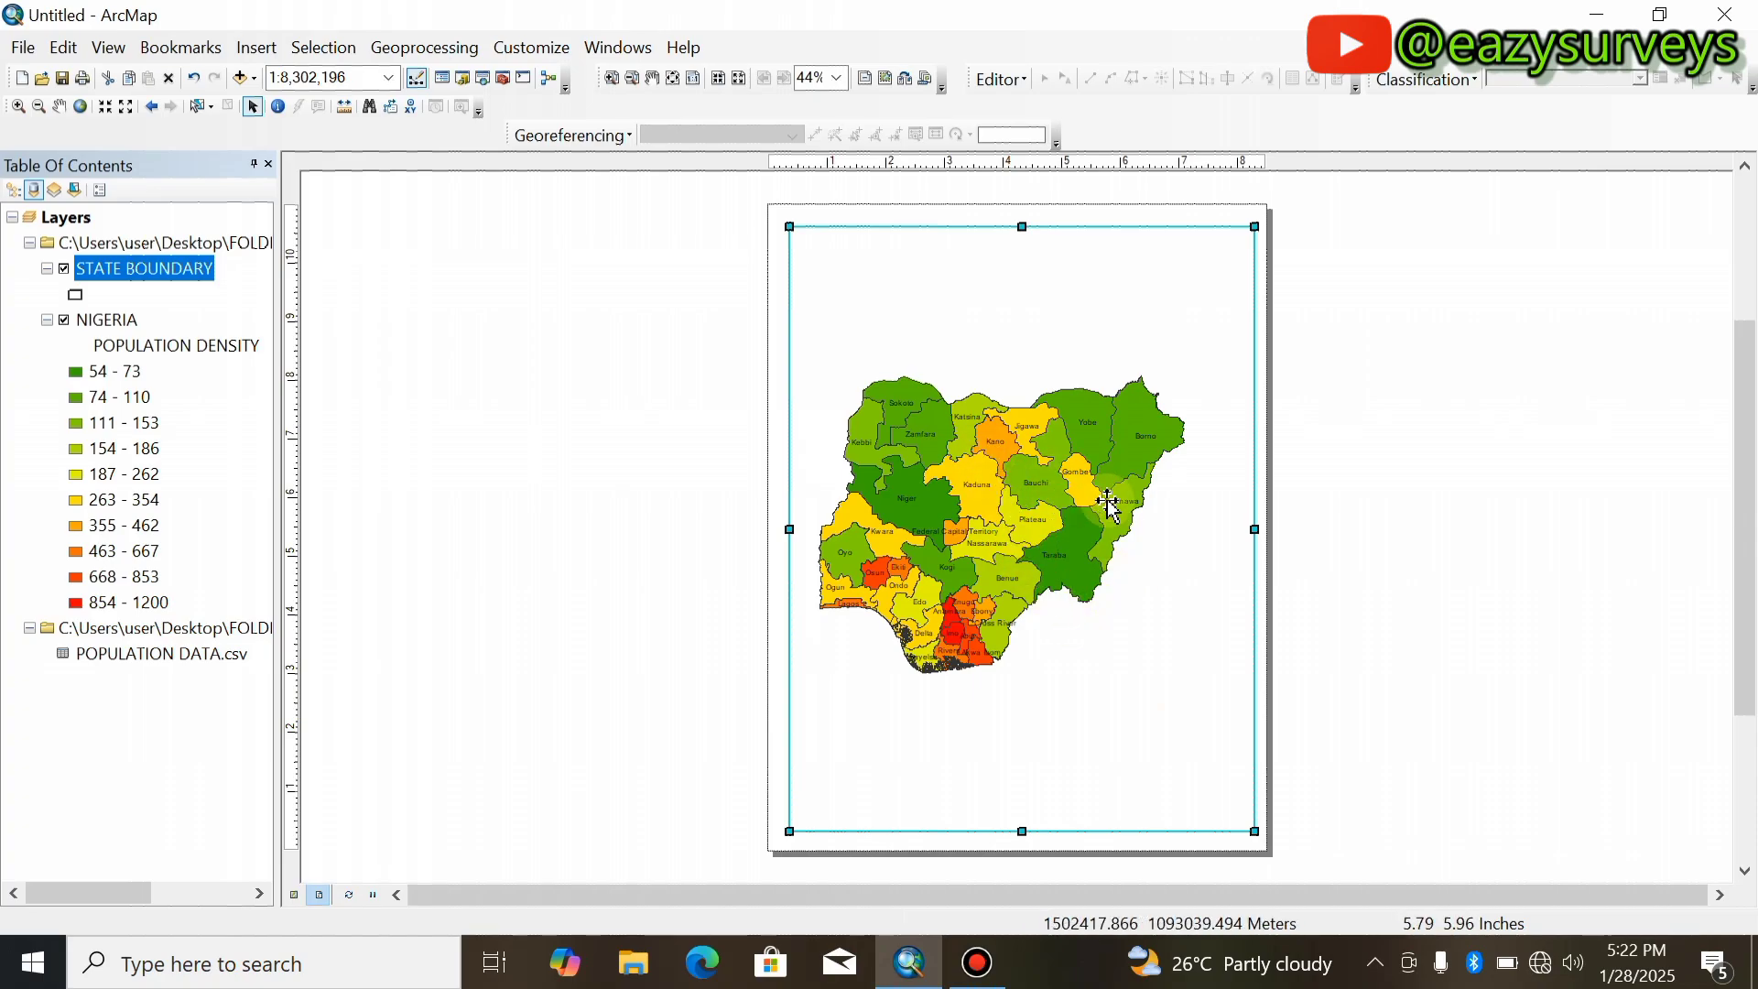
Zoom the data frame to Nigeria's full extent and nudge the map slightly left.
{"action": "right_click", "coordinate": [1053, 428]}
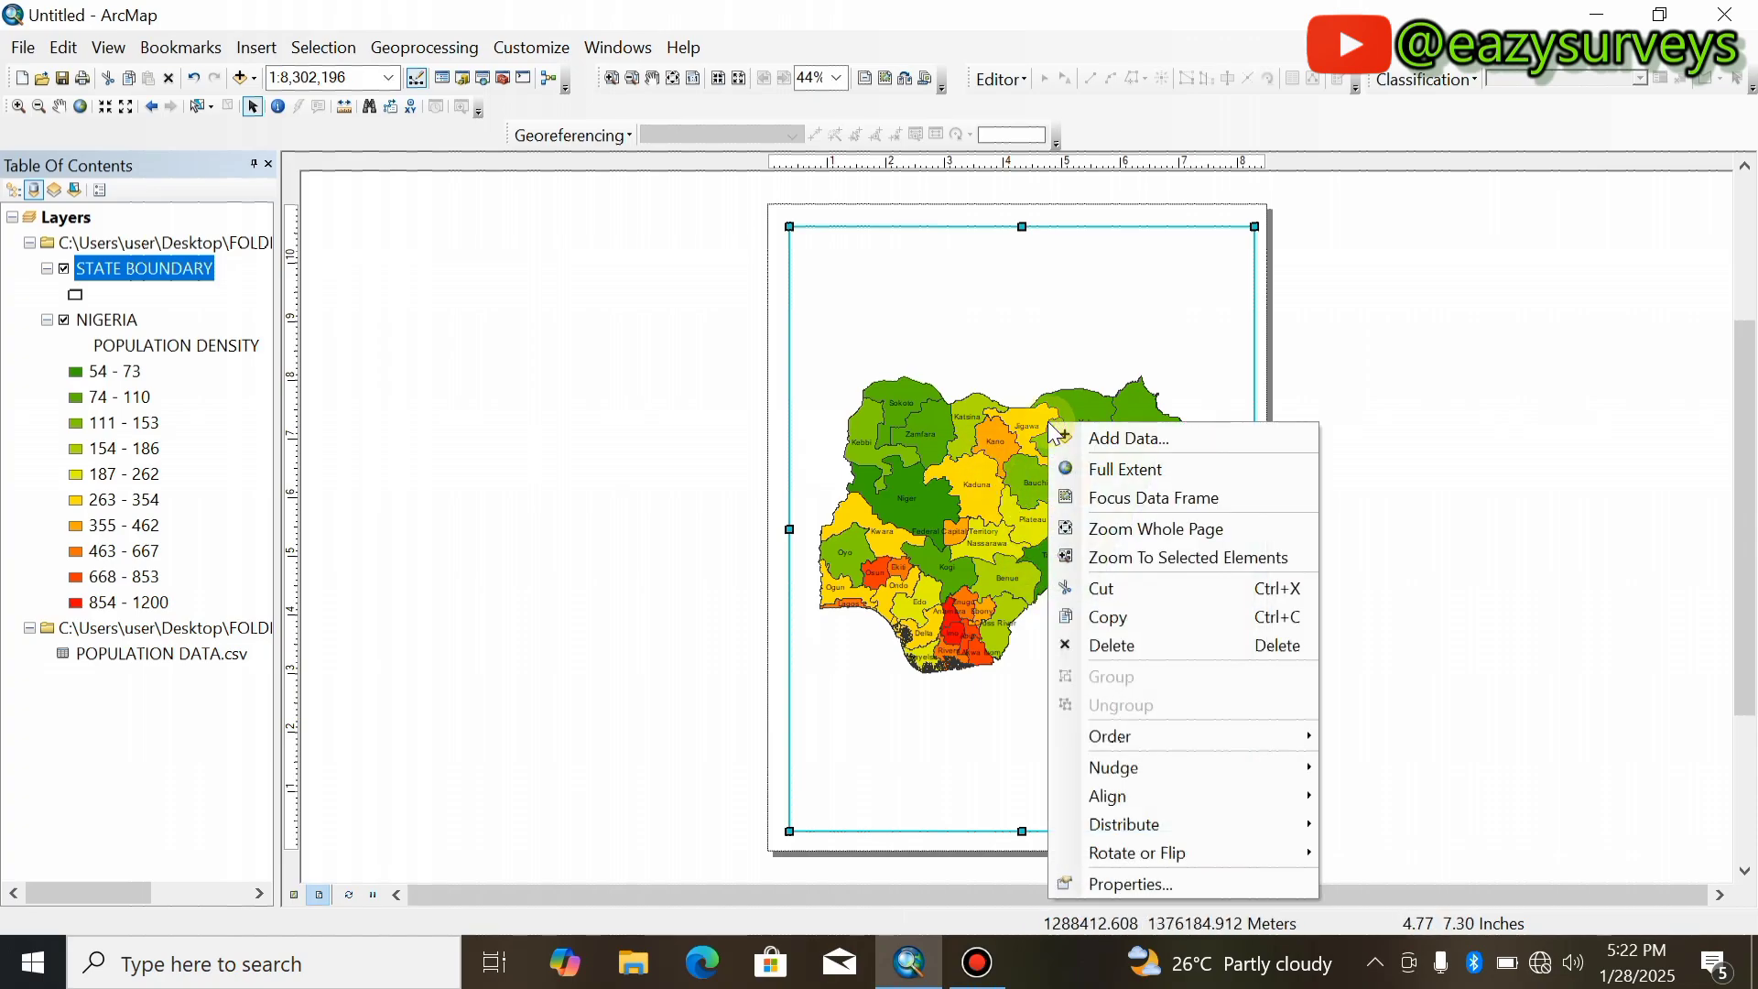
{"action": "left_click", "coordinate": [1103, 468]}
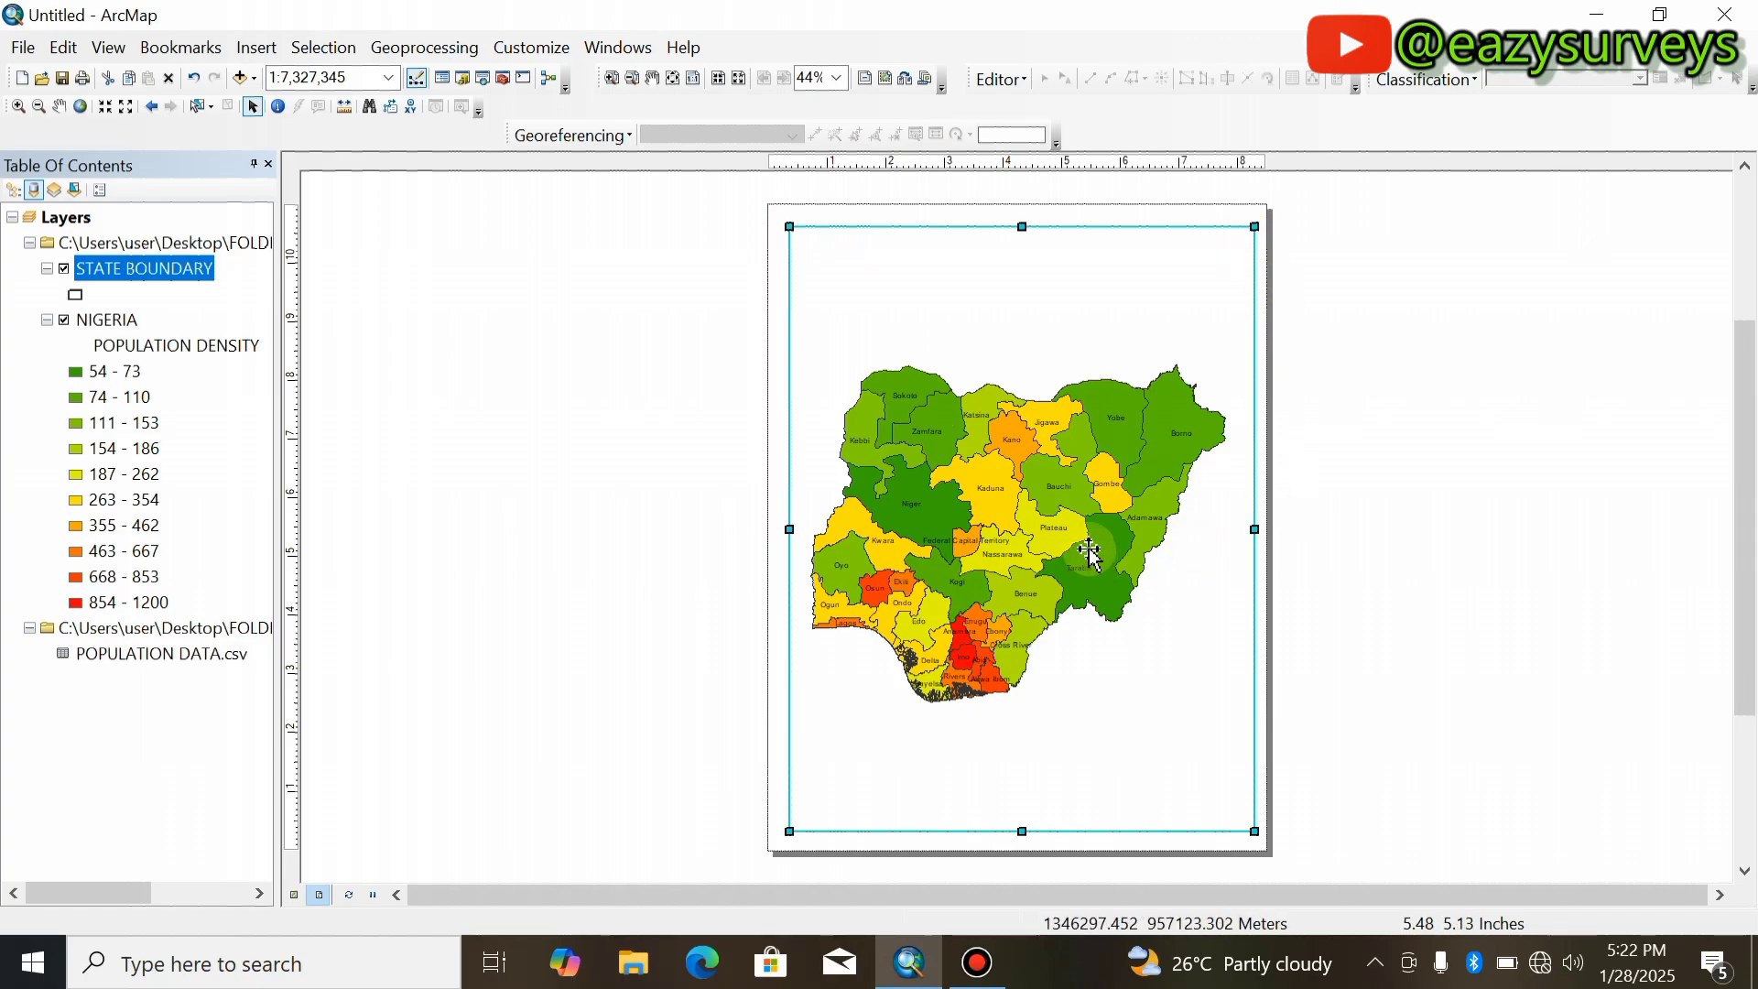
{"action": "left_click_drag", "start_coordinate": [1124, 608], "coordinate": [1120, 608]}
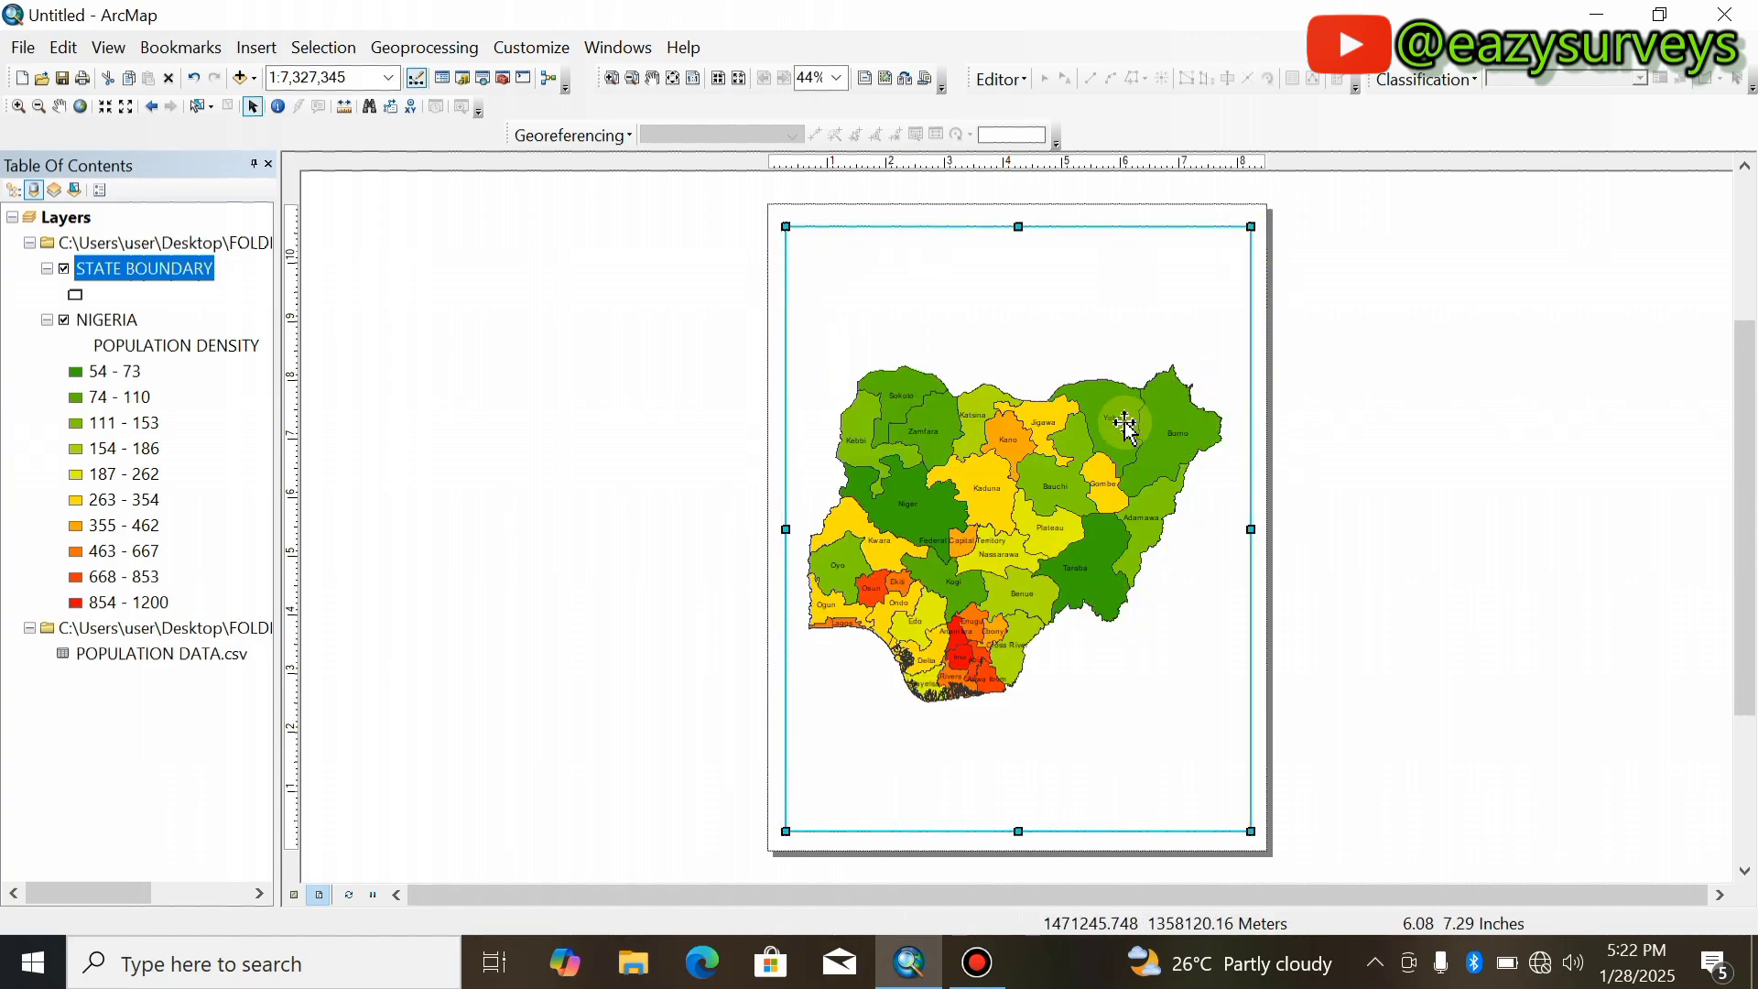
{"action": "right_click", "coordinate": [961, 335]}
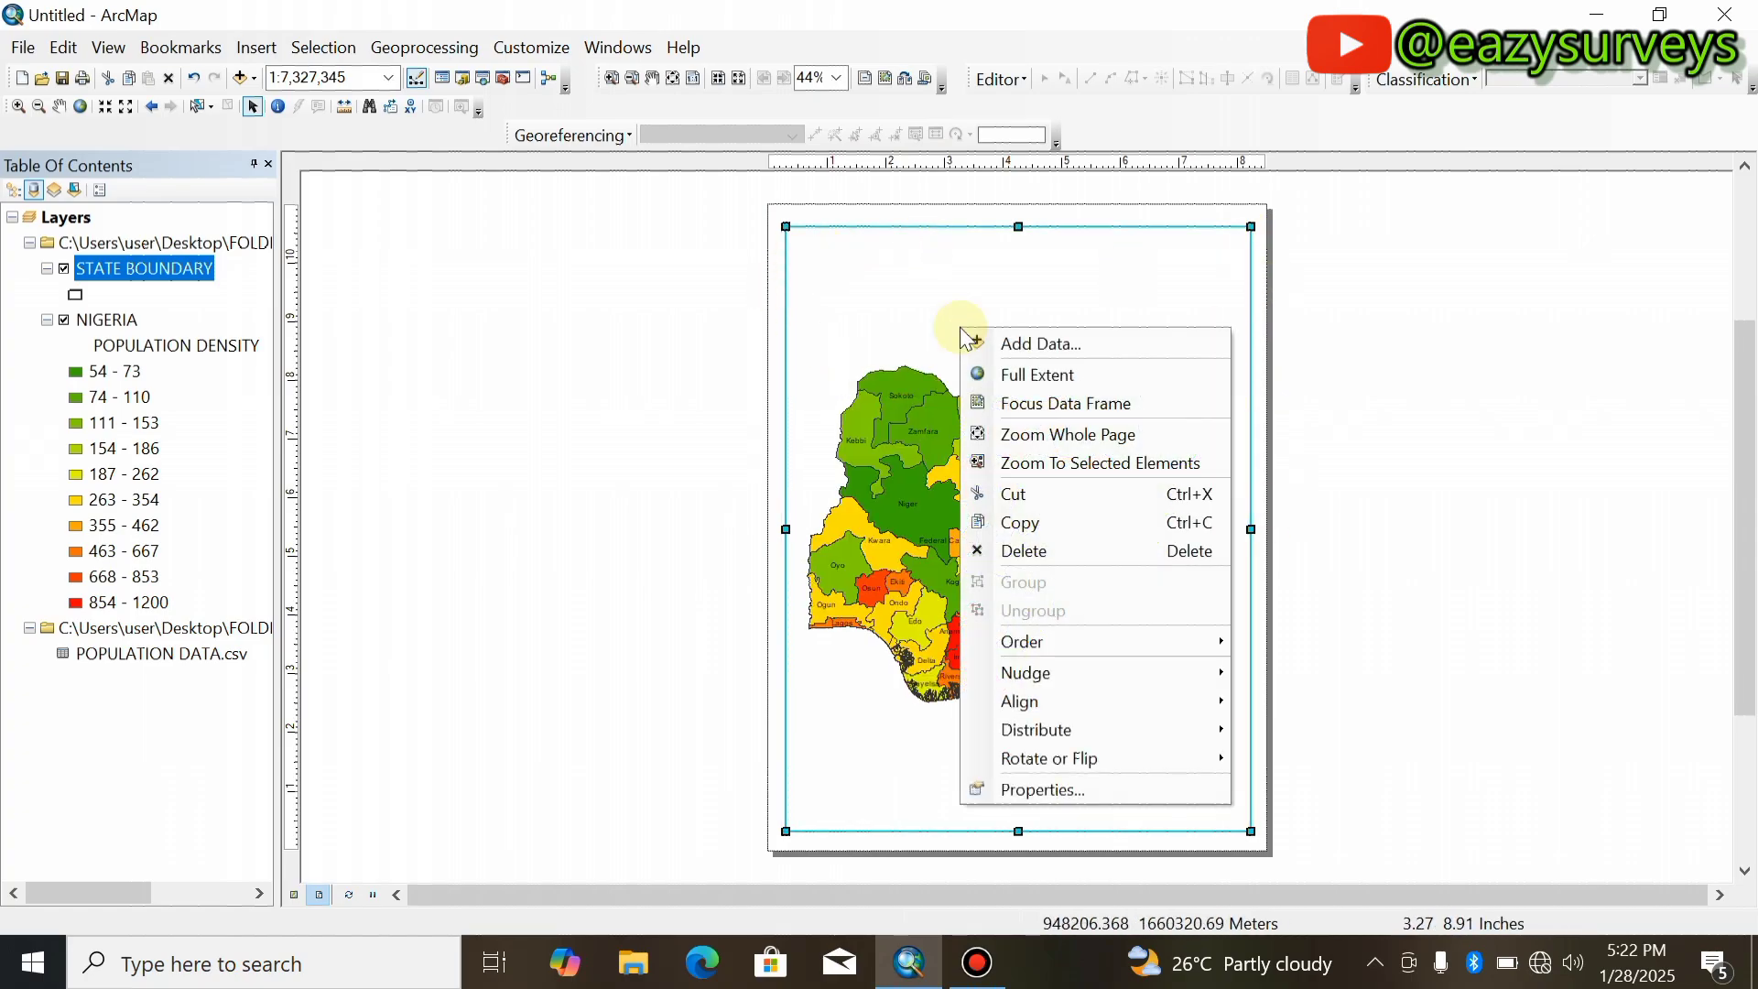
Create a new labelled graticule grid from the data frame's Grids properties.
{"action": "left_click", "coordinate": [1086, 789]}
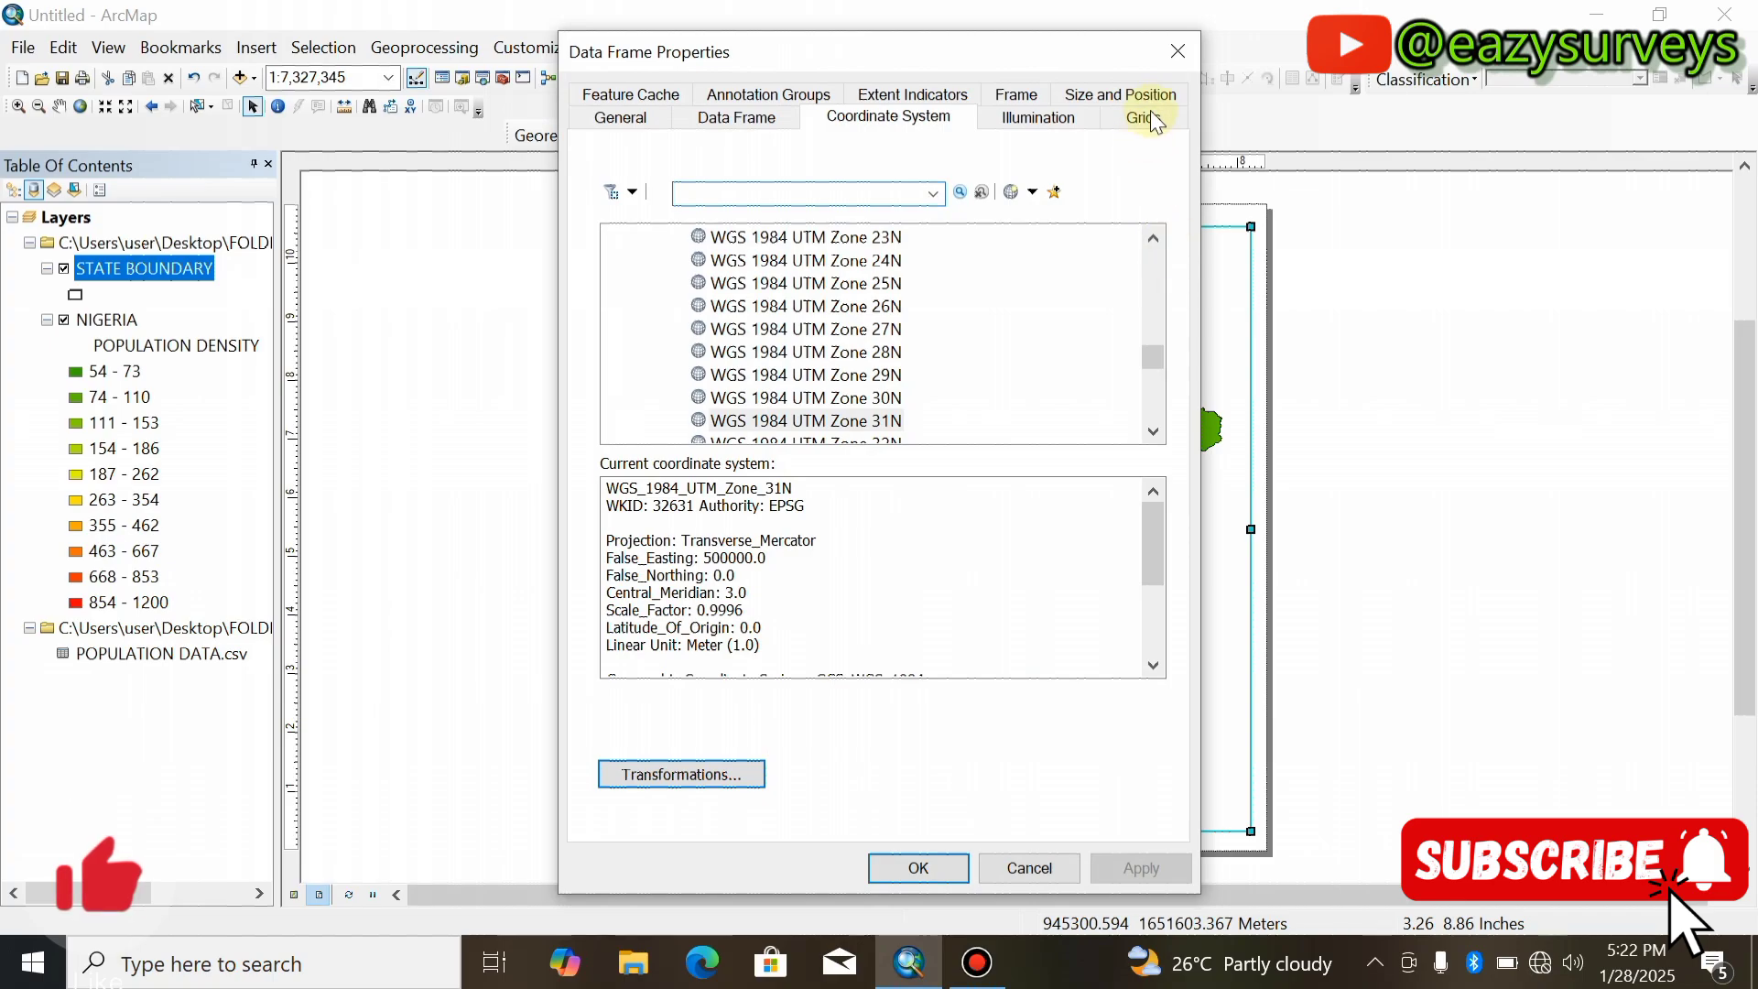
{"action": "left_click", "coordinate": [1150, 108]}
{"action": "left_click", "coordinate": [1064, 206]}
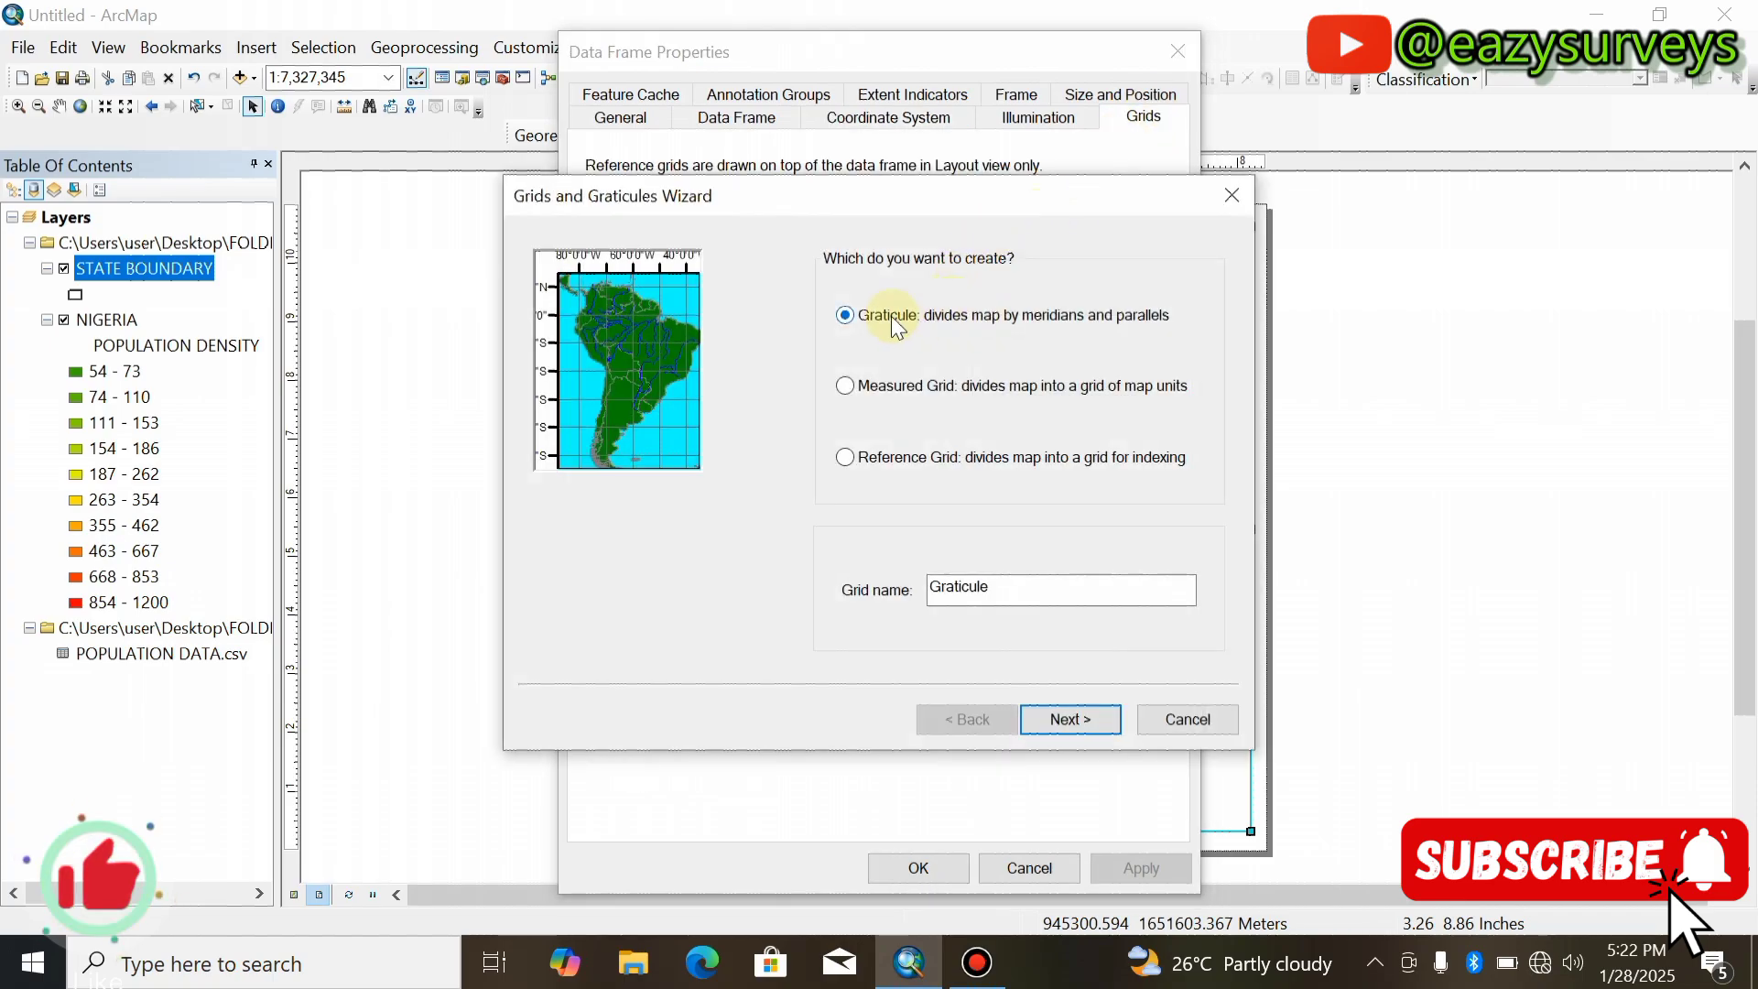
{"action": "left_click", "coordinate": [1082, 721]}
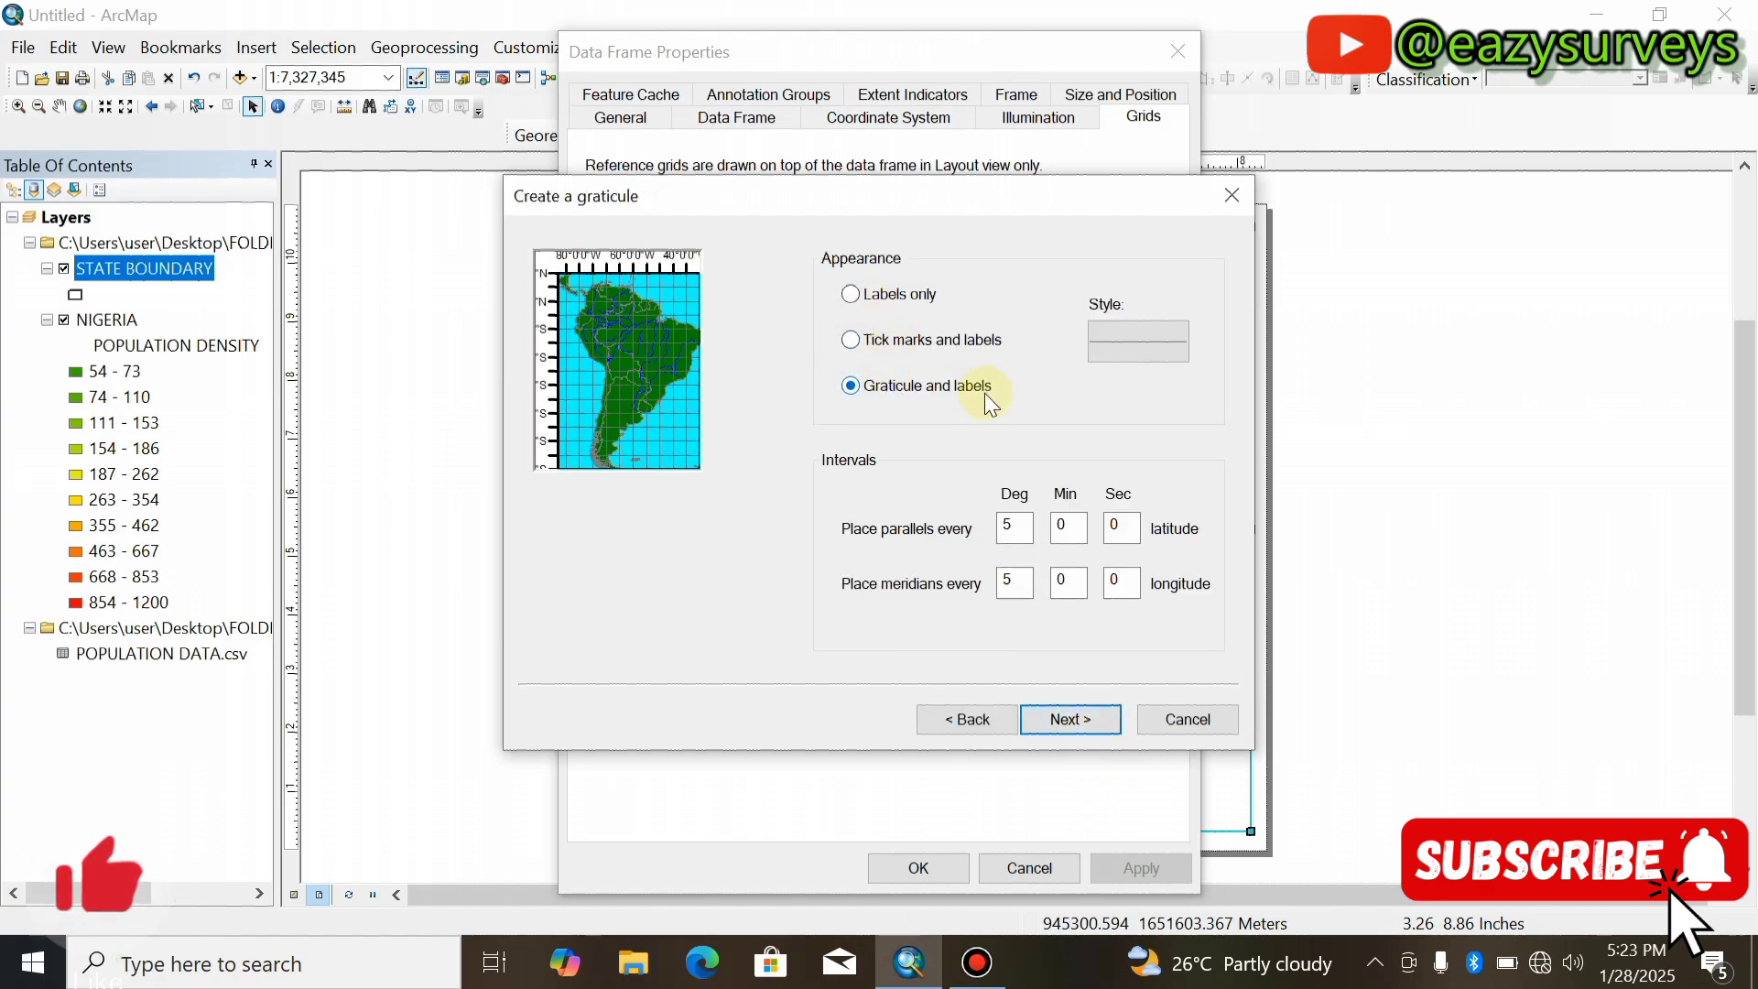
{"action": "left_click", "coordinate": [1071, 720]}
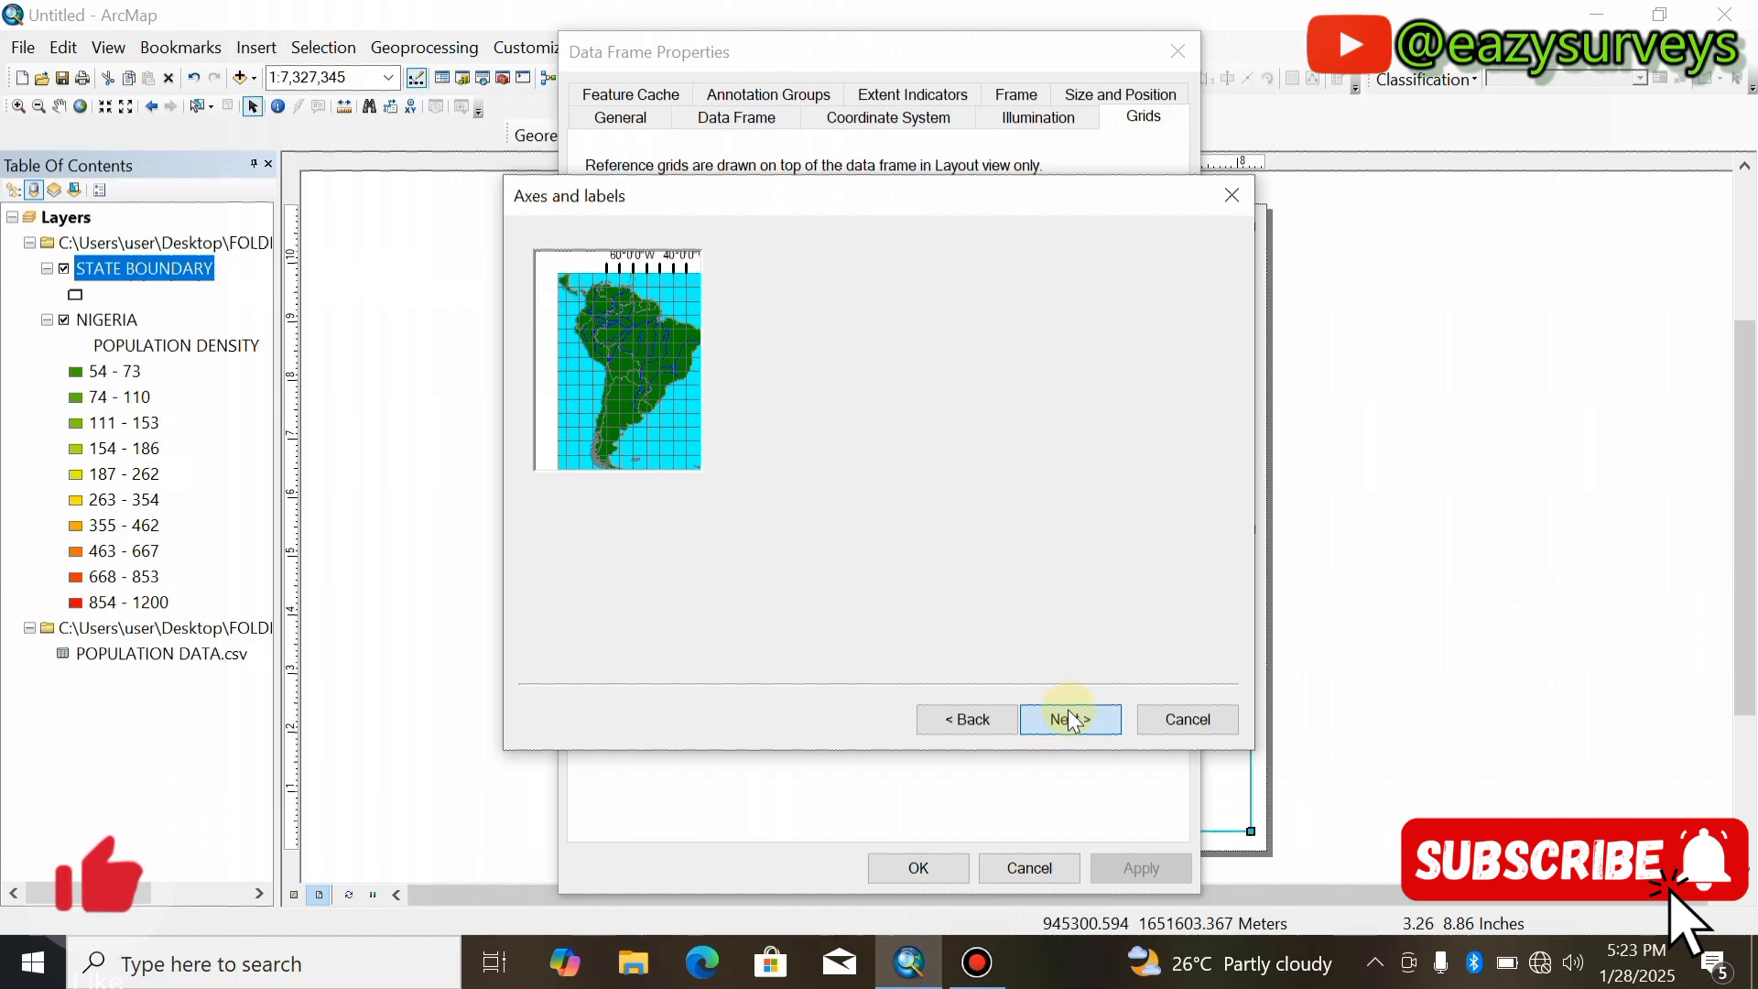
{"action": "left_click", "coordinate": [1069, 718]}
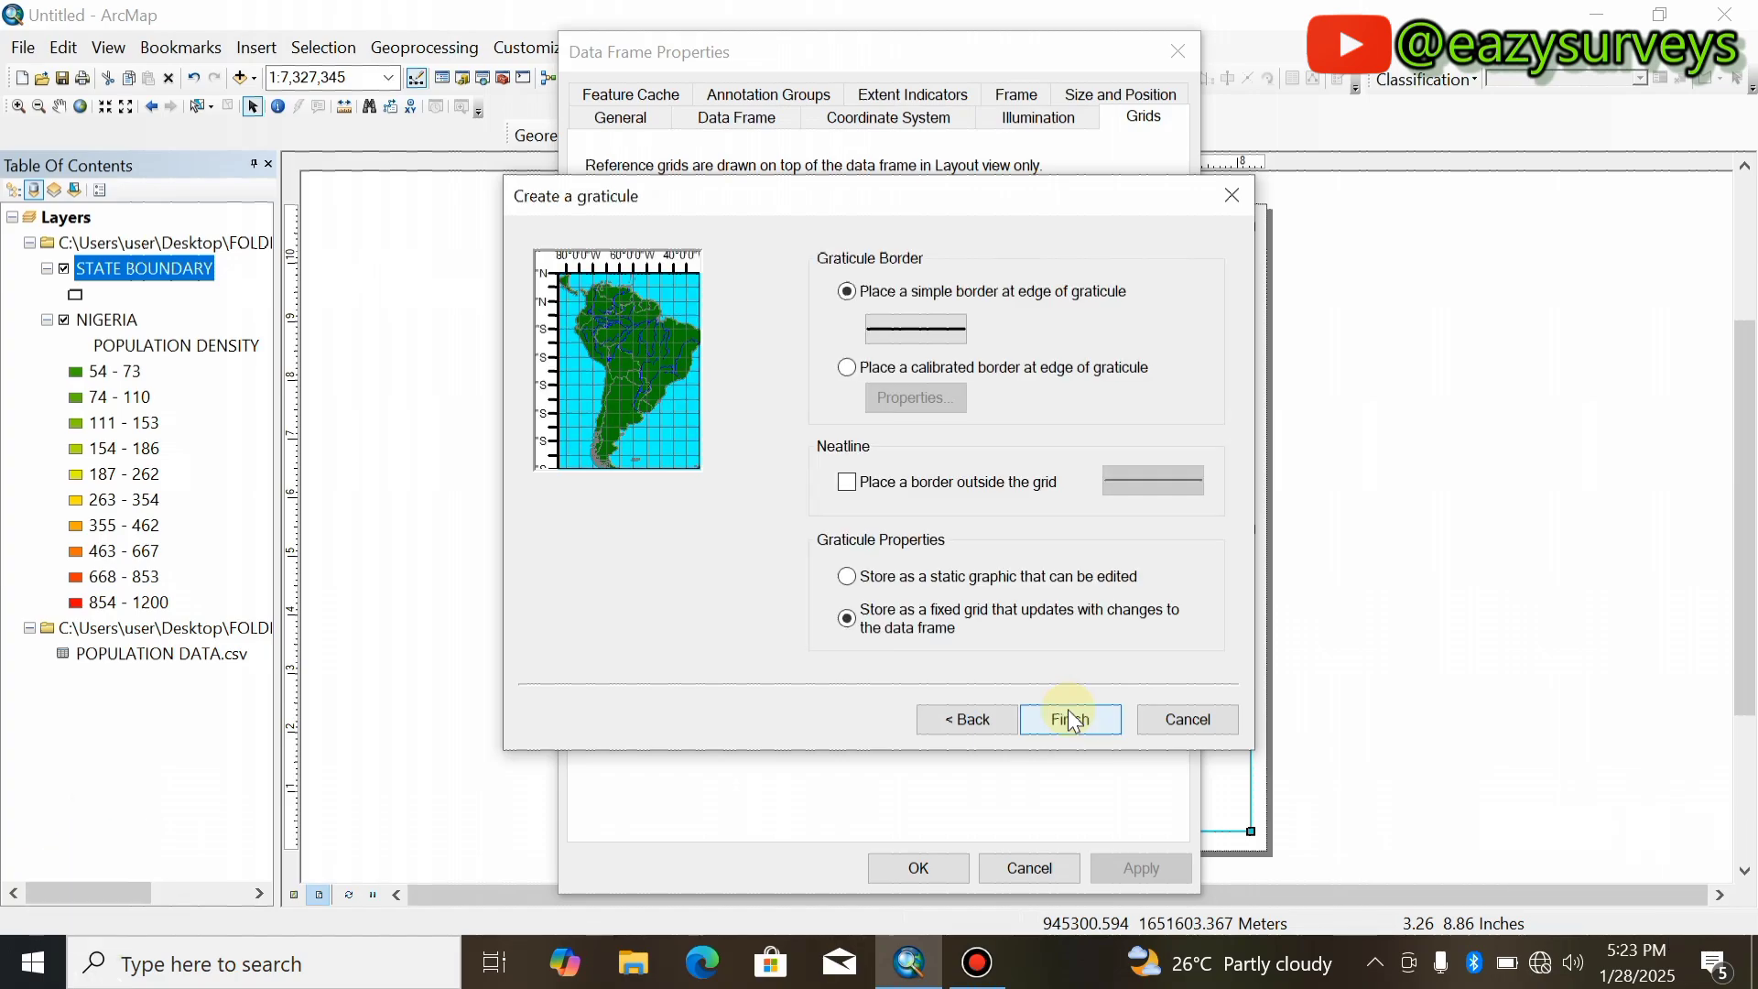
{"action": "left_click", "coordinate": [1069, 717]}
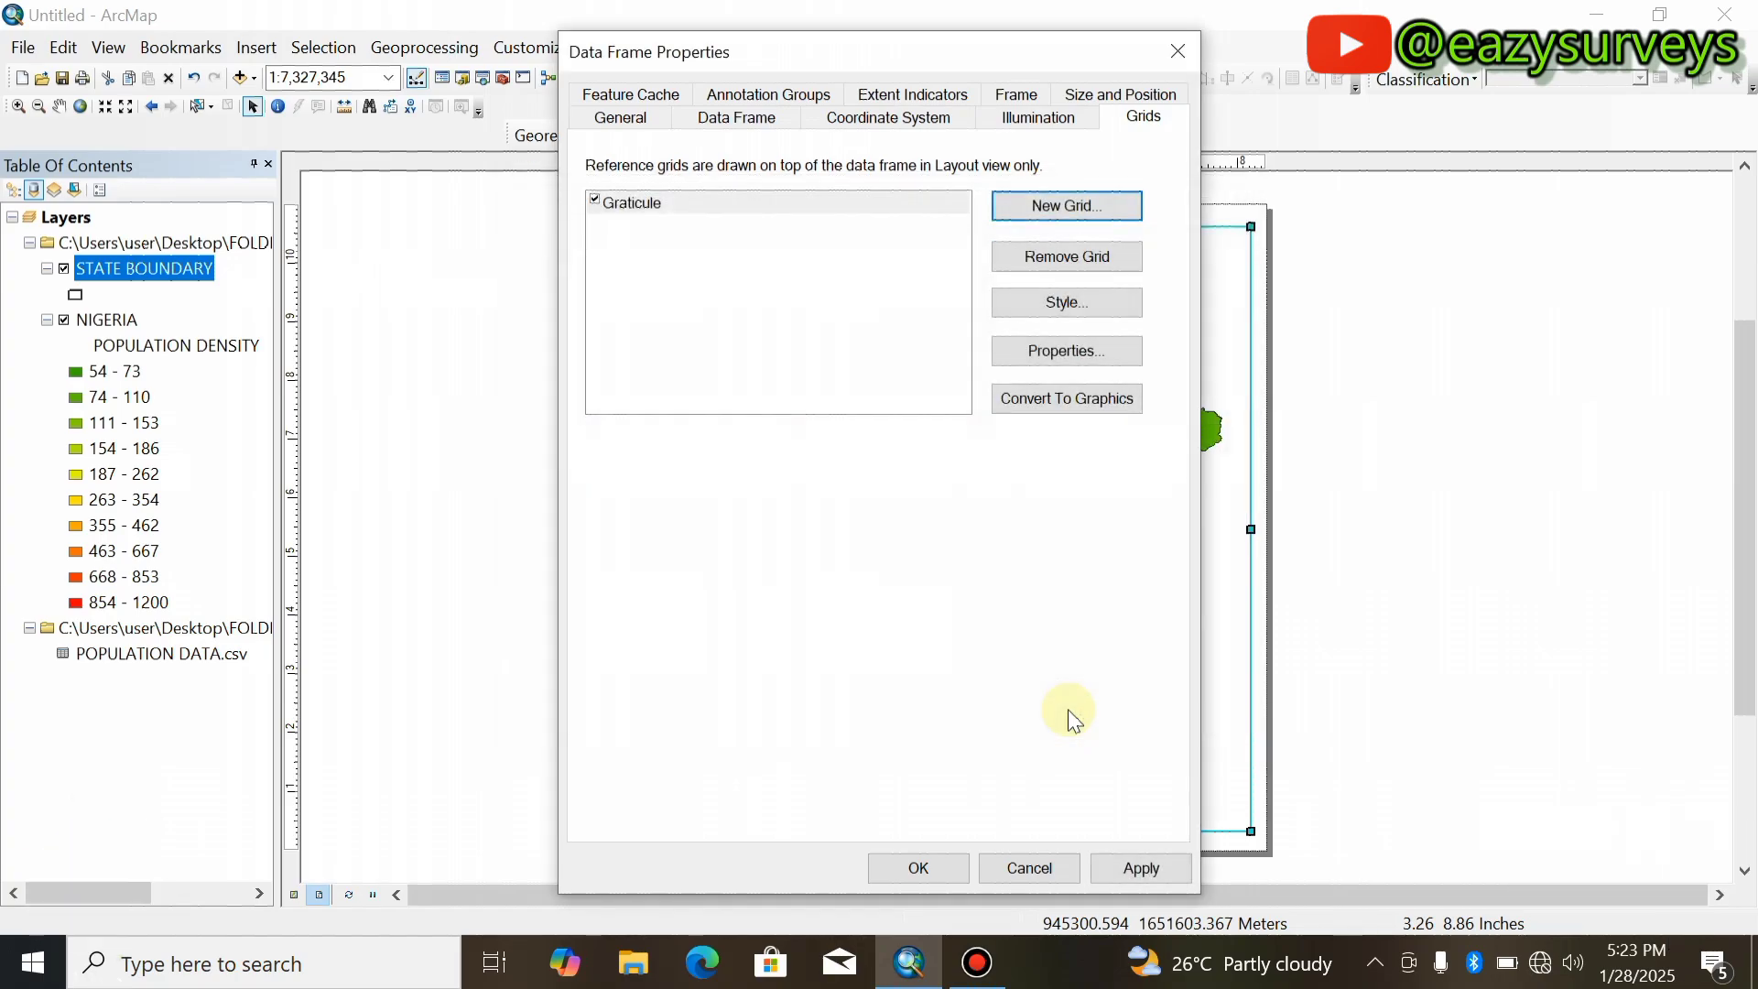
Make the graticule's side labels vertical at size 10 and apply the grid.
{"action": "left_click", "coordinate": [1071, 350]}
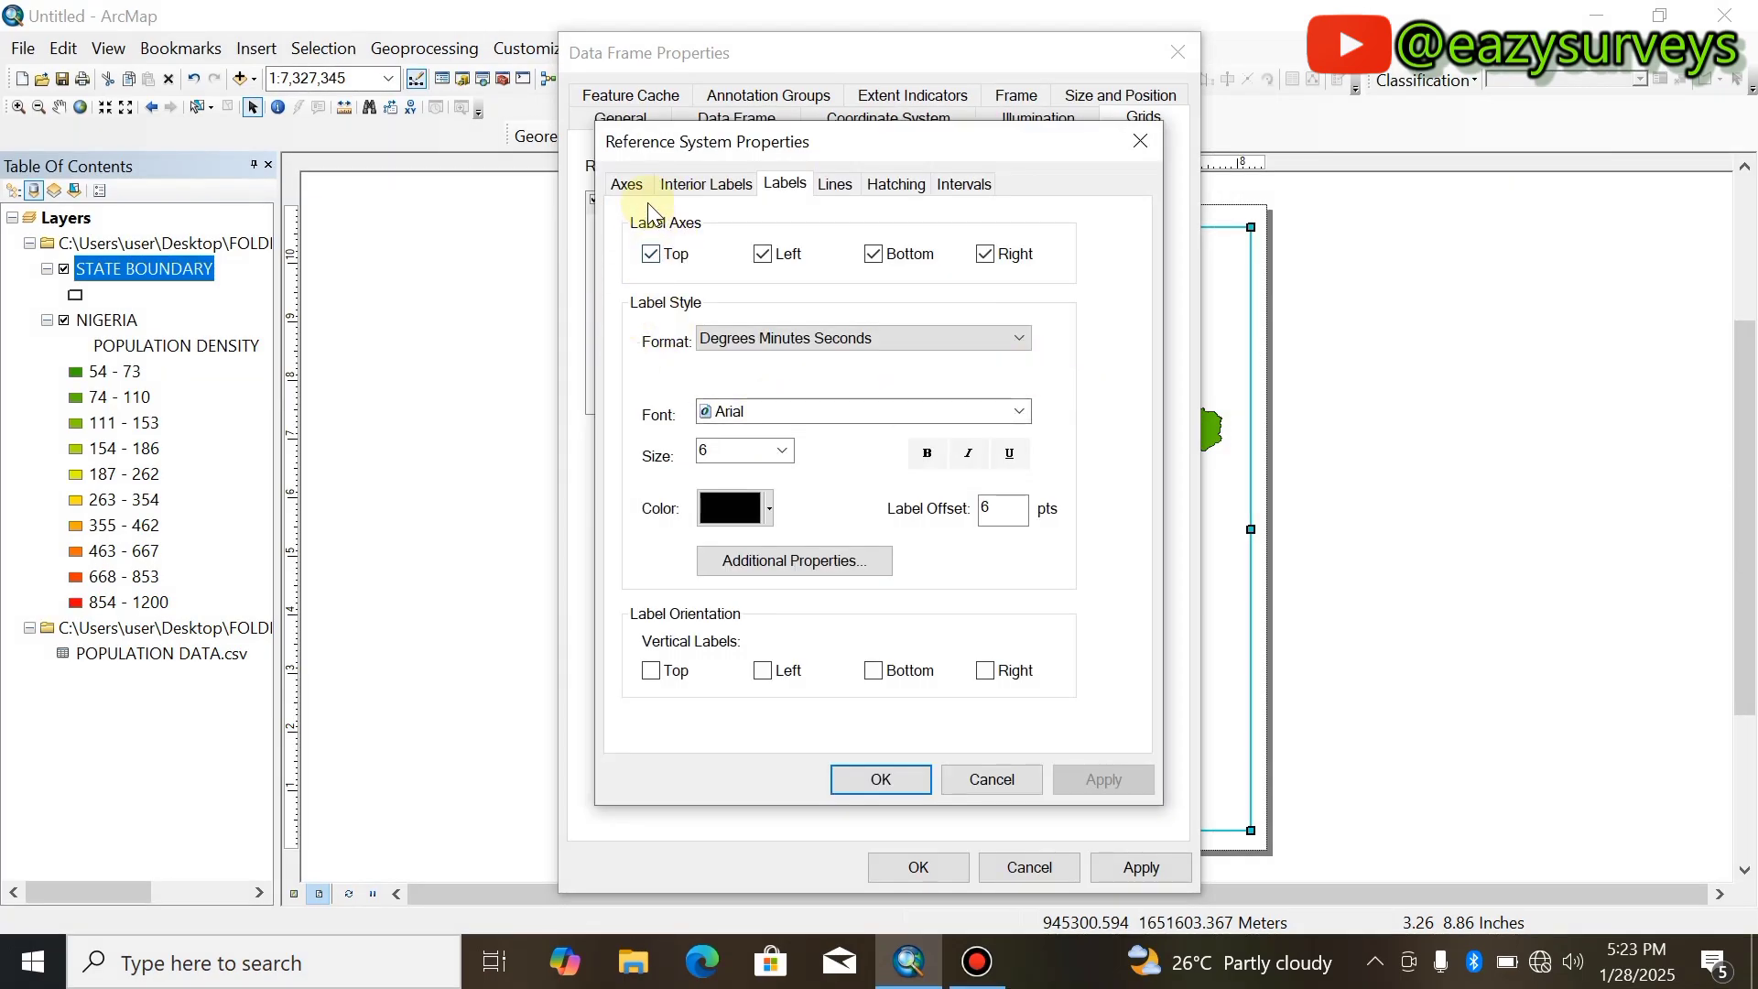
{"action": "left_click", "coordinate": [628, 185]}
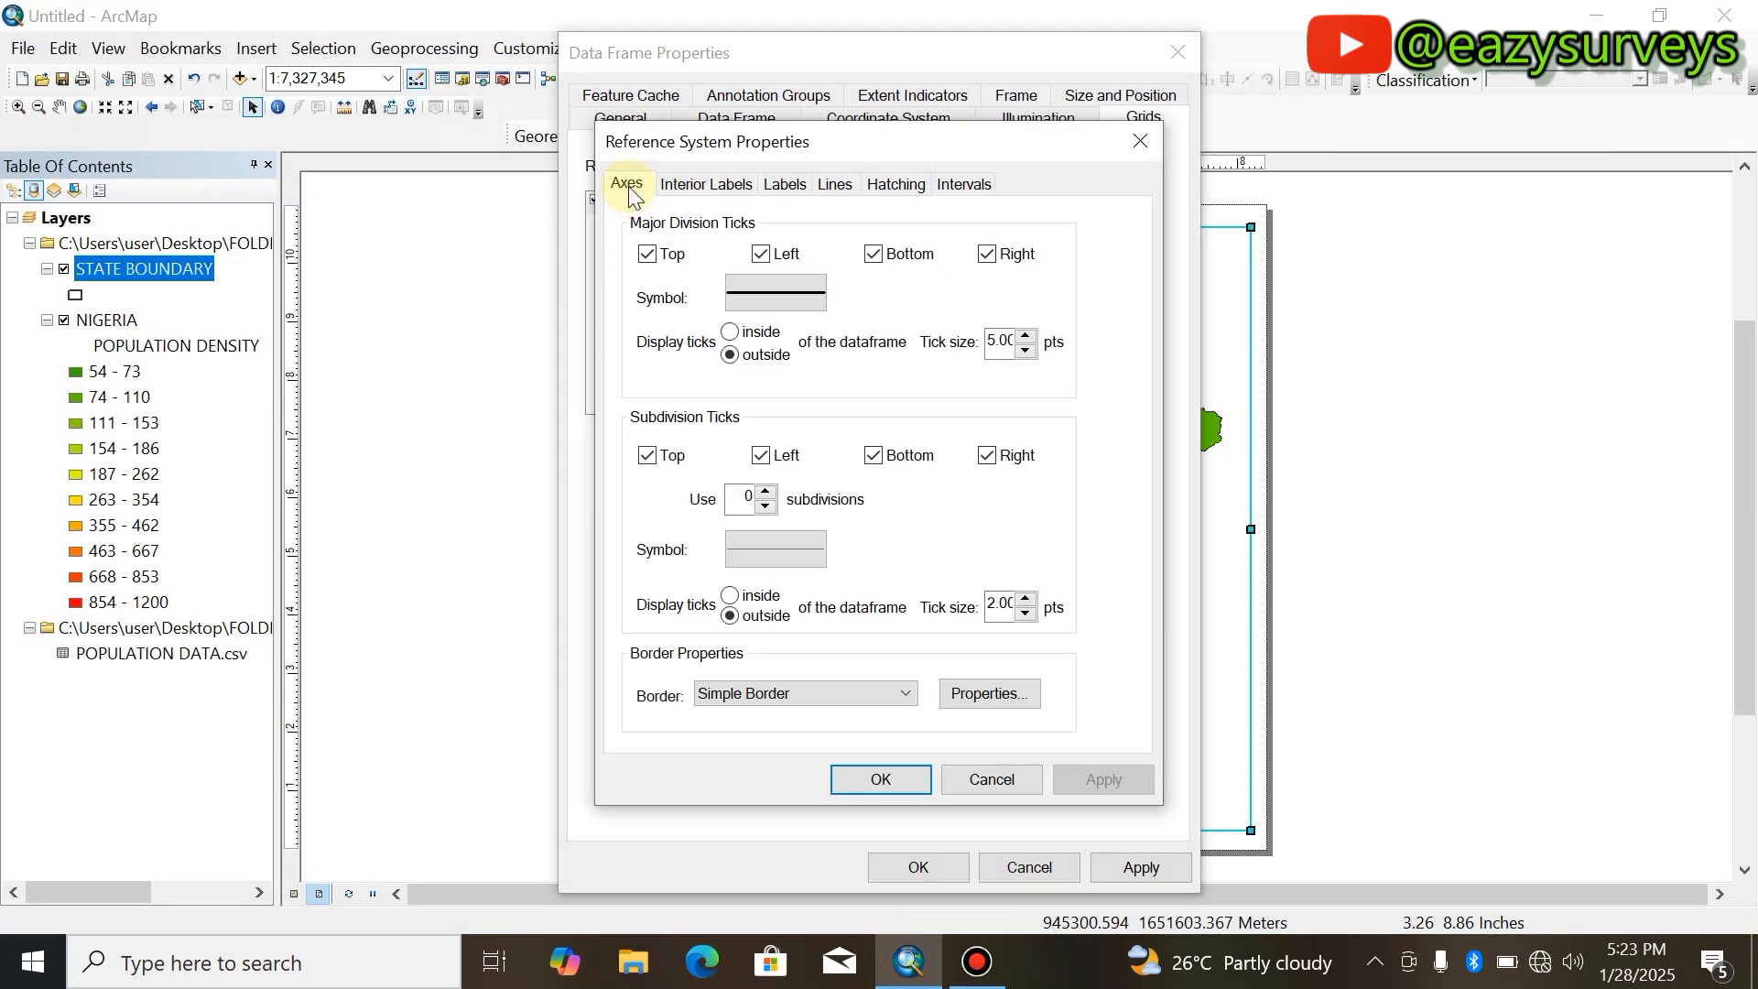
{"action": "left_click", "coordinate": [793, 186]}
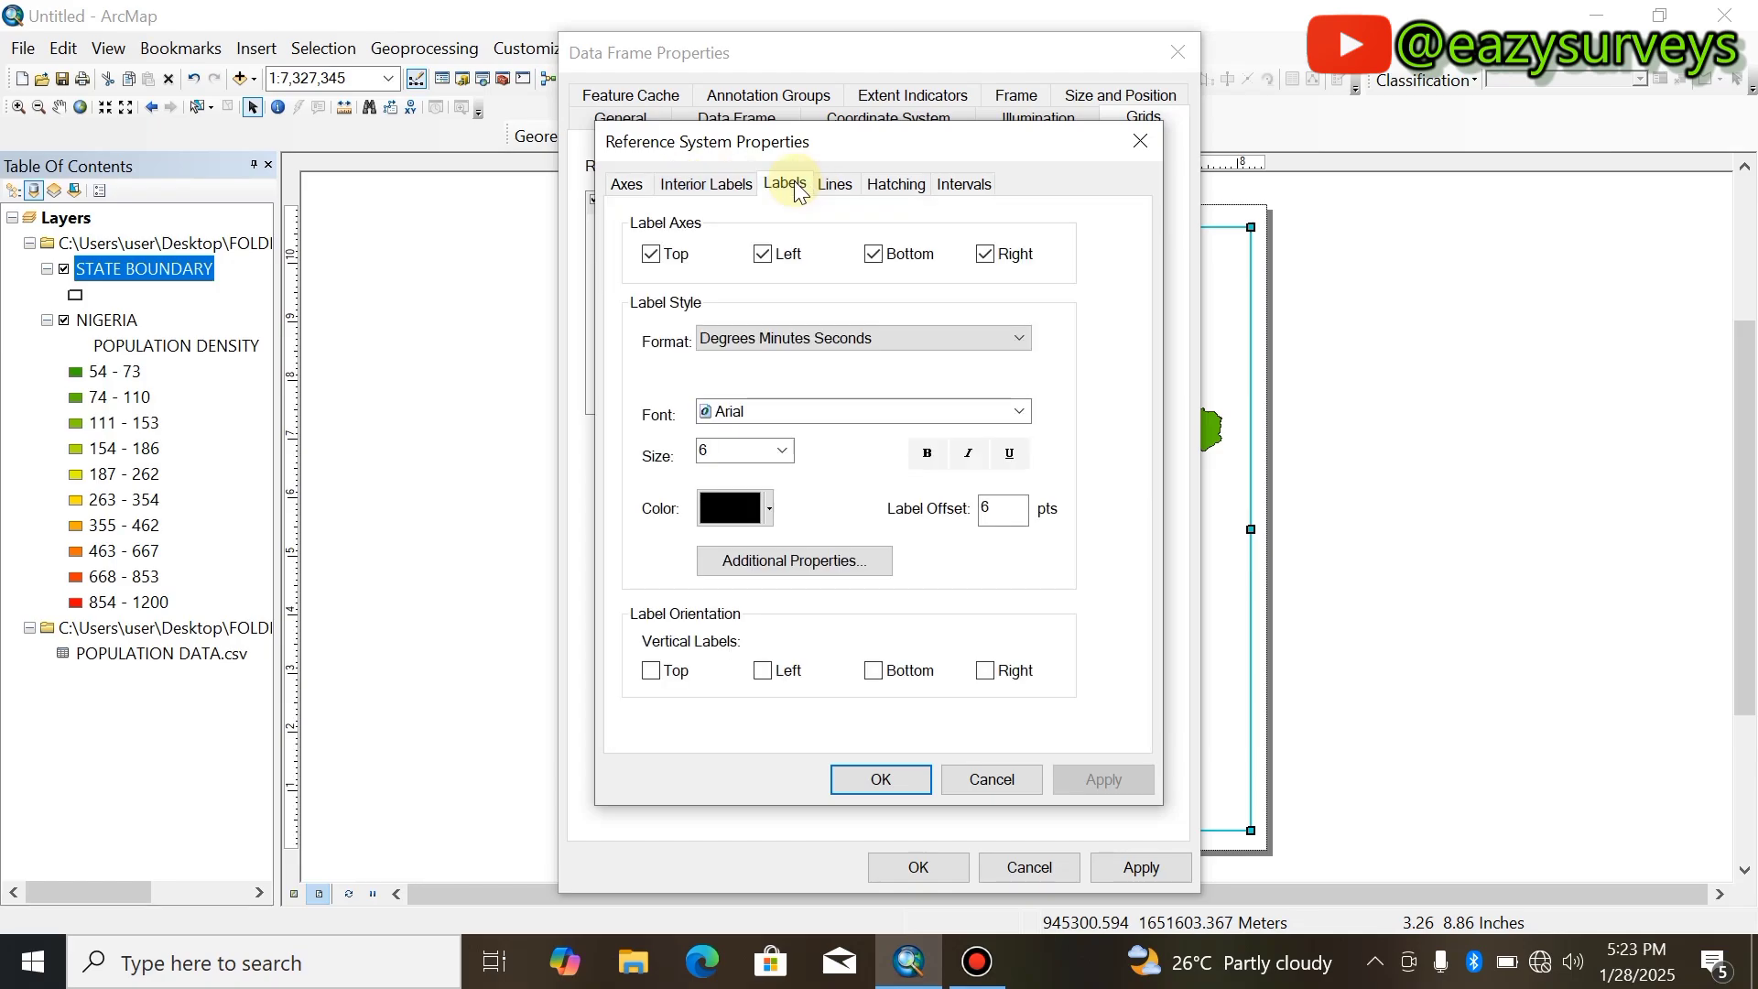
{"action": "left_click", "coordinate": [760, 671]}
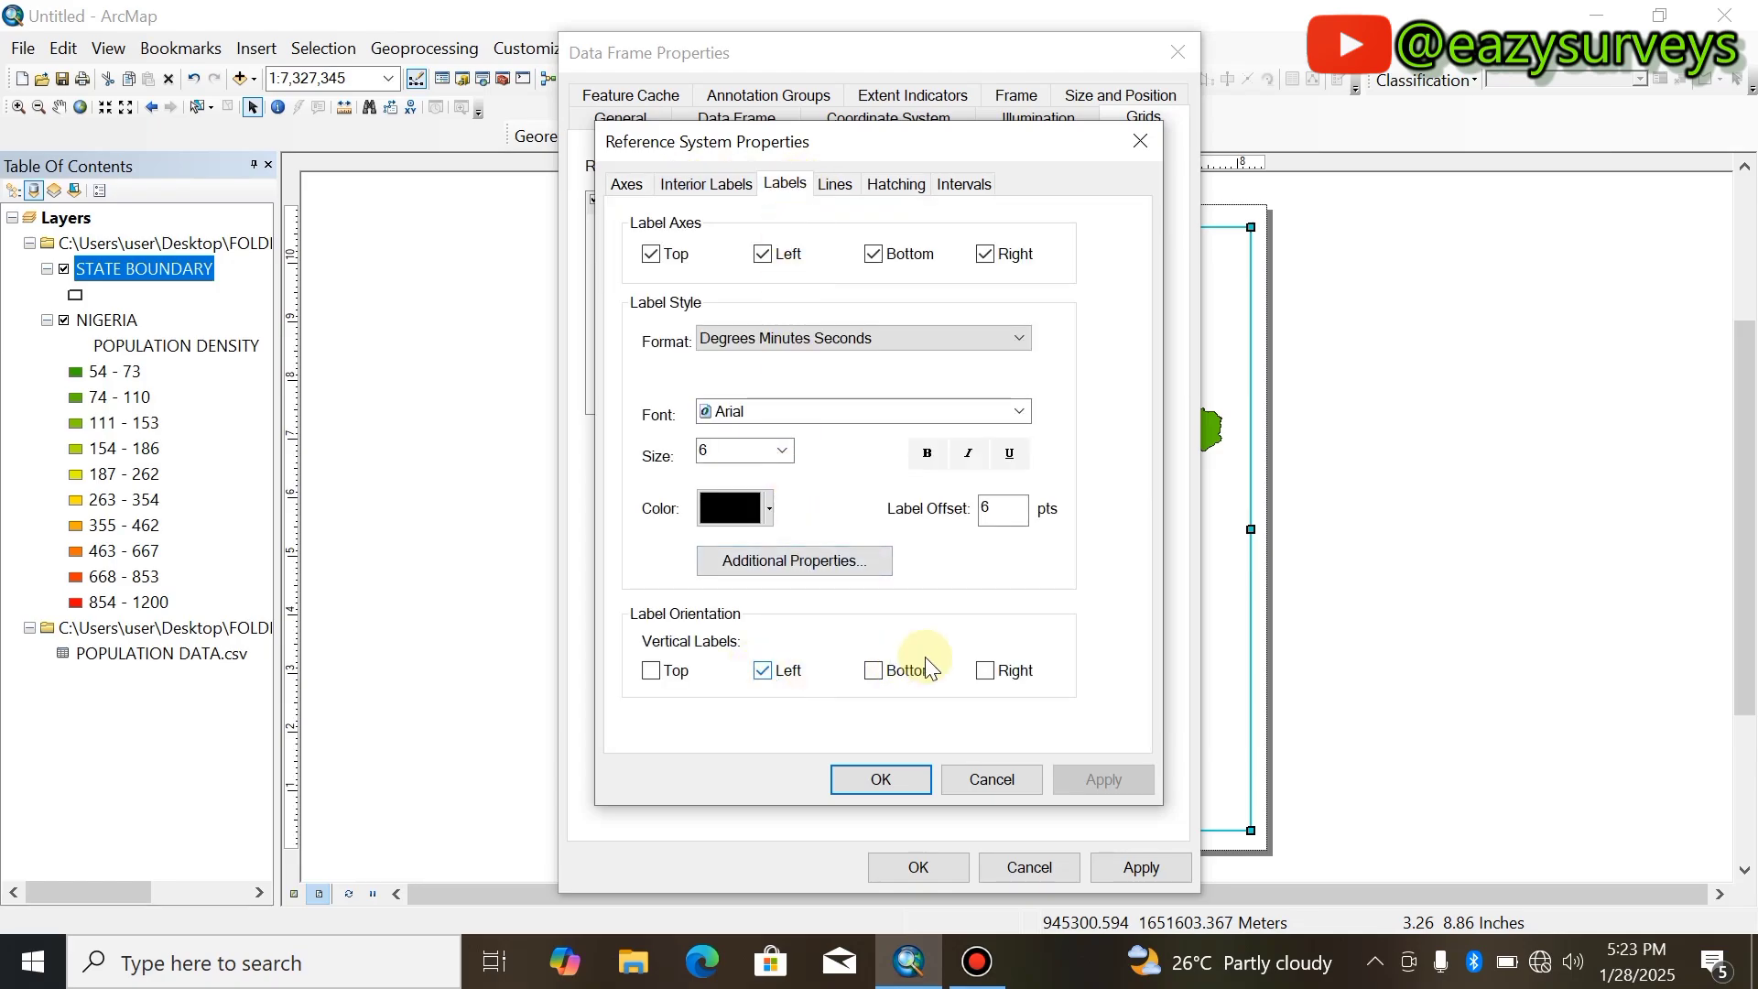
{"action": "left_click", "coordinate": [784, 443]}
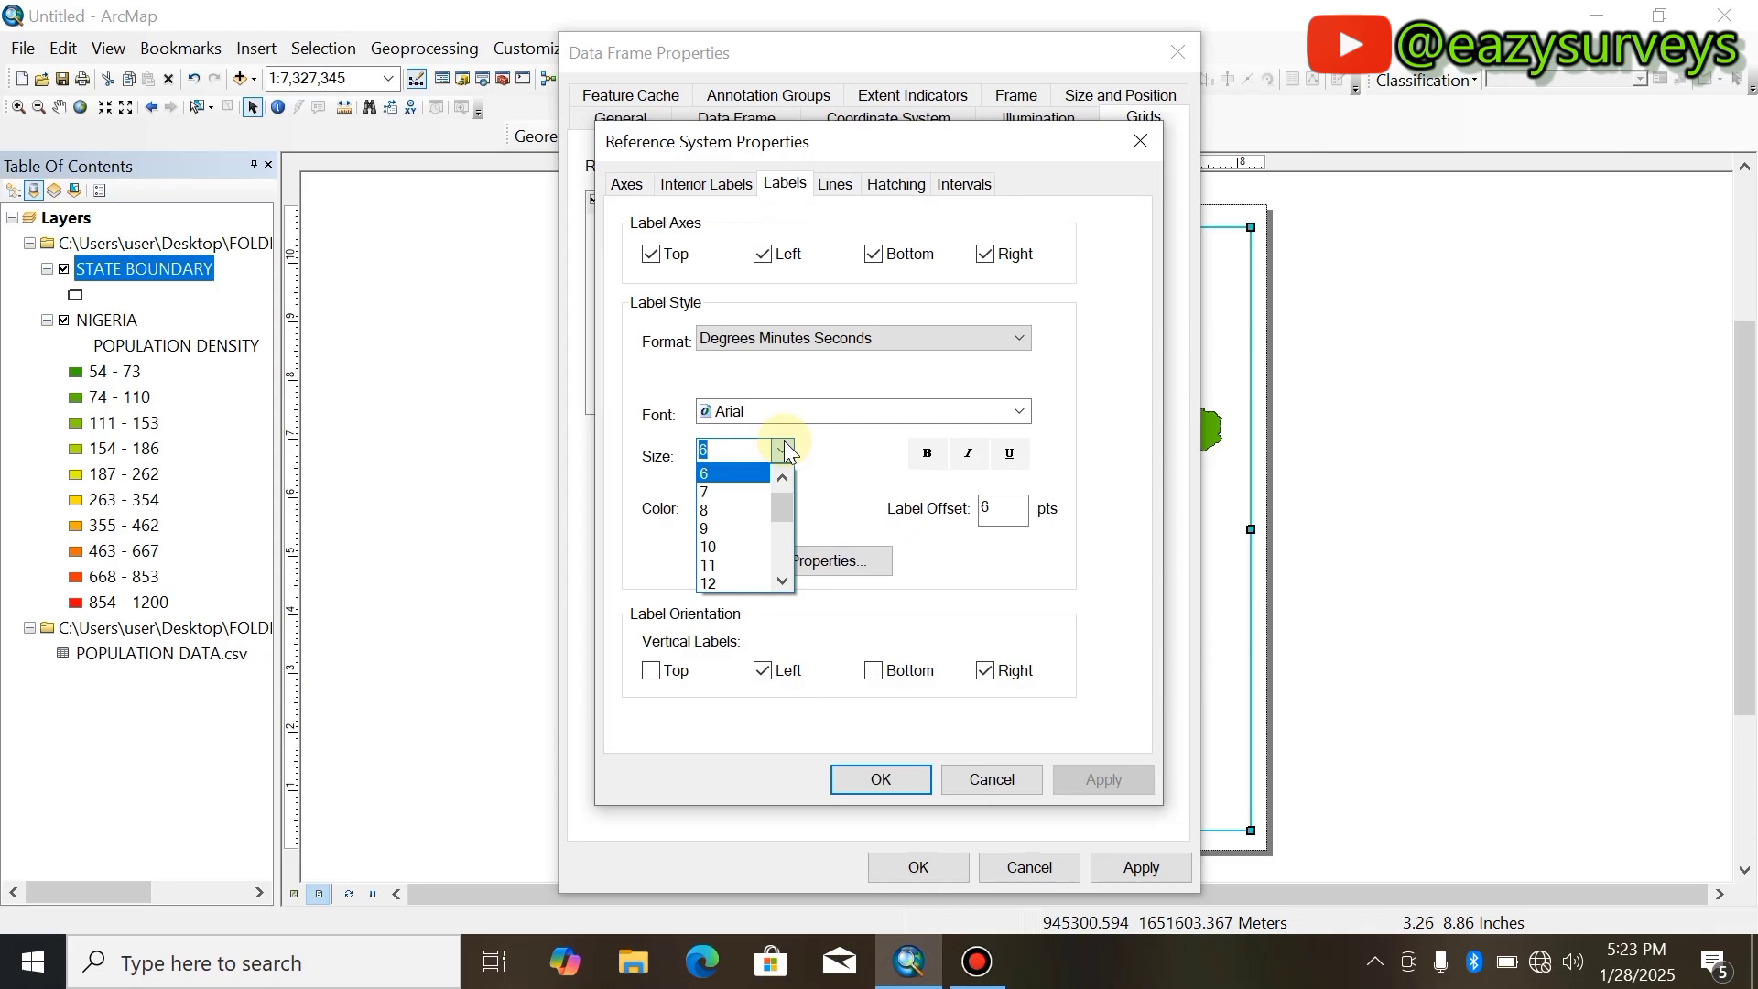
{"action": "left_click", "coordinate": [712, 552]}
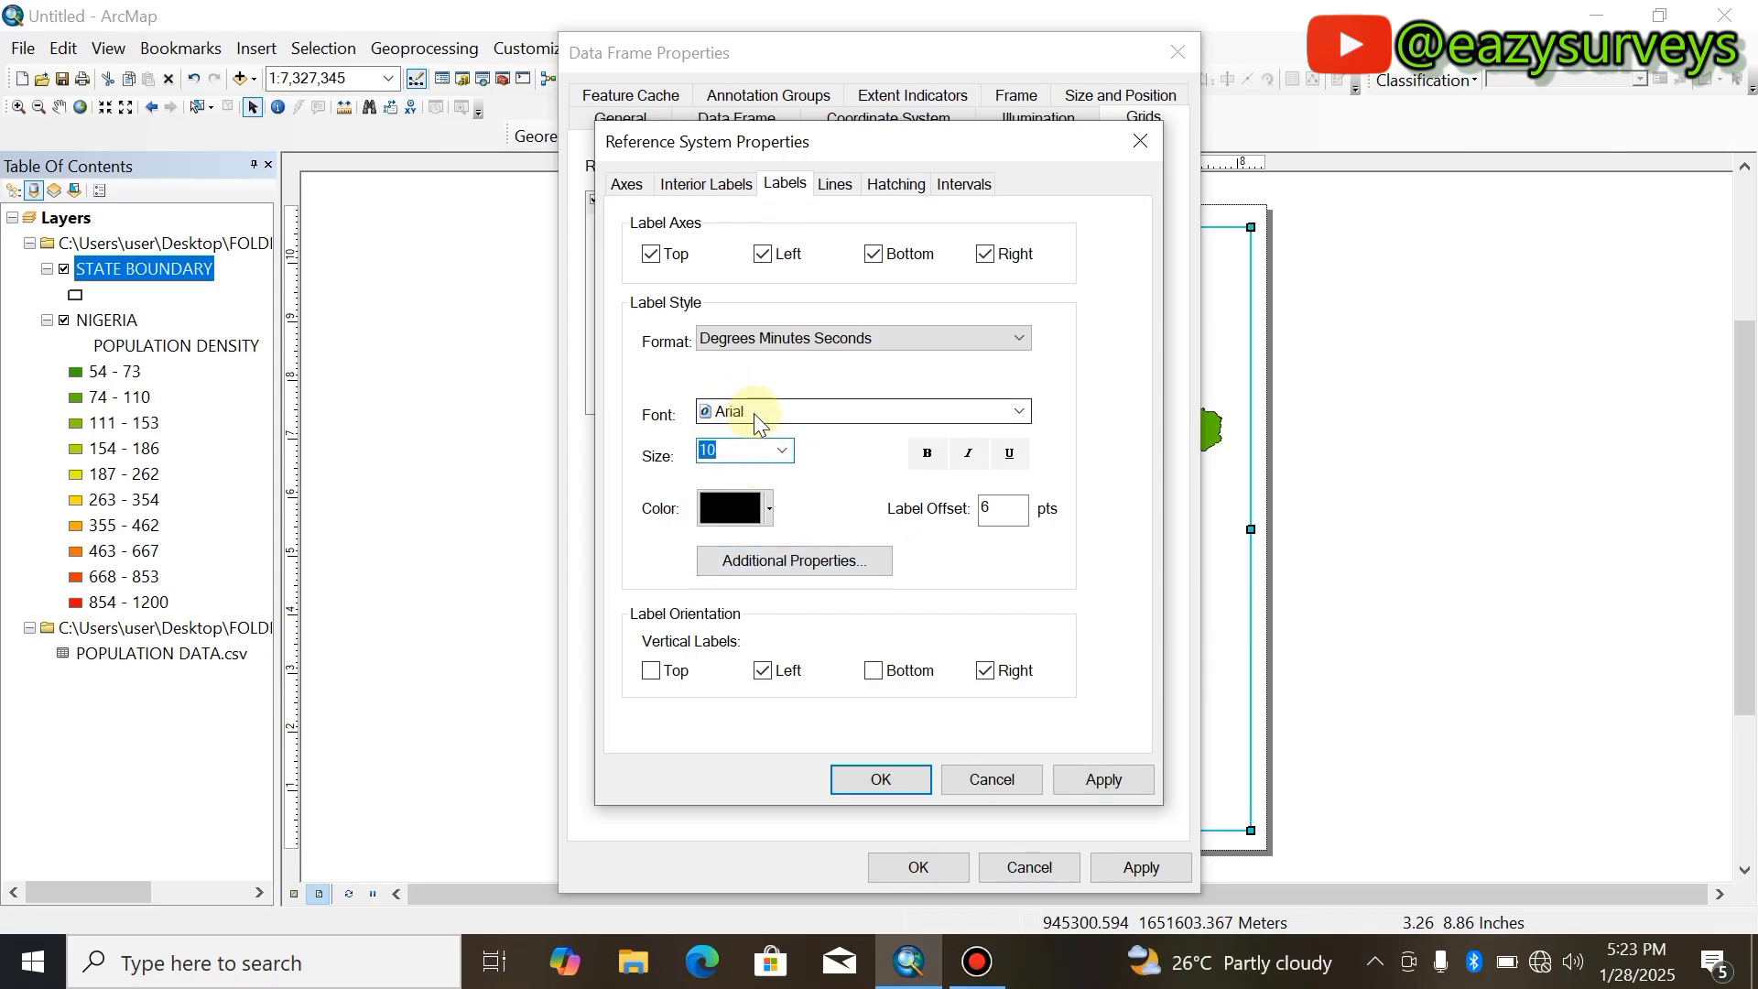
{"action": "left_click", "coordinate": [1097, 778]}
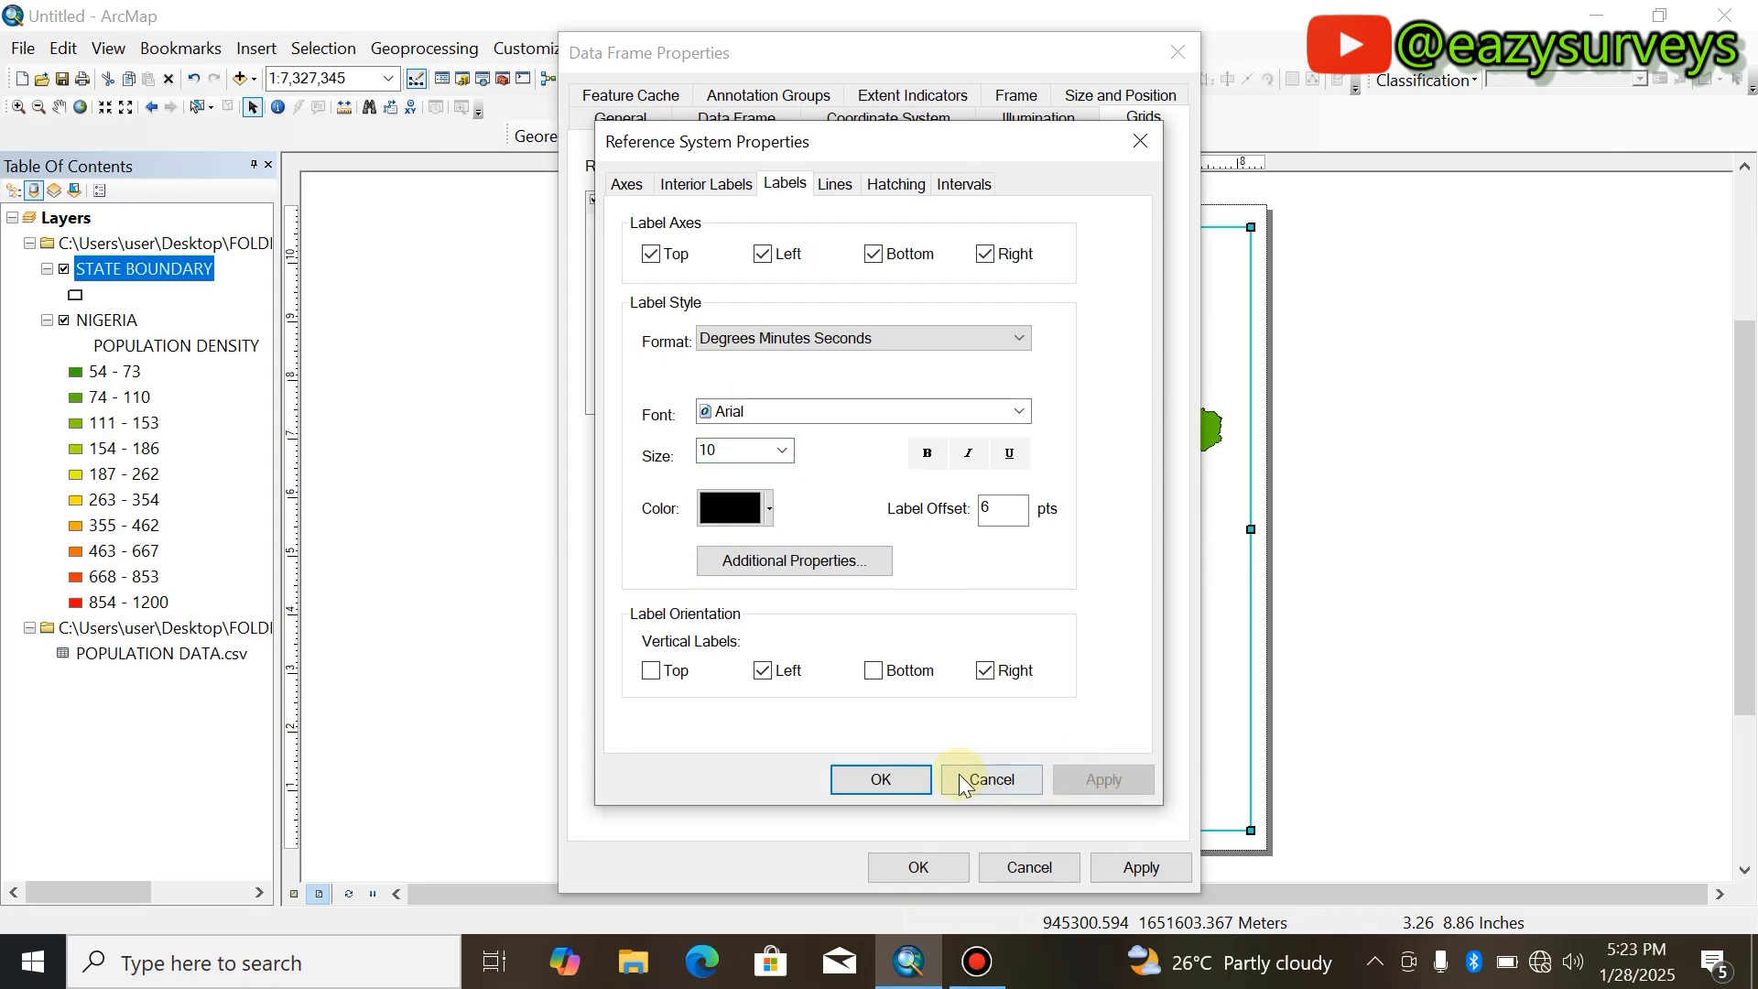
{"action": "left_click", "coordinate": [893, 779]}
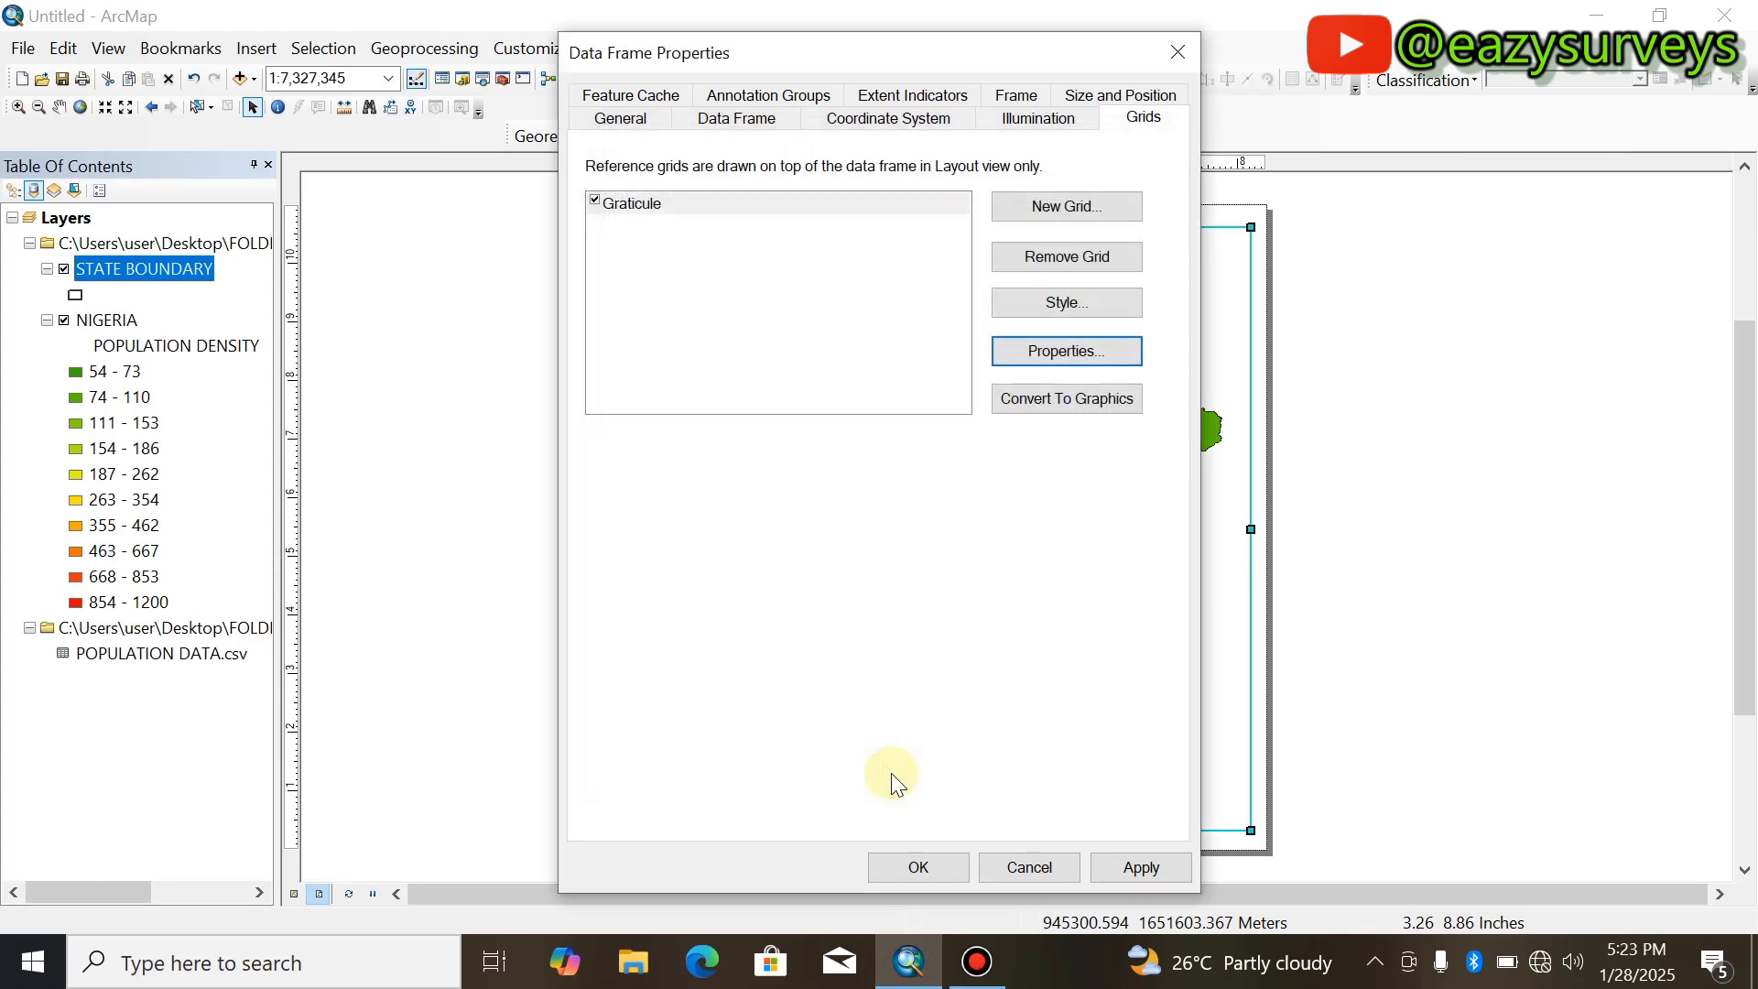
{"action": "left_click", "coordinate": [1140, 869]}
{"action": "left_click", "coordinate": [932, 857]}
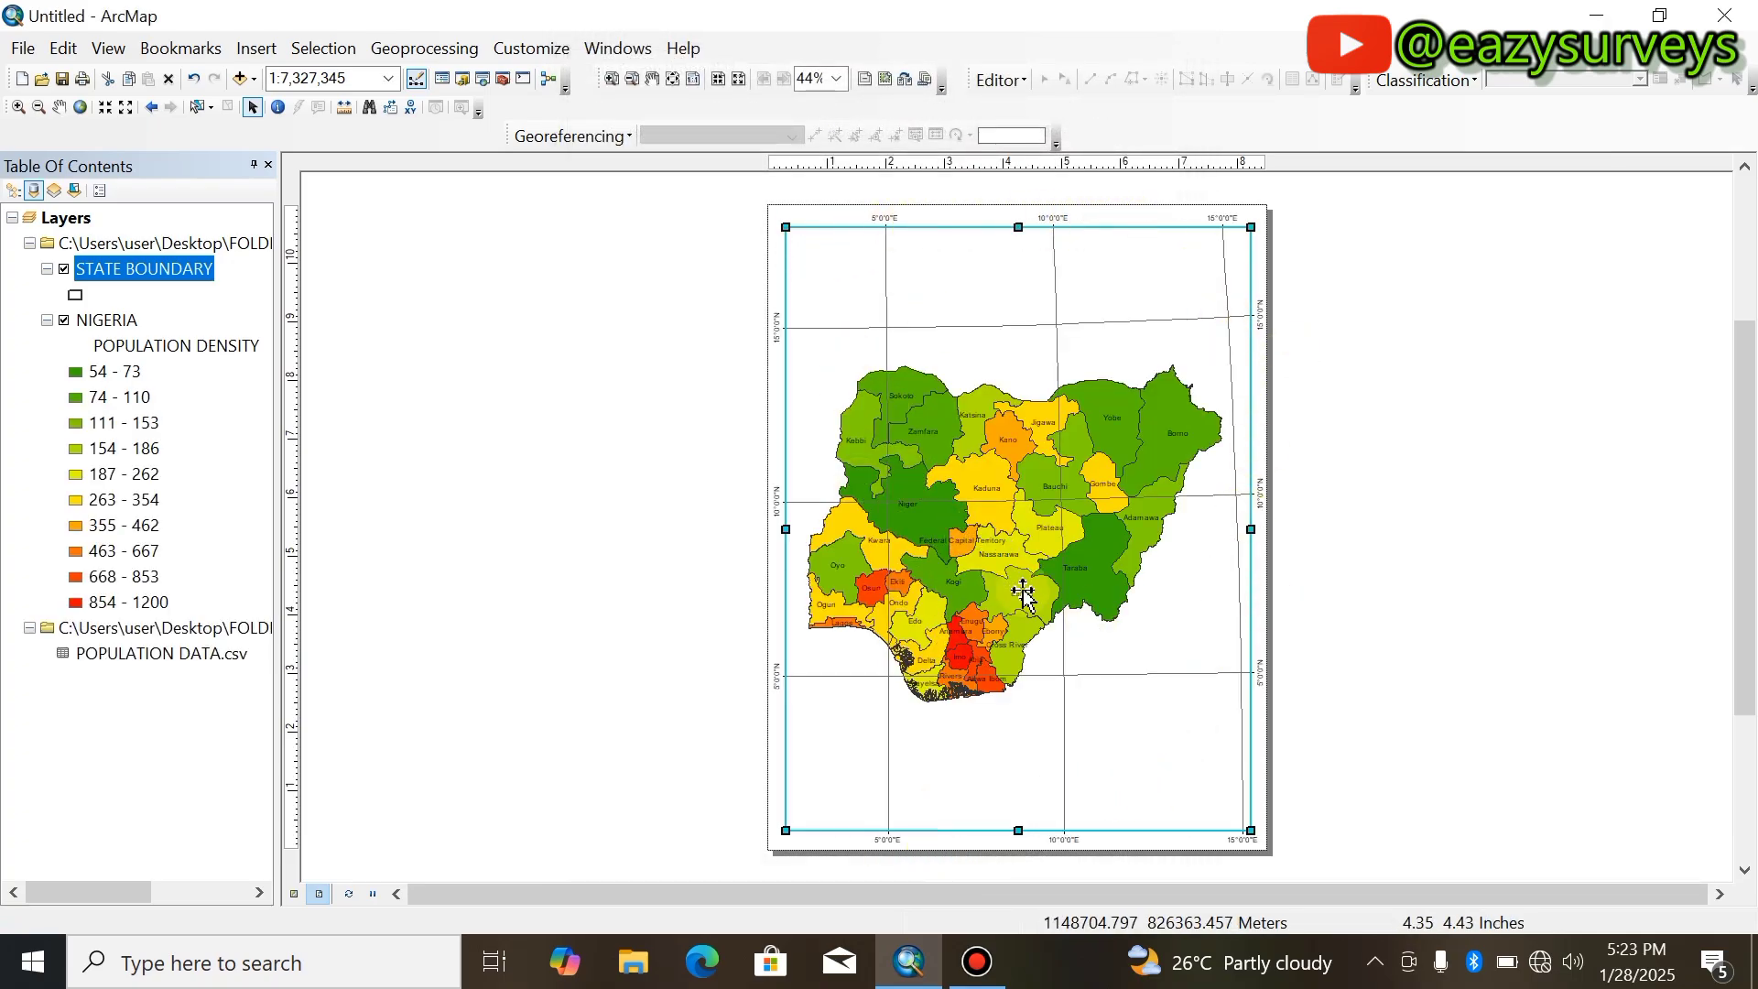
Click the layout, then open the Insert menu of layout elements.
{"action": "left_click", "coordinate": [1030, 692]}
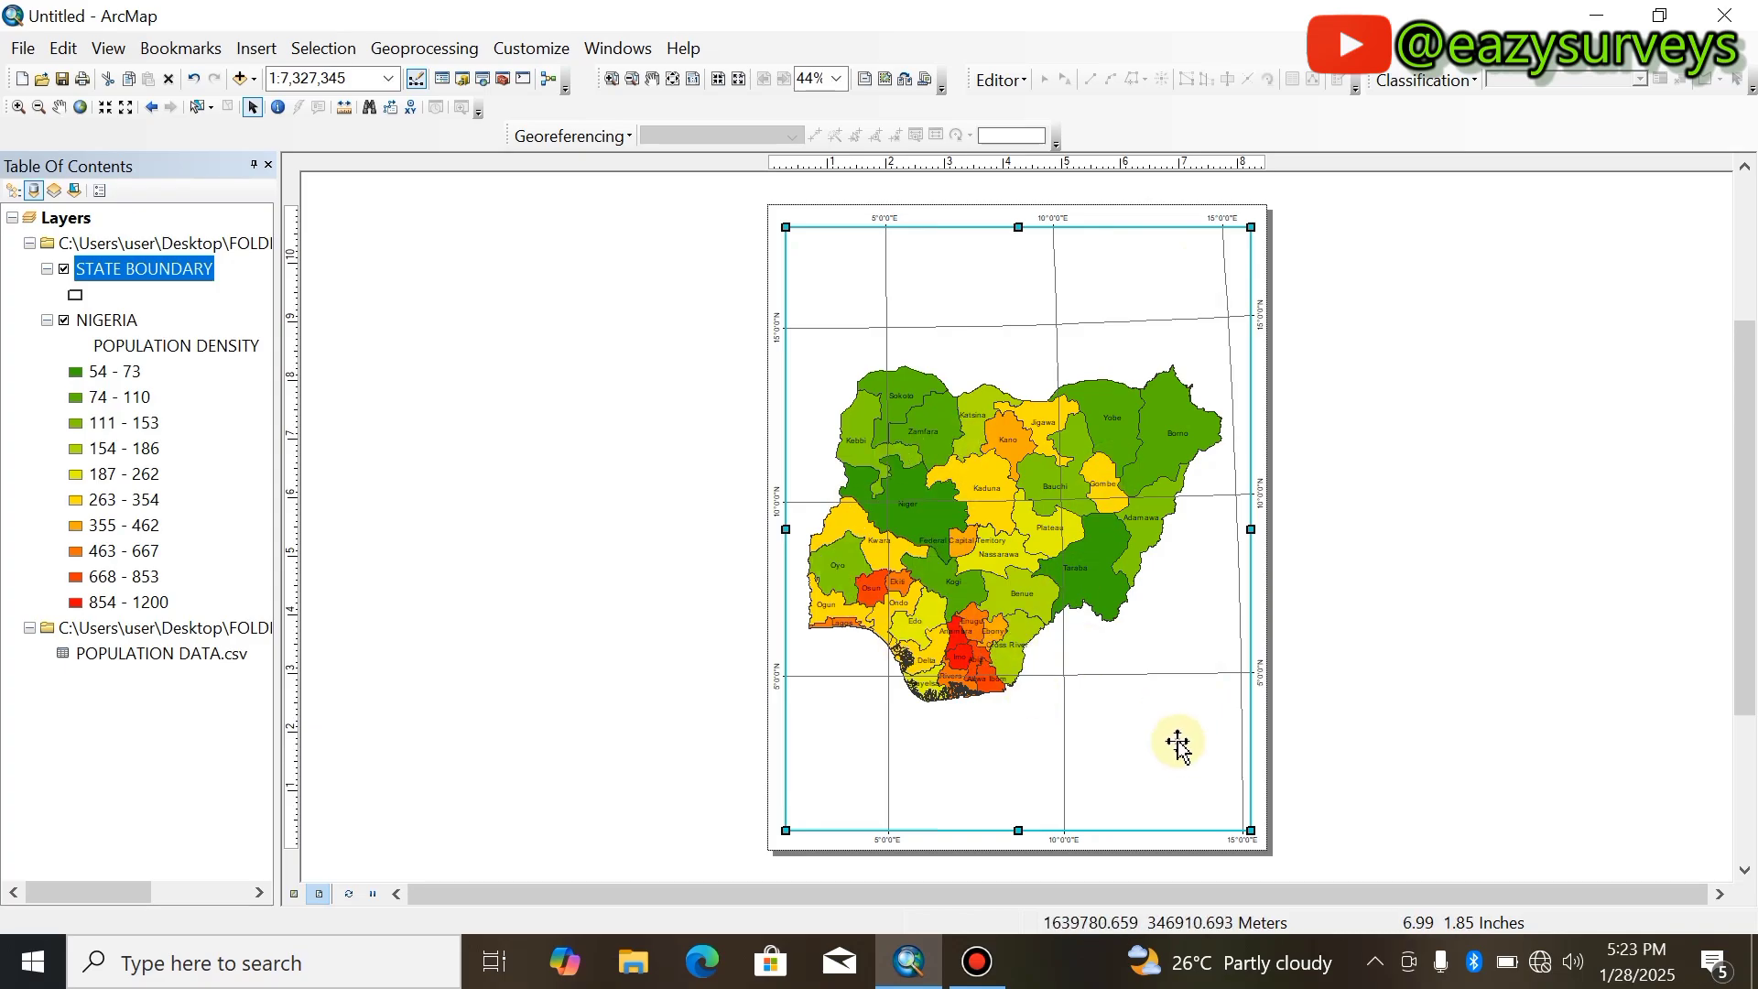
{"action": "left_click", "coordinate": [256, 50]}
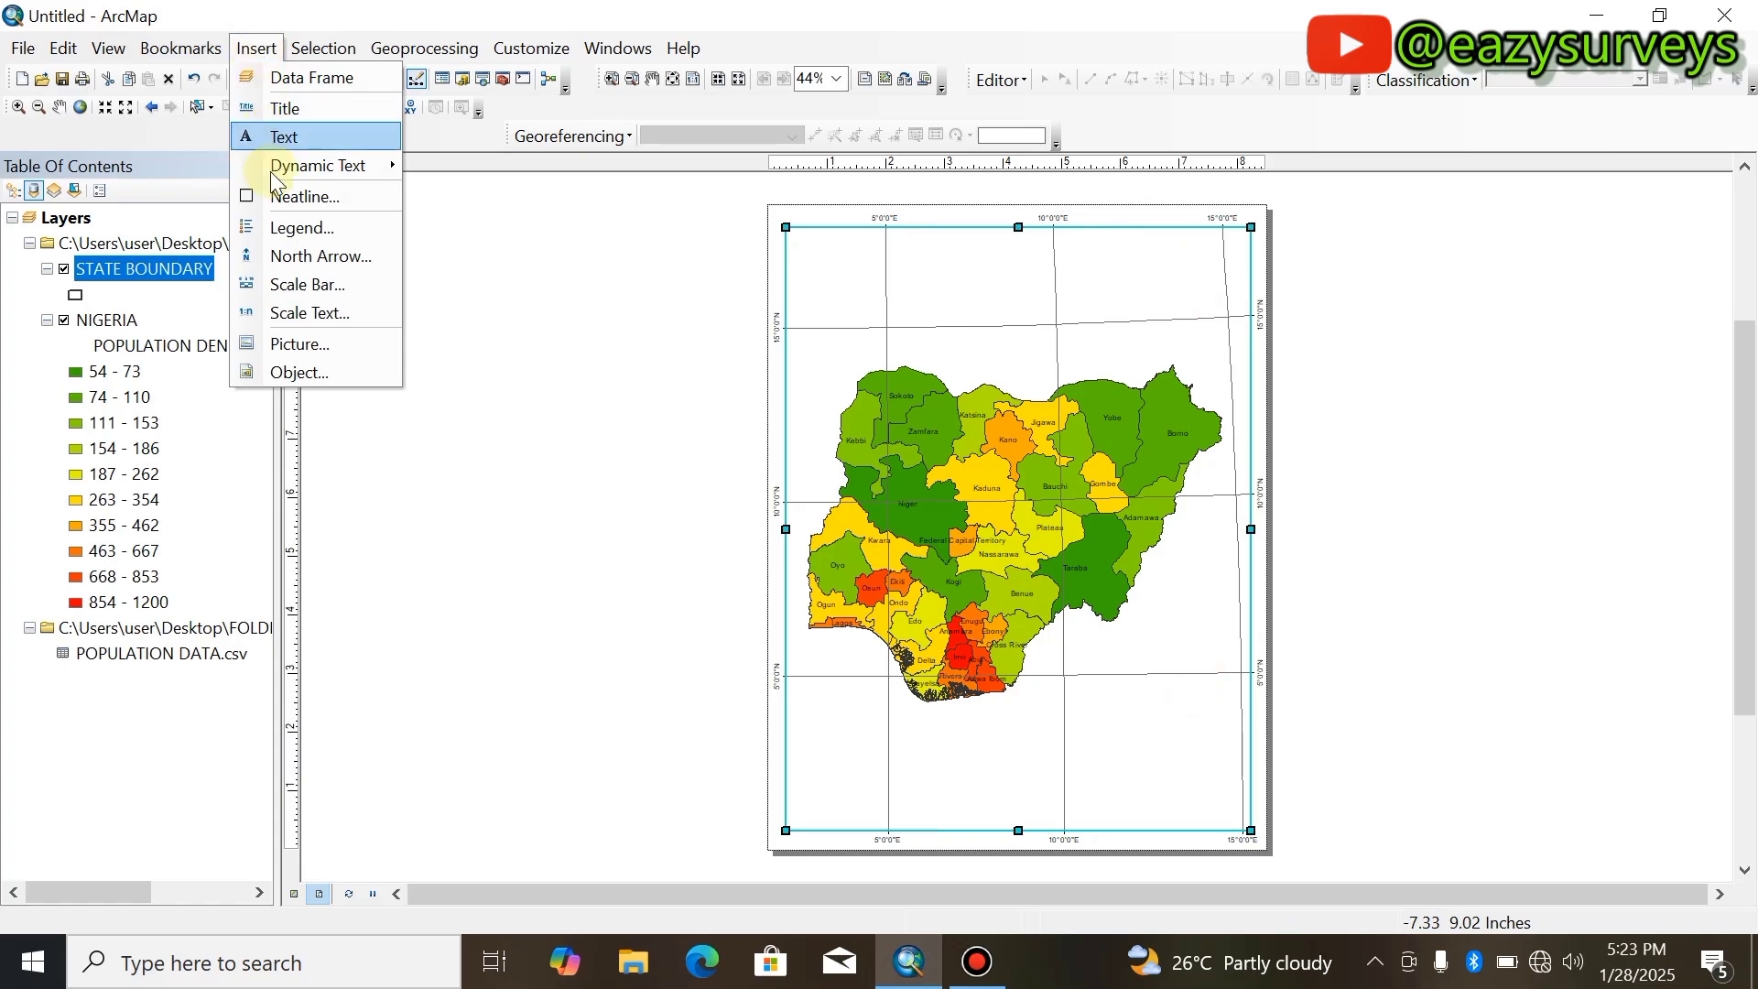
Start a legend and order NIGERIA above STATE BOUNDARY.
{"action": "left_click", "coordinate": [275, 228]}
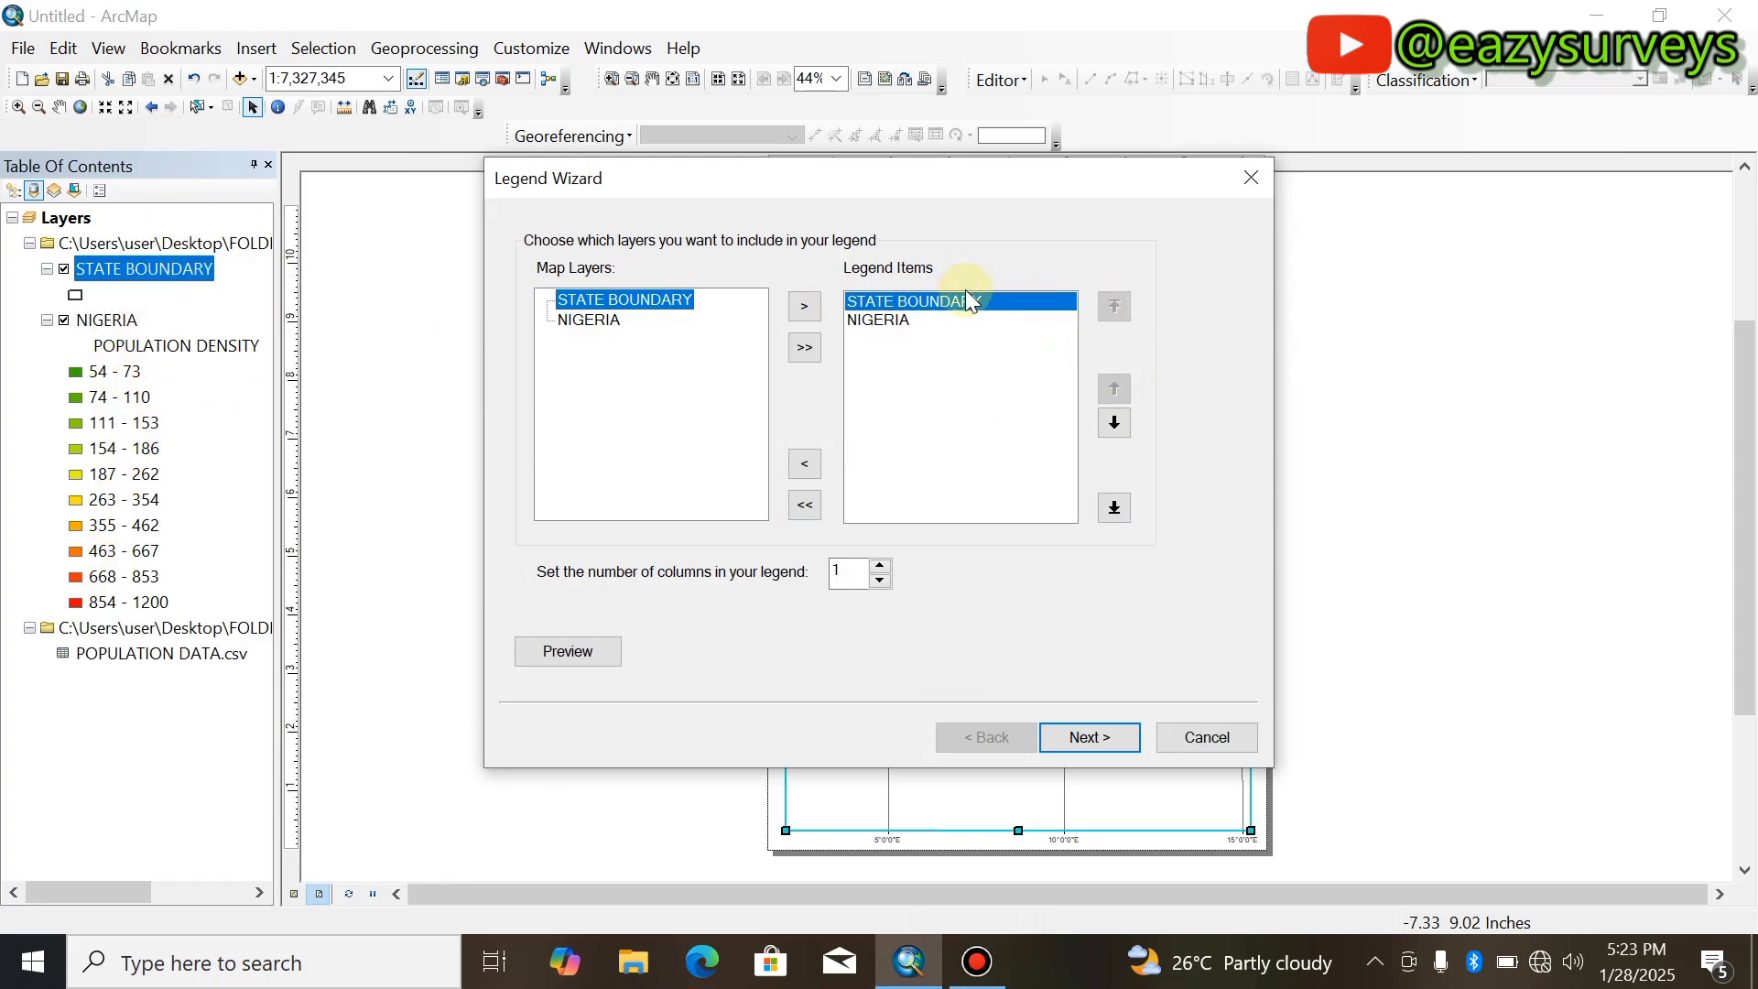
{"action": "left_click", "coordinate": [868, 321]}
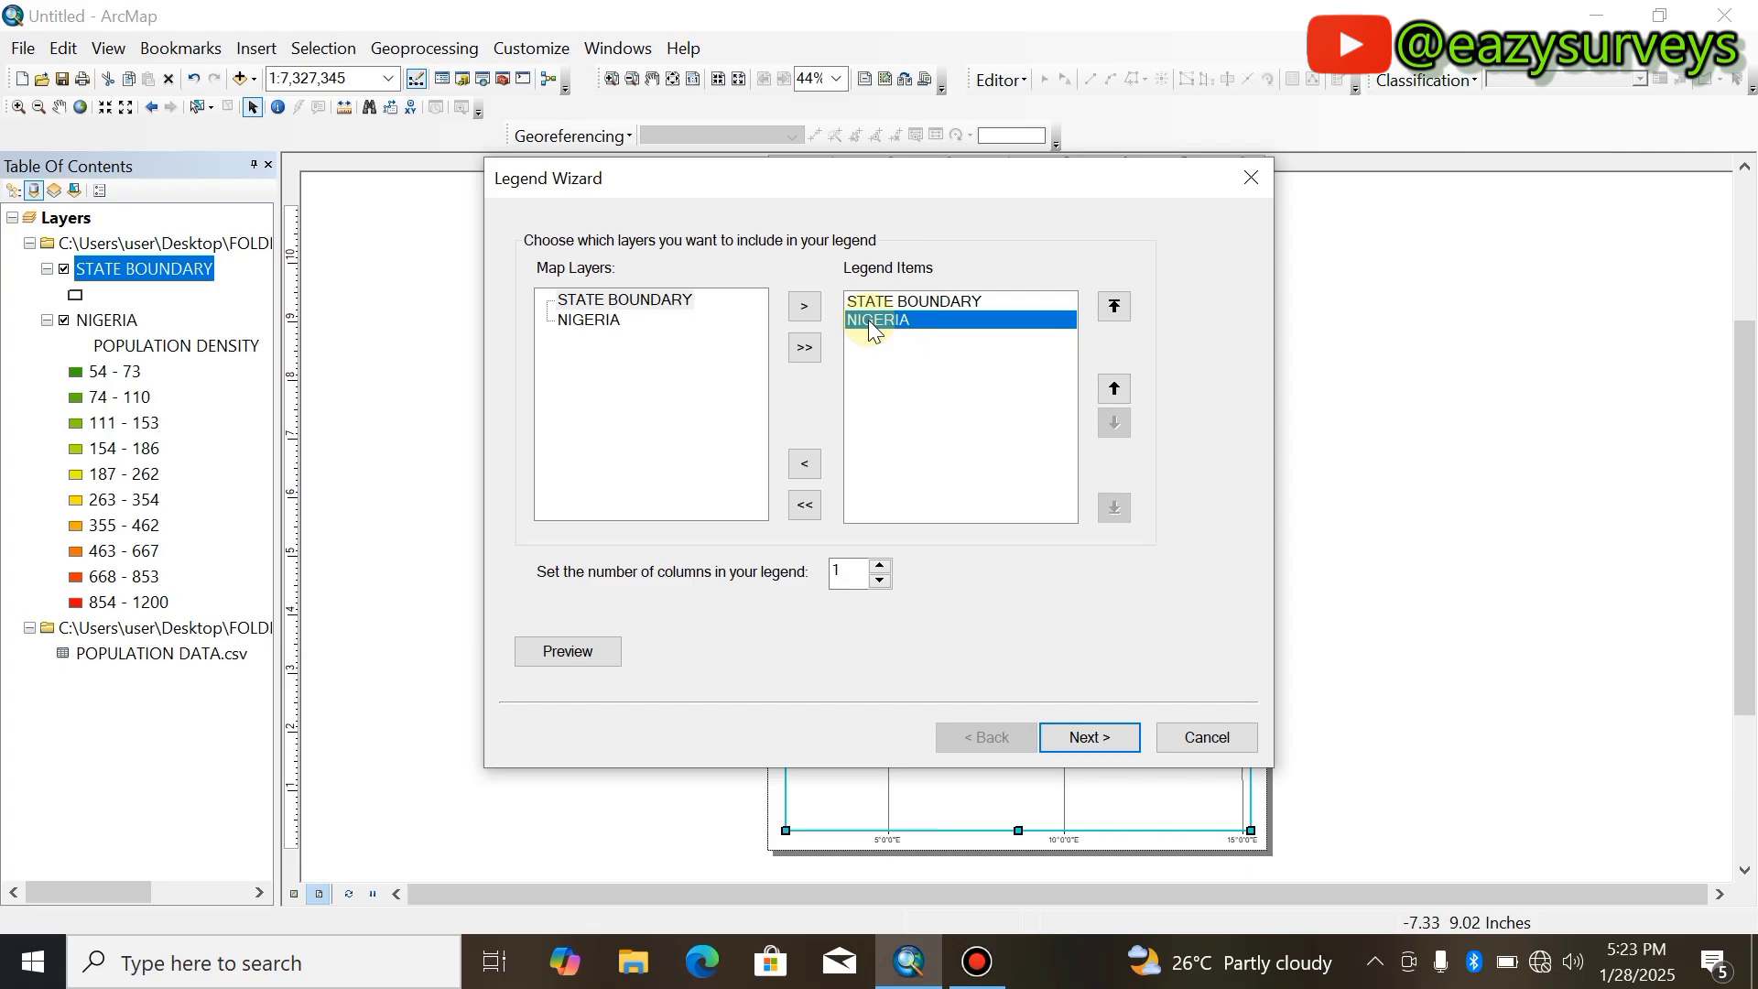
{"action": "left_click", "coordinate": [1115, 386]}
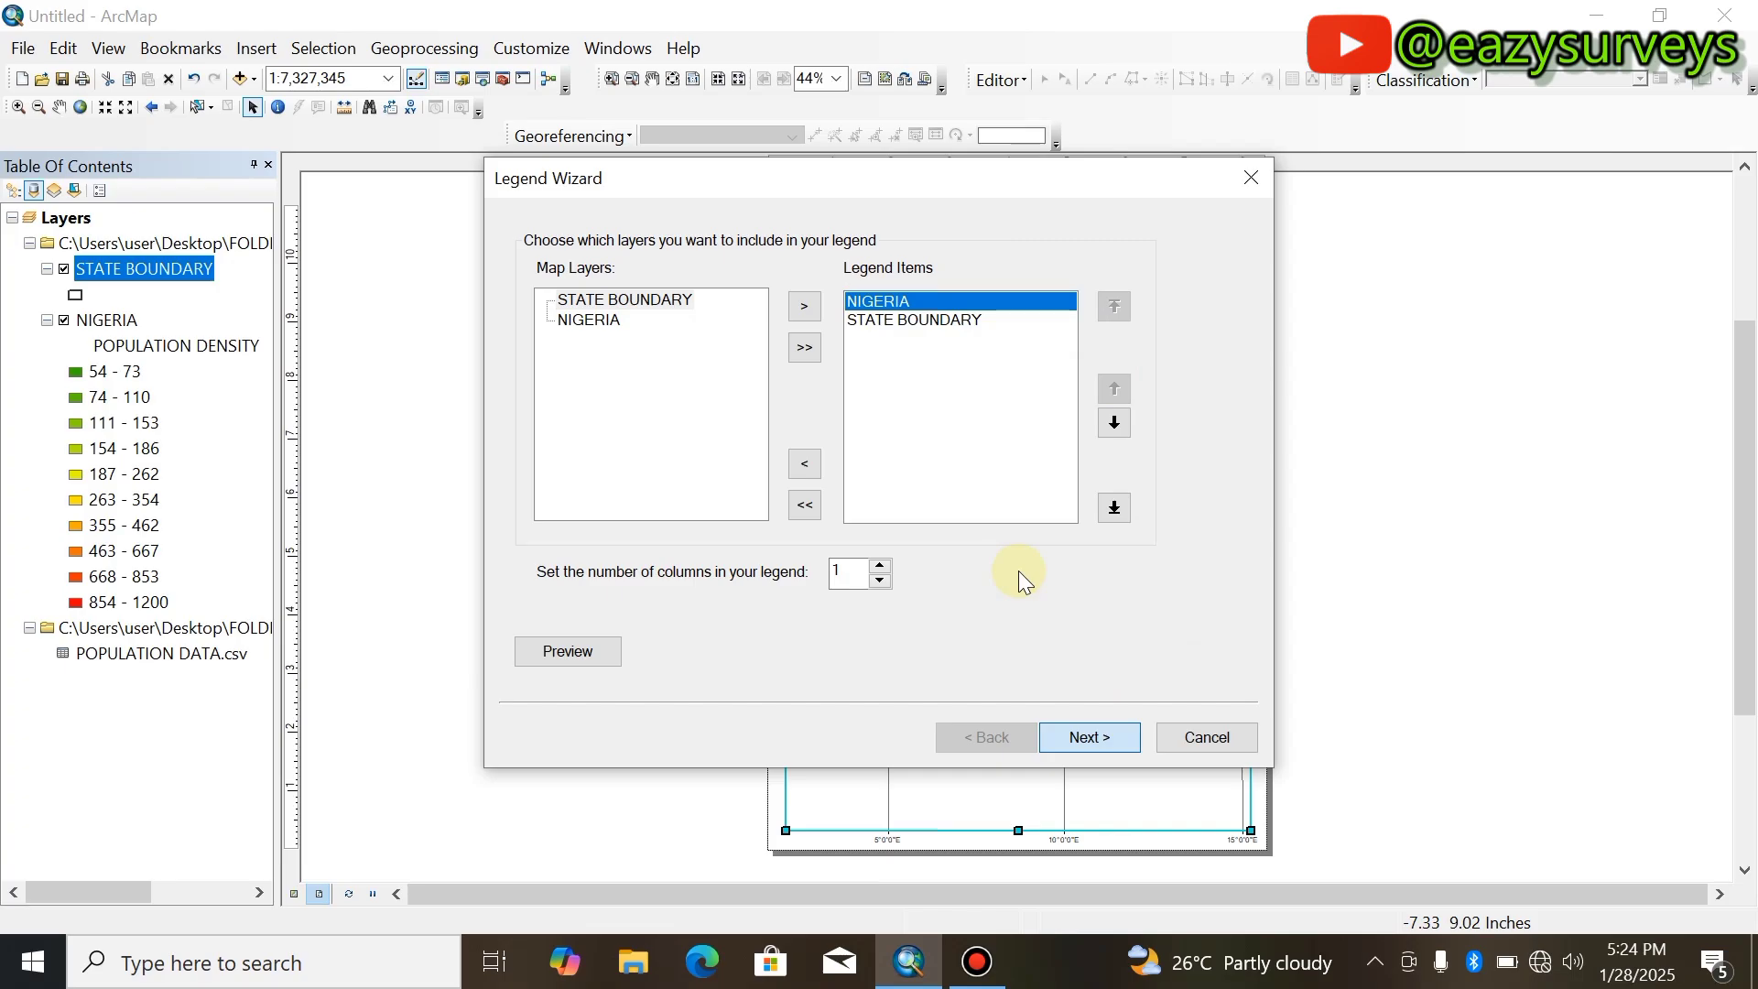
{"action": "key", "text": "Return"}
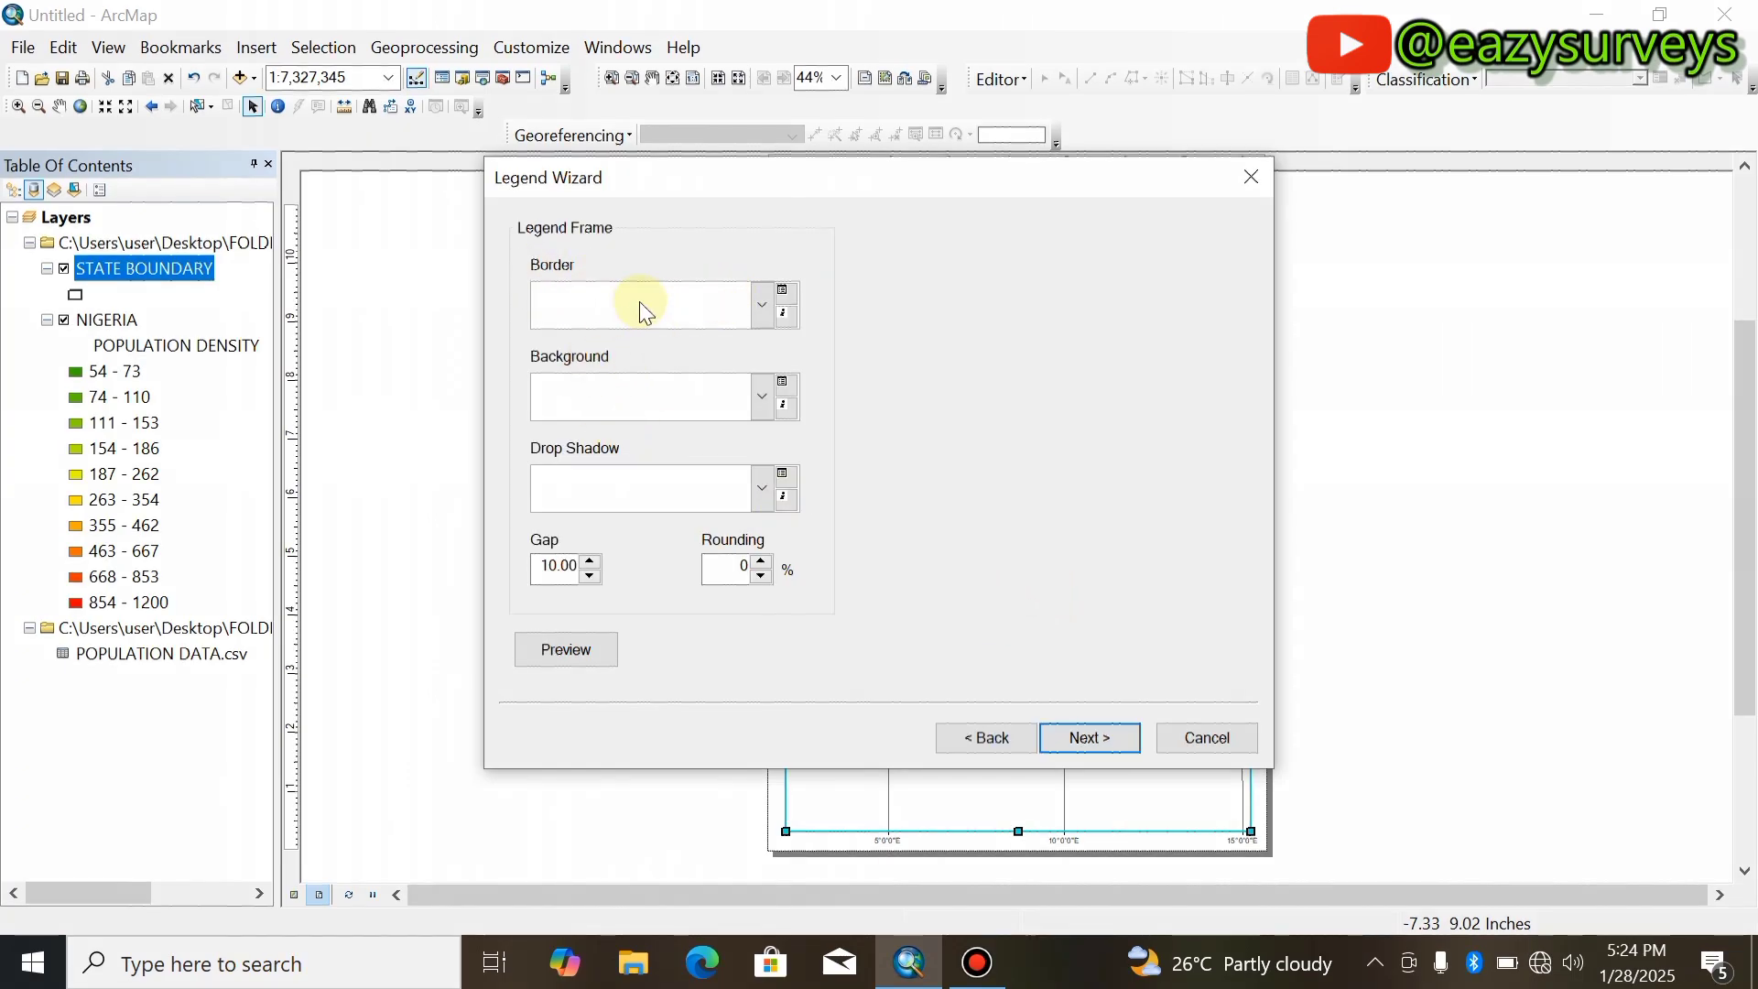
Set the legend border to None, finish the wizard, and drag the legend lower right.
{"action": "left_click", "coordinate": [760, 306]}
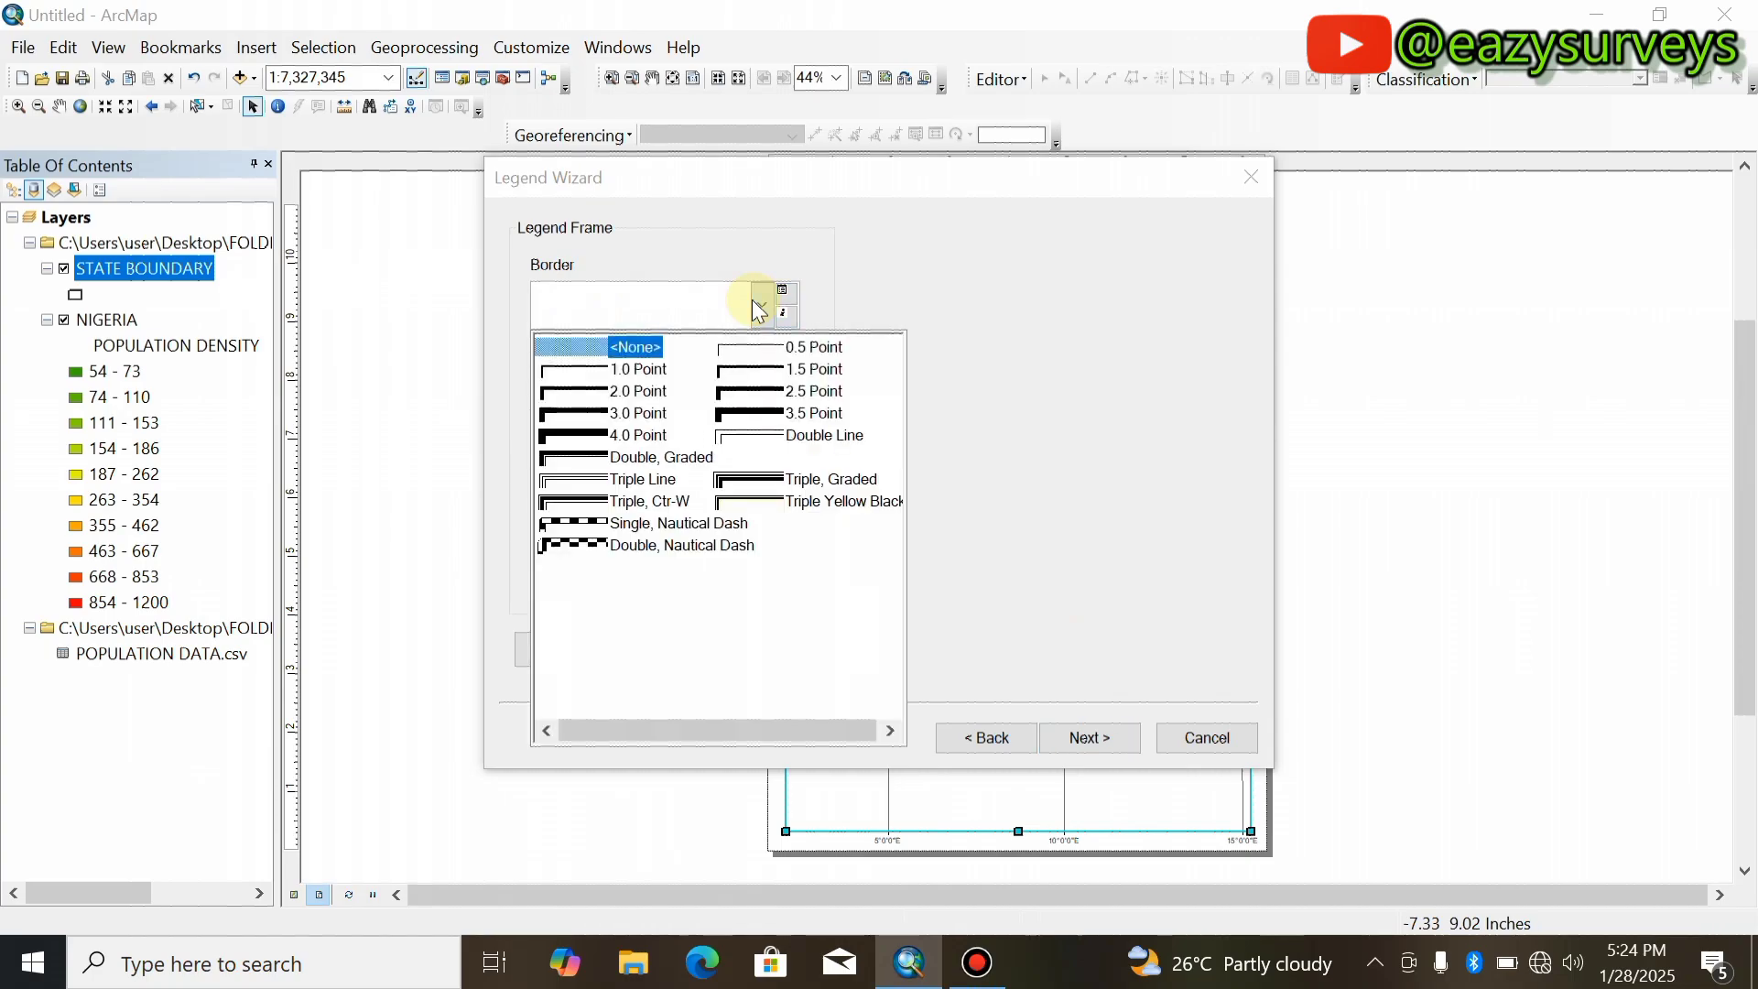
{"action": "left_click", "coordinate": [756, 352]}
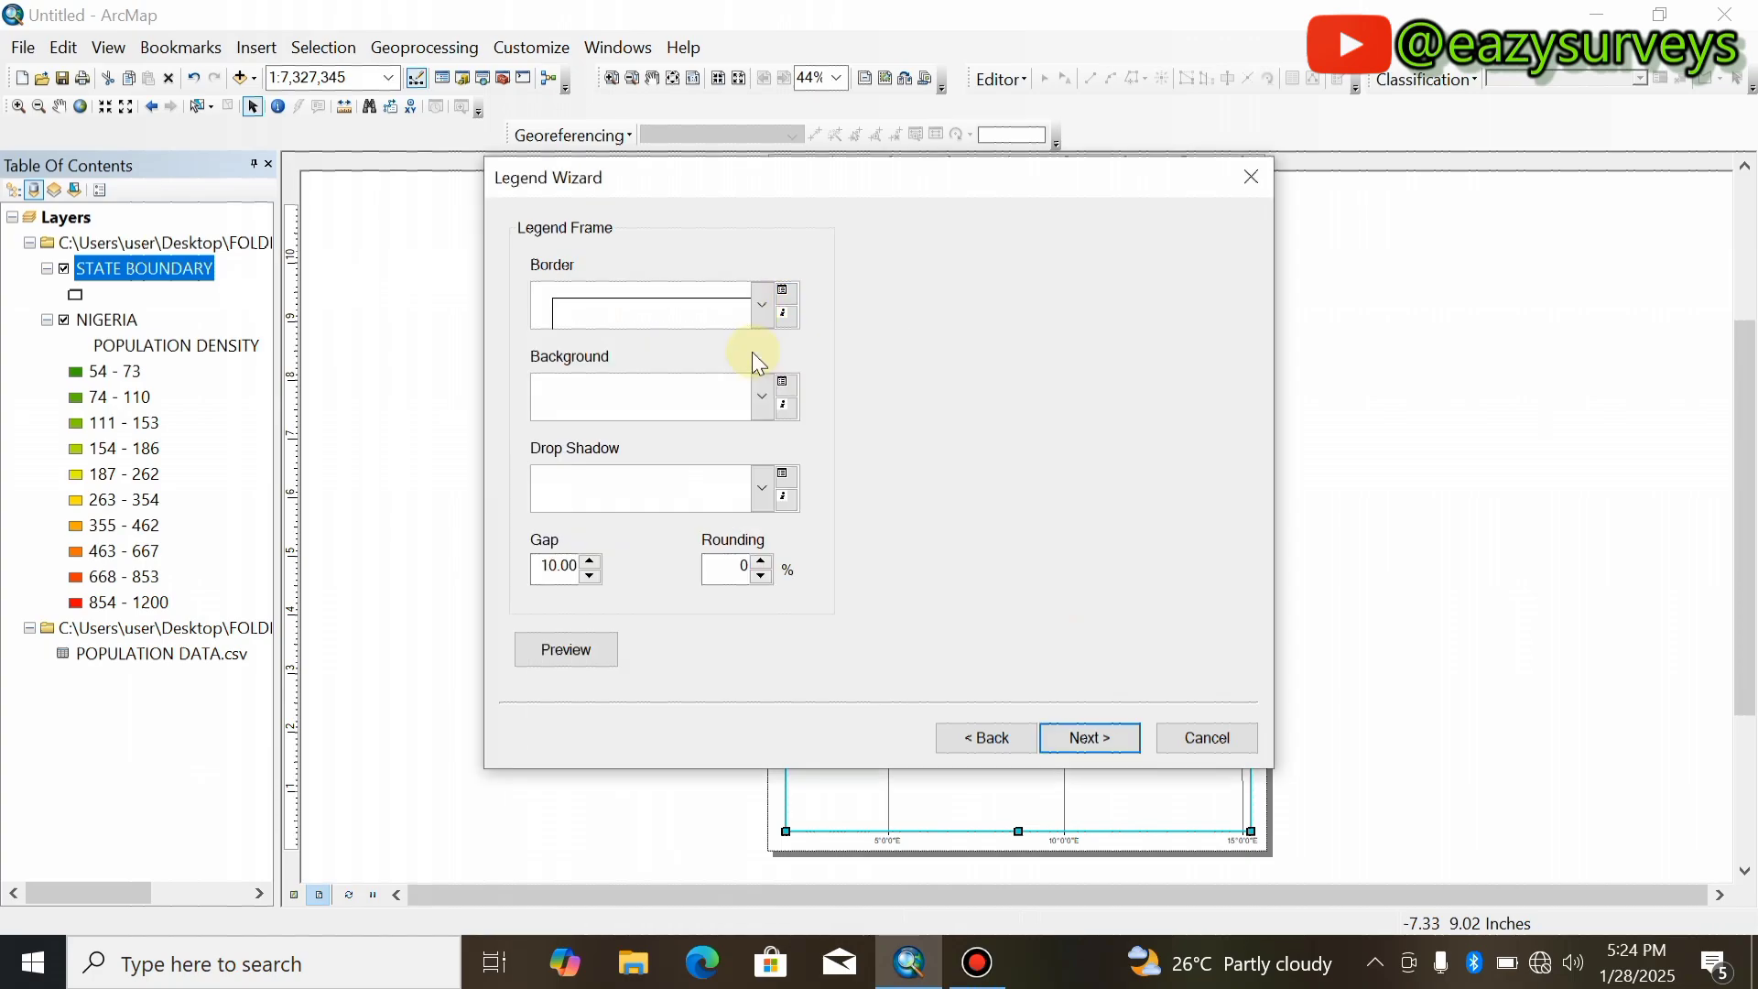
{"action": "left_click", "coordinate": [760, 304]}
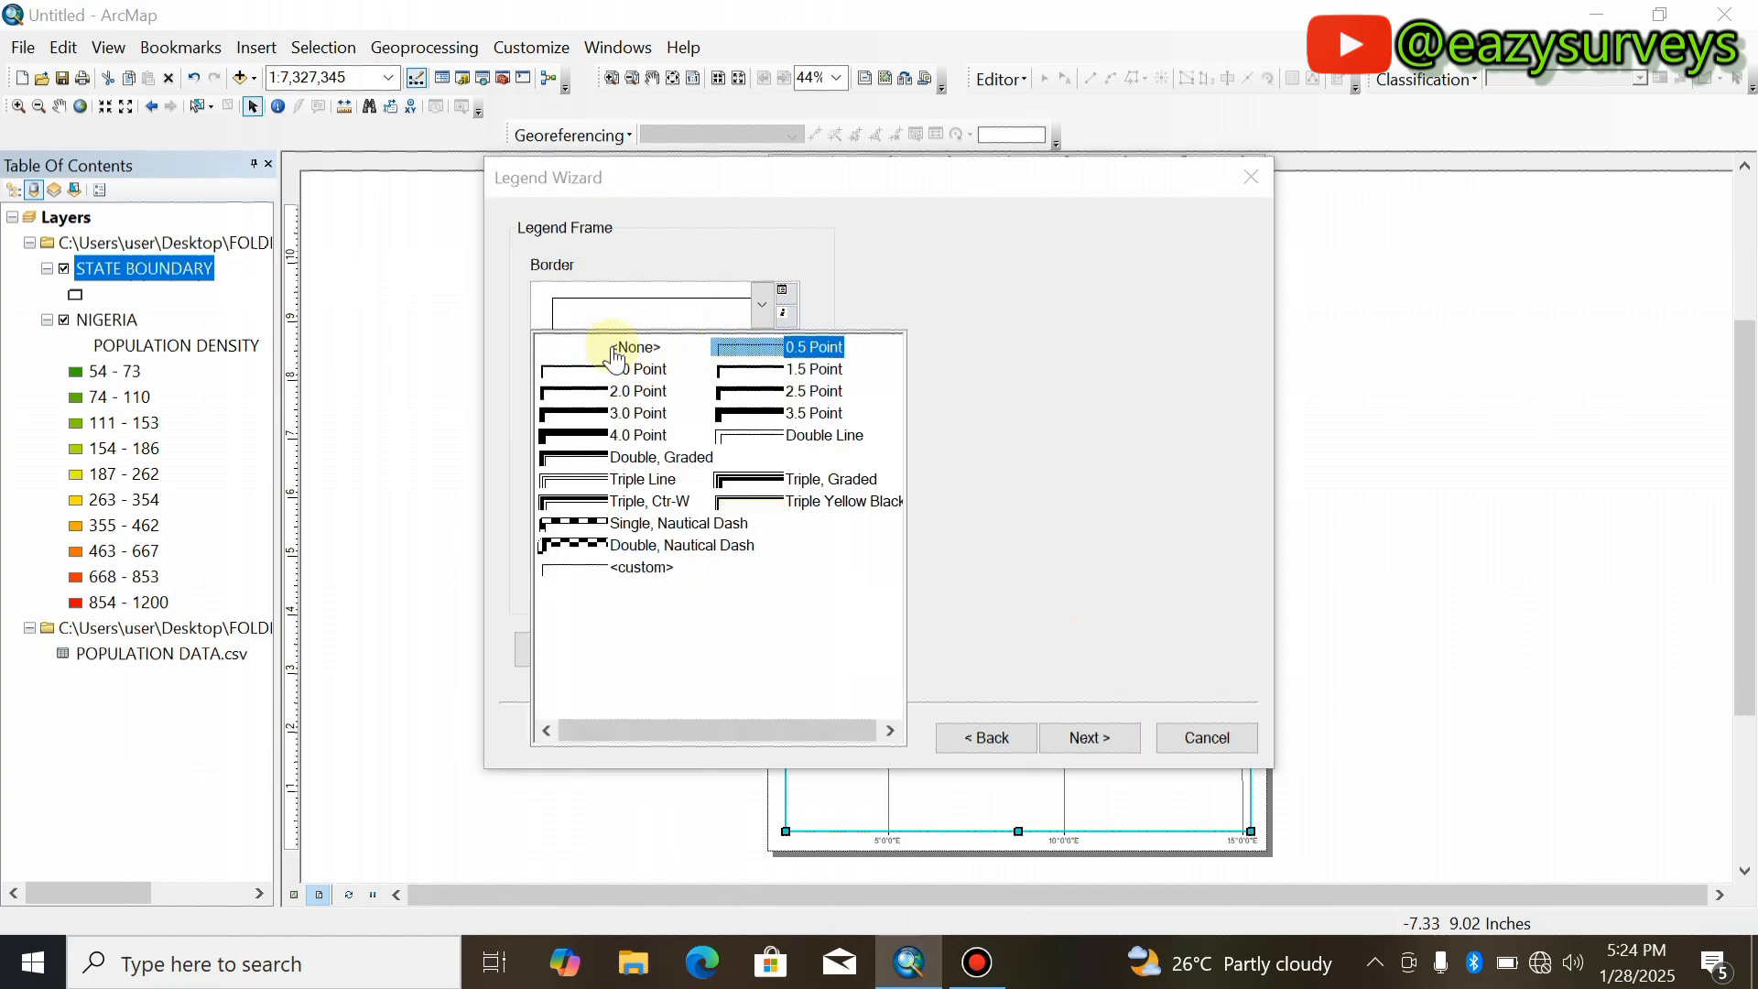
{"action": "left_click", "coordinate": [613, 348]}
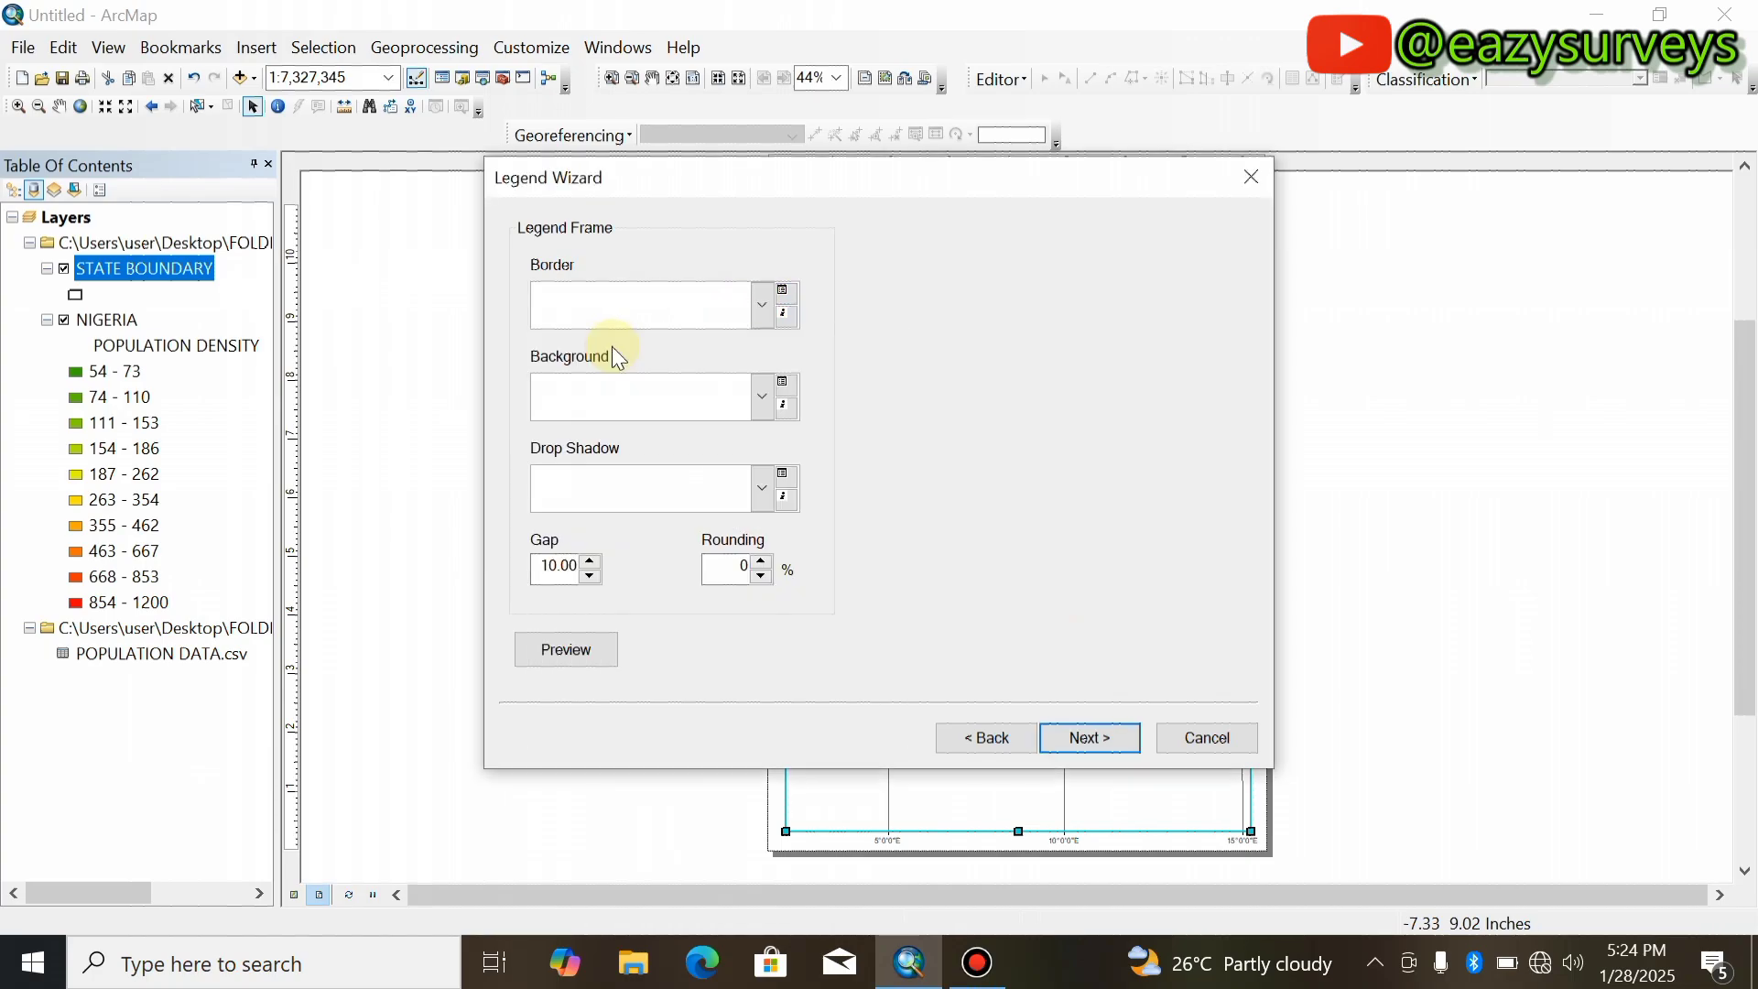
{"action": "left_click", "coordinate": [1089, 738]}
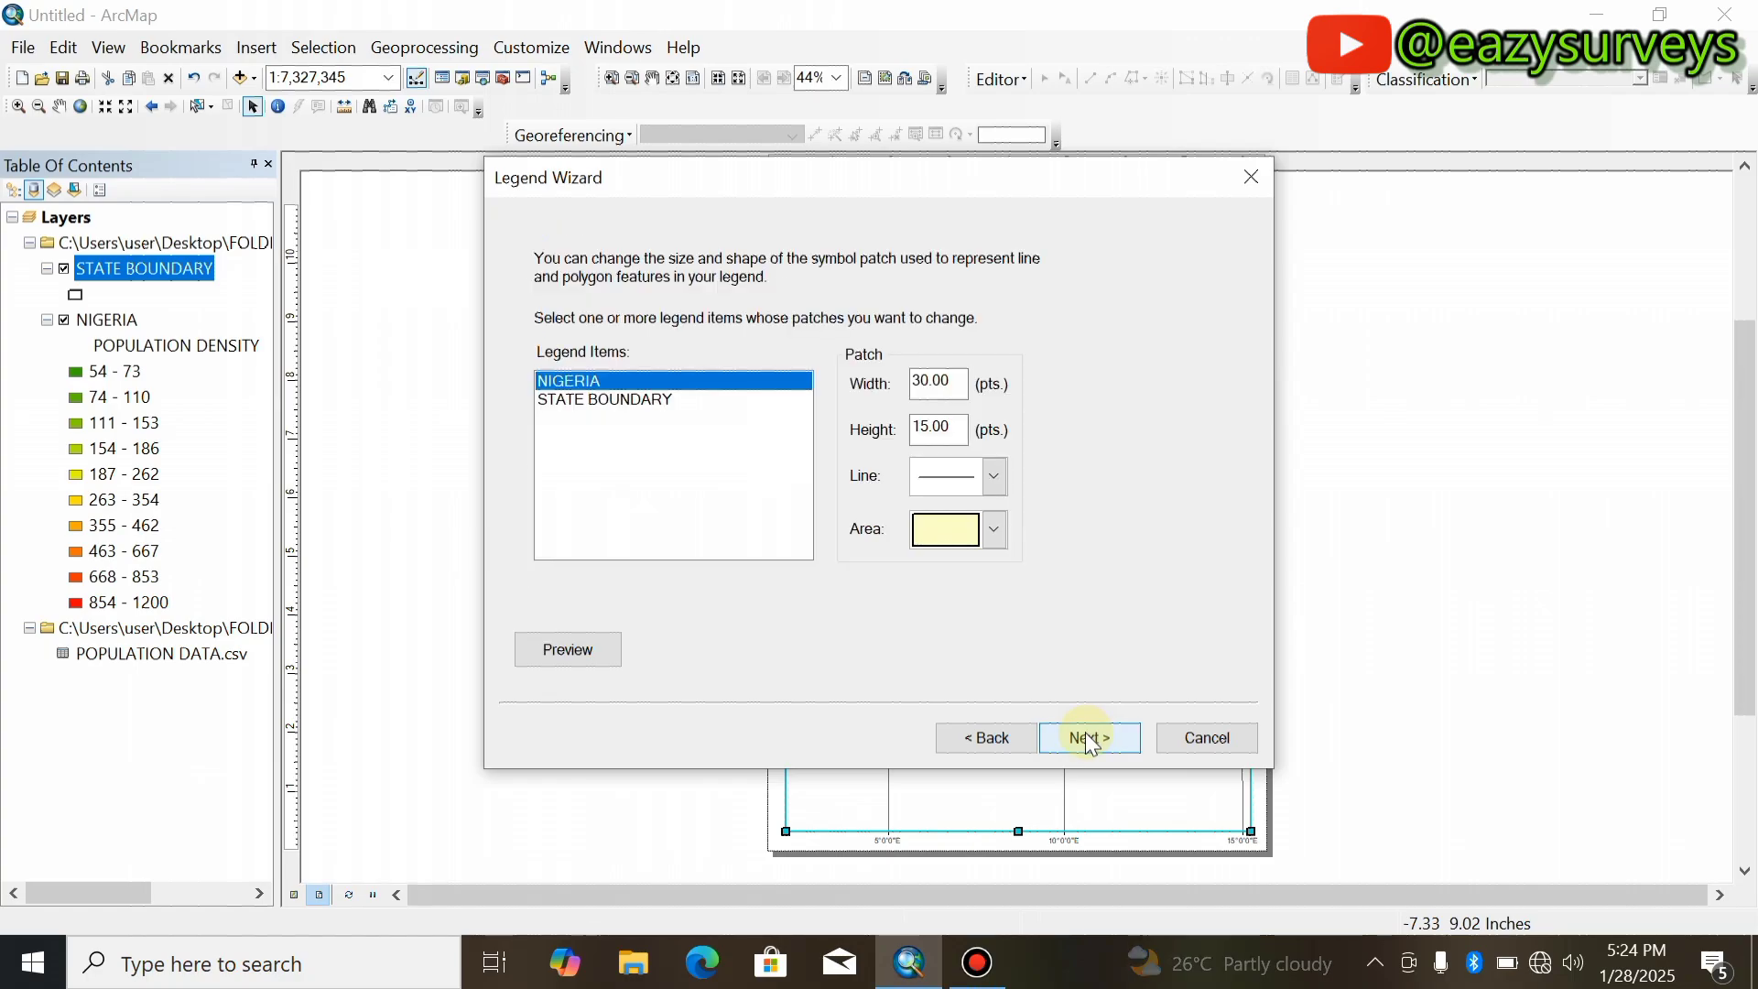
{"action": "left_click", "coordinate": [1090, 738]}
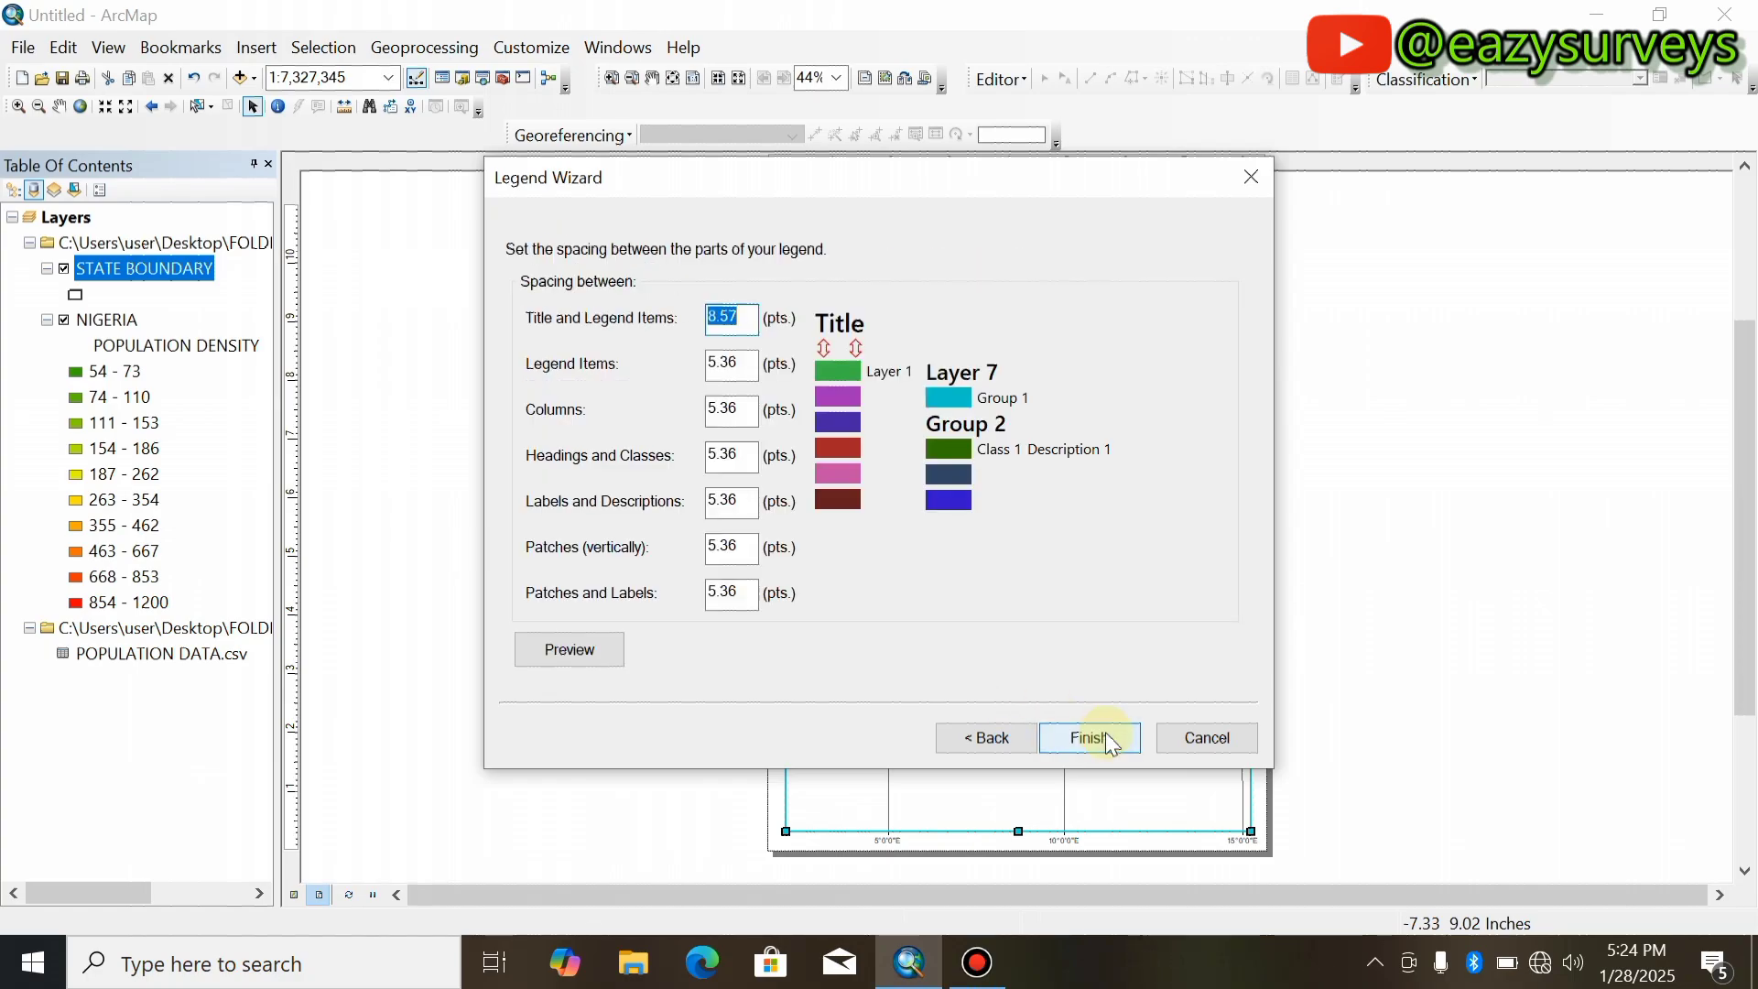
{"action": "left_click", "coordinate": [1108, 740]}
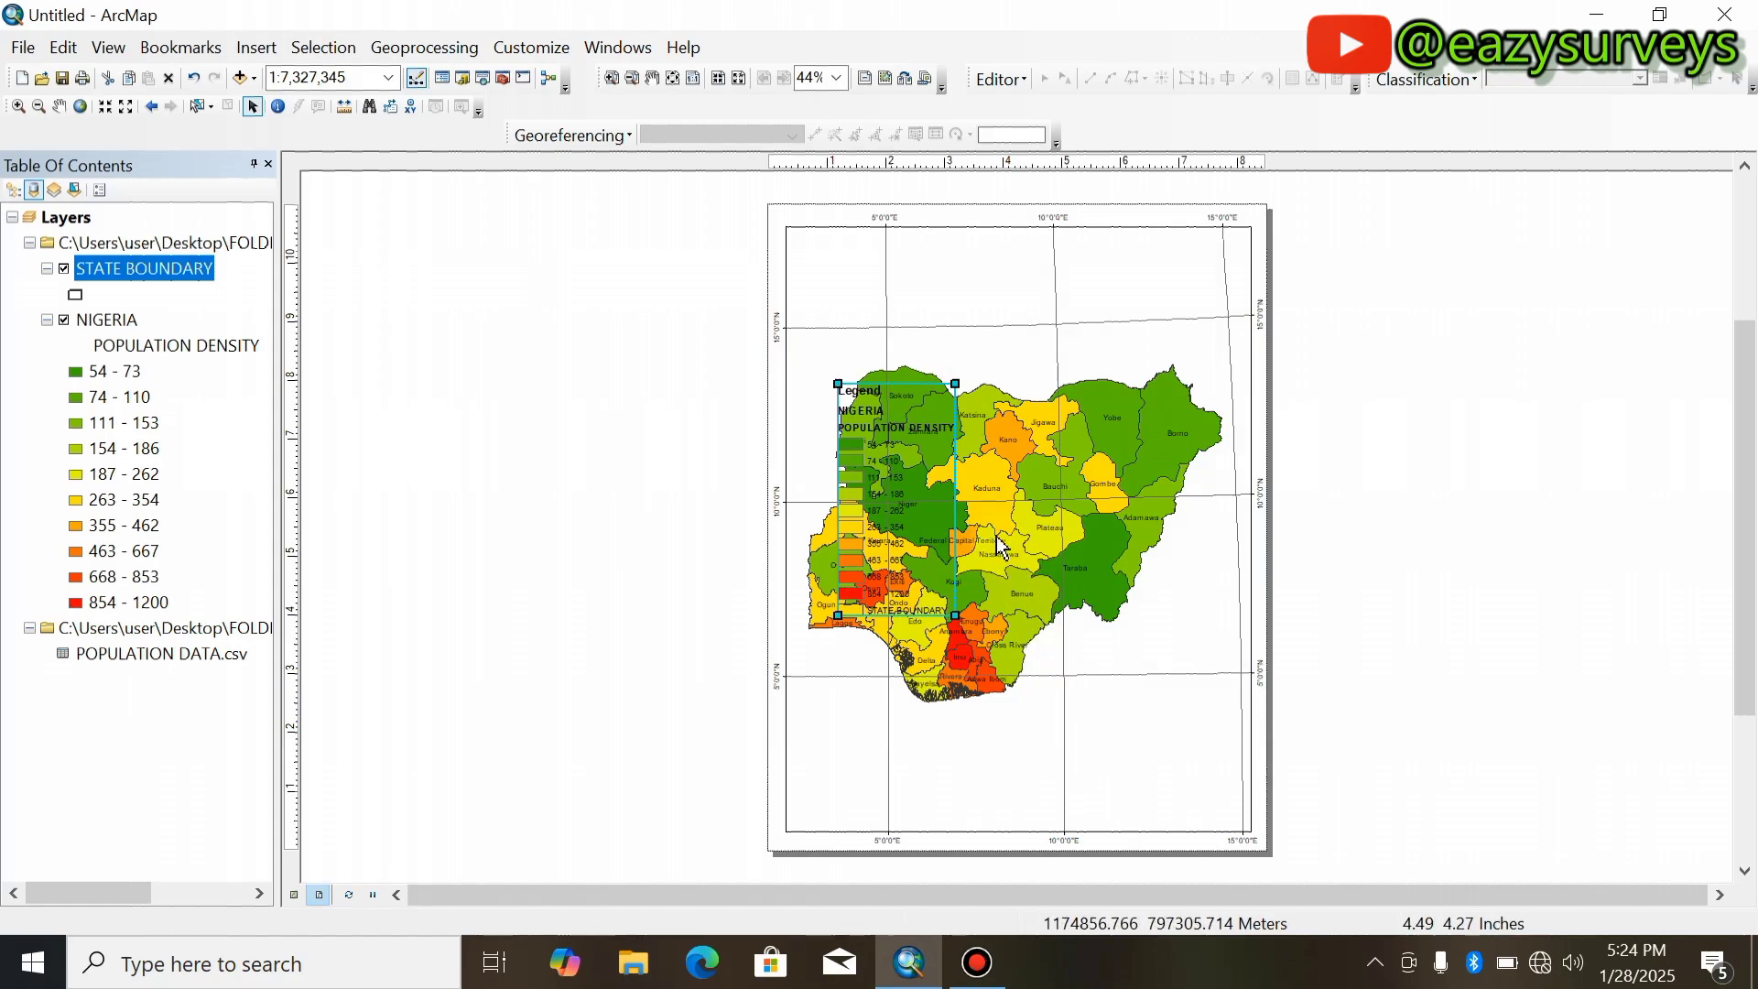
{"action": "left_click_drag", "start_coordinate": [903, 464], "coordinate": [1191, 679]}
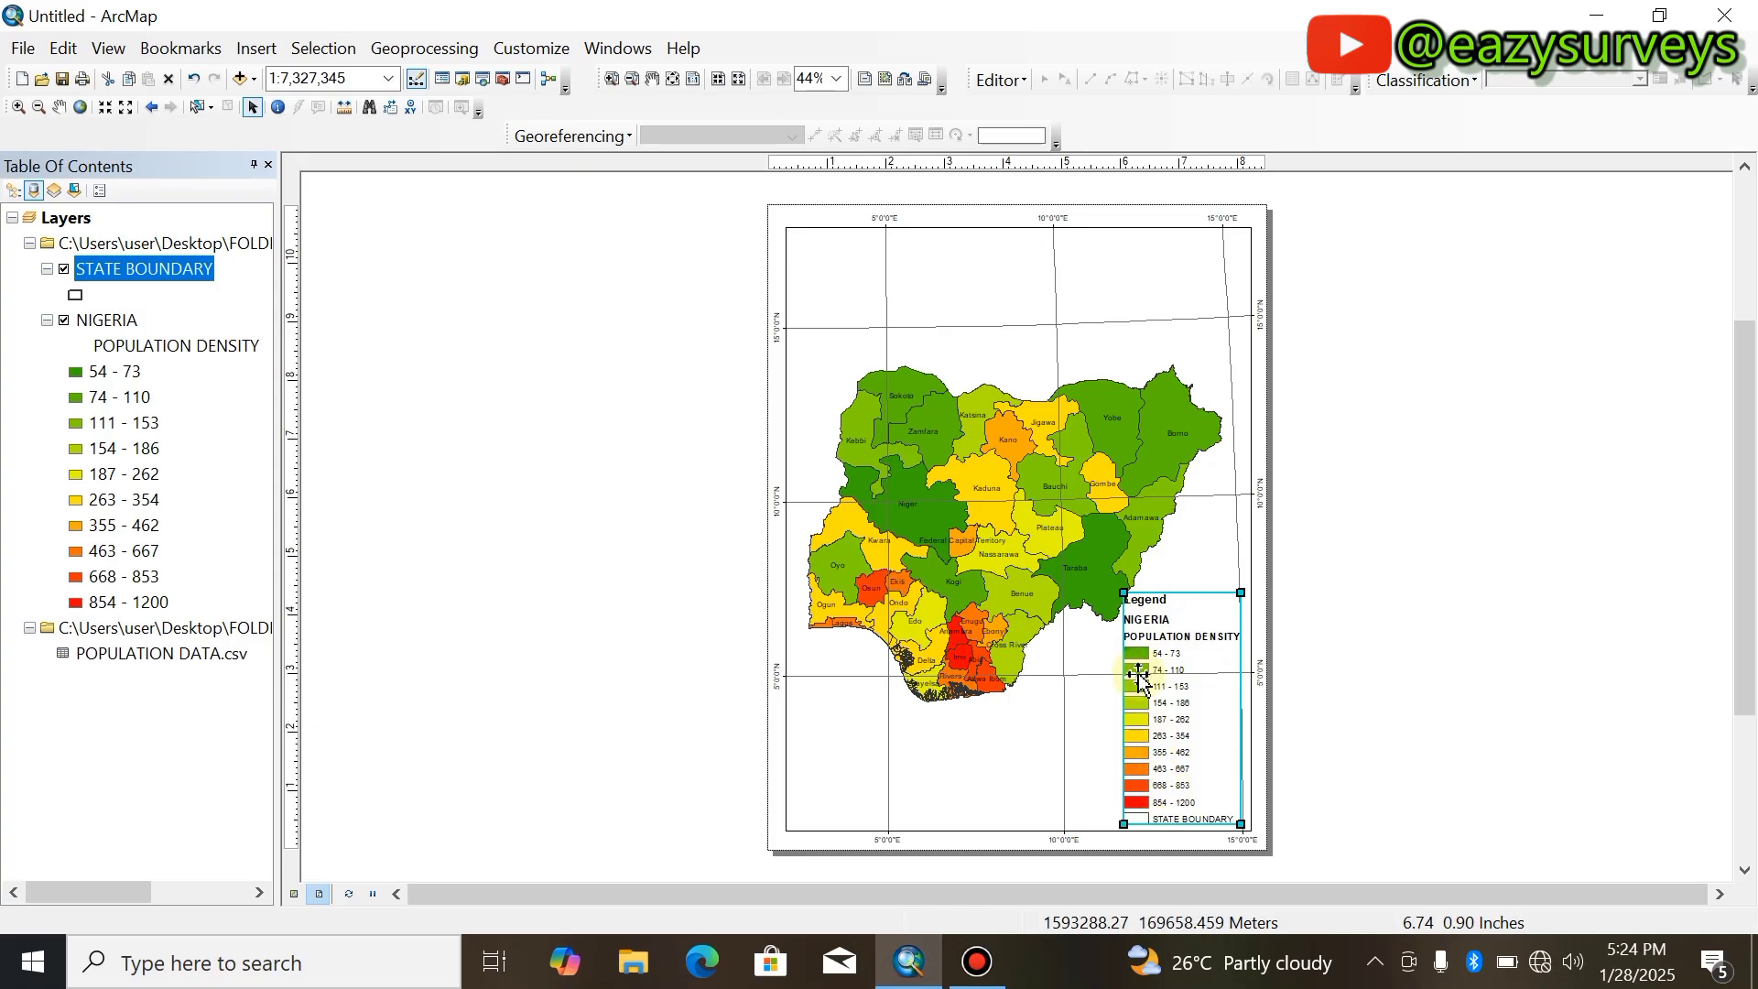
Set the legend's Items column count to 3 in Legend Properties.
{"action": "right_click", "coordinate": [1169, 738]}
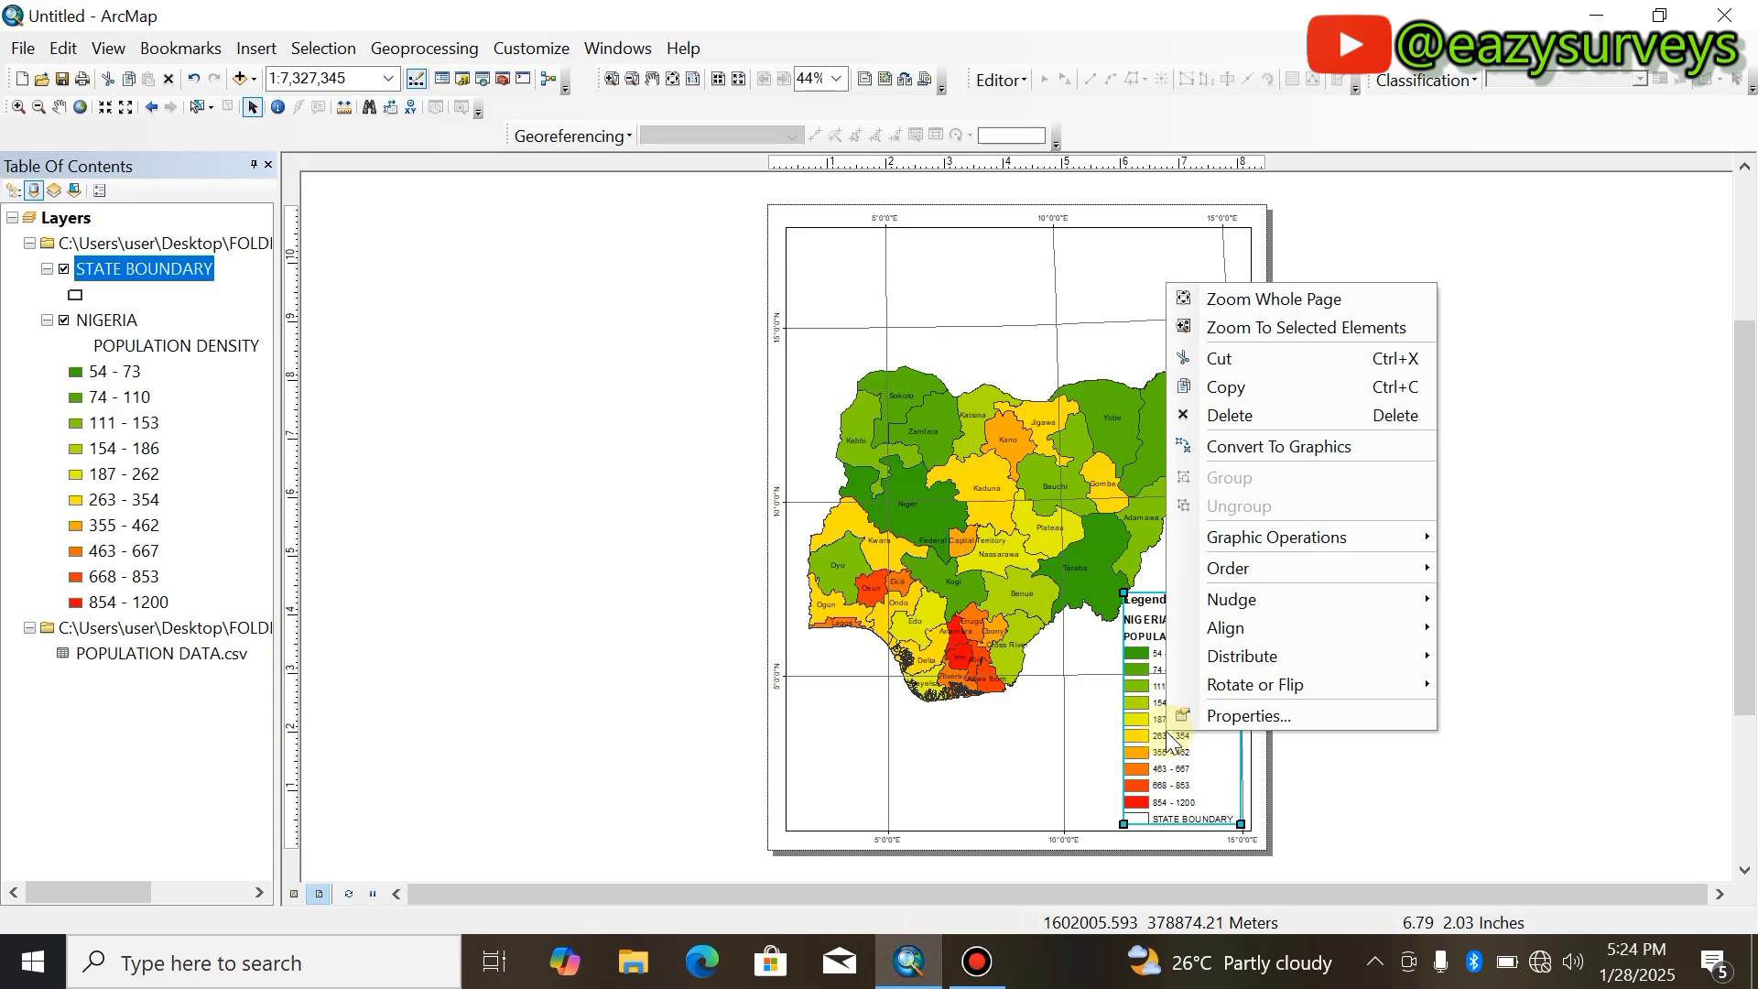
{"action": "left_click", "coordinate": [1238, 714]}
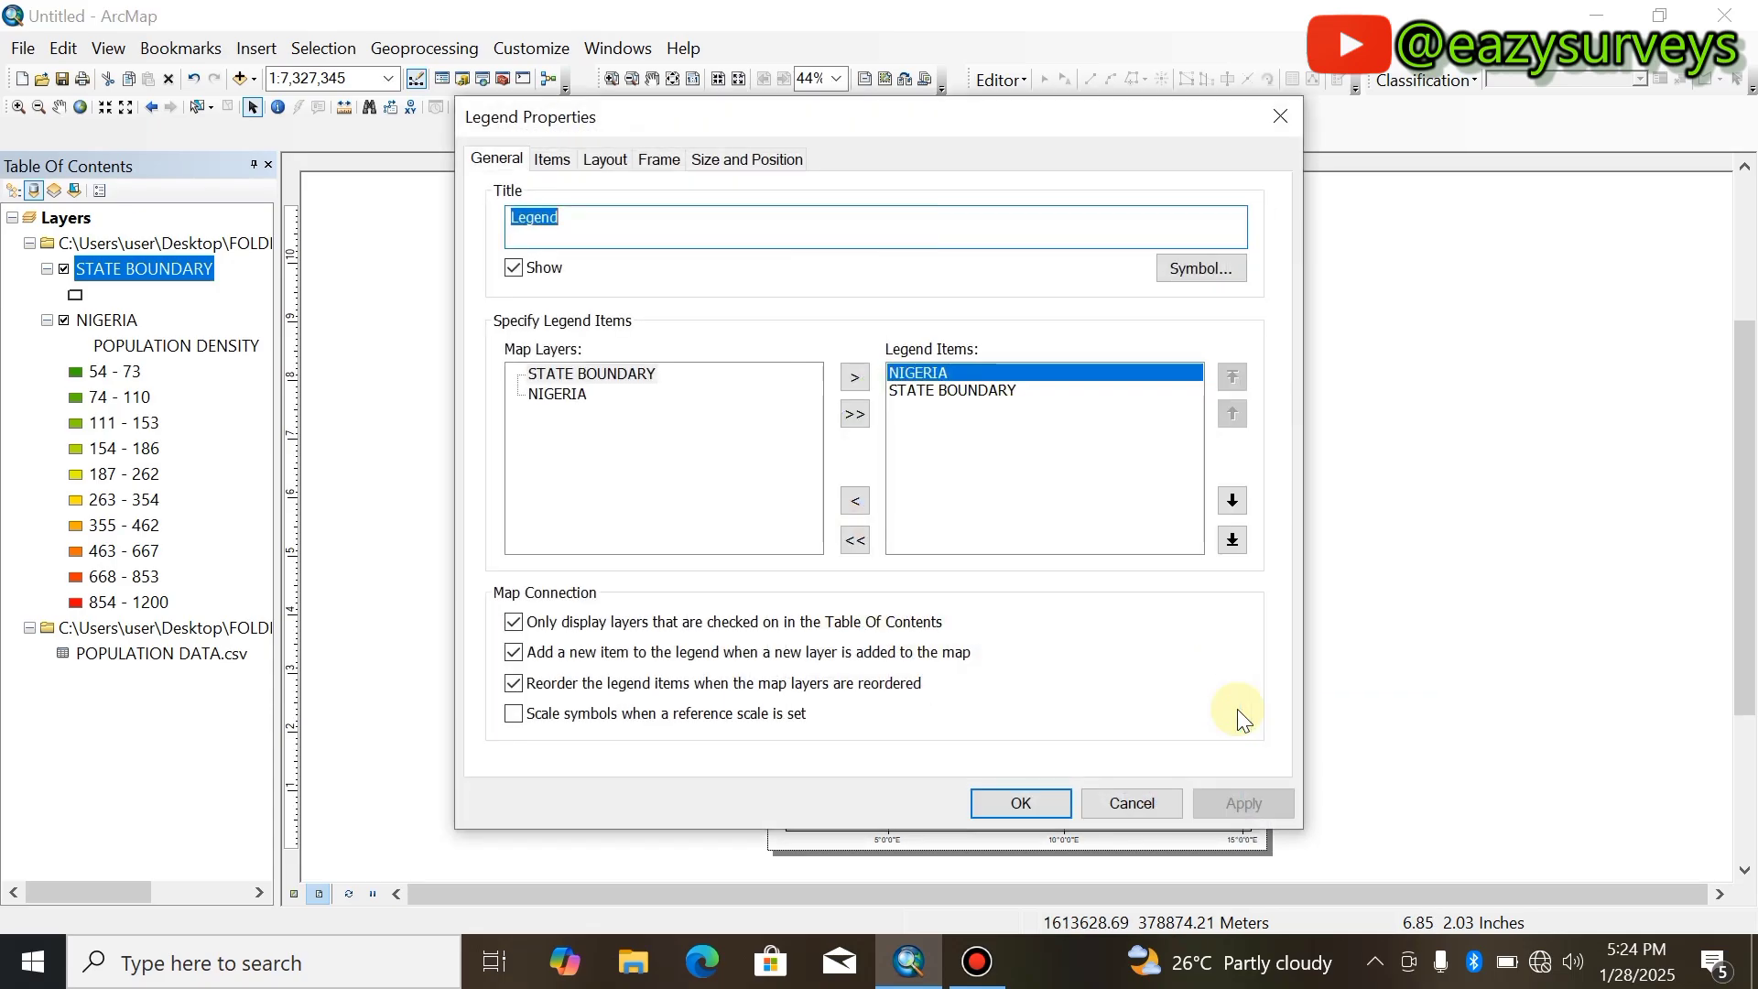
{"action": "left_click", "coordinate": [549, 160]}
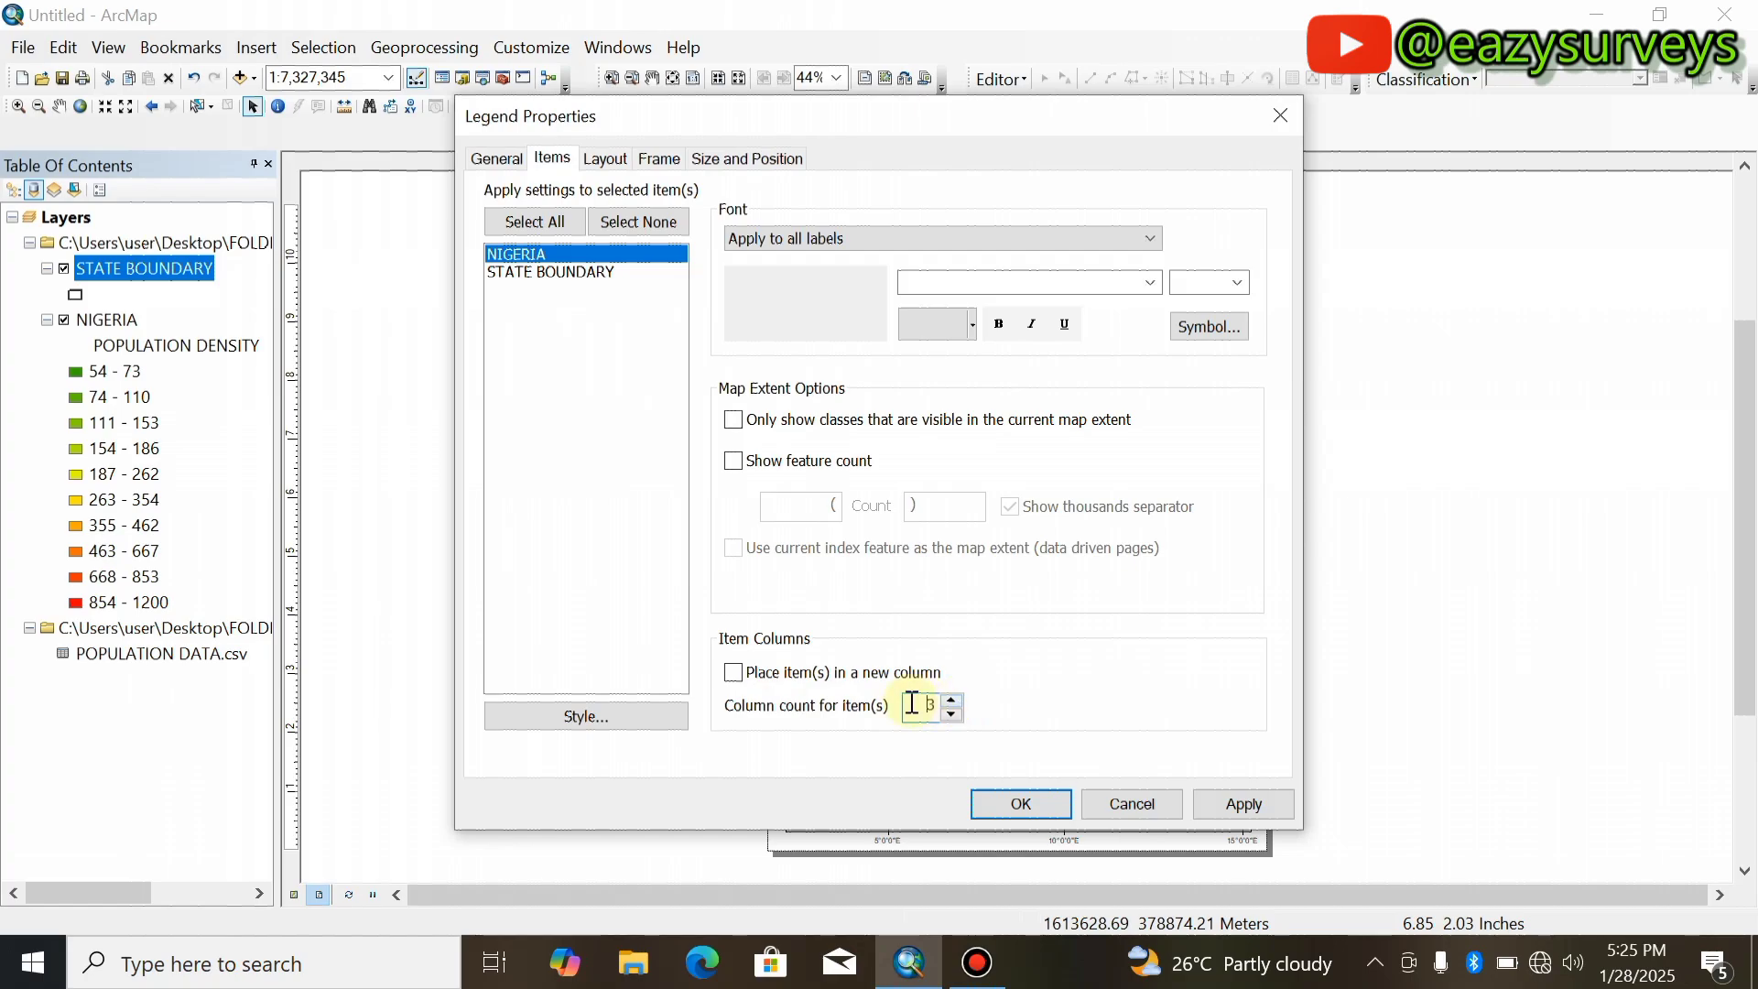
{"action": "left_click", "coordinate": [1234, 805]}
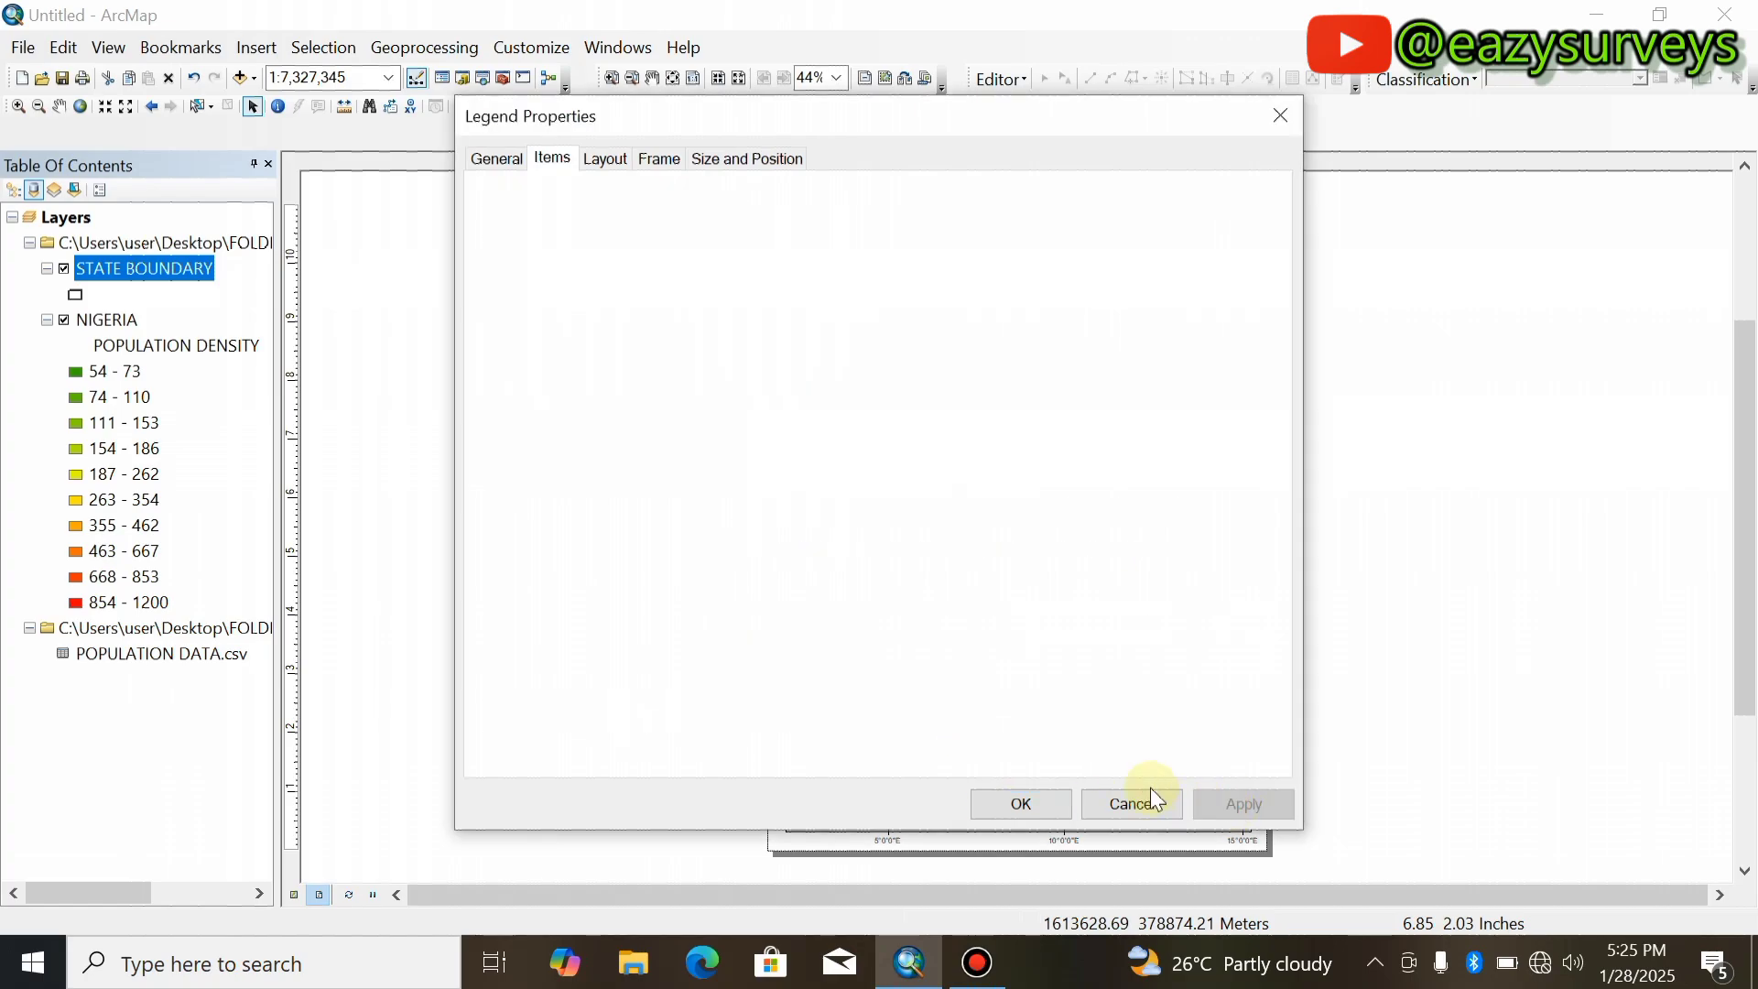
{"action": "left_click", "coordinate": [1015, 806]}
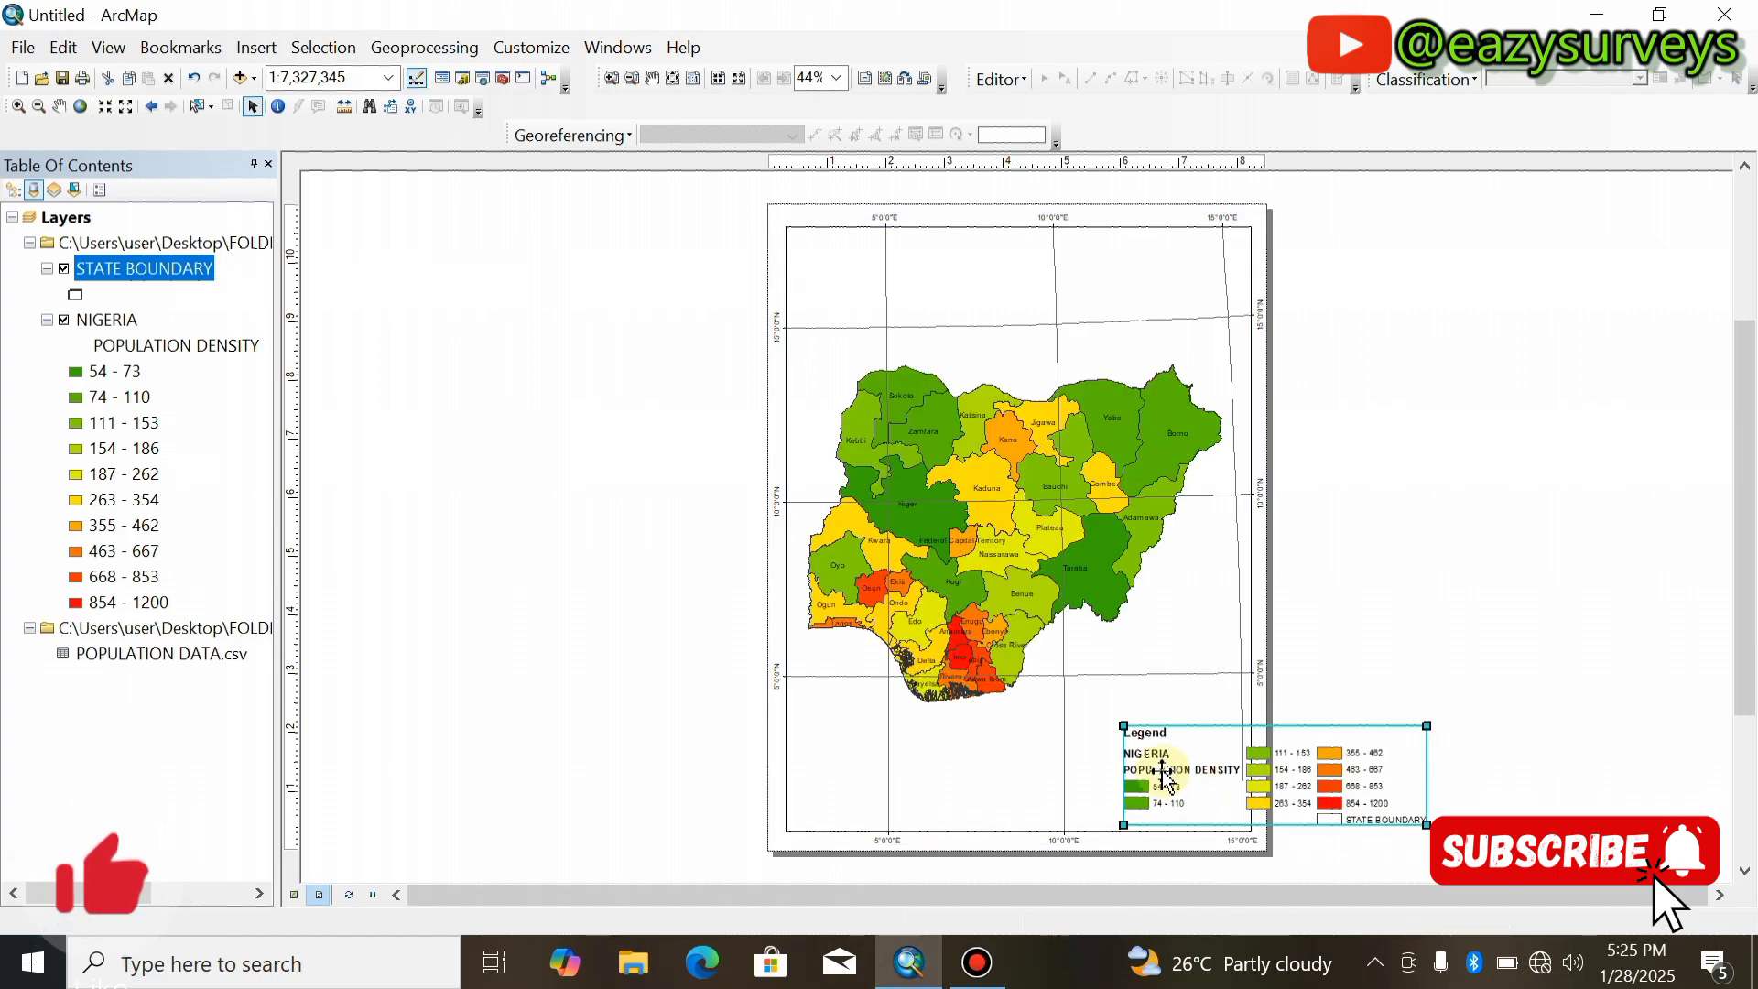
Move the legend left, shrink it from its top-left corner, and tuck it into the frame's bottom-right.
{"action": "left_click_drag", "start_coordinate": [1163, 776], "coordinate": [1037, 775]}
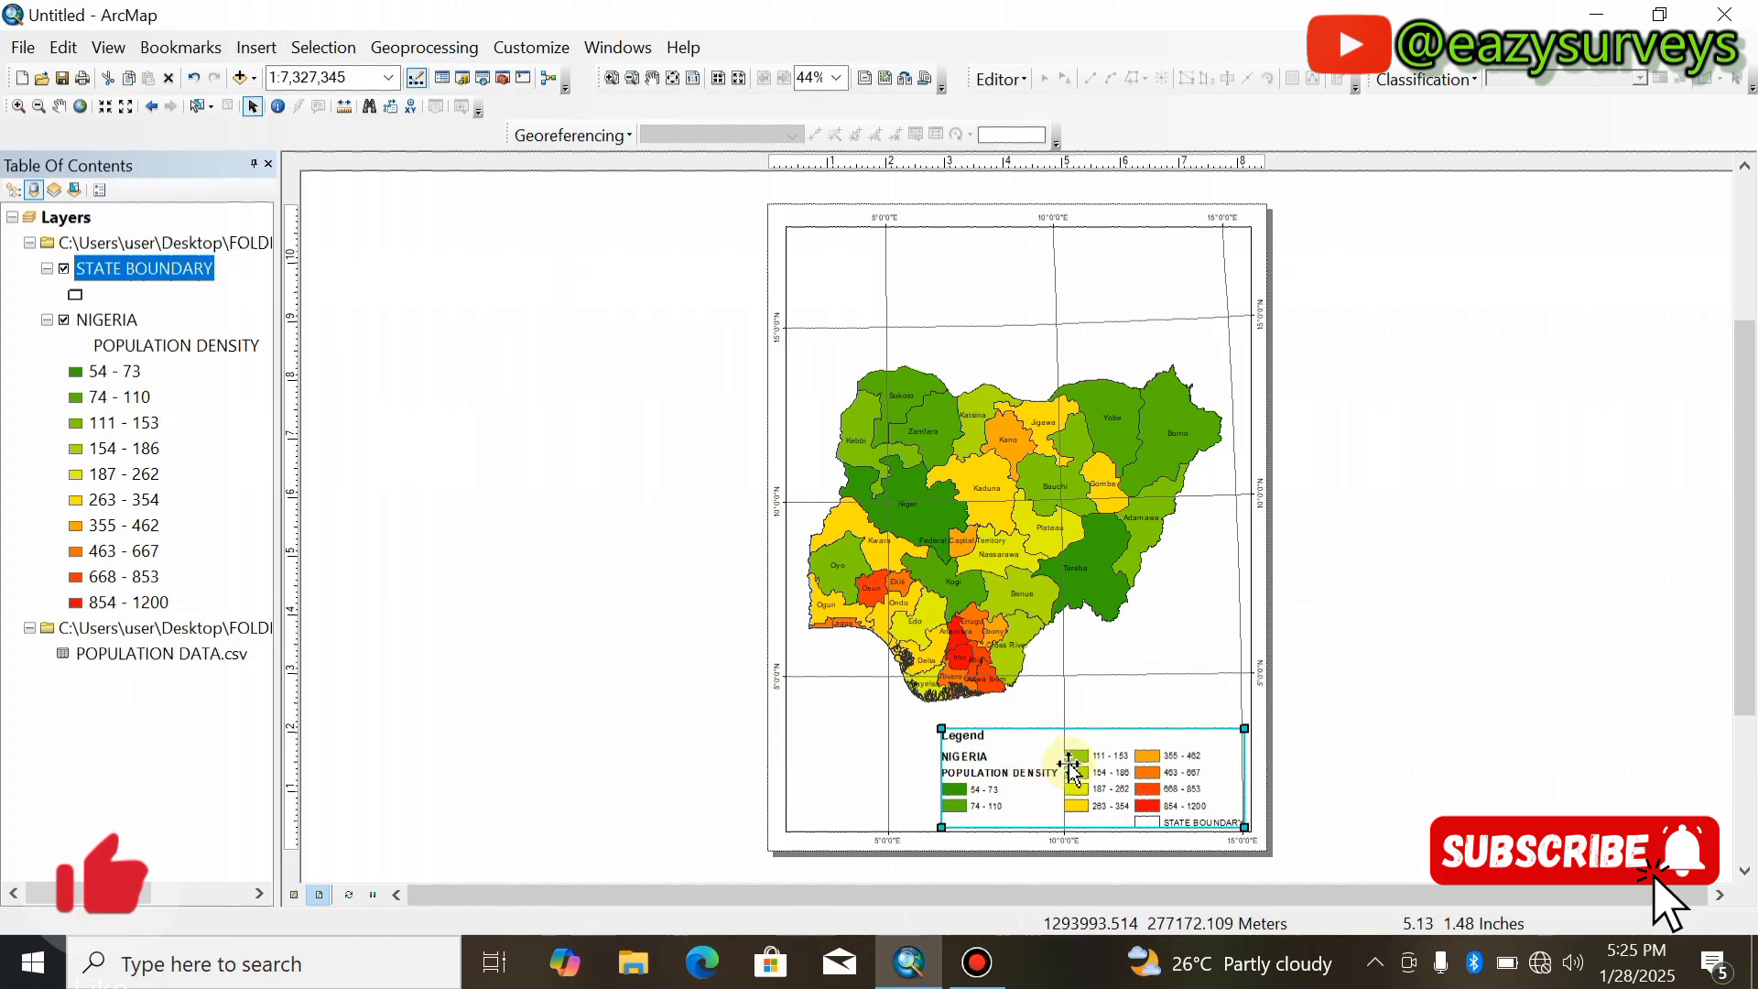
{"action": "left_click_drag", "start_coordinate": [942, 729], "coordinate": [1015, 753]}
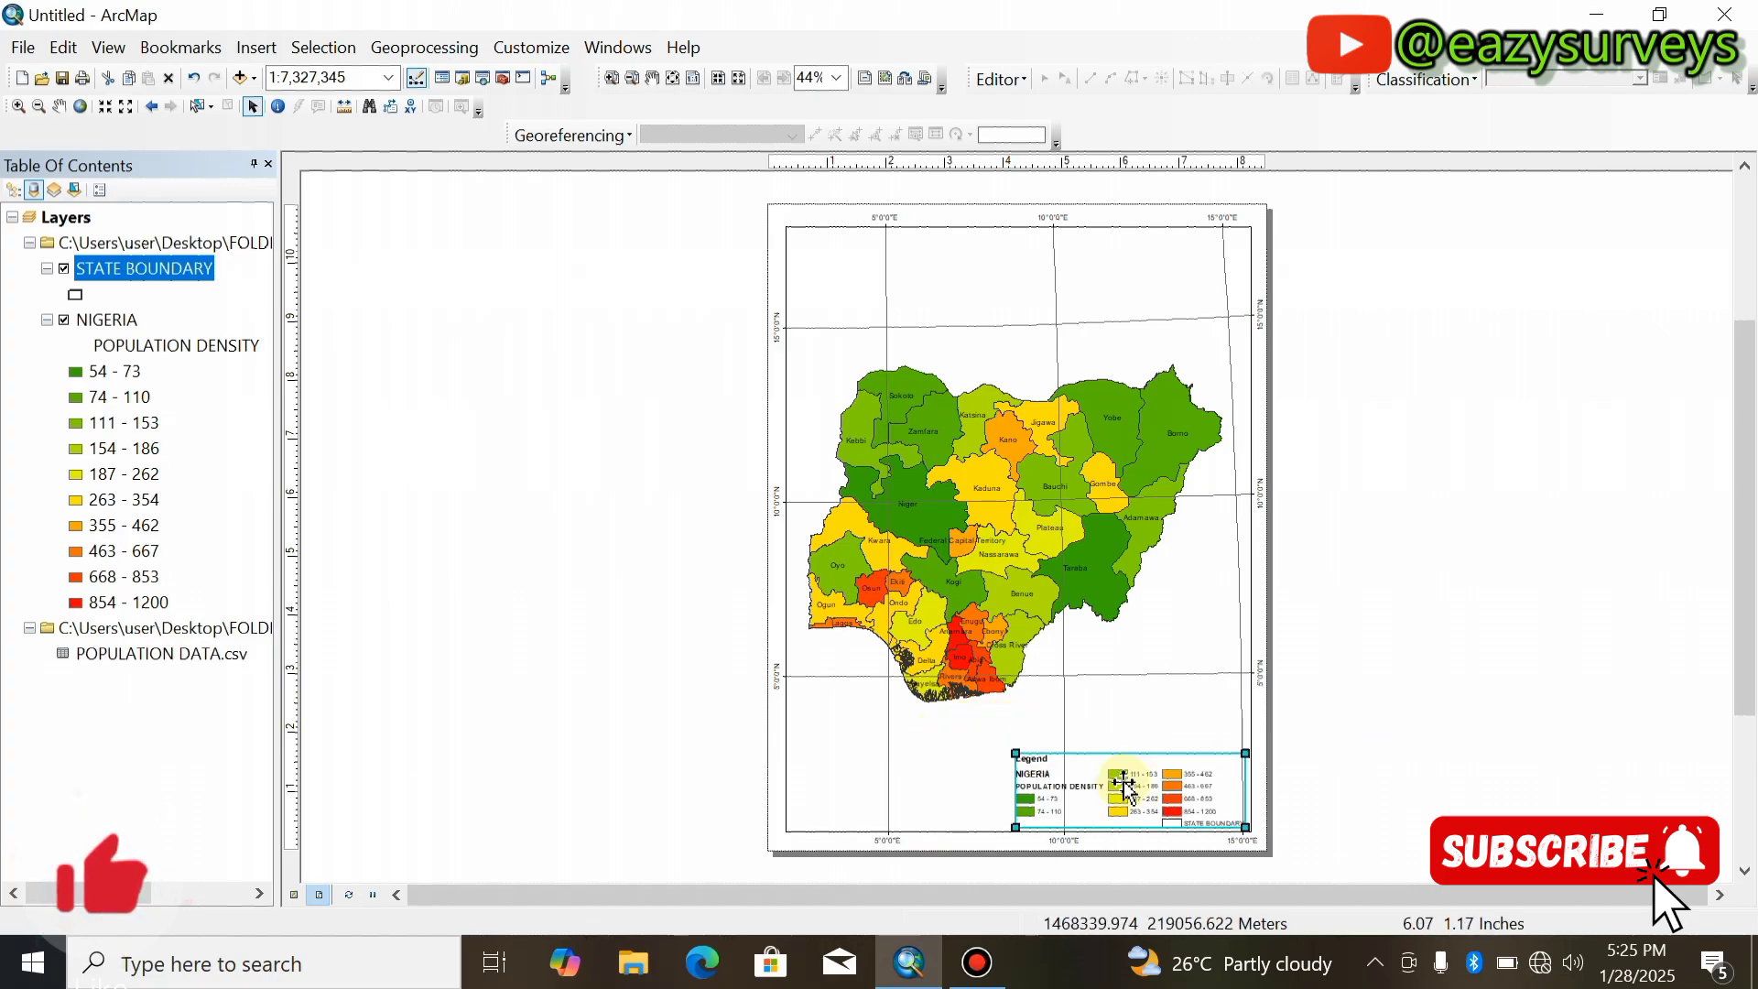
{"action": "mouse_move", "coordinate": [1136, 777]}
{"action": "left_mouse_down"}
{"action": "mouse_move", "coordinate": [1151, 779]}
{"action": "mouse_move", "coordinate": [1131, 787]}
{"action": "left_mouse_up"}
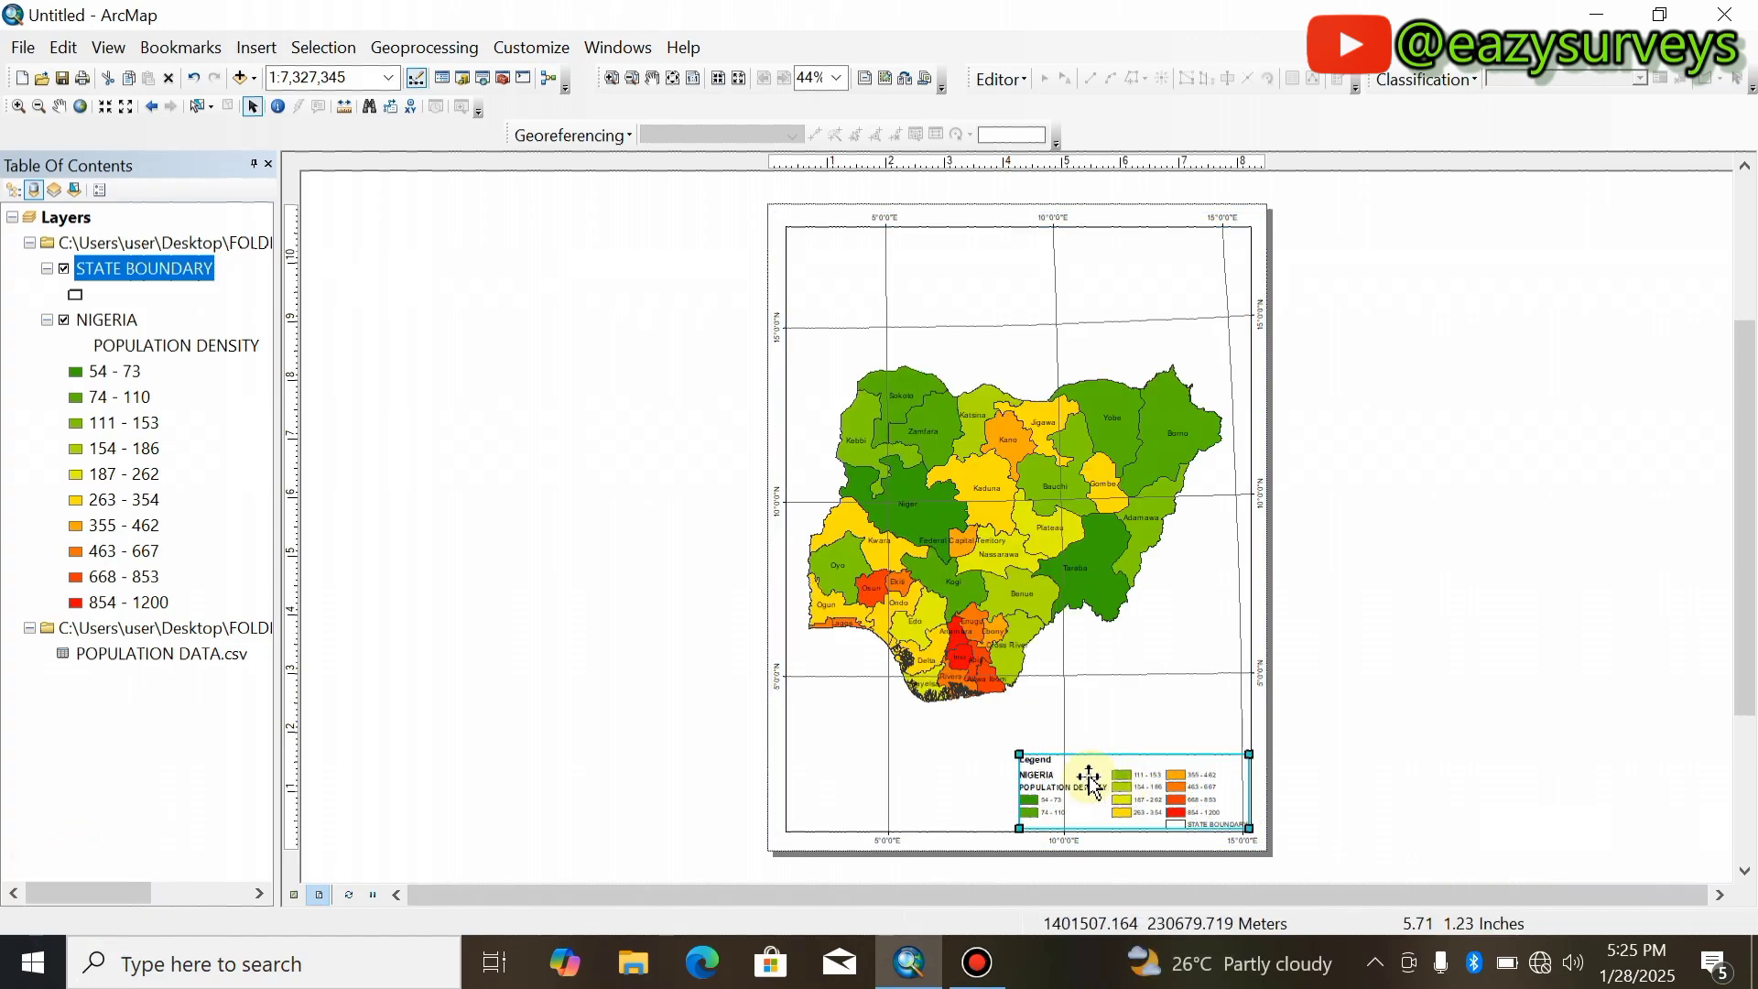
{"action": "left_click", "coordinate": [1396, 787]}
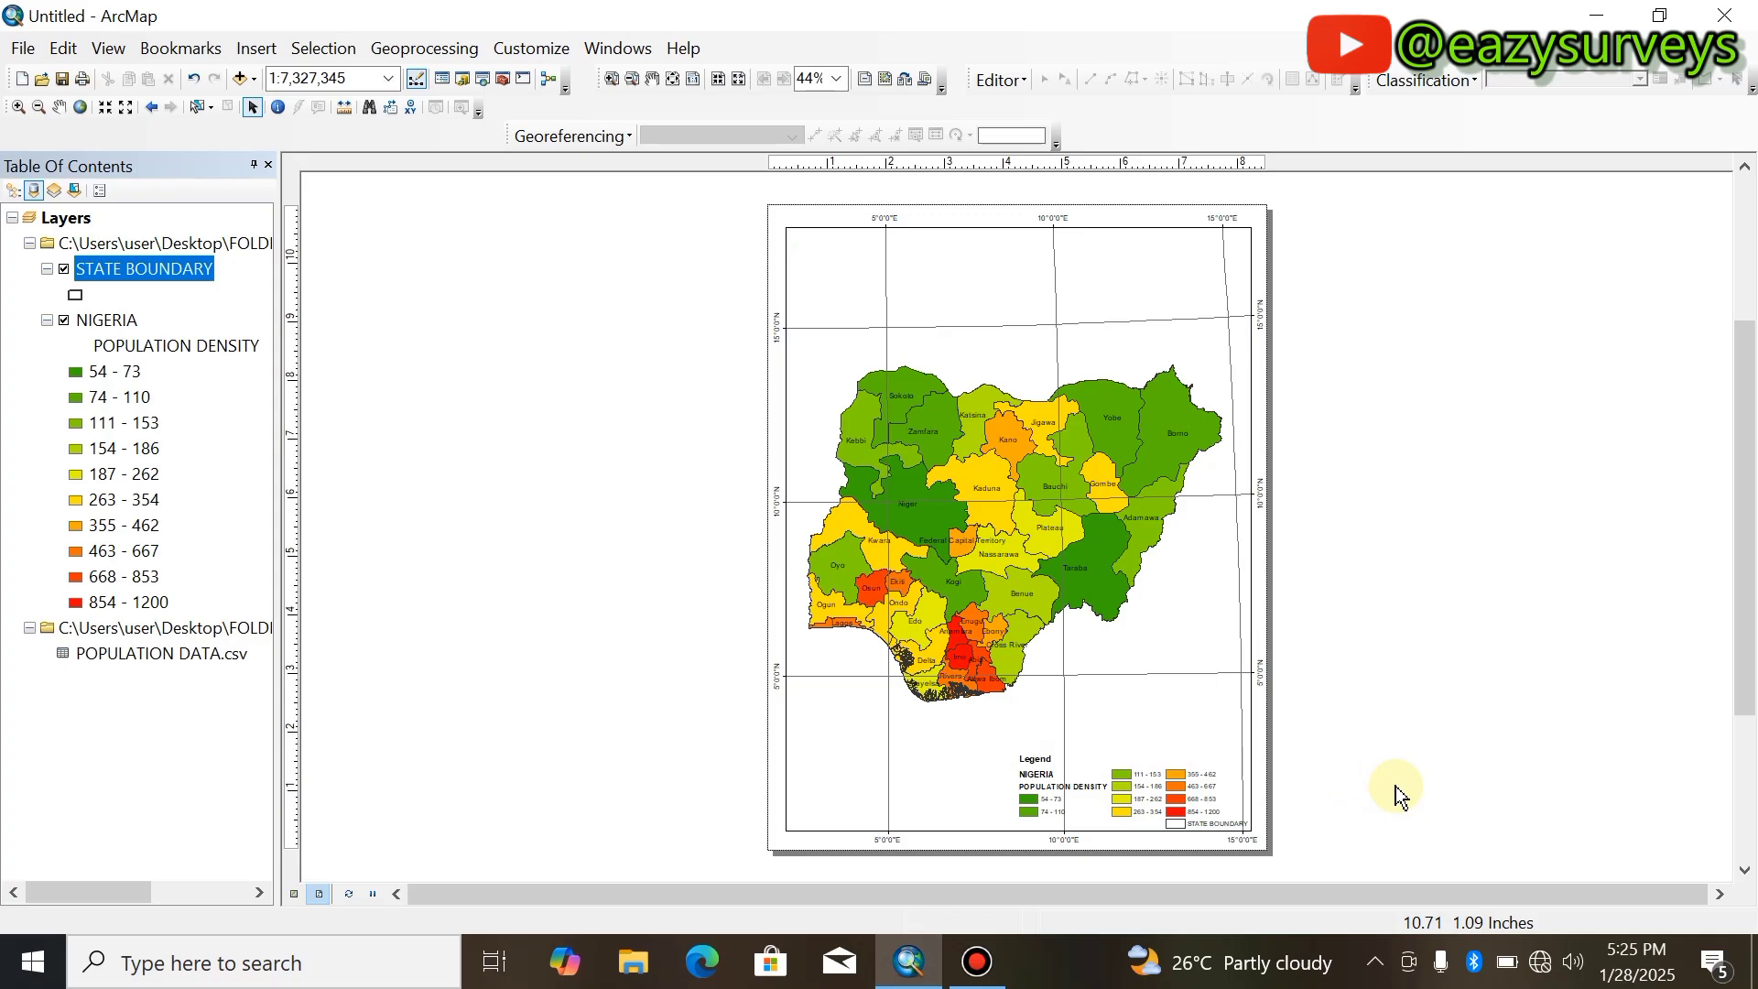
{"action": "left_click", "coordinate": [993, 298]}
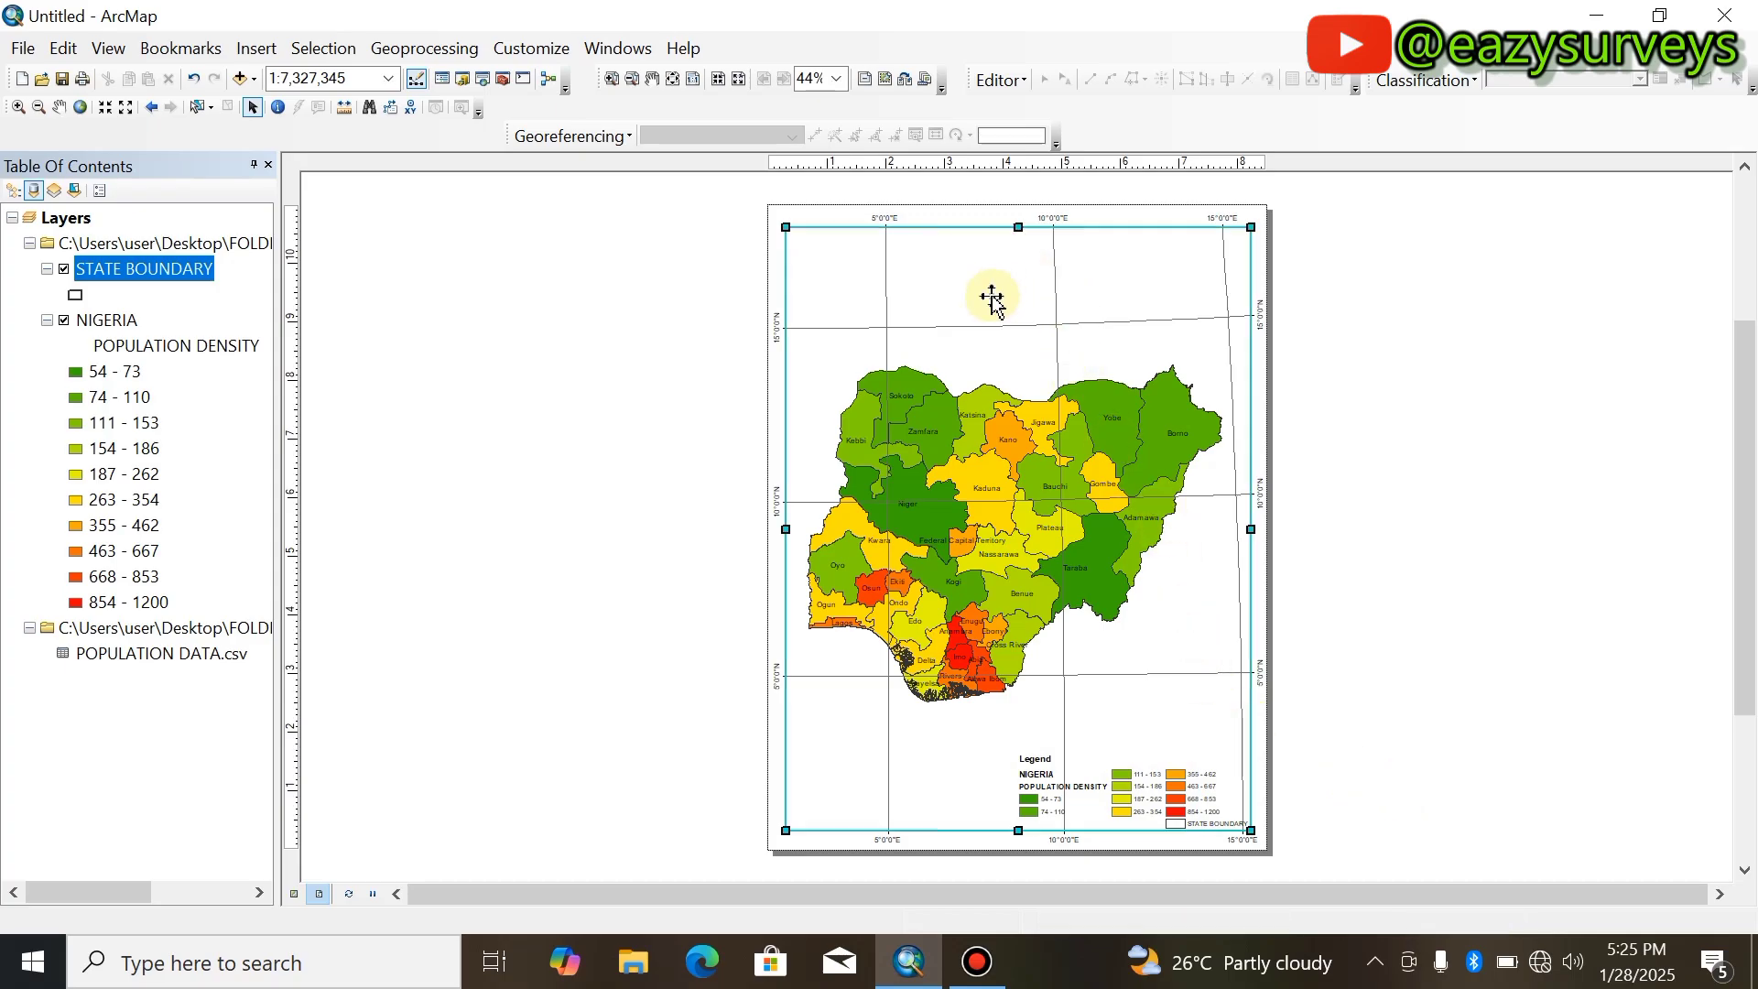
Insert the ESRI North 7 north arrow and drag it to the map frame's upper-left corner.
{"action": "left_click", "coordinate": [270, 48]}
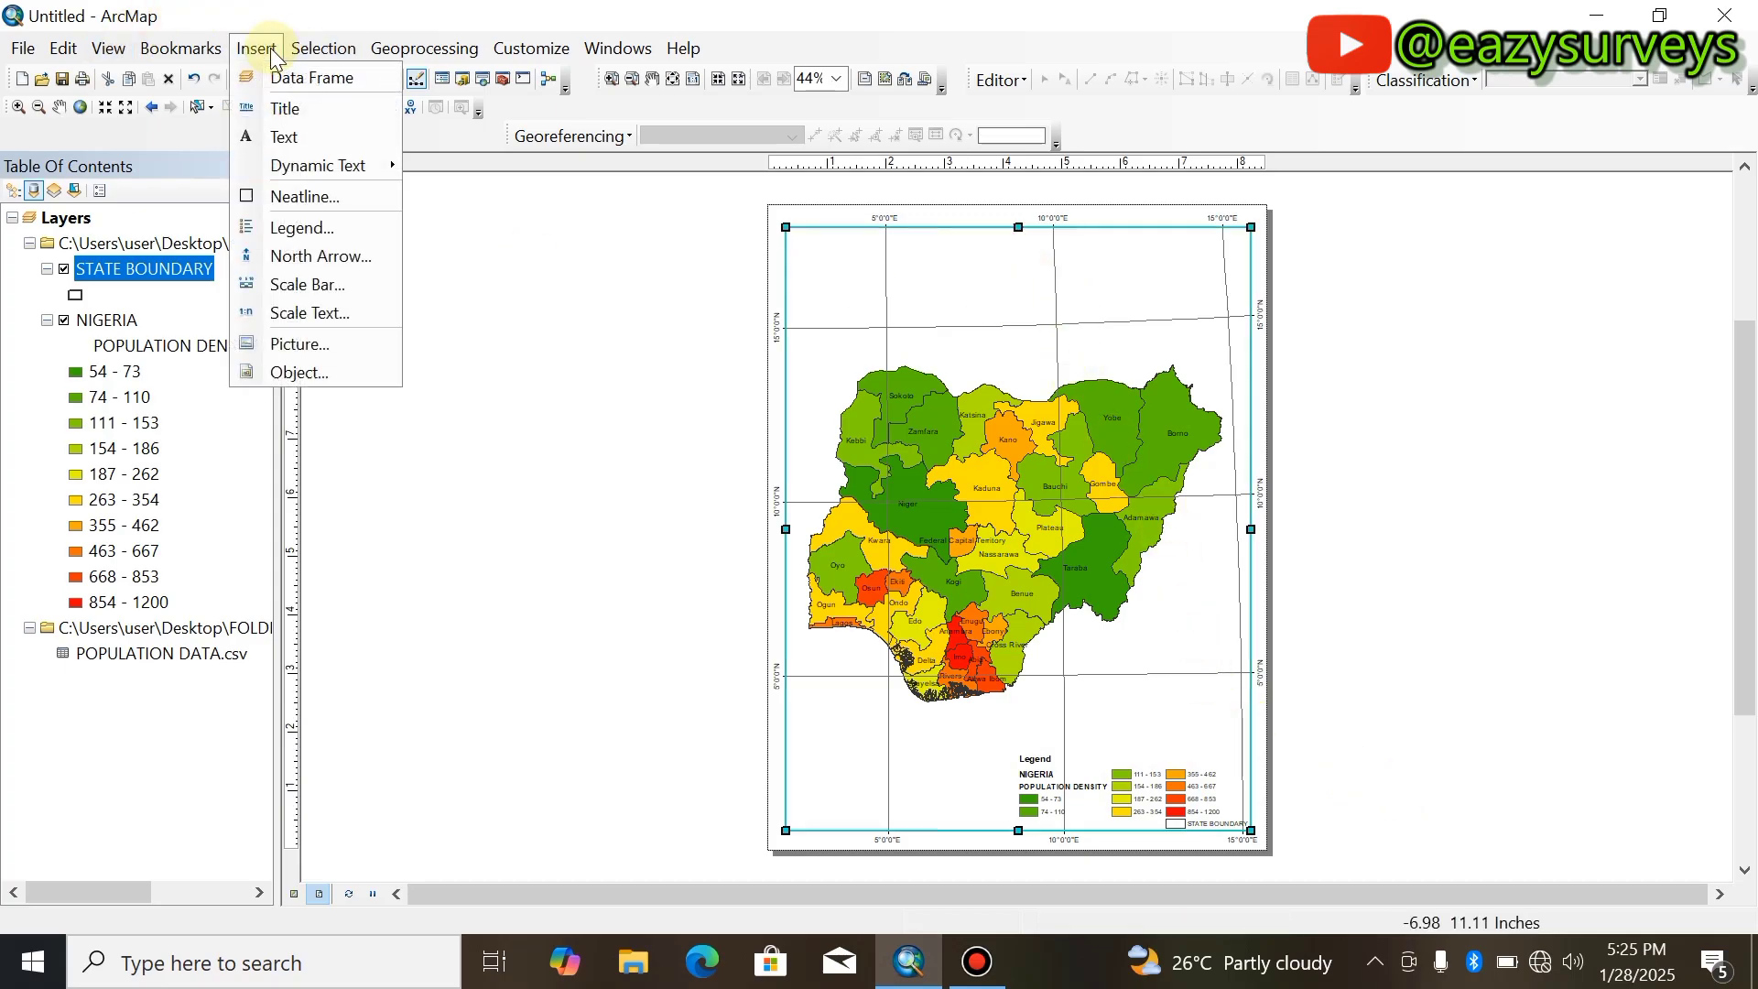
{"action": "left_click", "coordinate": [293, 258]}
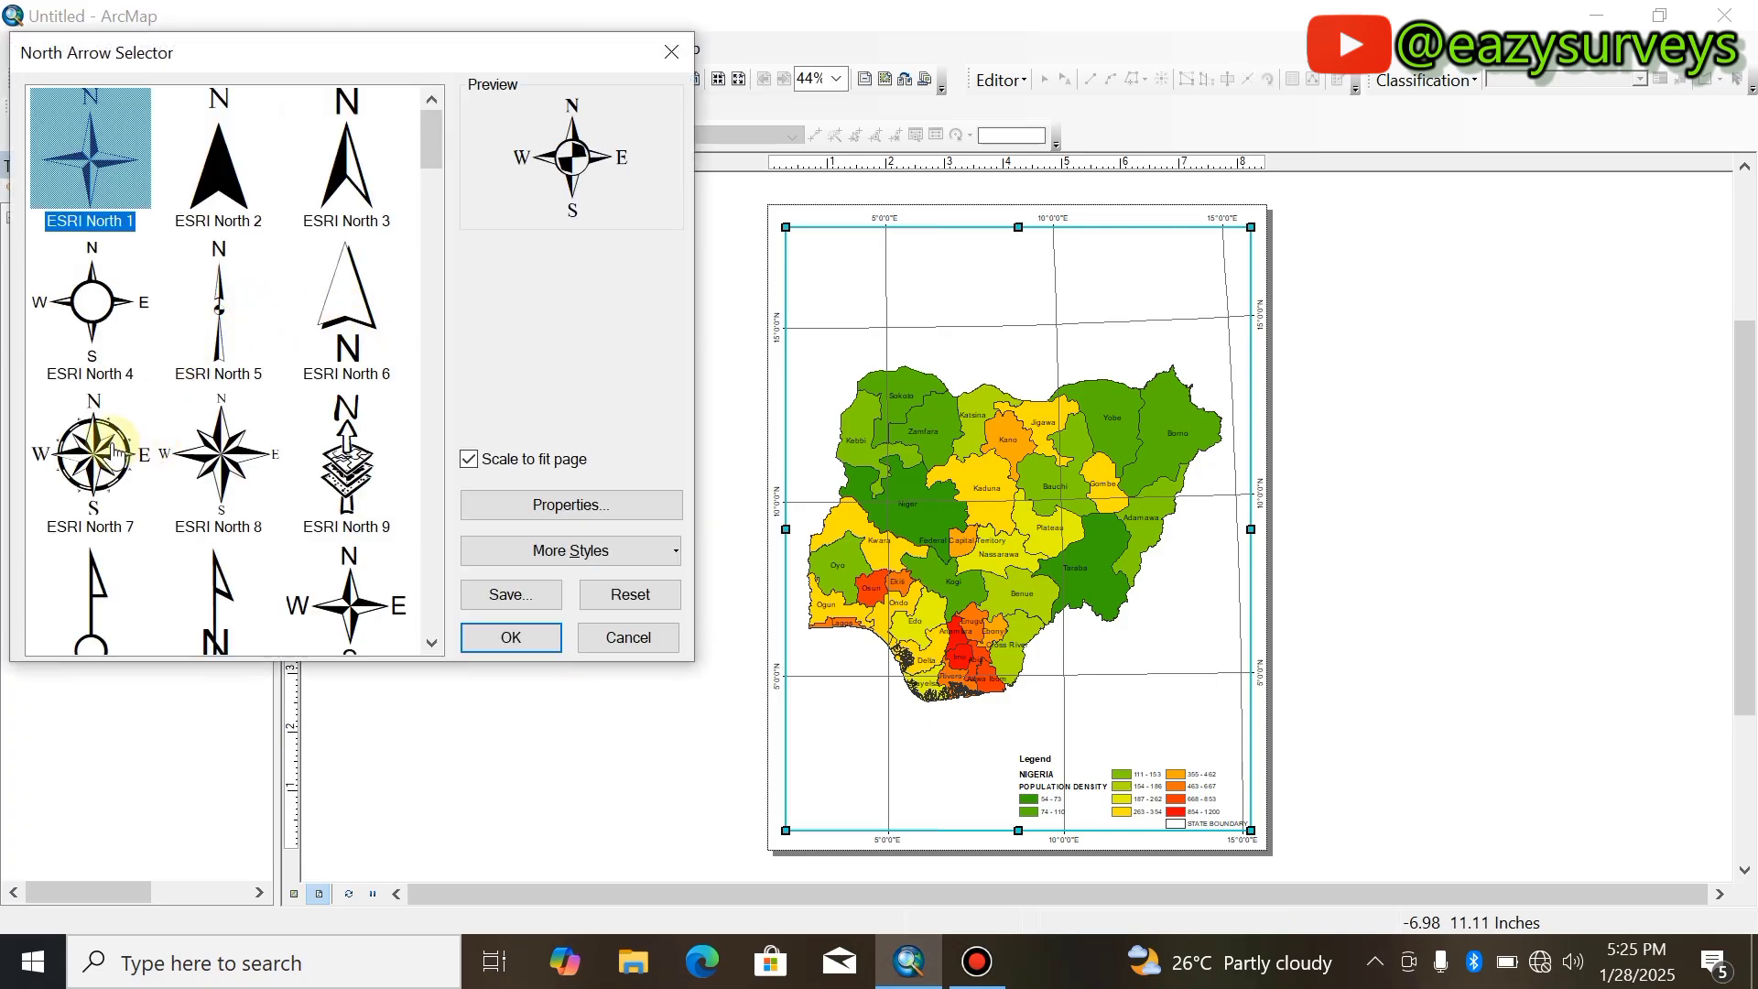
{"action": "scroll", "coordinate": [147, 348], "scroll_direction": "down", "scroll_amount": 3}
{"action": "scroll", "coordinate": [137, 366], "scroll_direction": "up", "scroll_amount": 3}
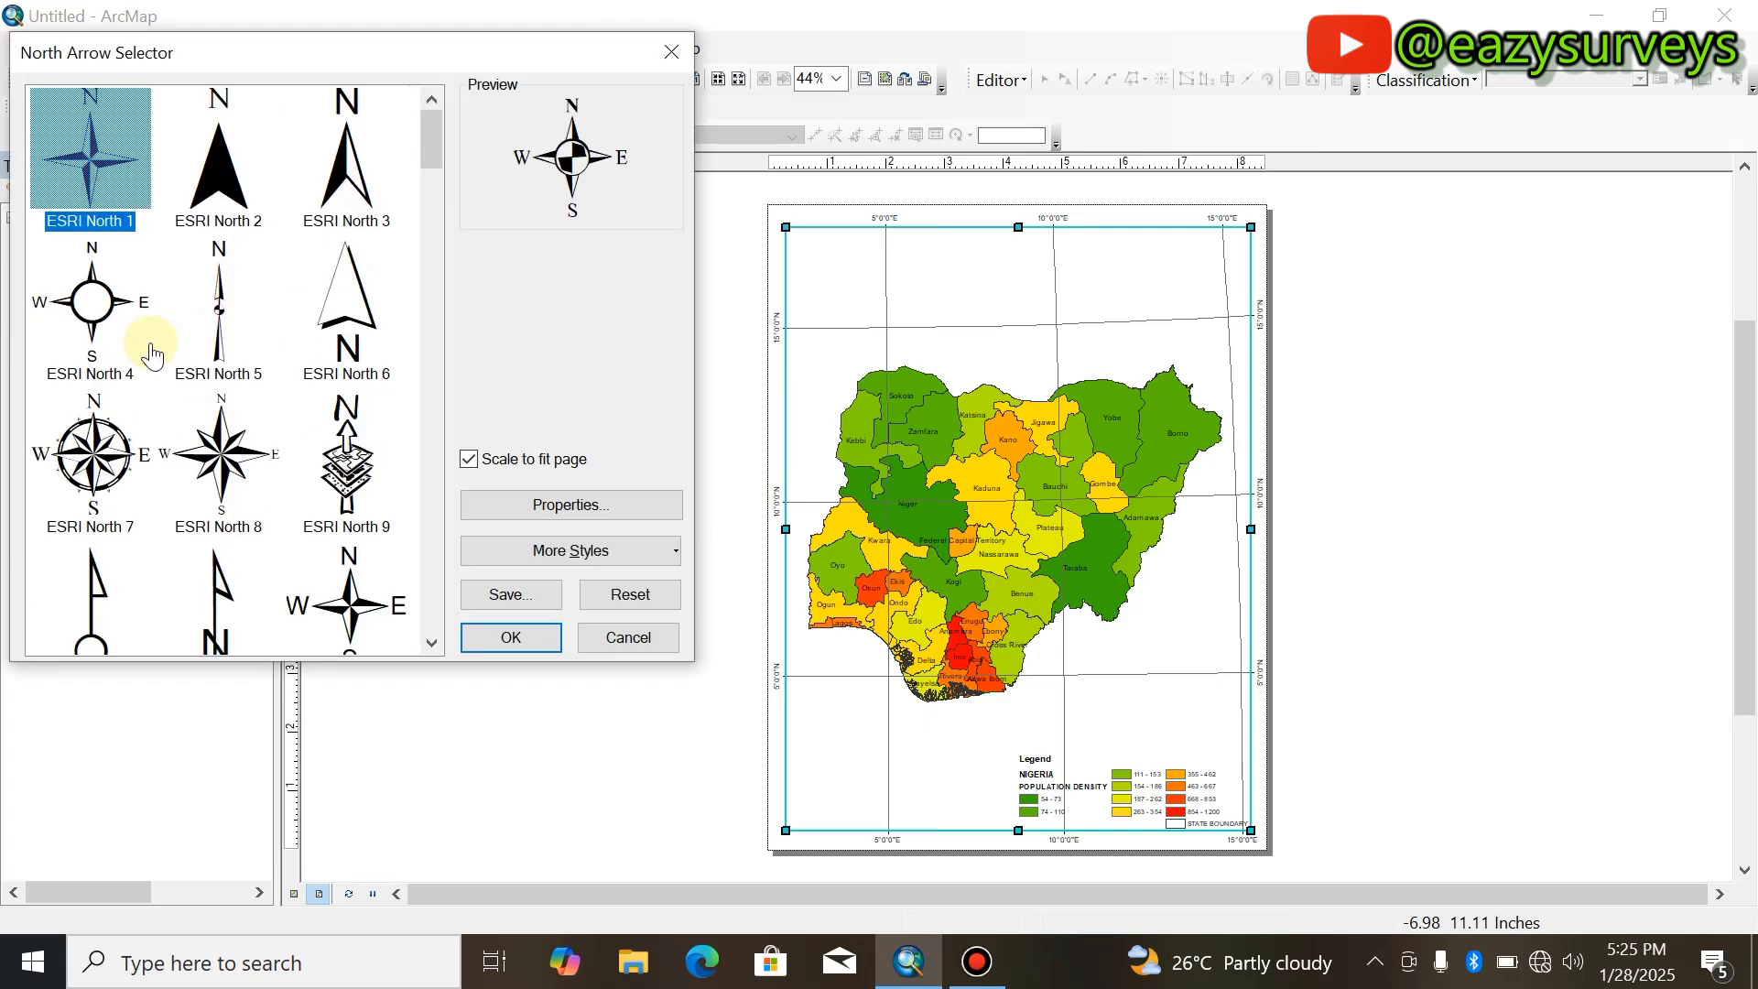
{"action": "left_click", "coordinate": [108, 432]}
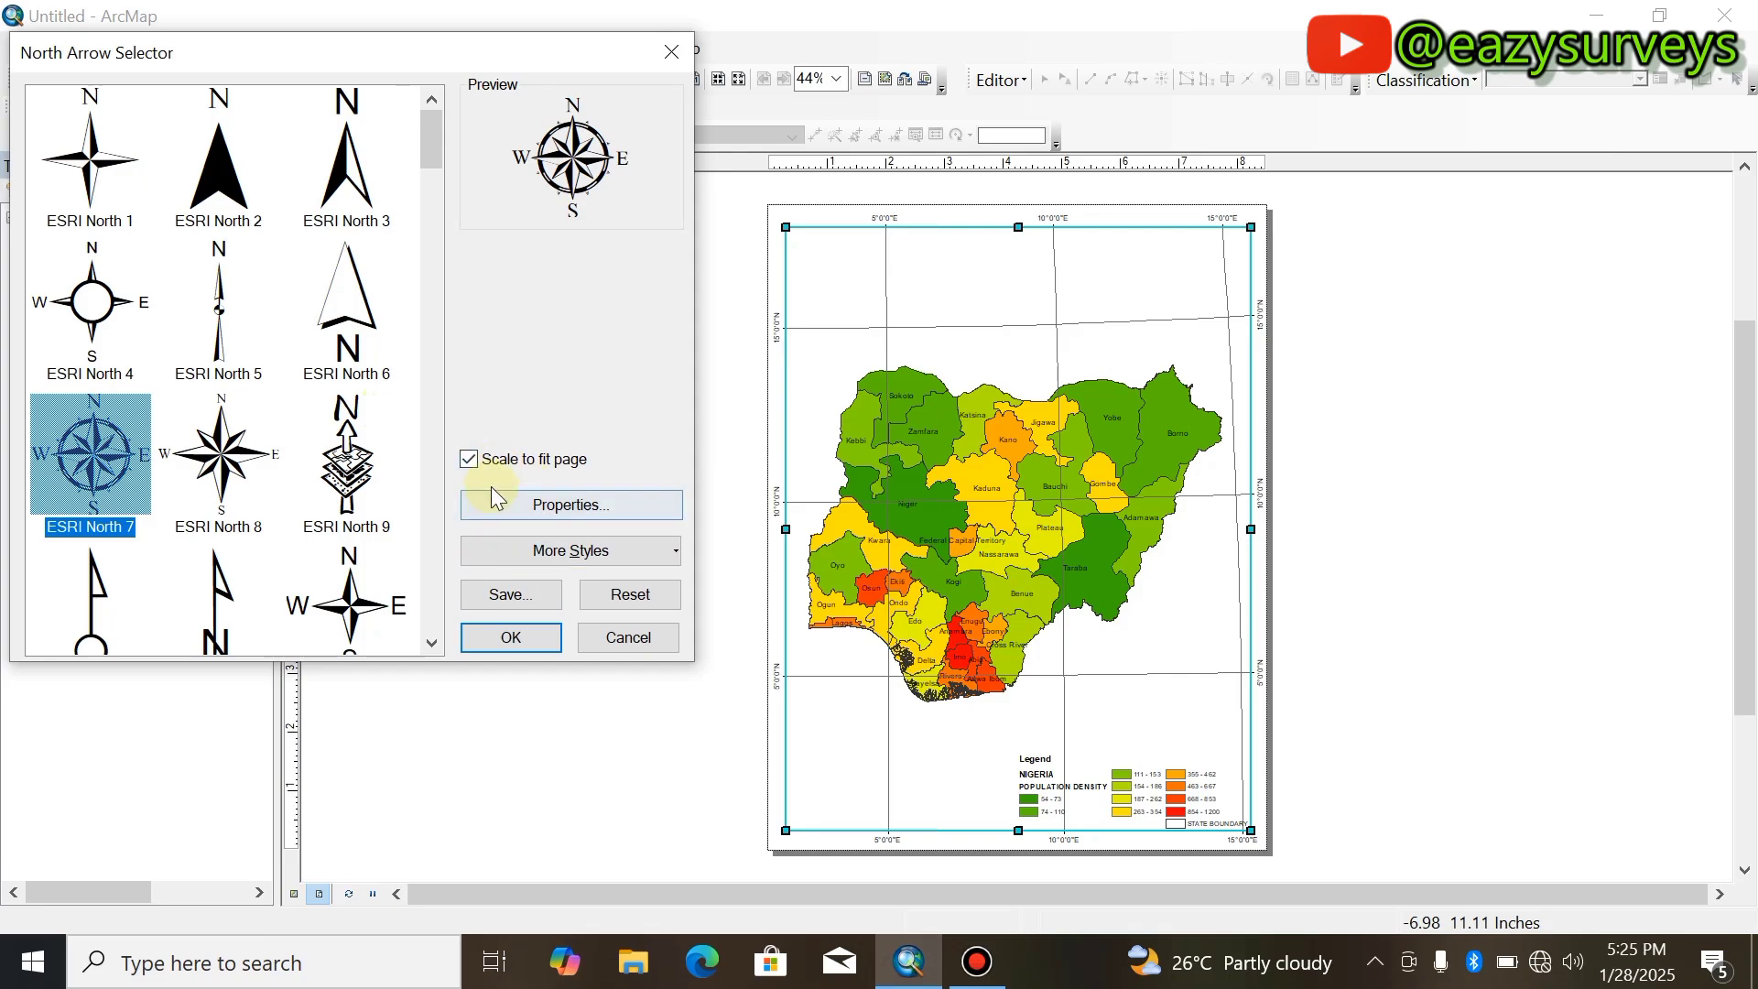
{"action": "left_click", "coordinate": [469, 461]}
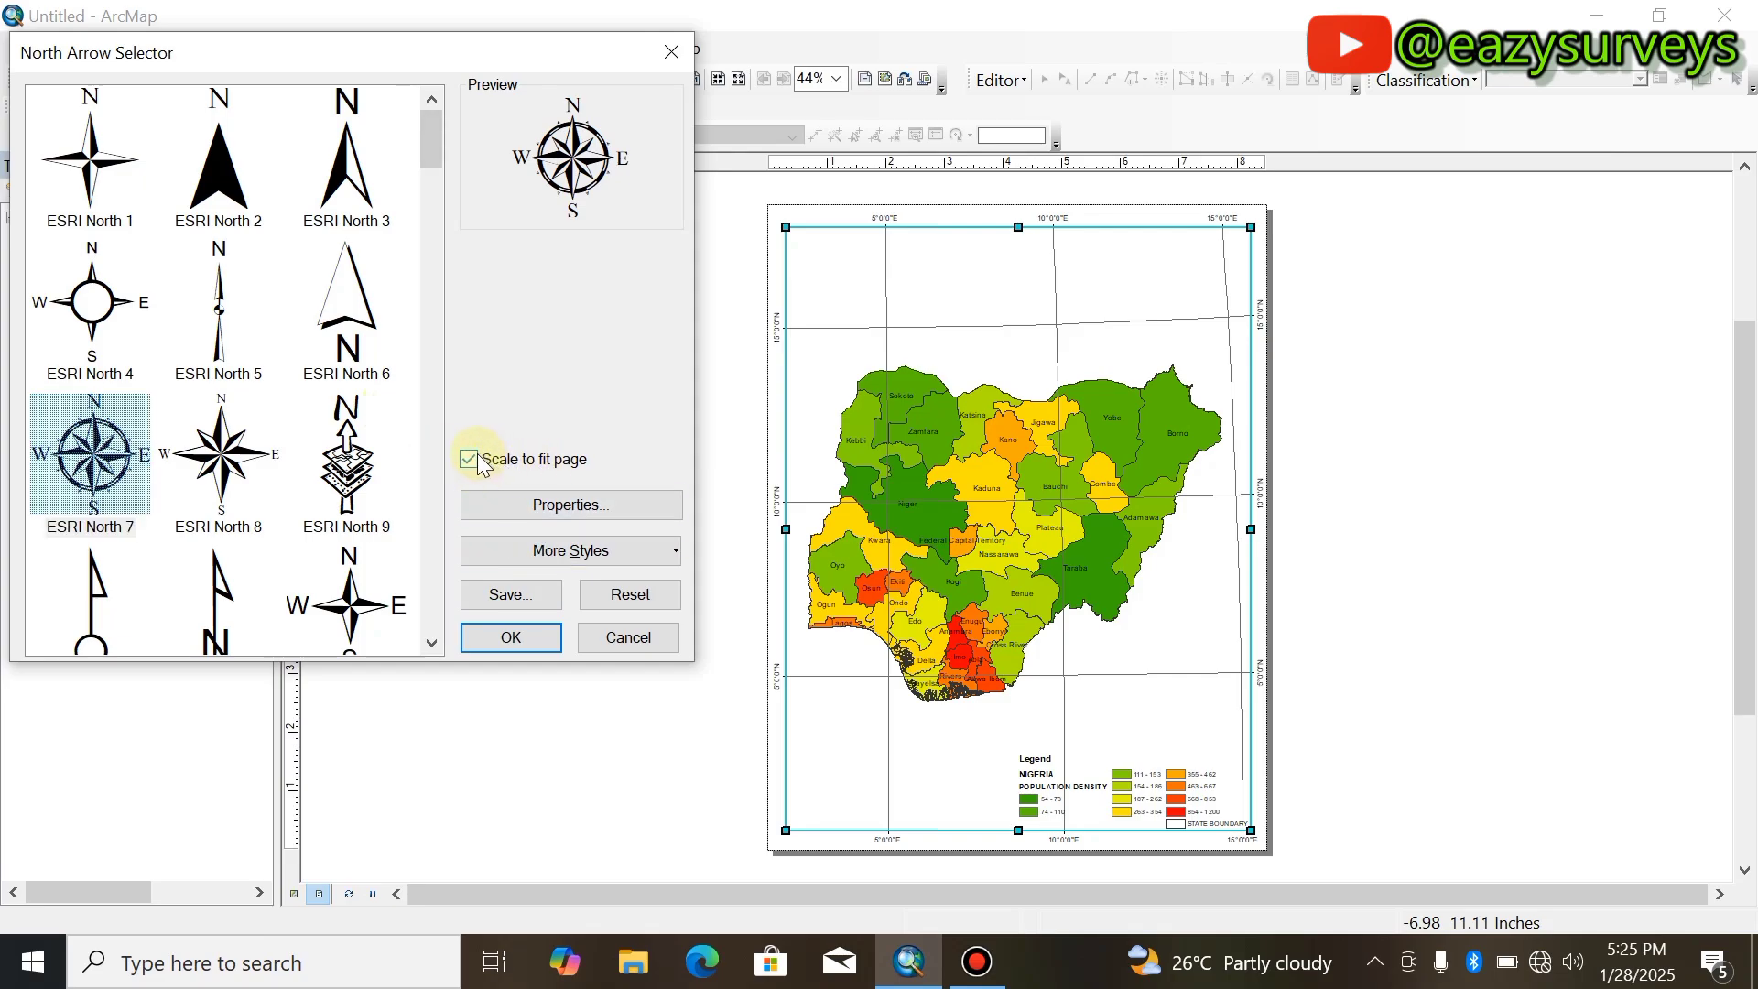
{"action": "left_click", "coordinate": [511, 637]}
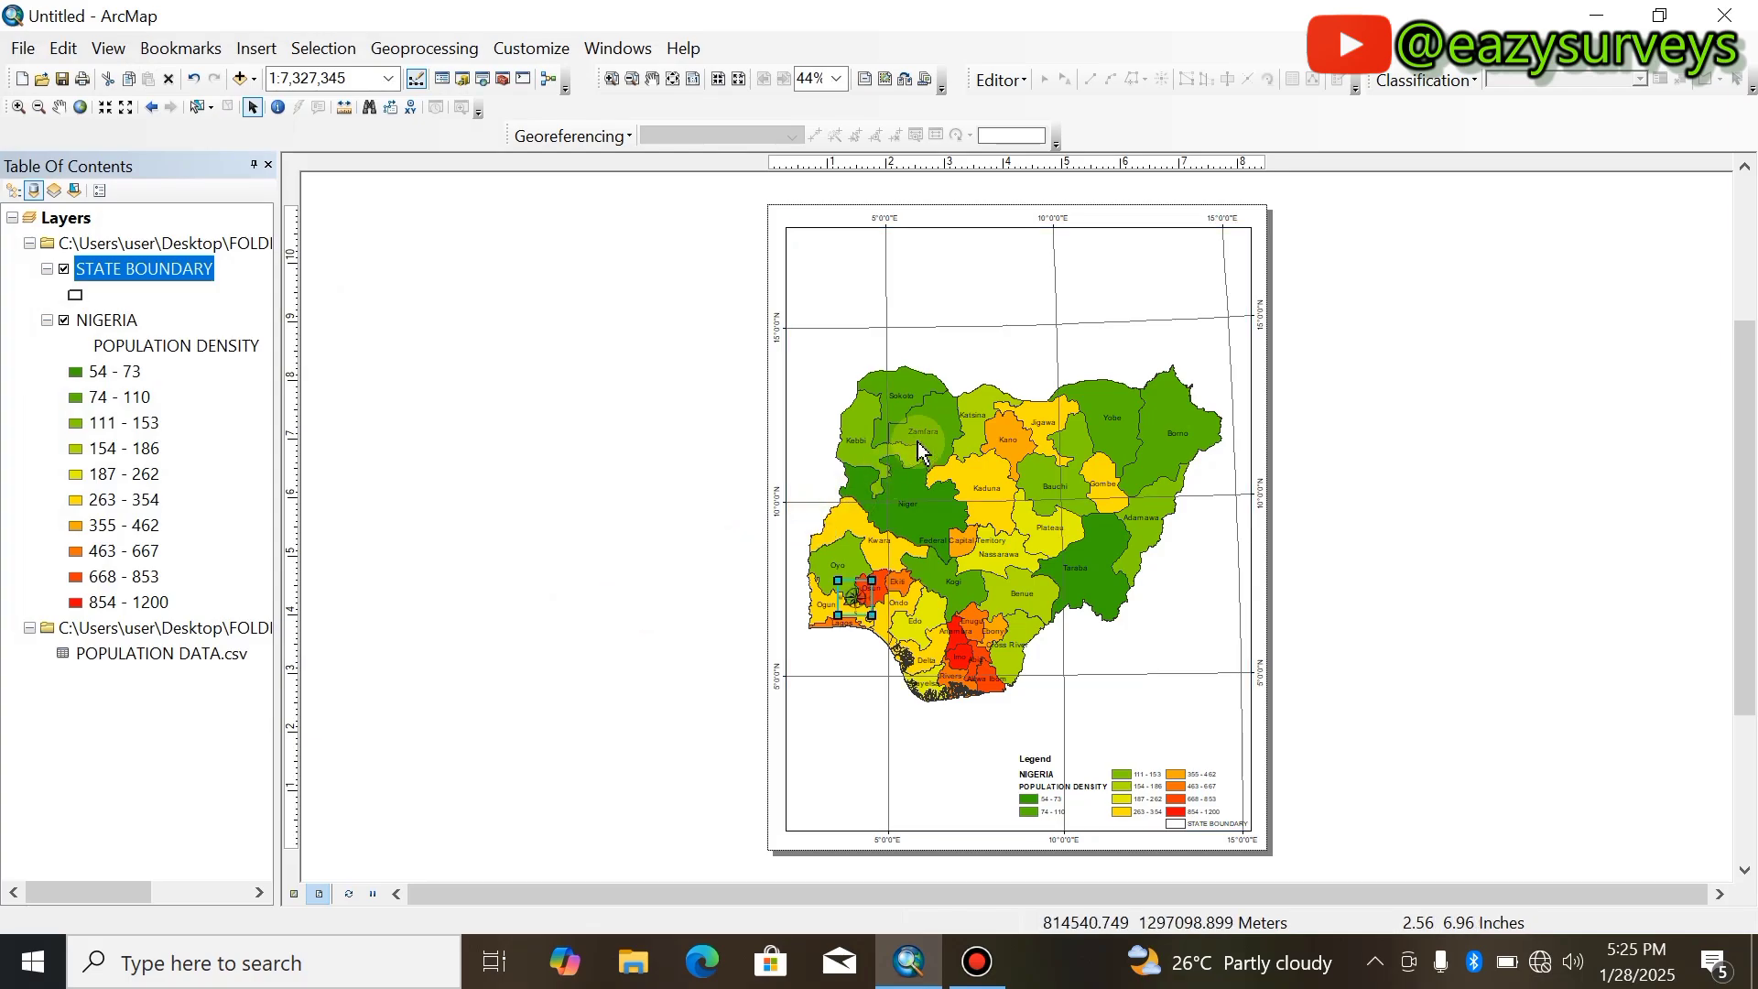
{"action": "left_click_drag", "start_coordinate": [957, 533], "coordinate": [822, 297]}
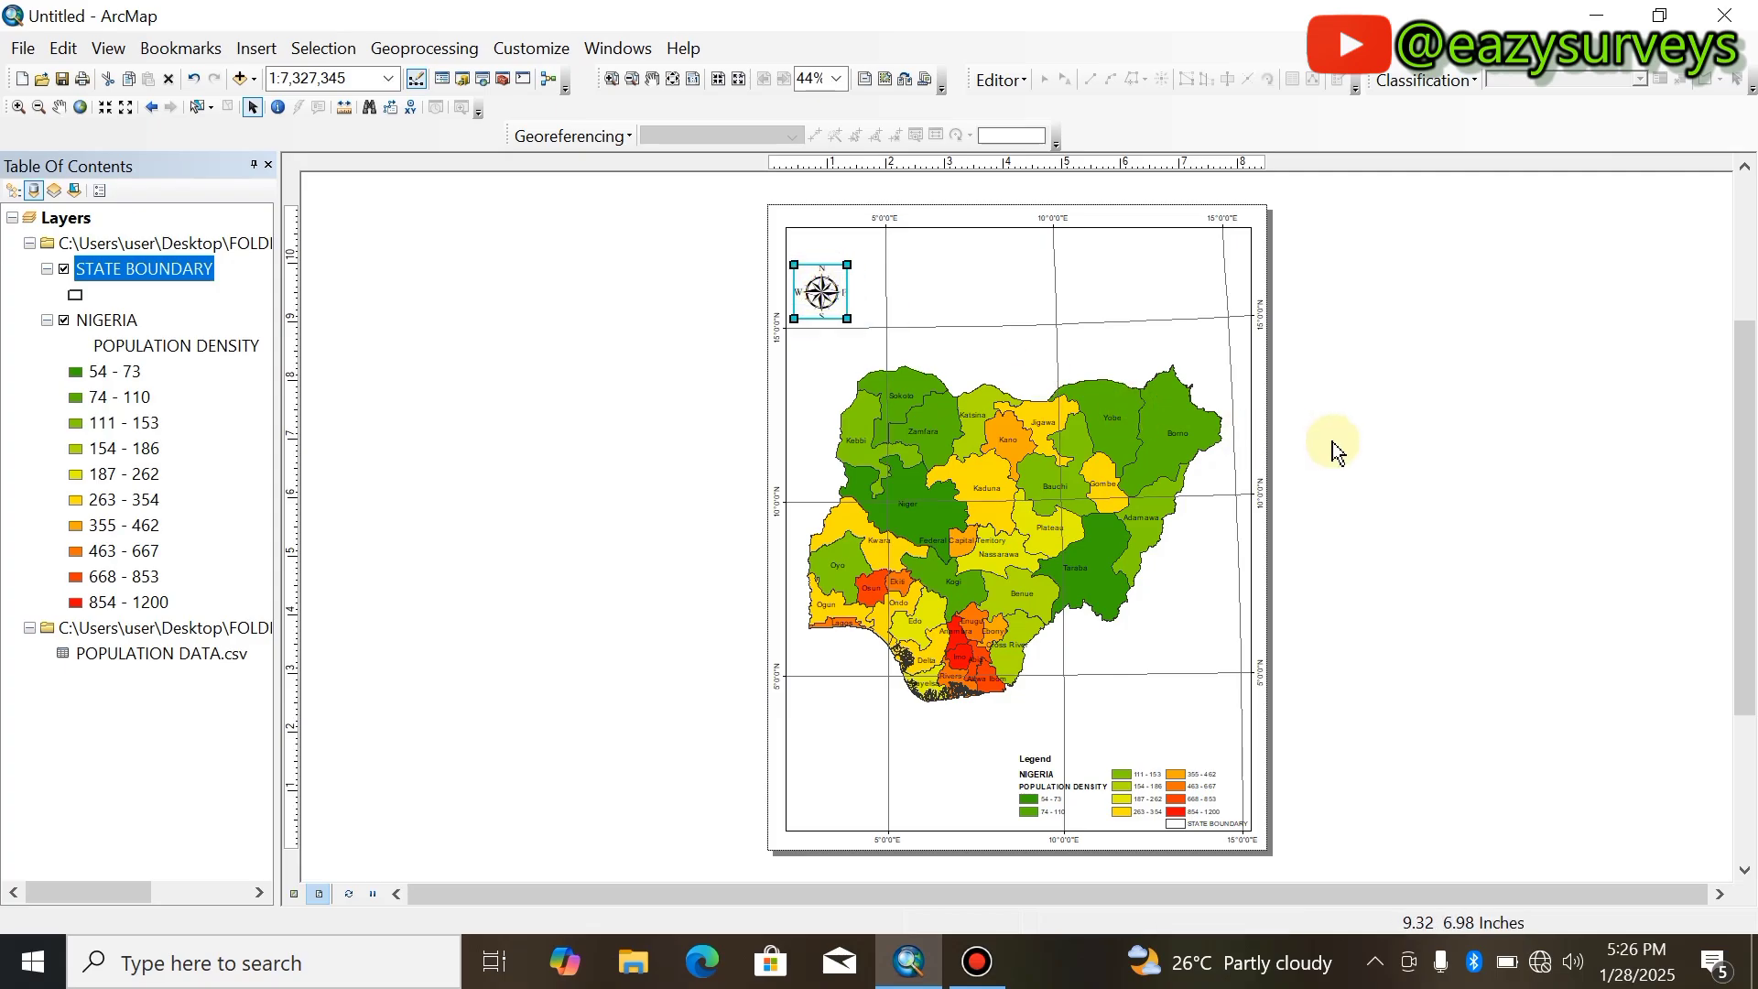
{"action": "left_click", "coordinate": [1333, 441]}
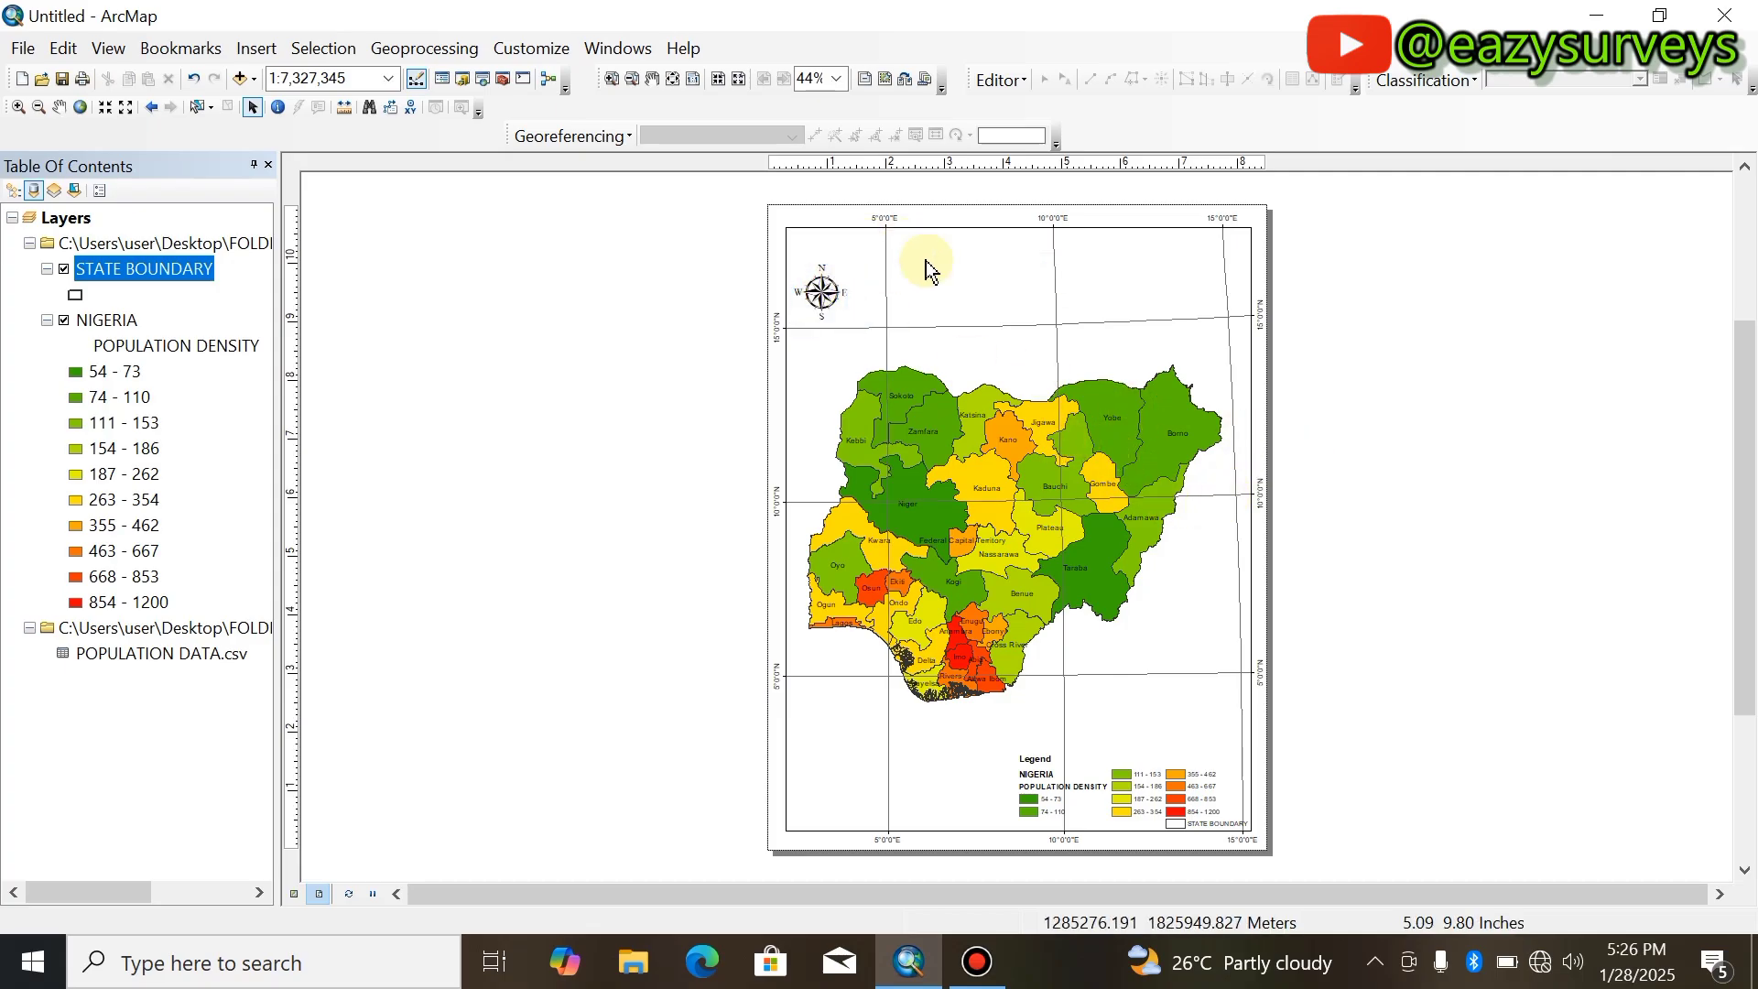
Add the title 'PROJECTED POPULATION DENSITY MAP OF NIGERIA, 2024.' via Insert > Title.
{"action": "left_click", "coordinate": [240, 55]}
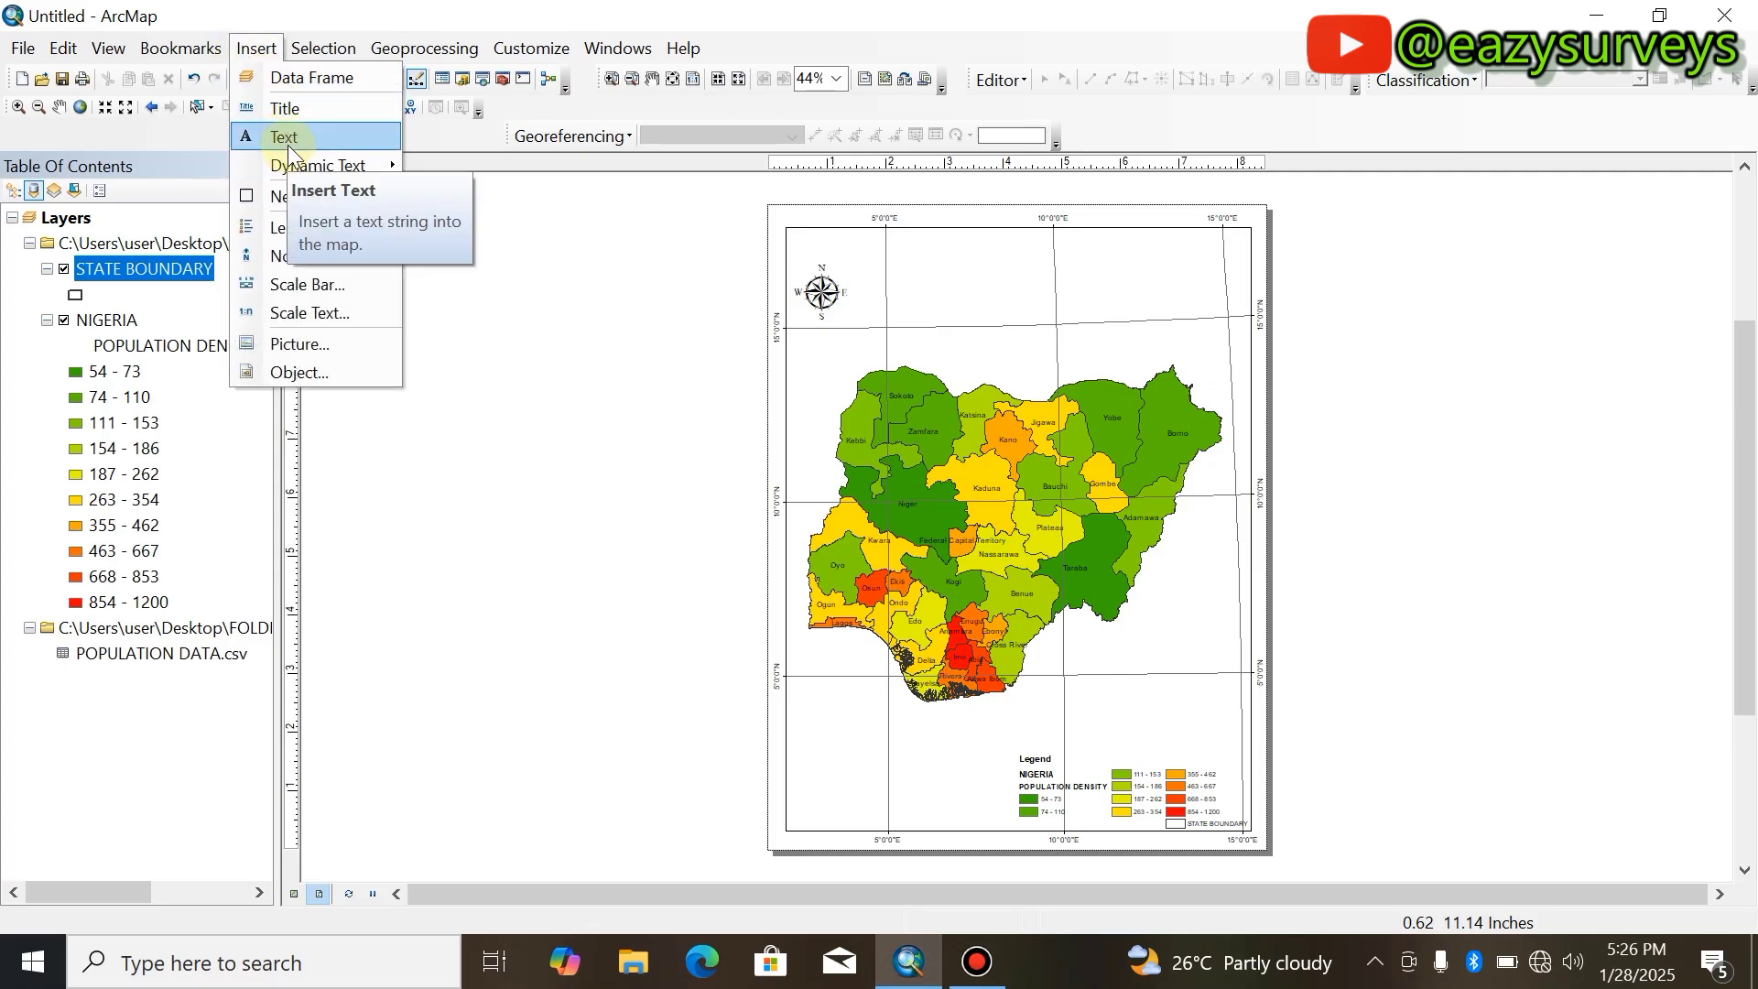
{"action": "left_click", "coordinate": [304, 113]}
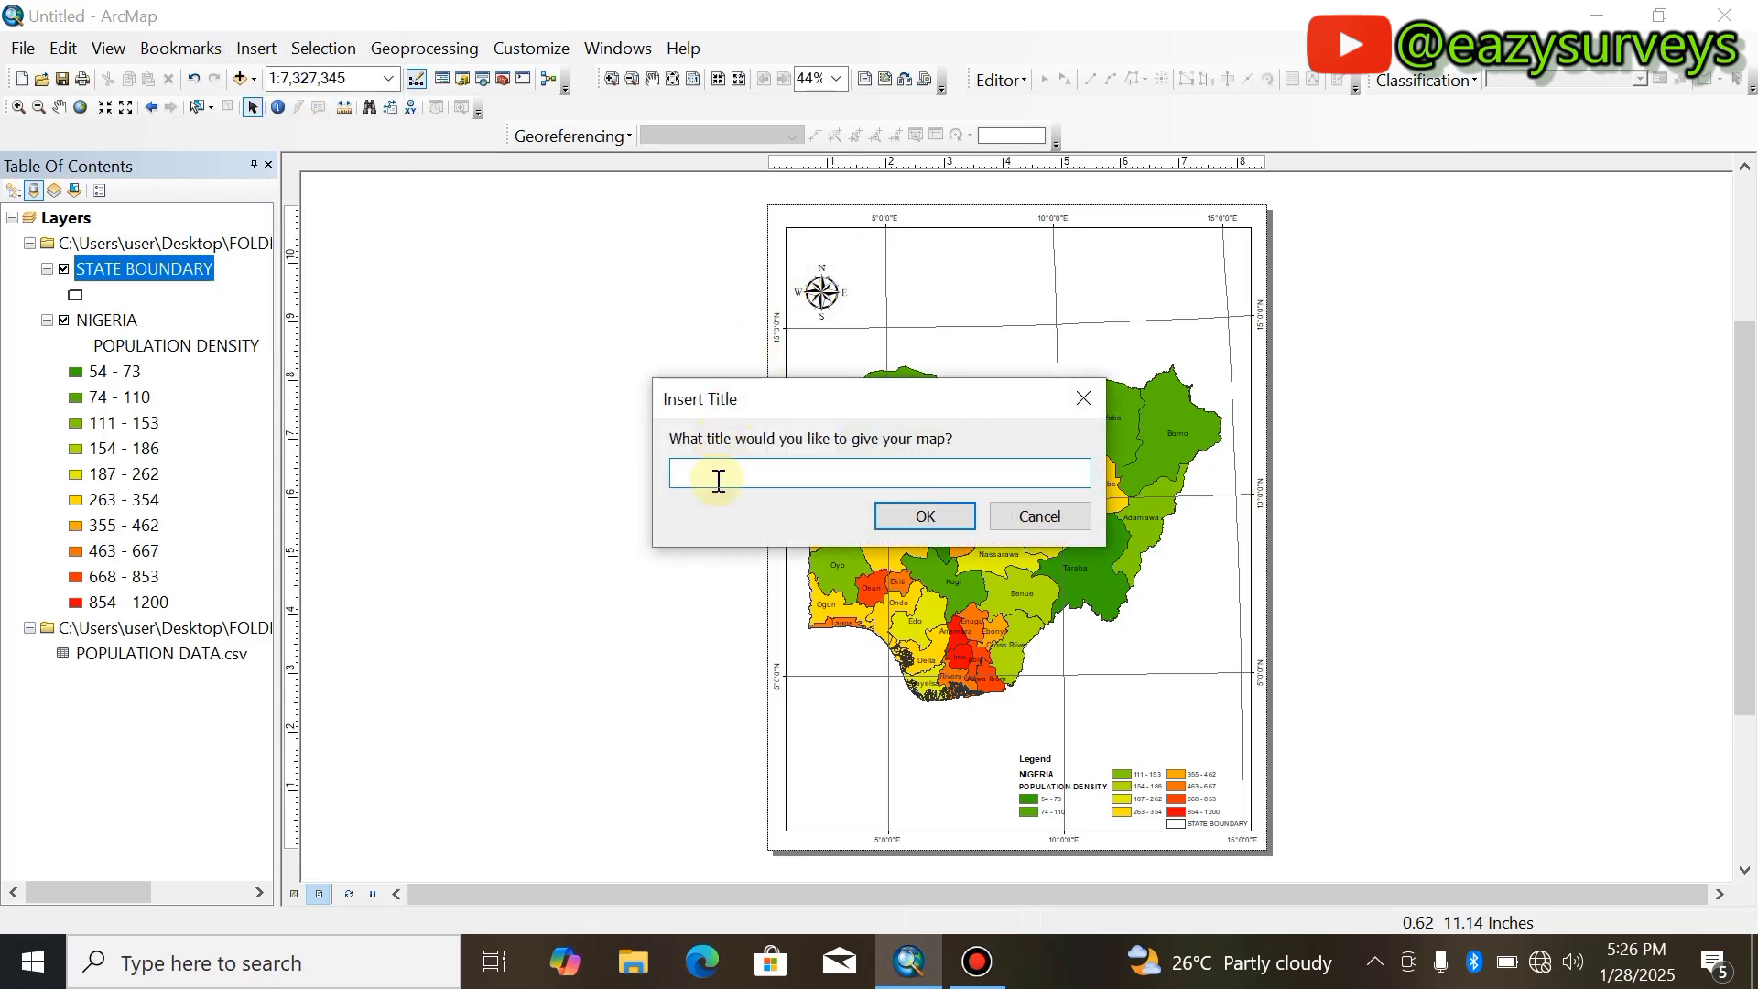
{"action": "type", "text": "P"}
{"action": "type", "text": "OPULATION DENSITY MAP"}
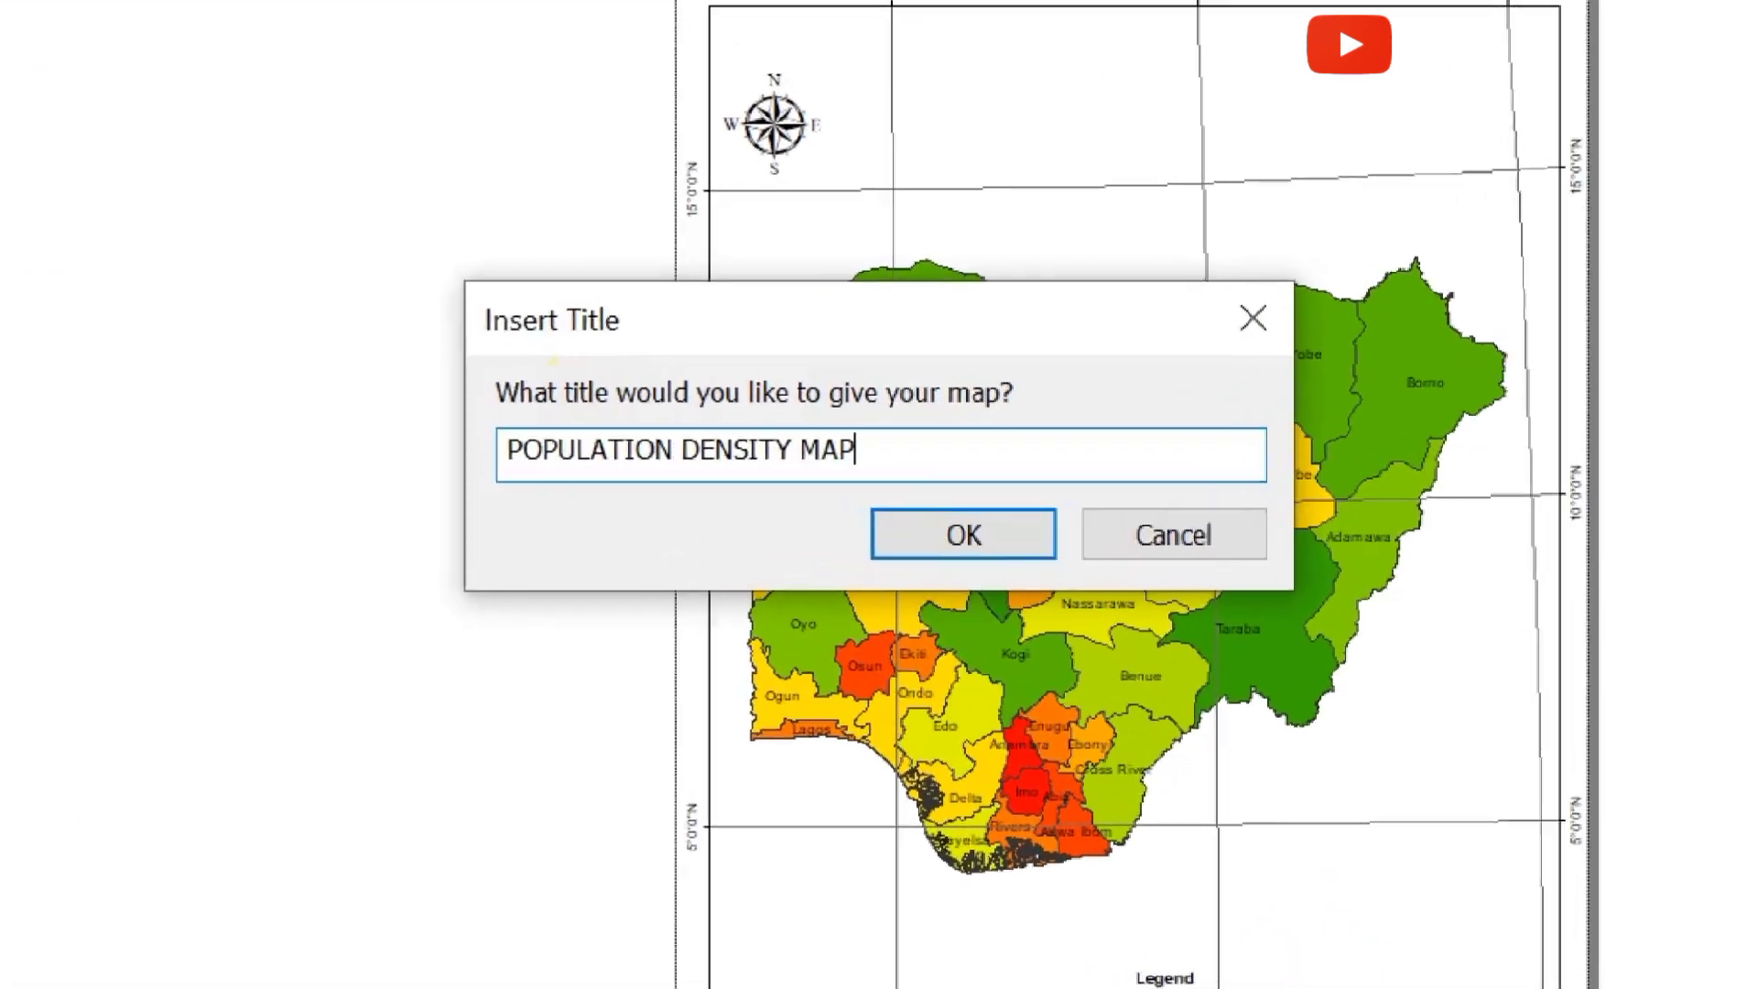
{"action": "type", "text": ", 2"}
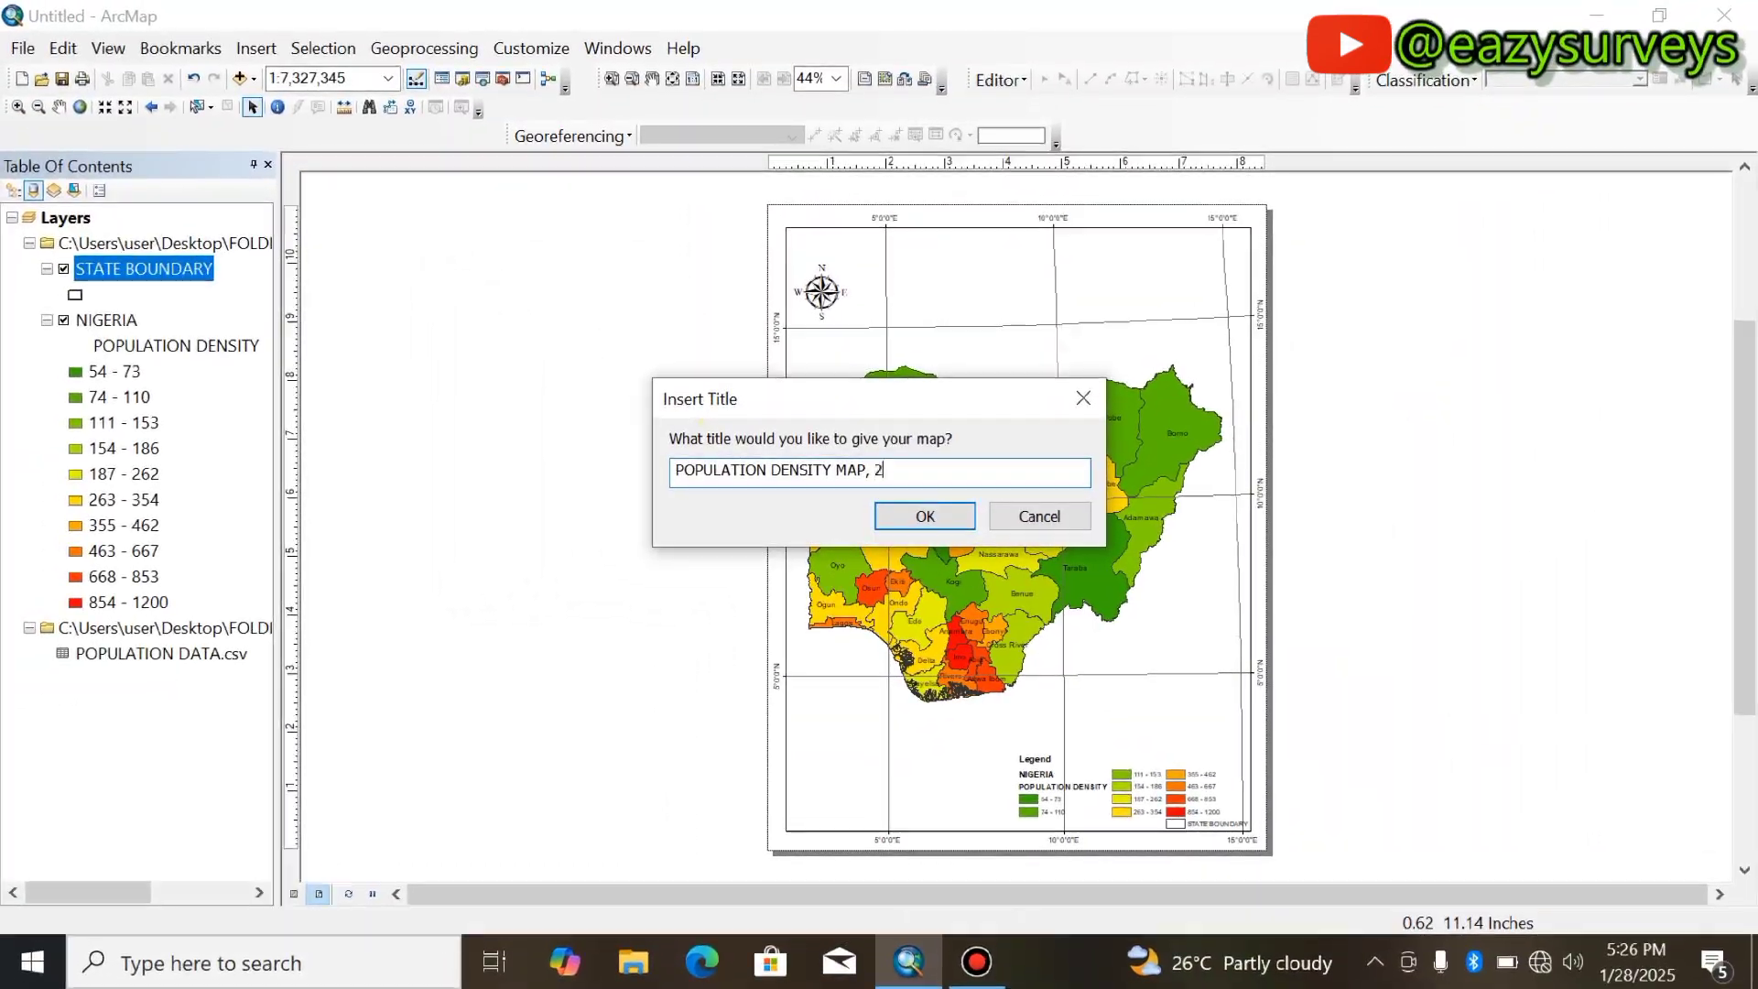
{"action": "type", "text": "02"}
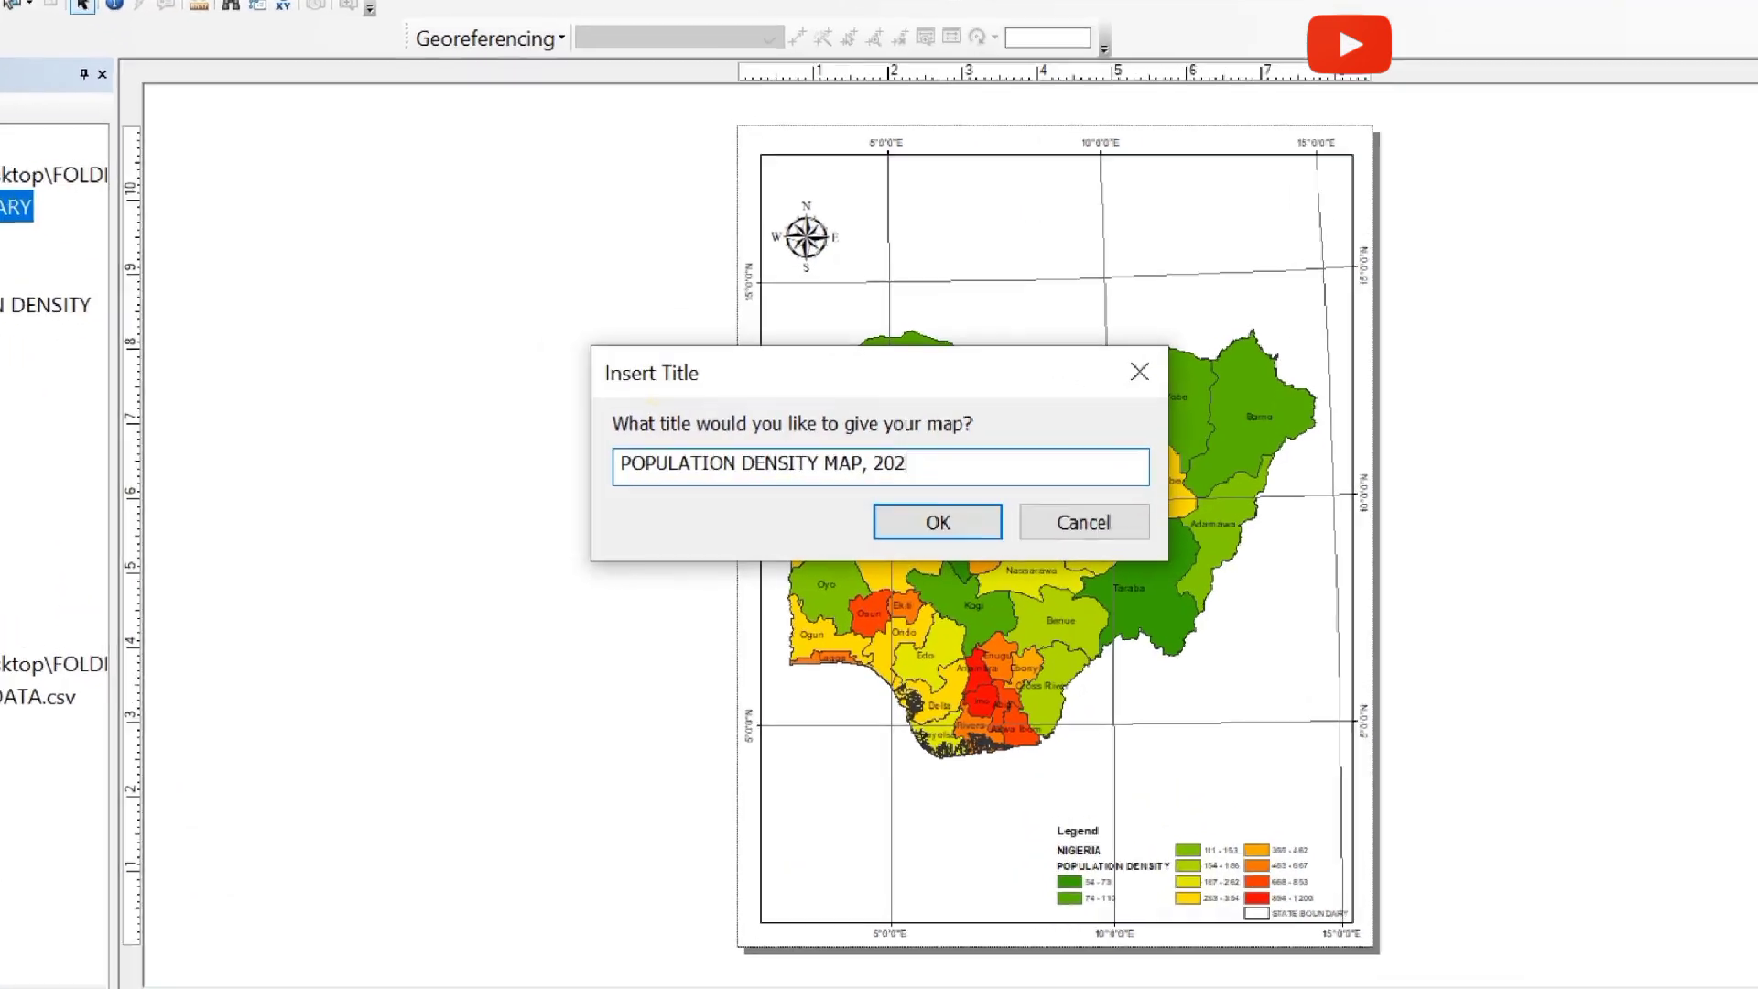
{"action": "type", "text": "4"}
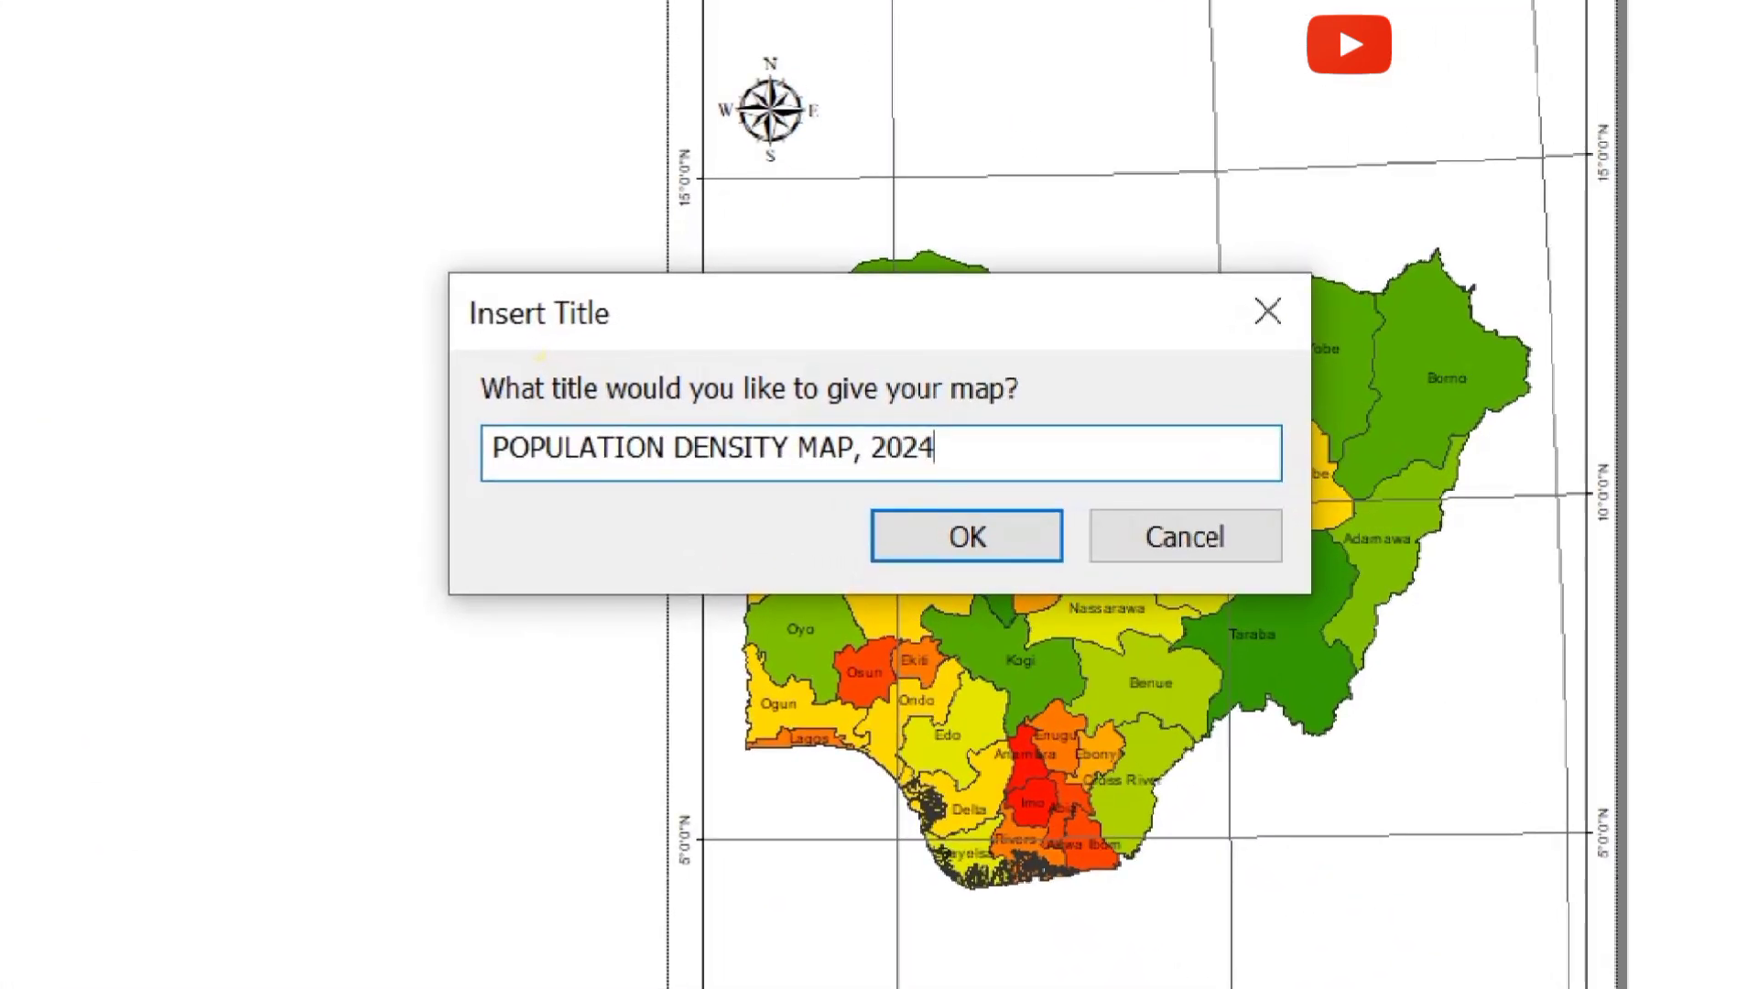
{"action": "type", "text": "."}
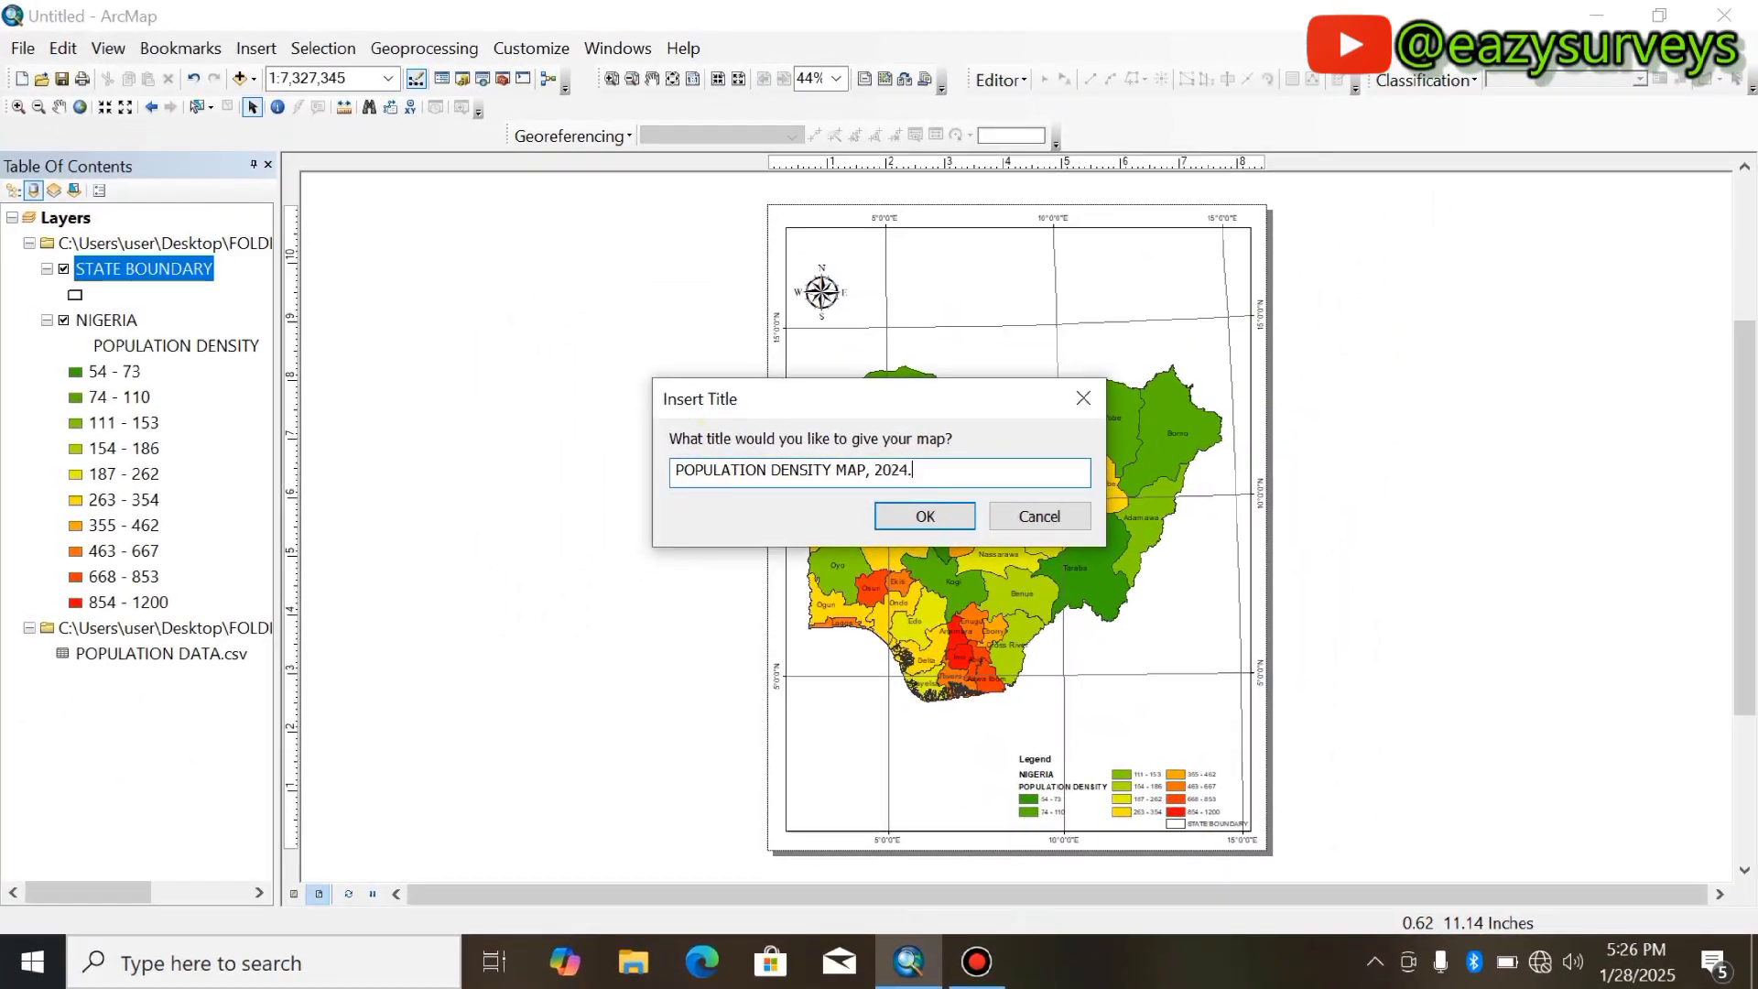
{"action": "left_click", "coordinate": [677, 470]}
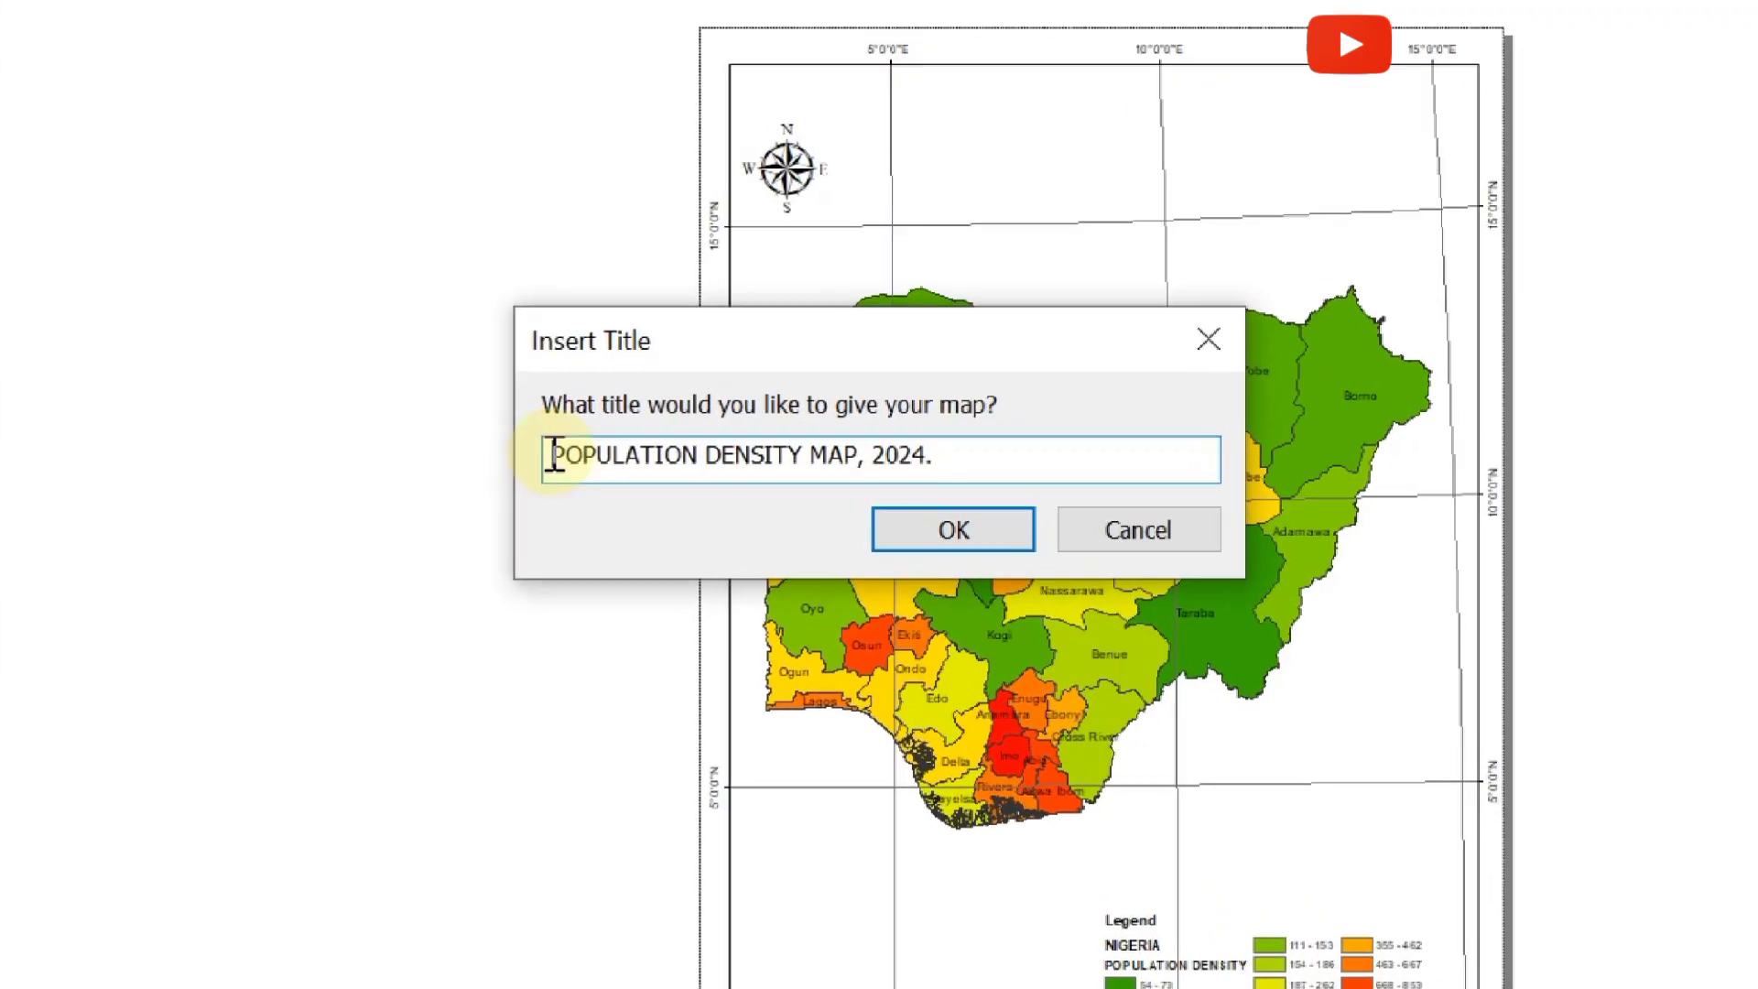
{"action": "type", "text": "PROJ"}
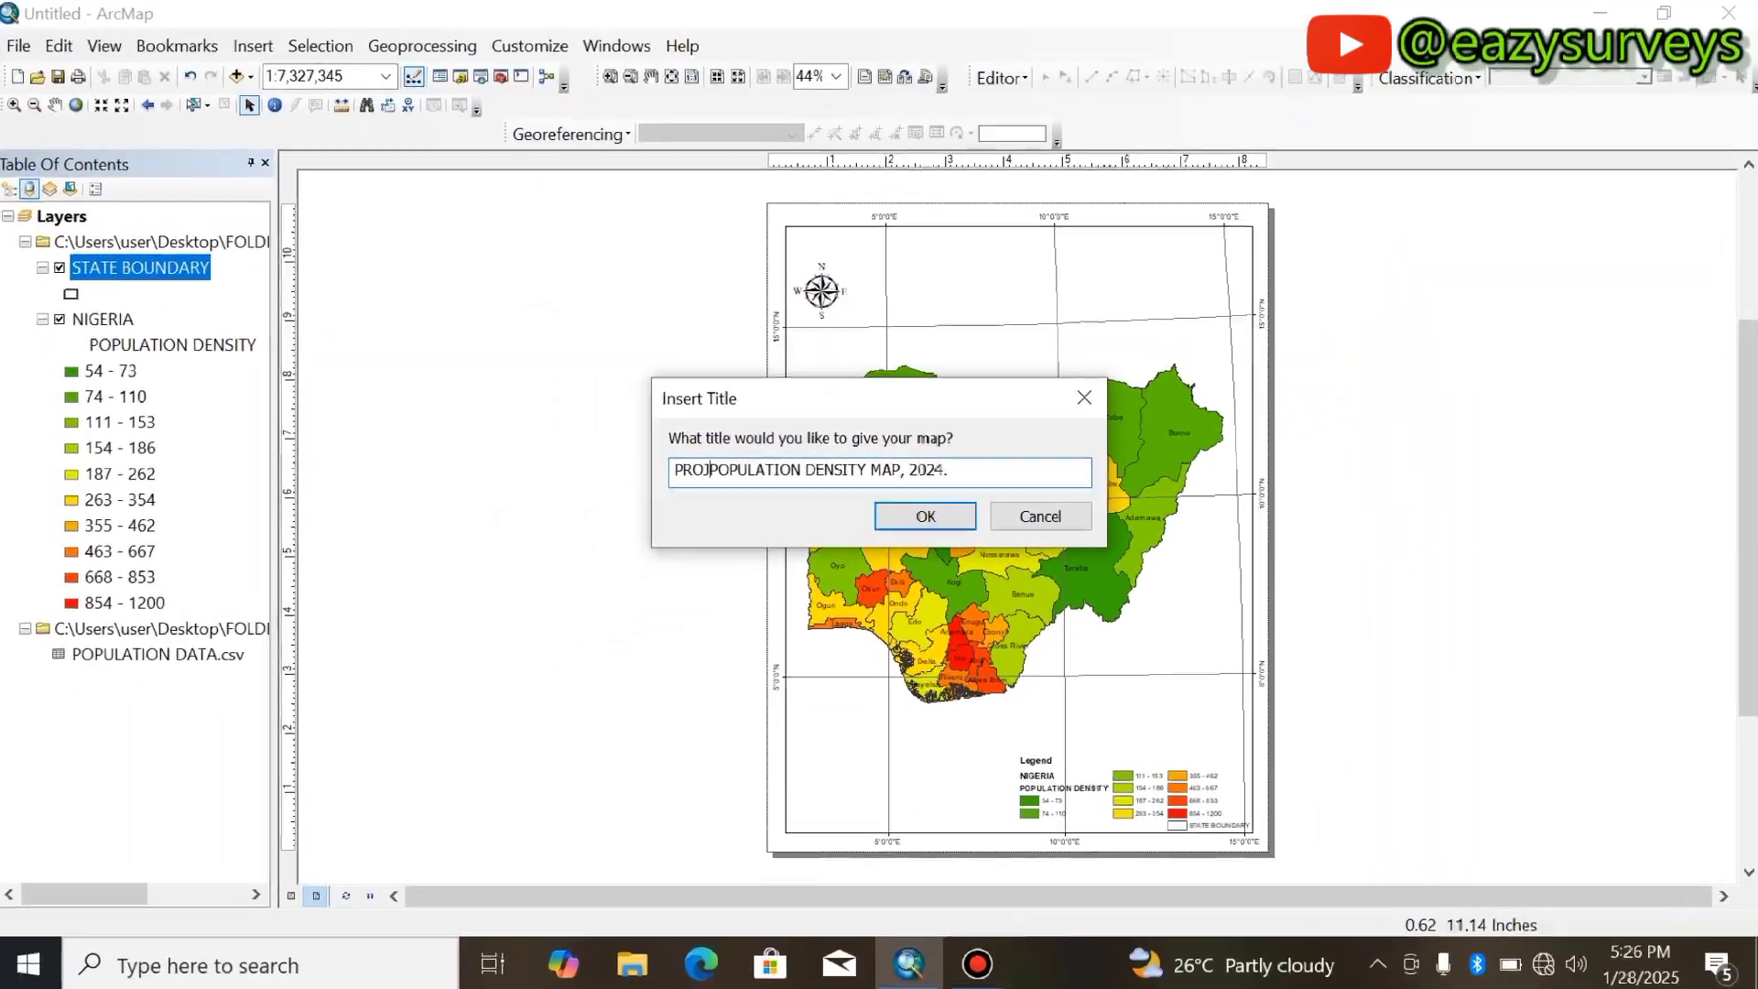
{"action": "type", "text": "ECTED"}
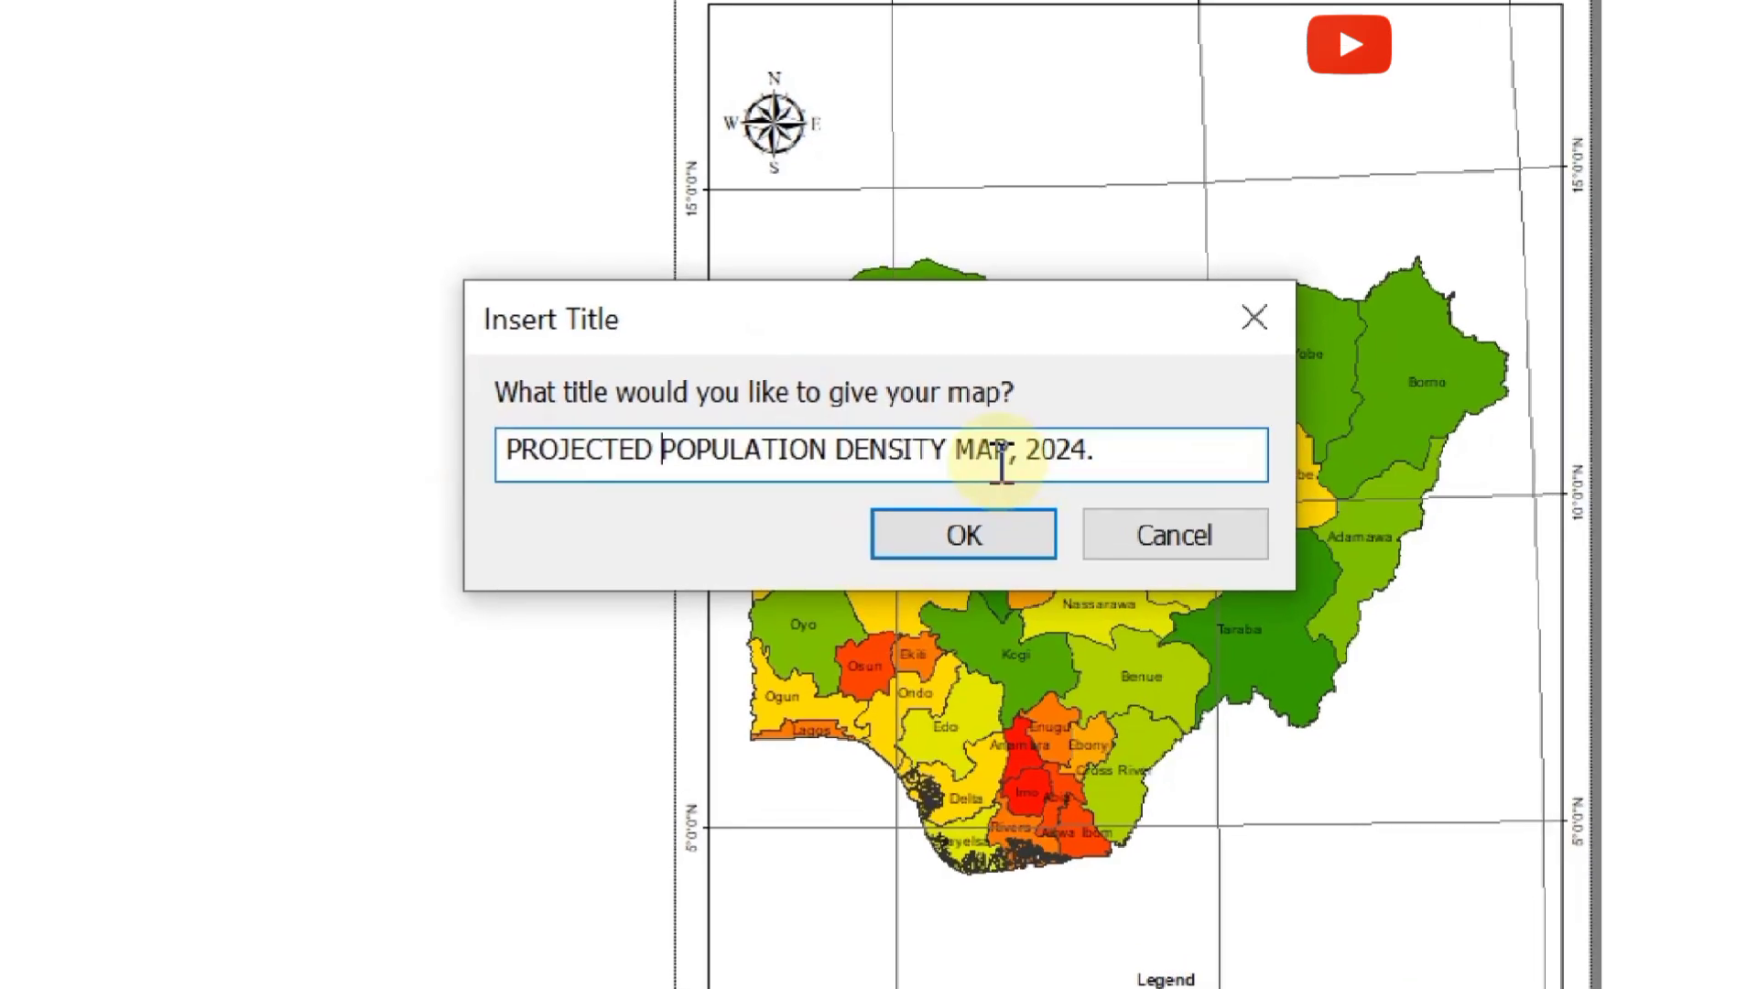
{"action": "left_click", "coordinate": [1007, 454]}
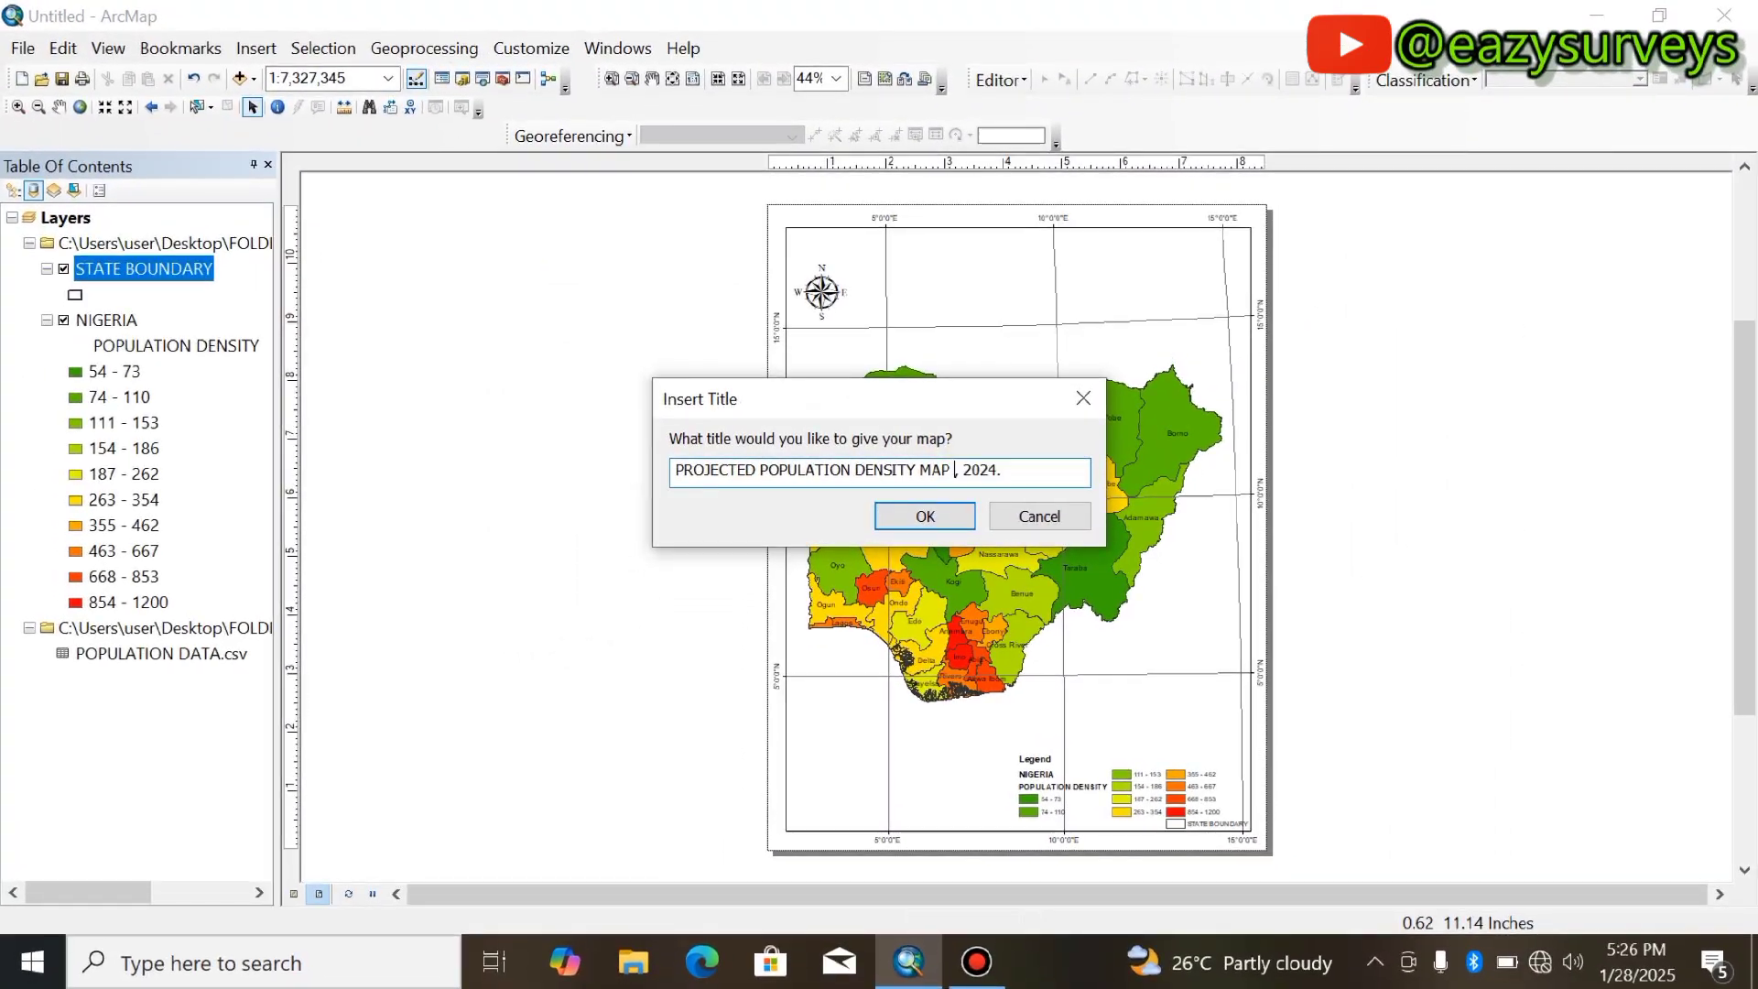
{"action": "type", "text": "OF NIGERIA"}
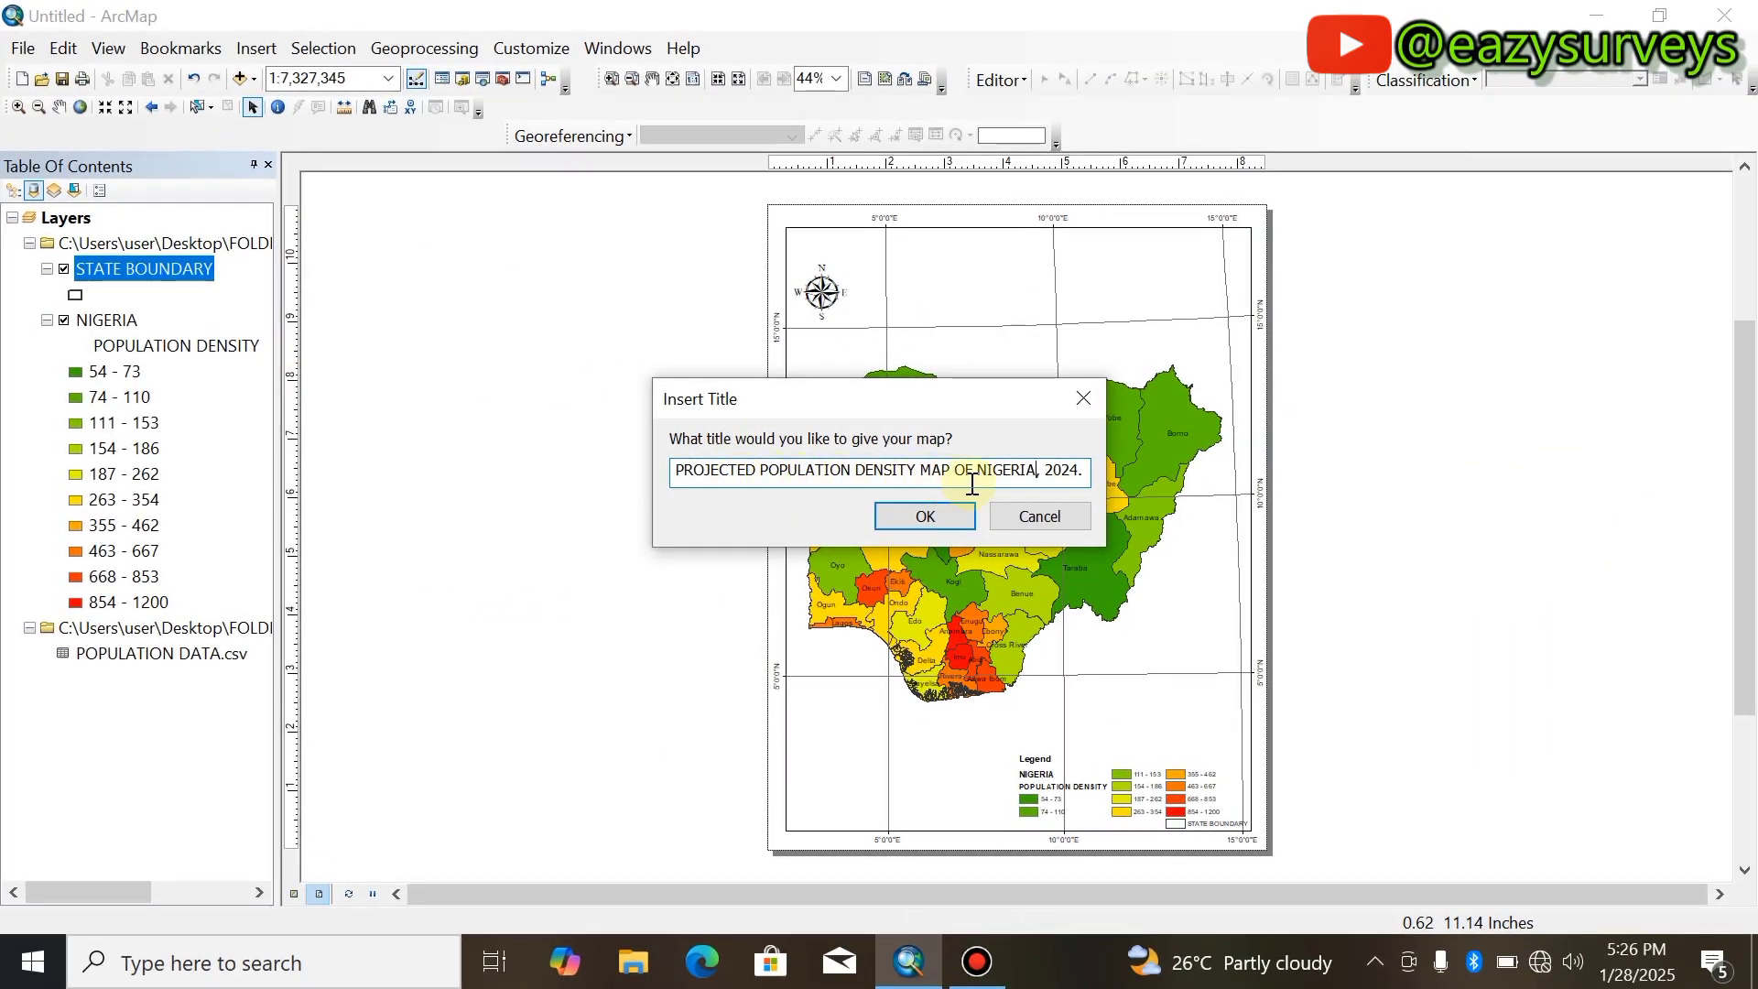
{"action": "left_click", "coordinate": [918, 516]}
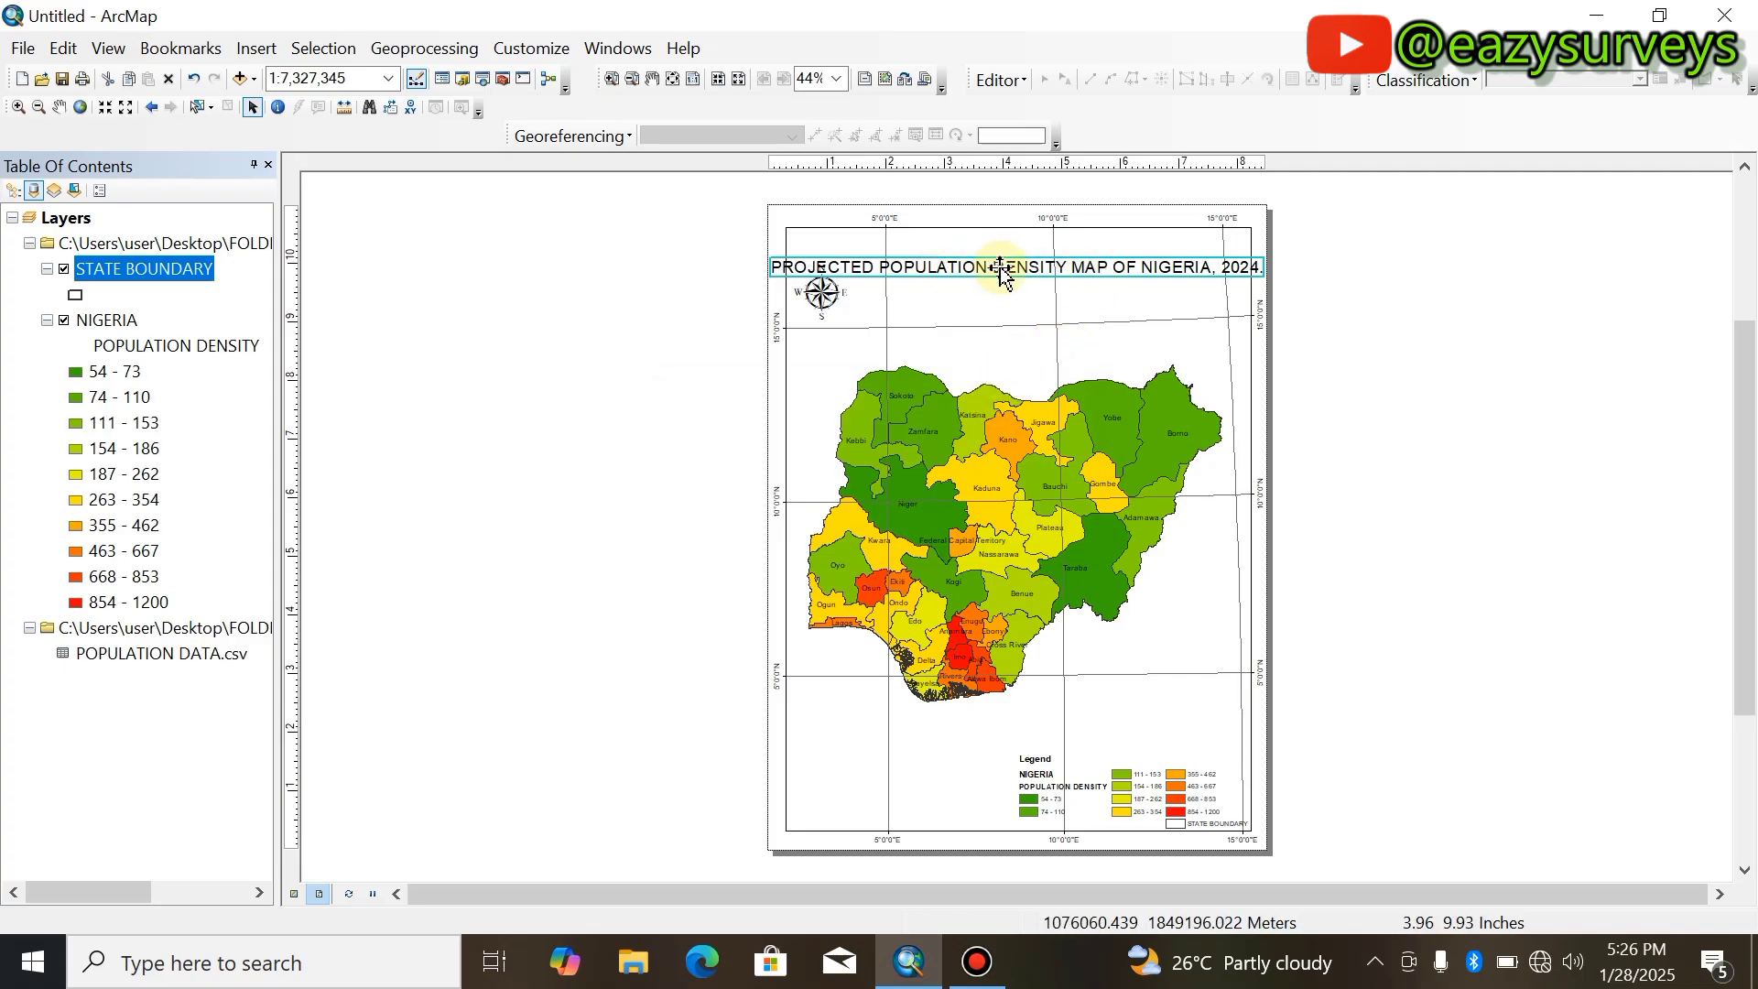
Change the title's text symbol size to 14 in the title's Properties.
{"action": "double_click", "coordinate": [1000, 267]}
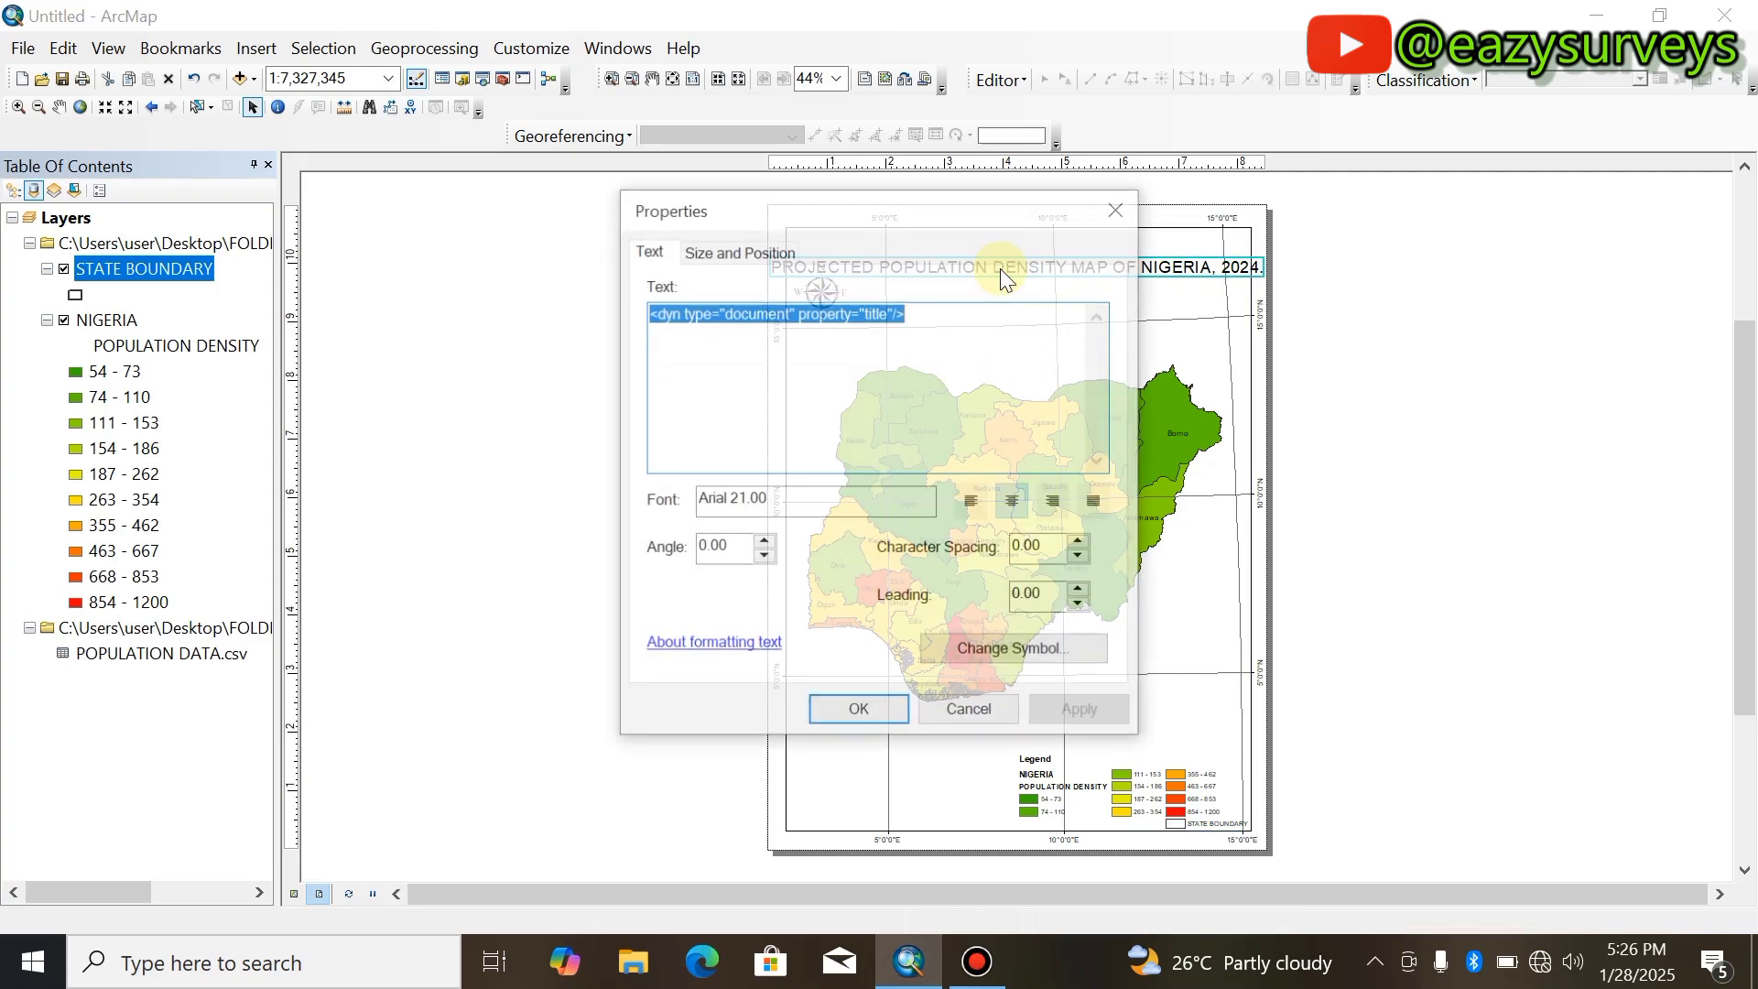
{"action": "left_click", "coordinate": [1010, 652]}
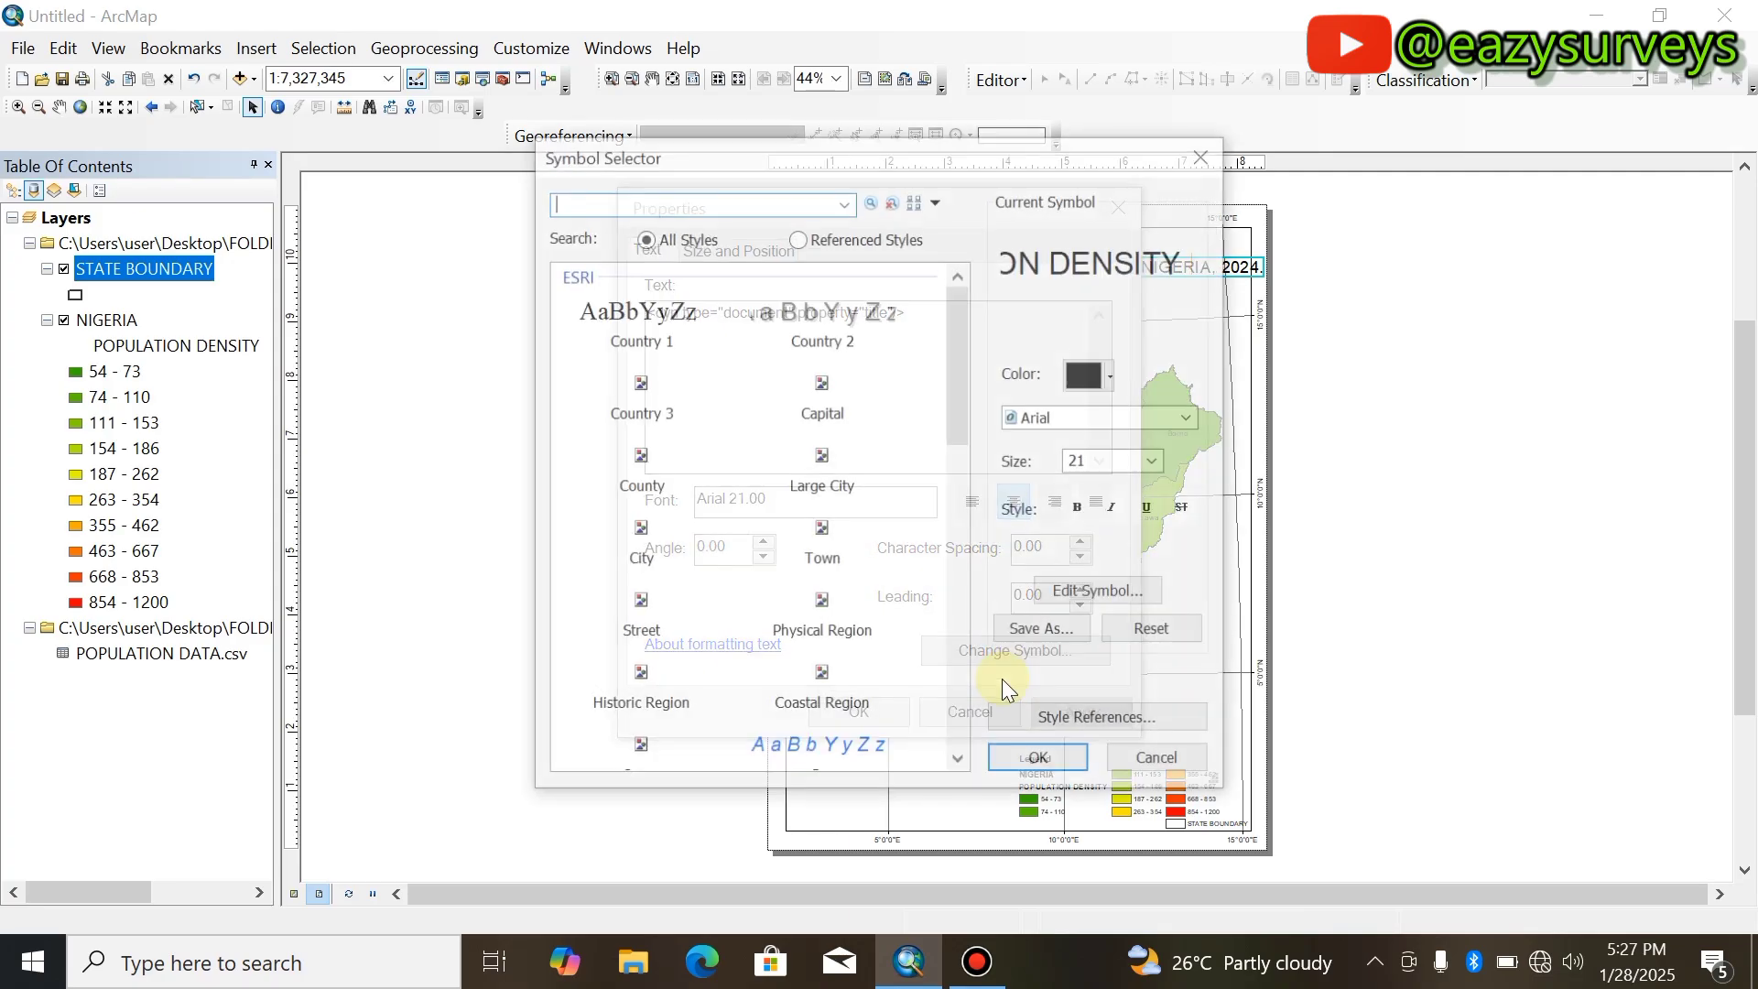
{"action": "left_click", "coordinate": [1154, 461]}
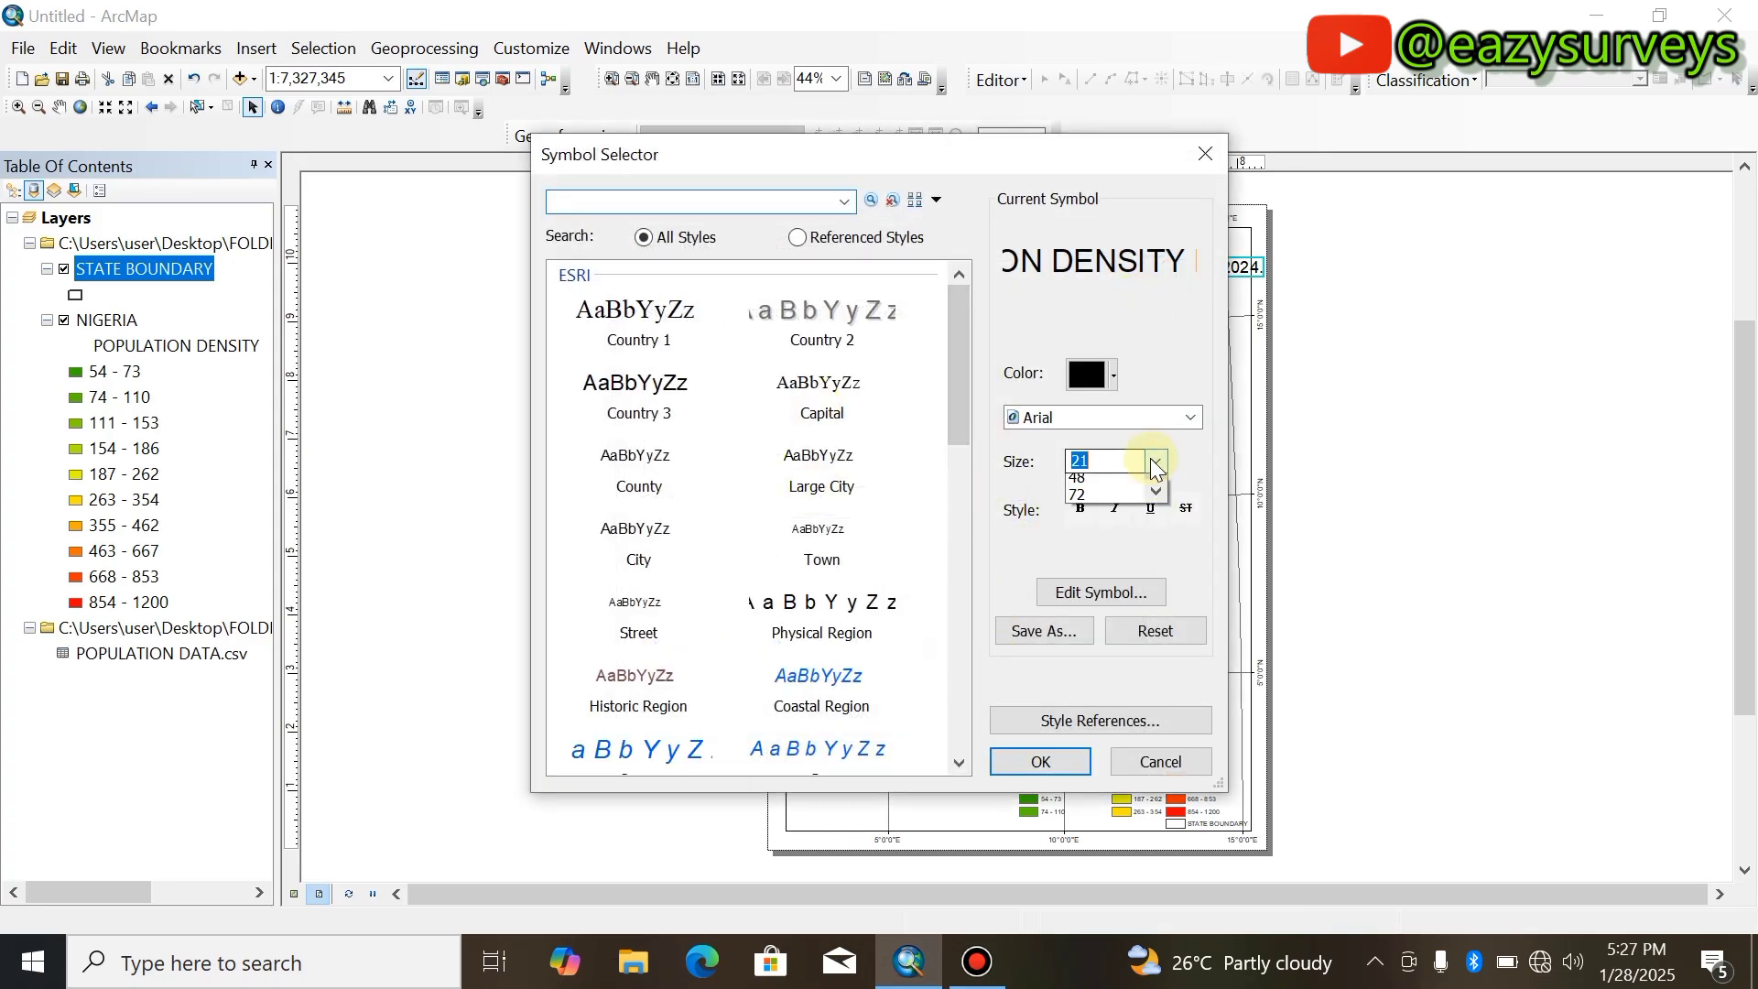
{"action": "scroll", "coordinate": [1136, 508], "scroll_direction": "down", "scroll_amount": 2}
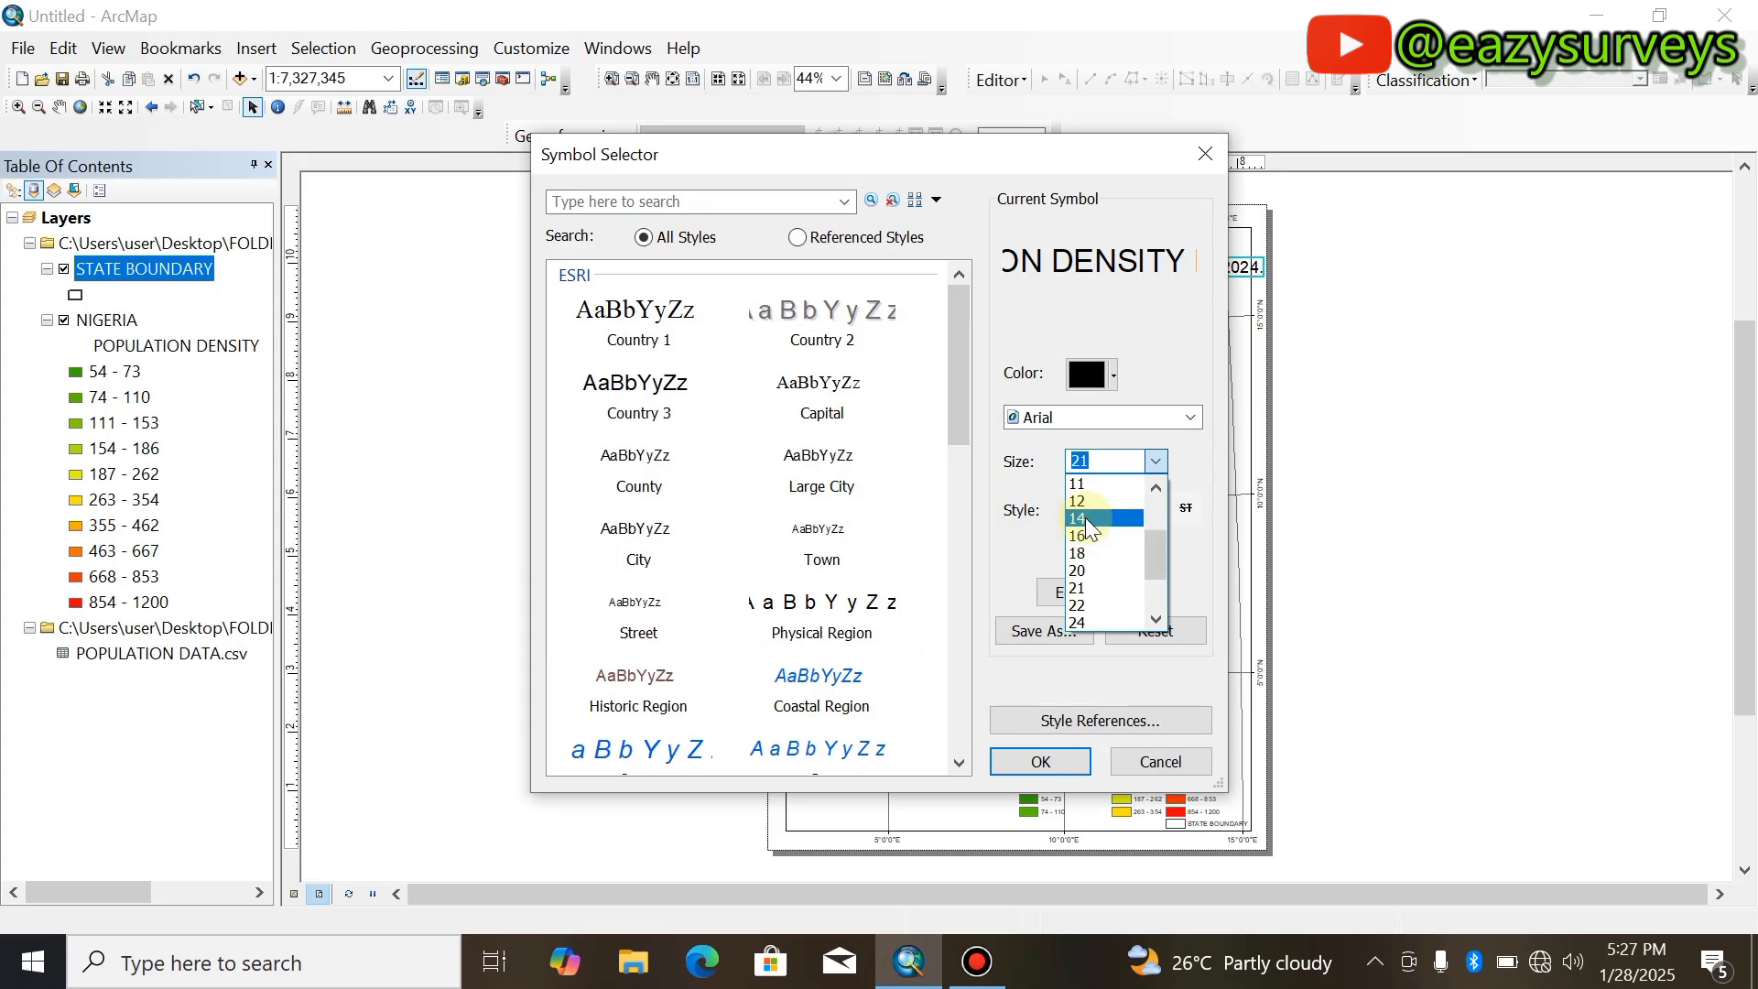
{"action": "left_click", "coordinate": [1084, 520]}
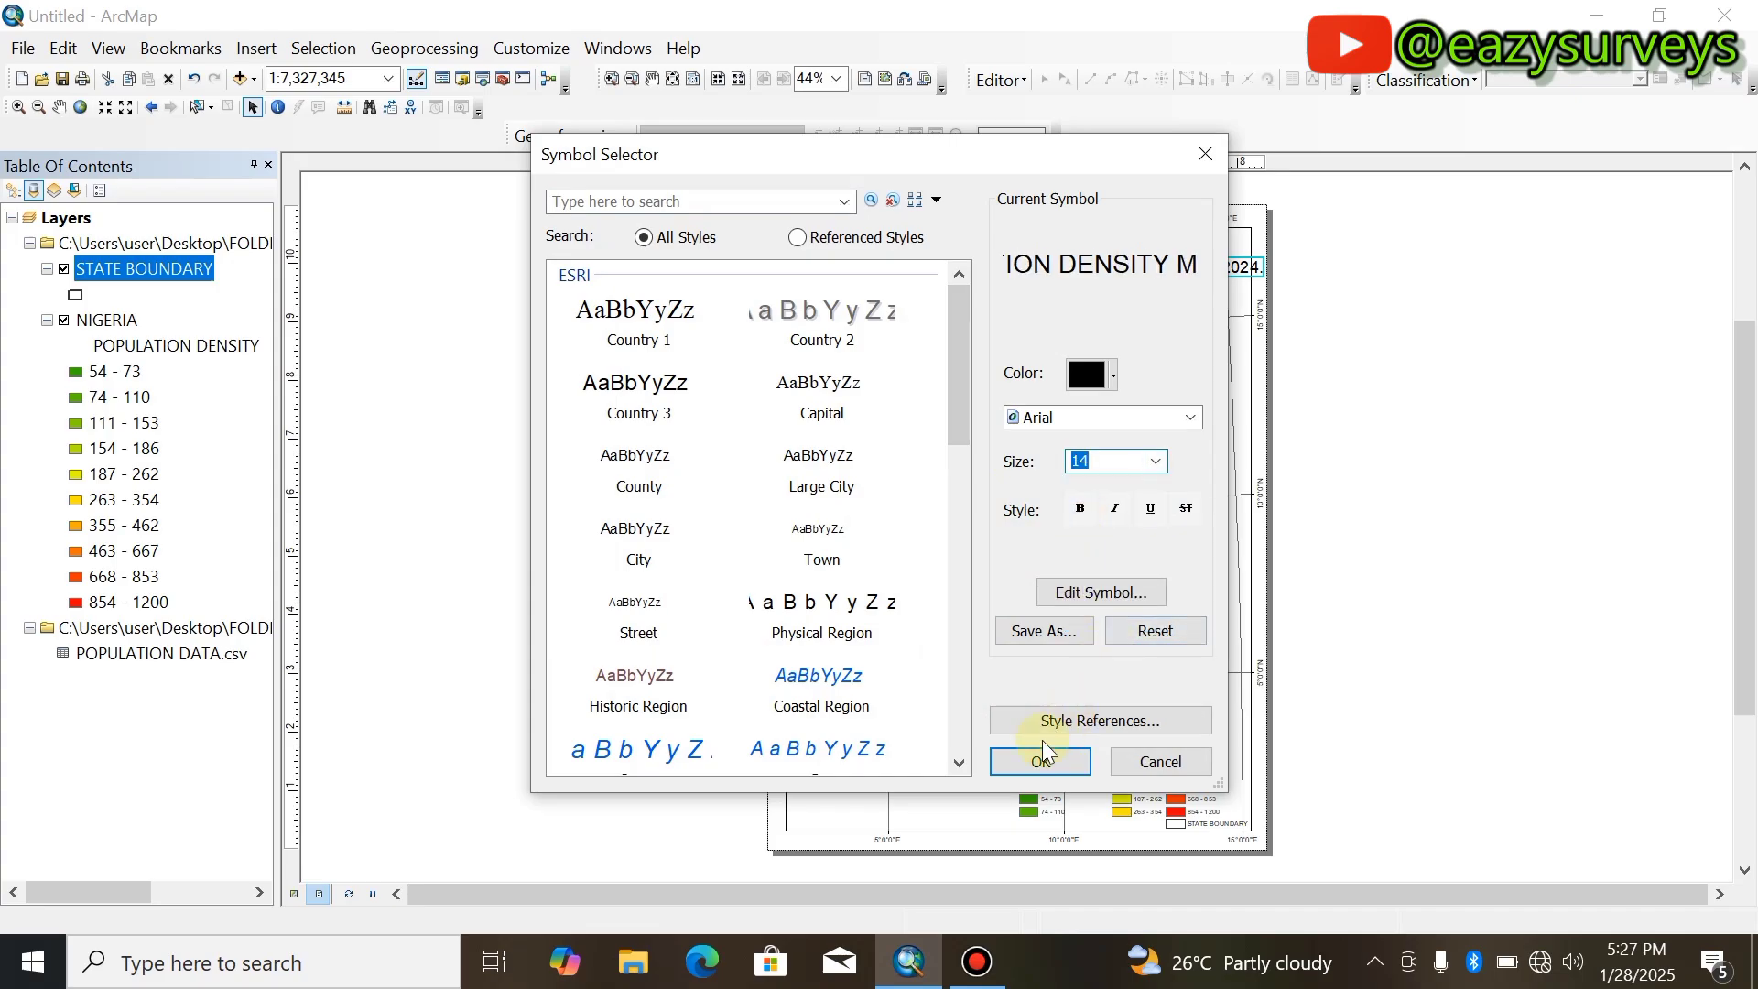
{"action": "left_click", "coordinate": [1070, 758]}
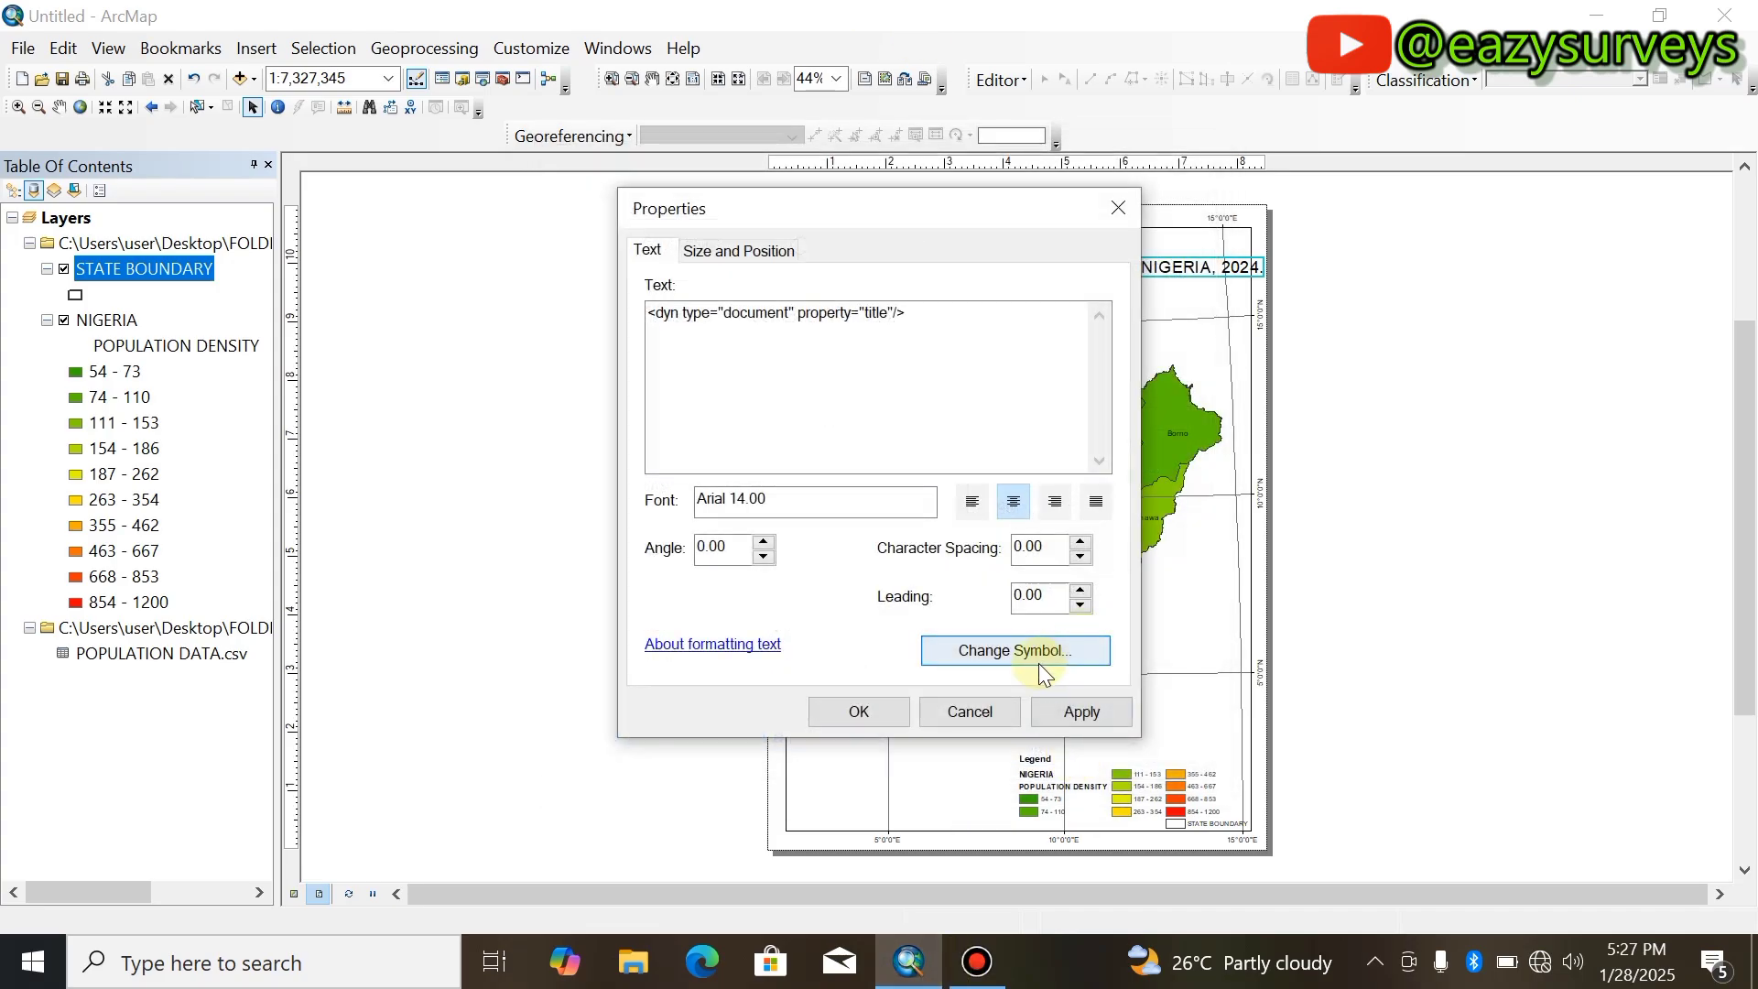
{"action": "left_click", "coordinate": [1062, 711]}
{"action": "left_click", "coordinate": [861, 716]}
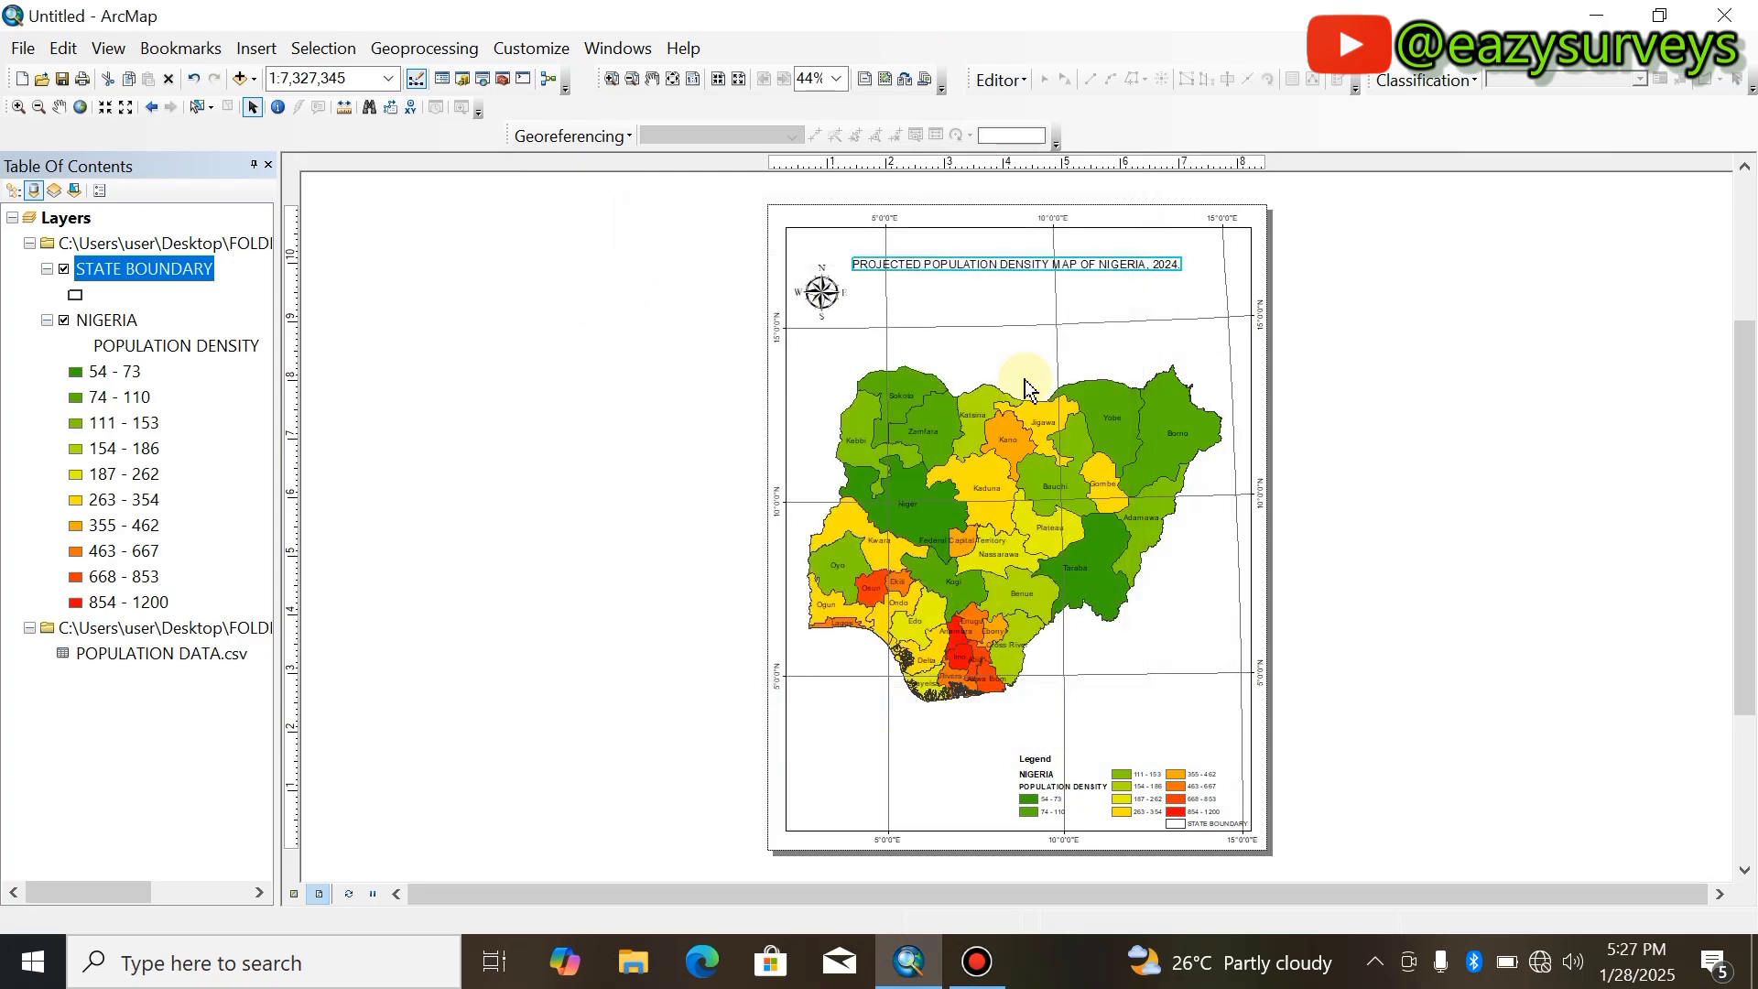
Insert Coordinate System dynamic text (WGS 1984 UTM Zone 31N) and move it to the layout's bottom-left corner.
{"action": "left_click", "coordinate": [668, 275]}
{"action": "left_click", "coordinate": [255, 49]}
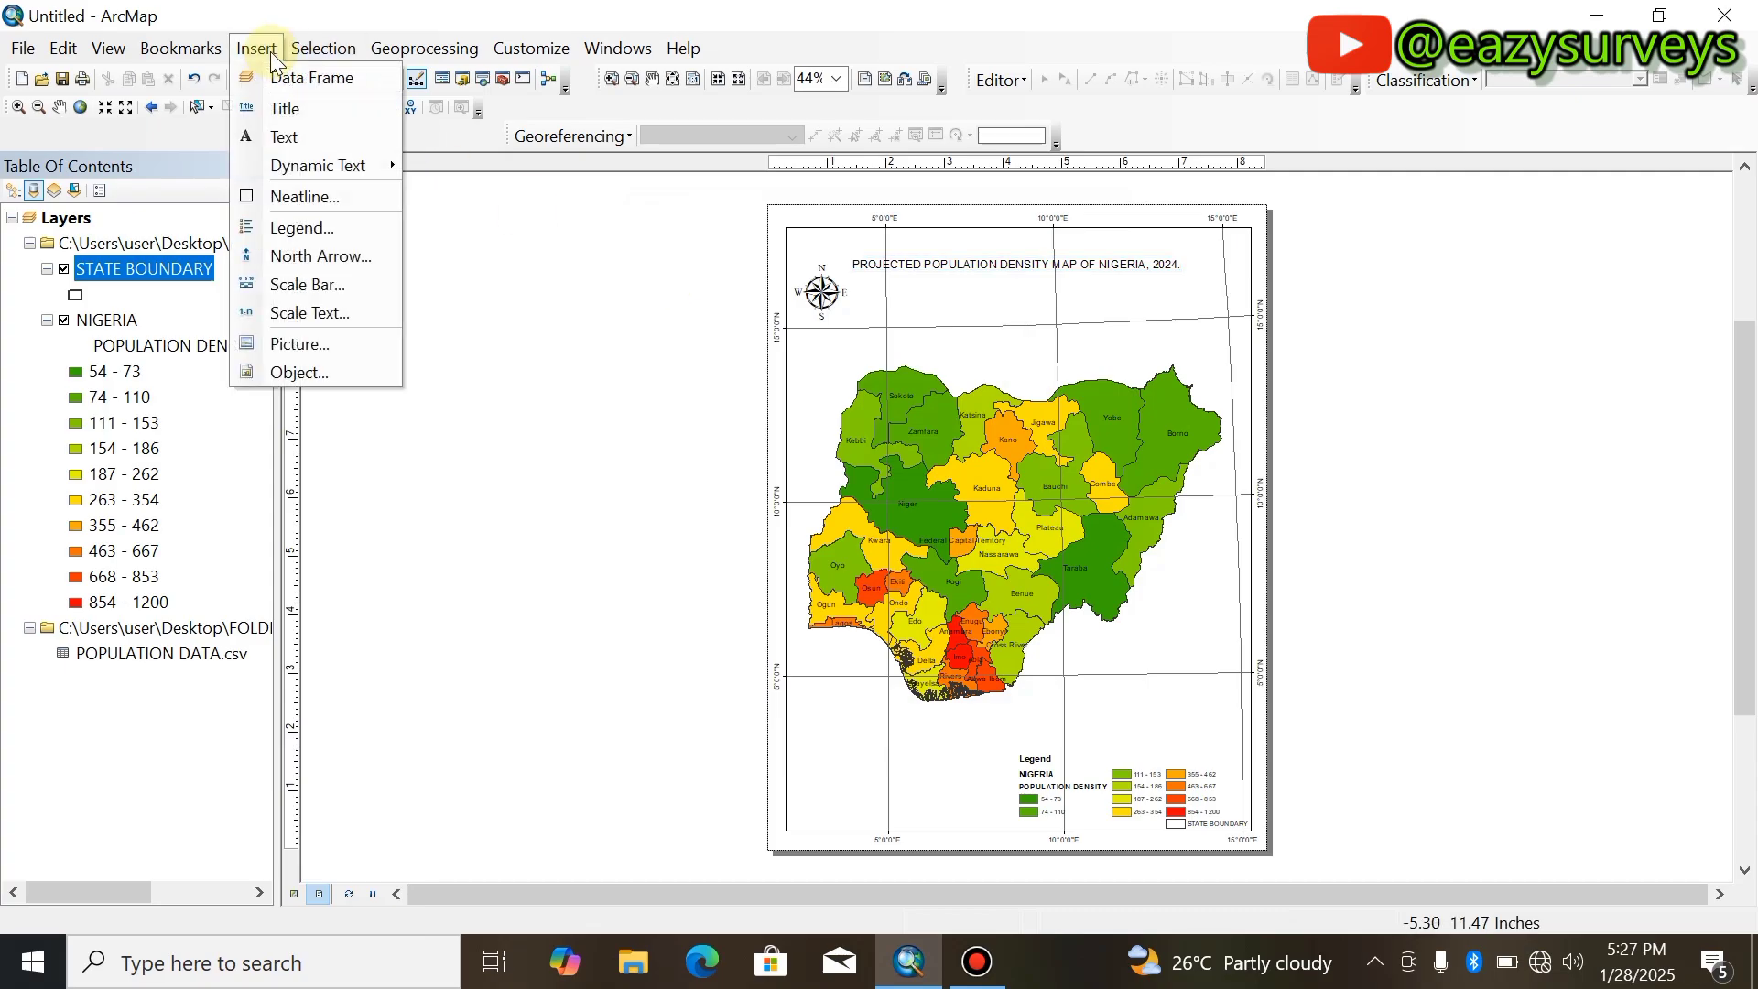
{"action": "mouse_move", "coordinate": [313, 163]}
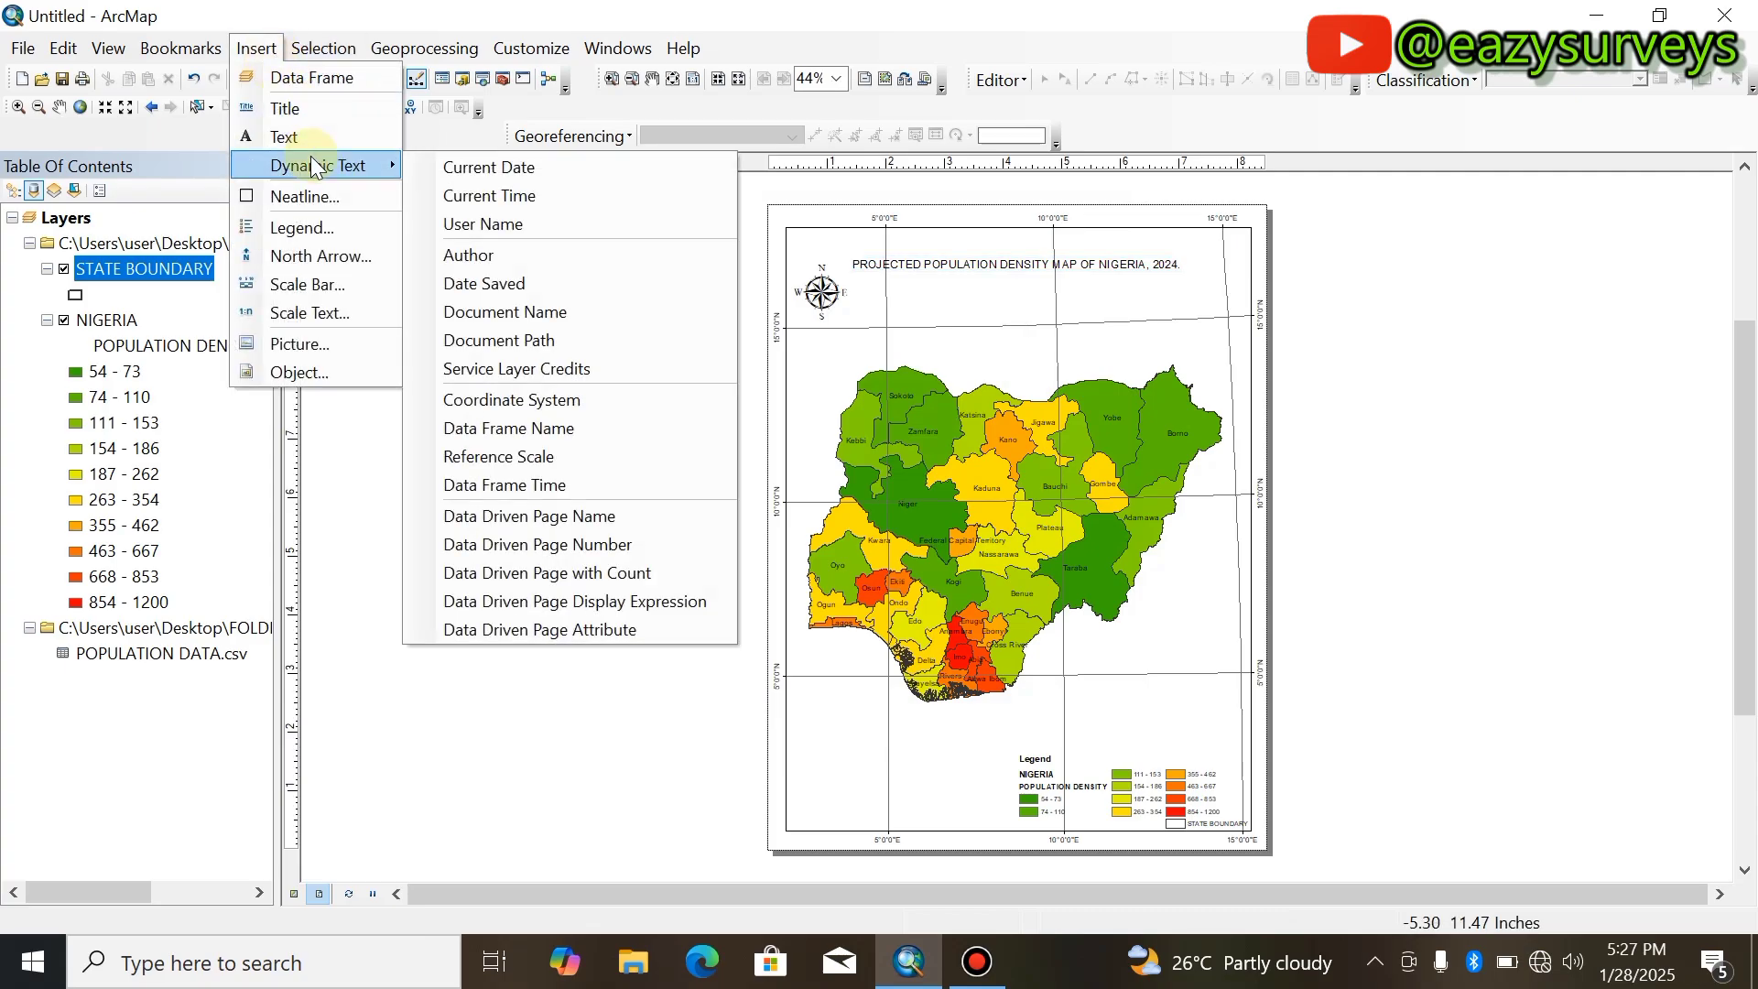
{"action": "left_click", "coordinate": [529, 402]}
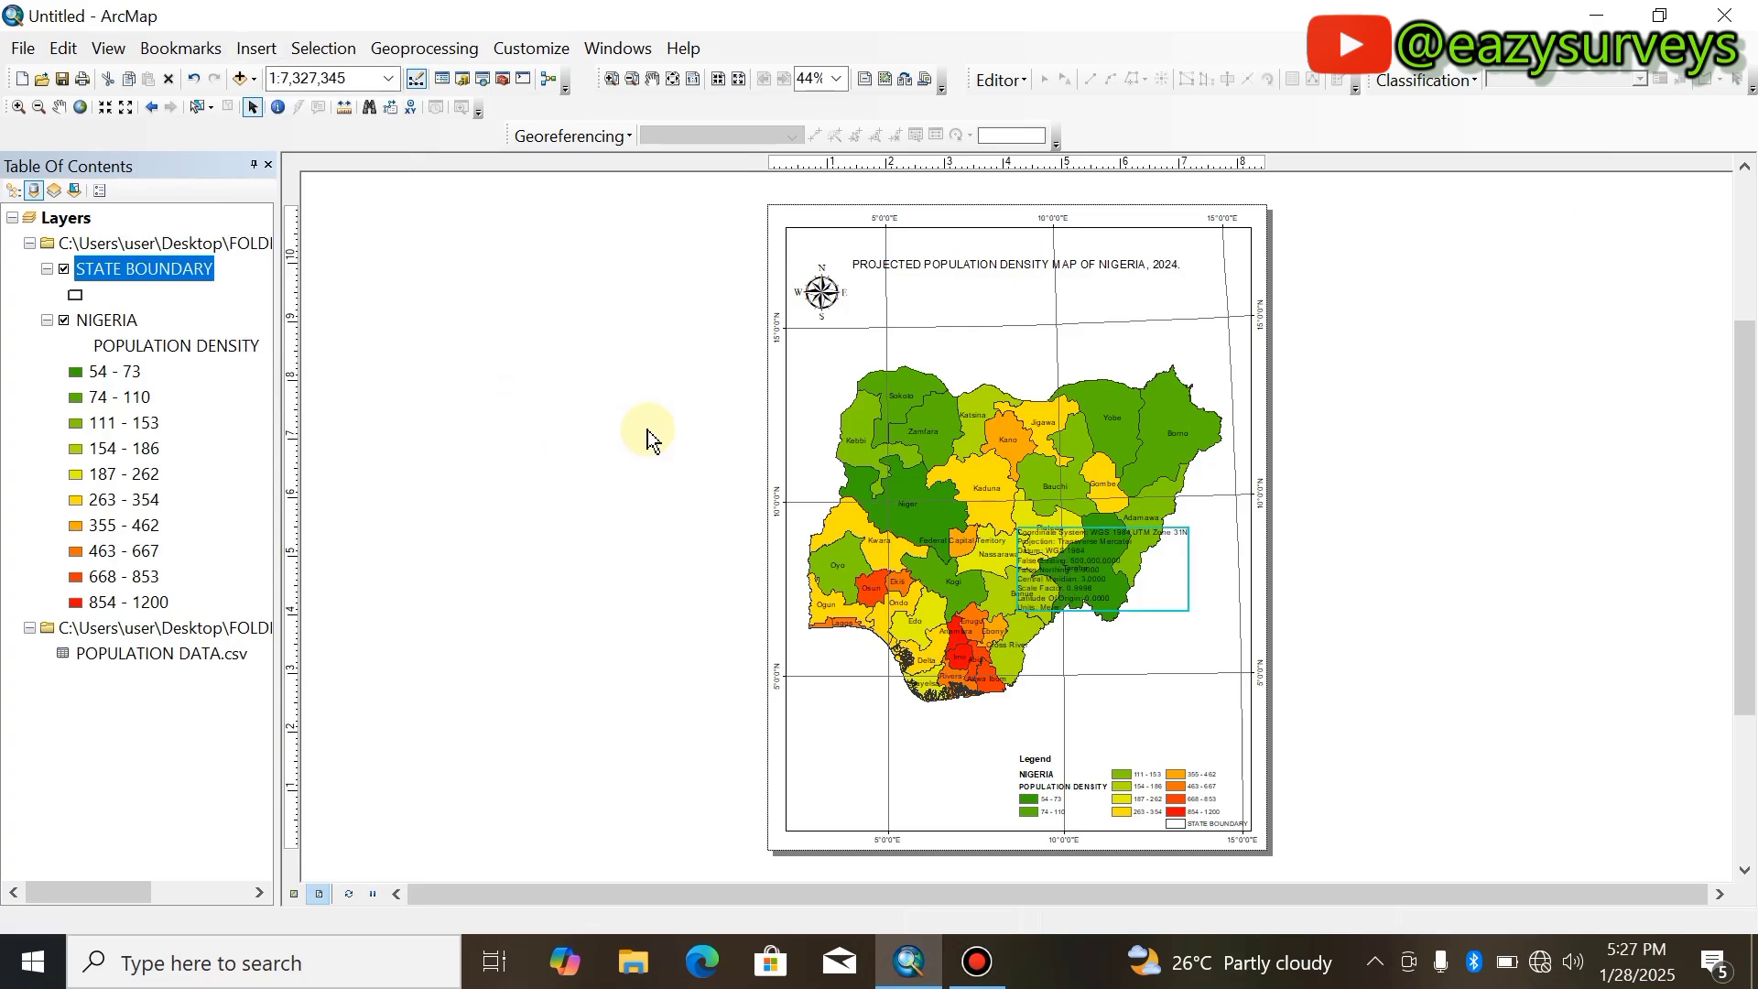
{"action": "left_click_drag", "start_coordinate": [1125, 574], "coordinate": [899, 782]}
{"action": "key", "text": "Escape"}
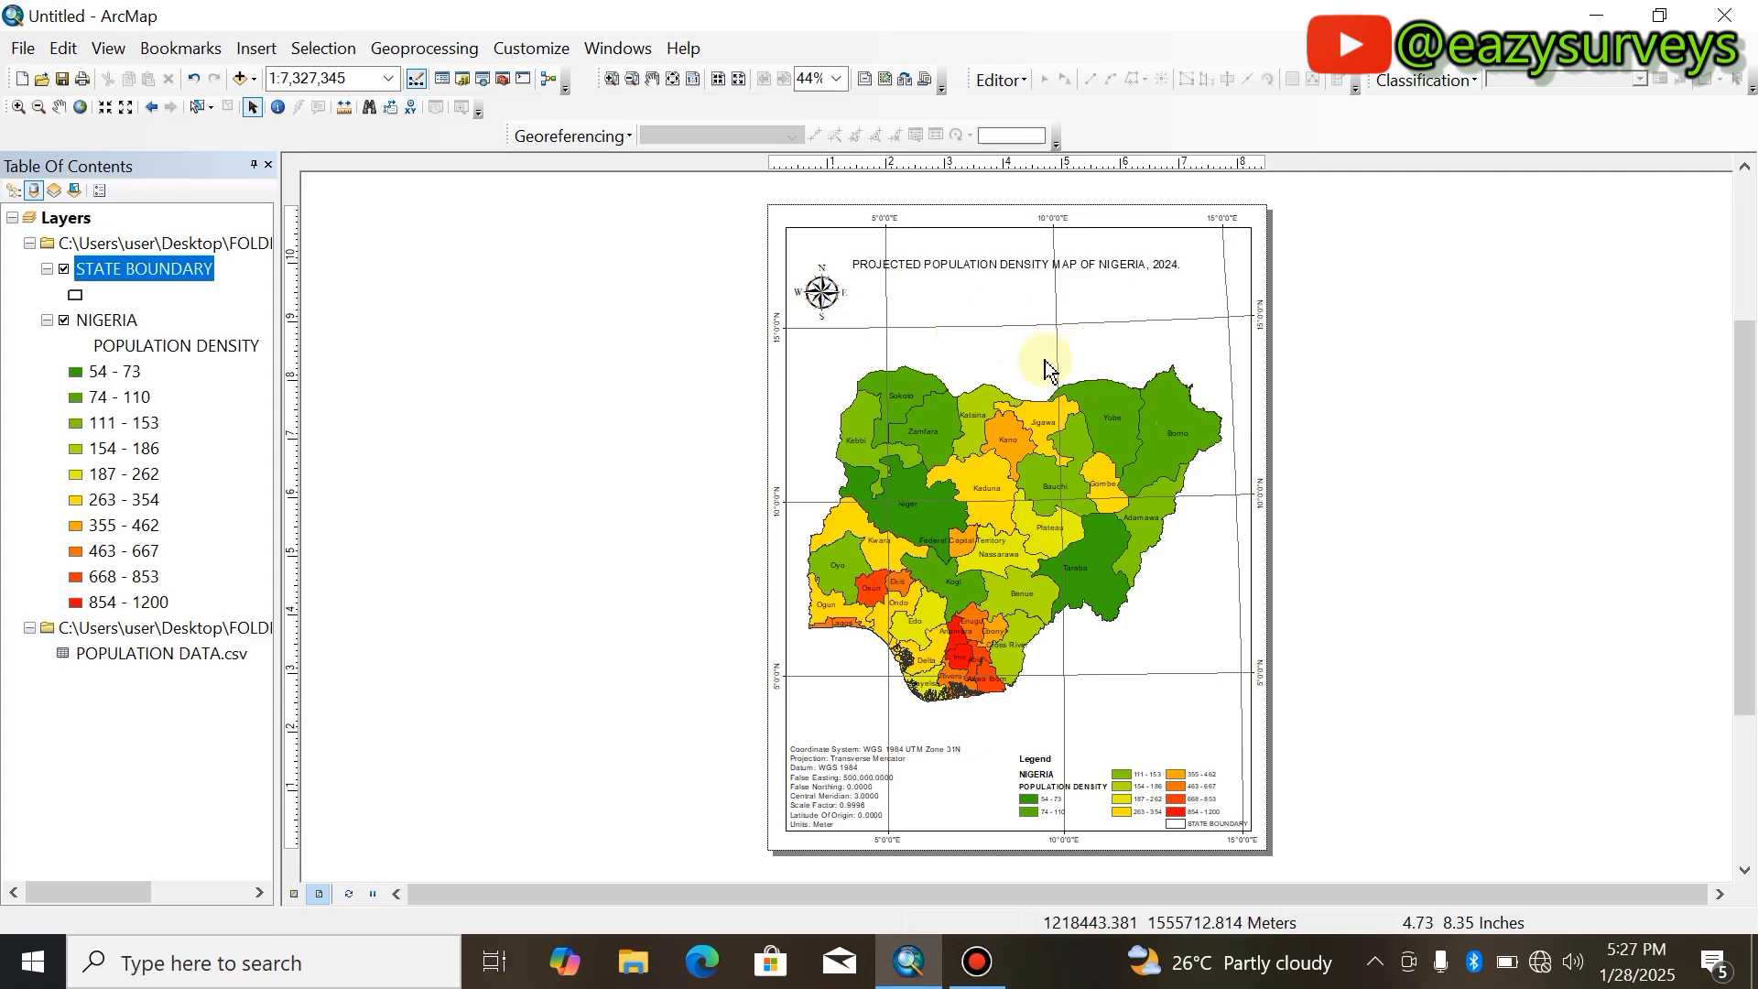
{"action": "left_click", "coordinate": [1540, 959]}
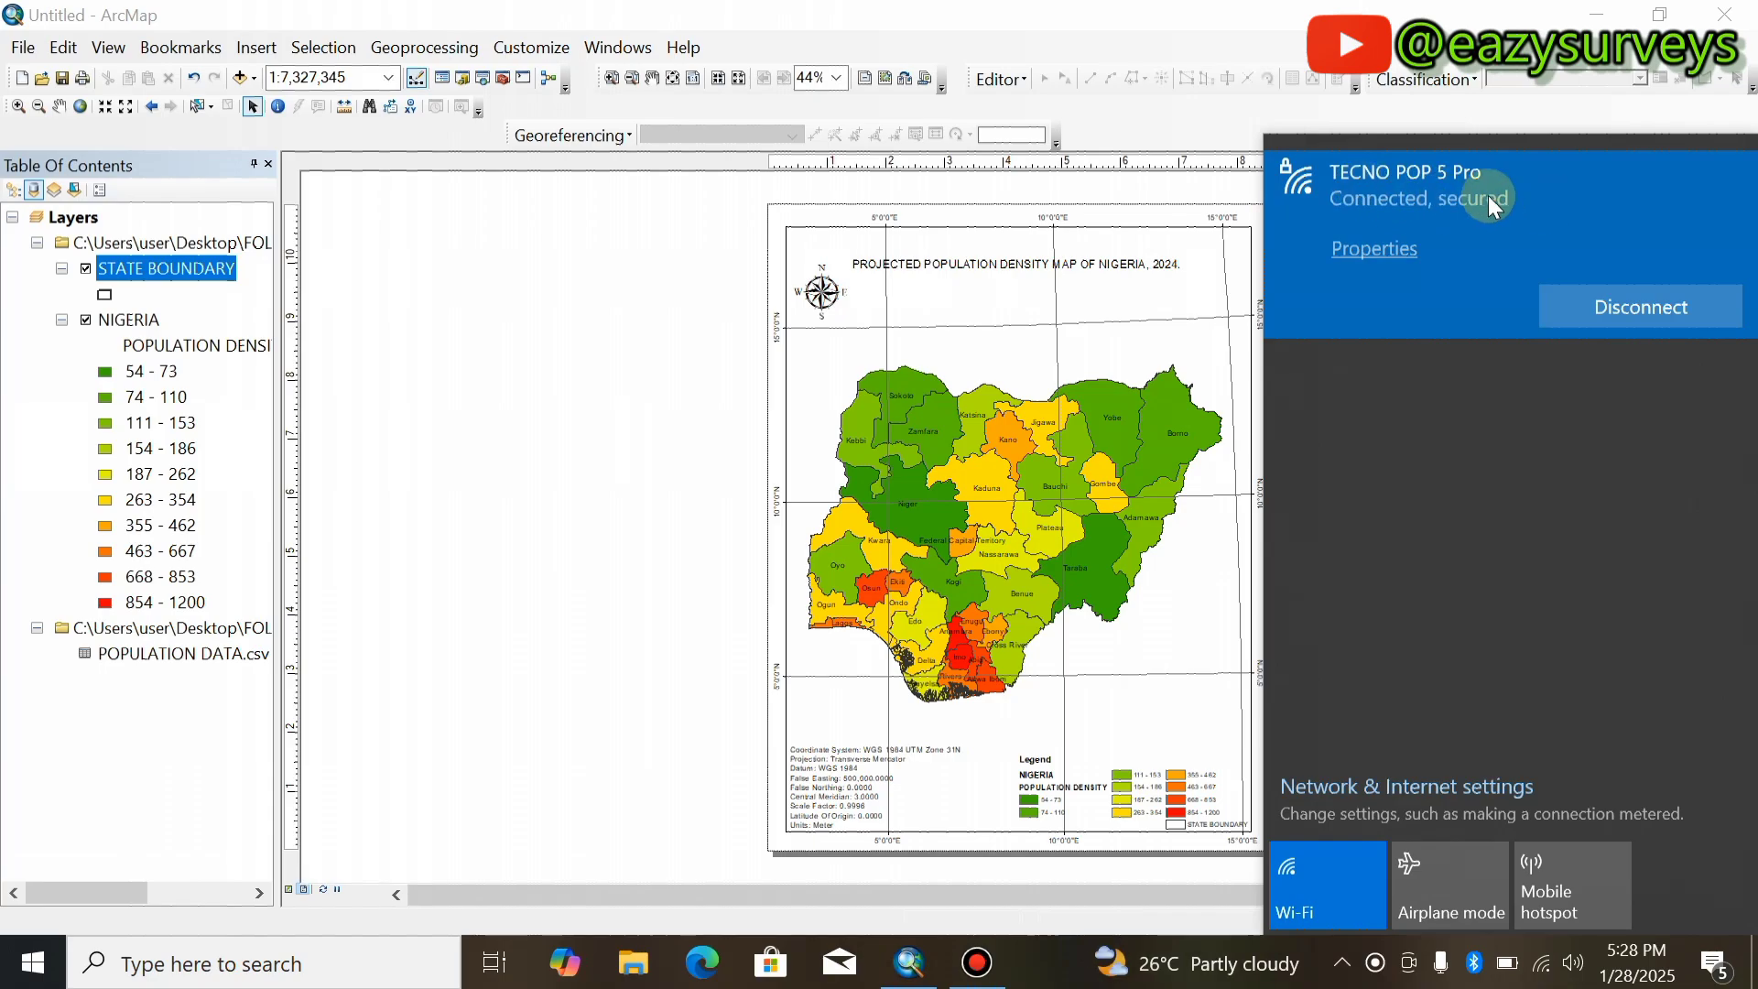
{"action": "left_click", "coordinate": [596, 345]}
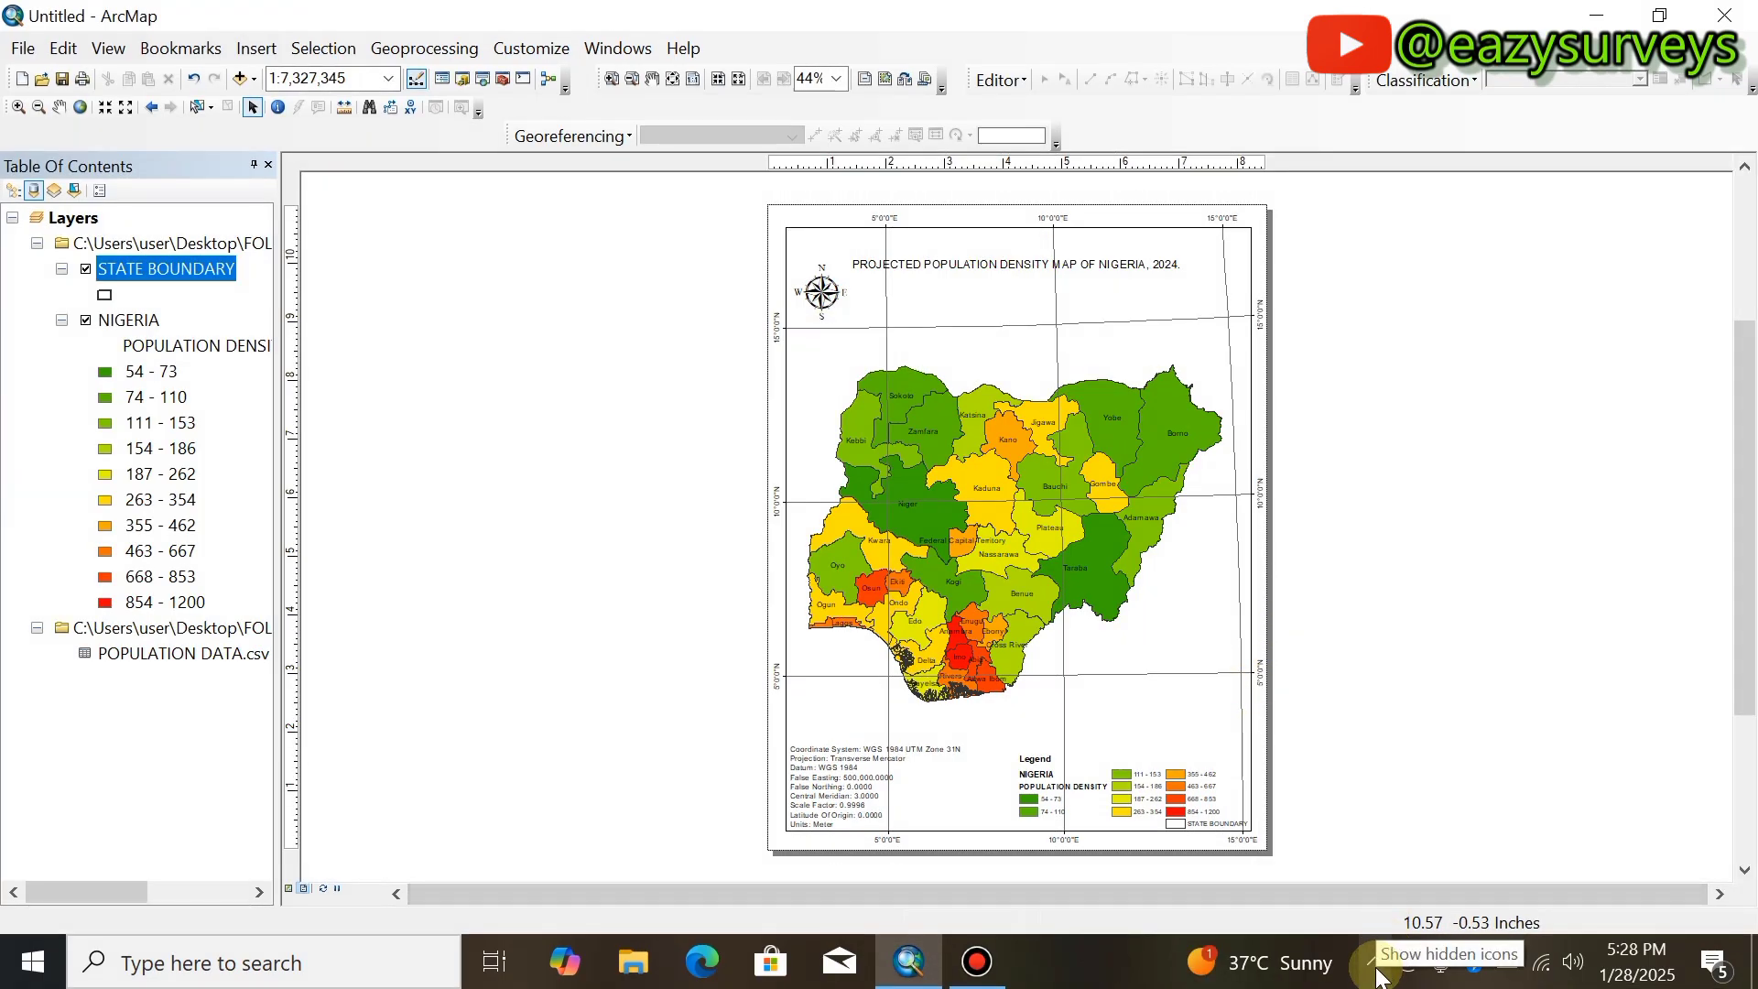
{"action": "left_click", "coordinate": [1376, 966]}
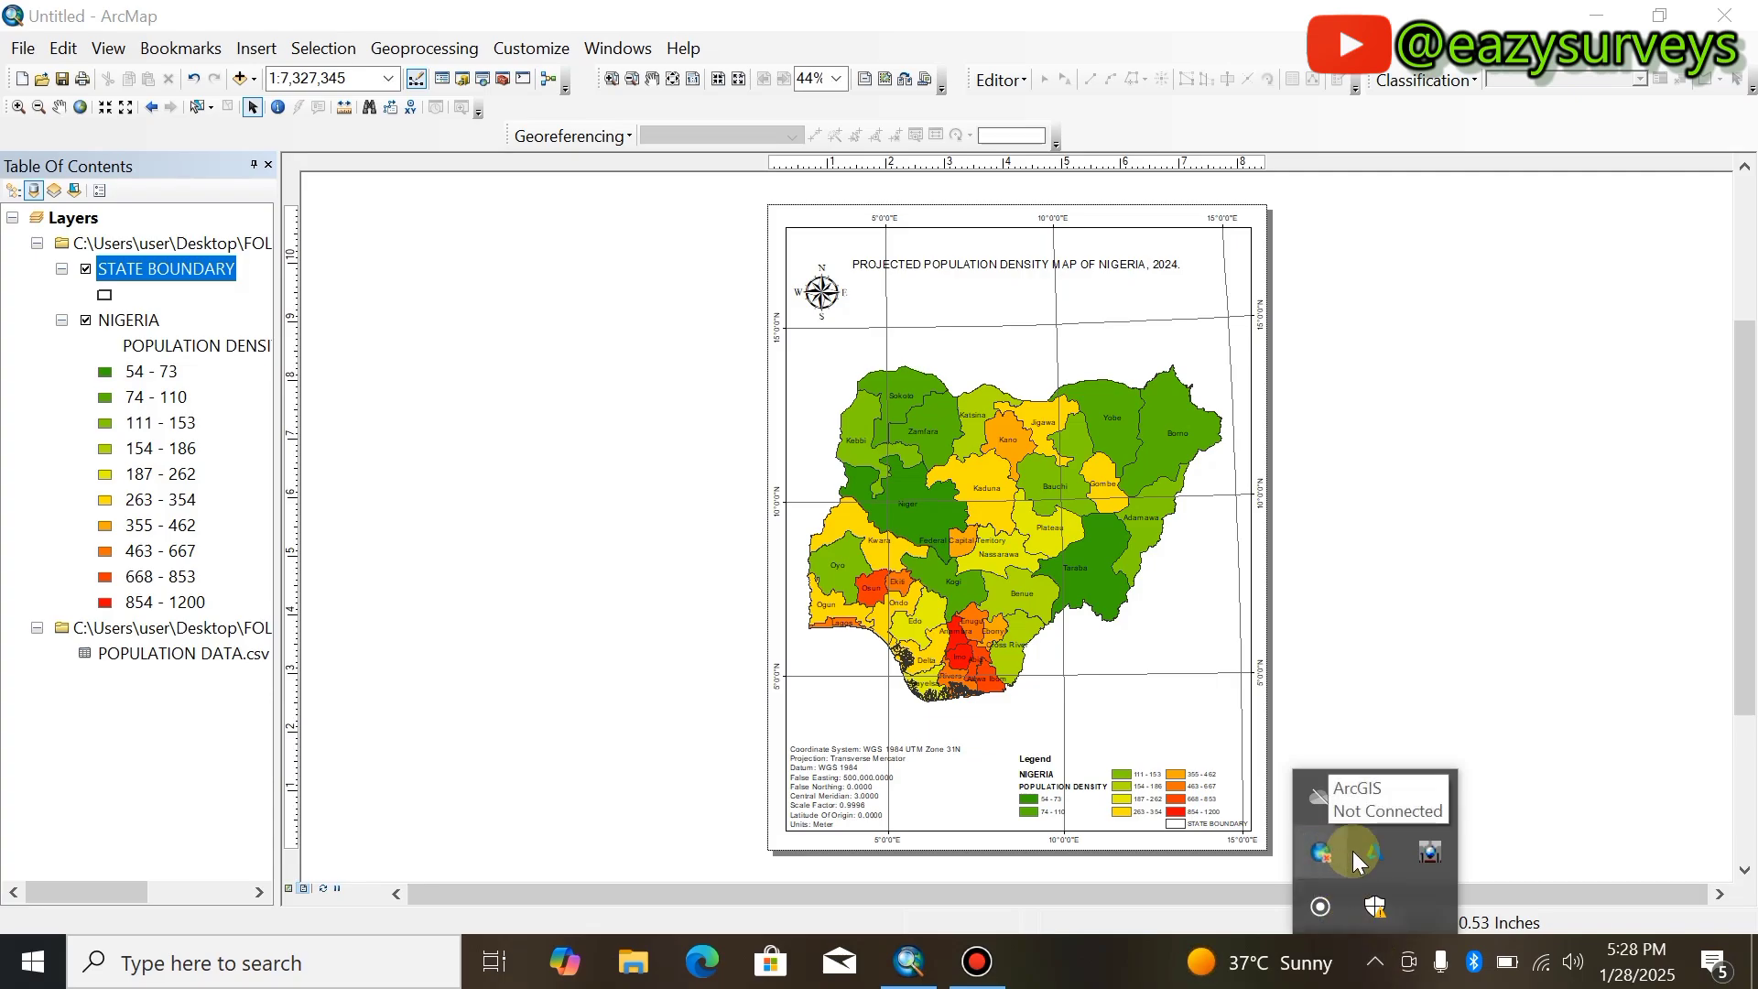
{"action": "left_click", "coordinate": [1412, 606]}
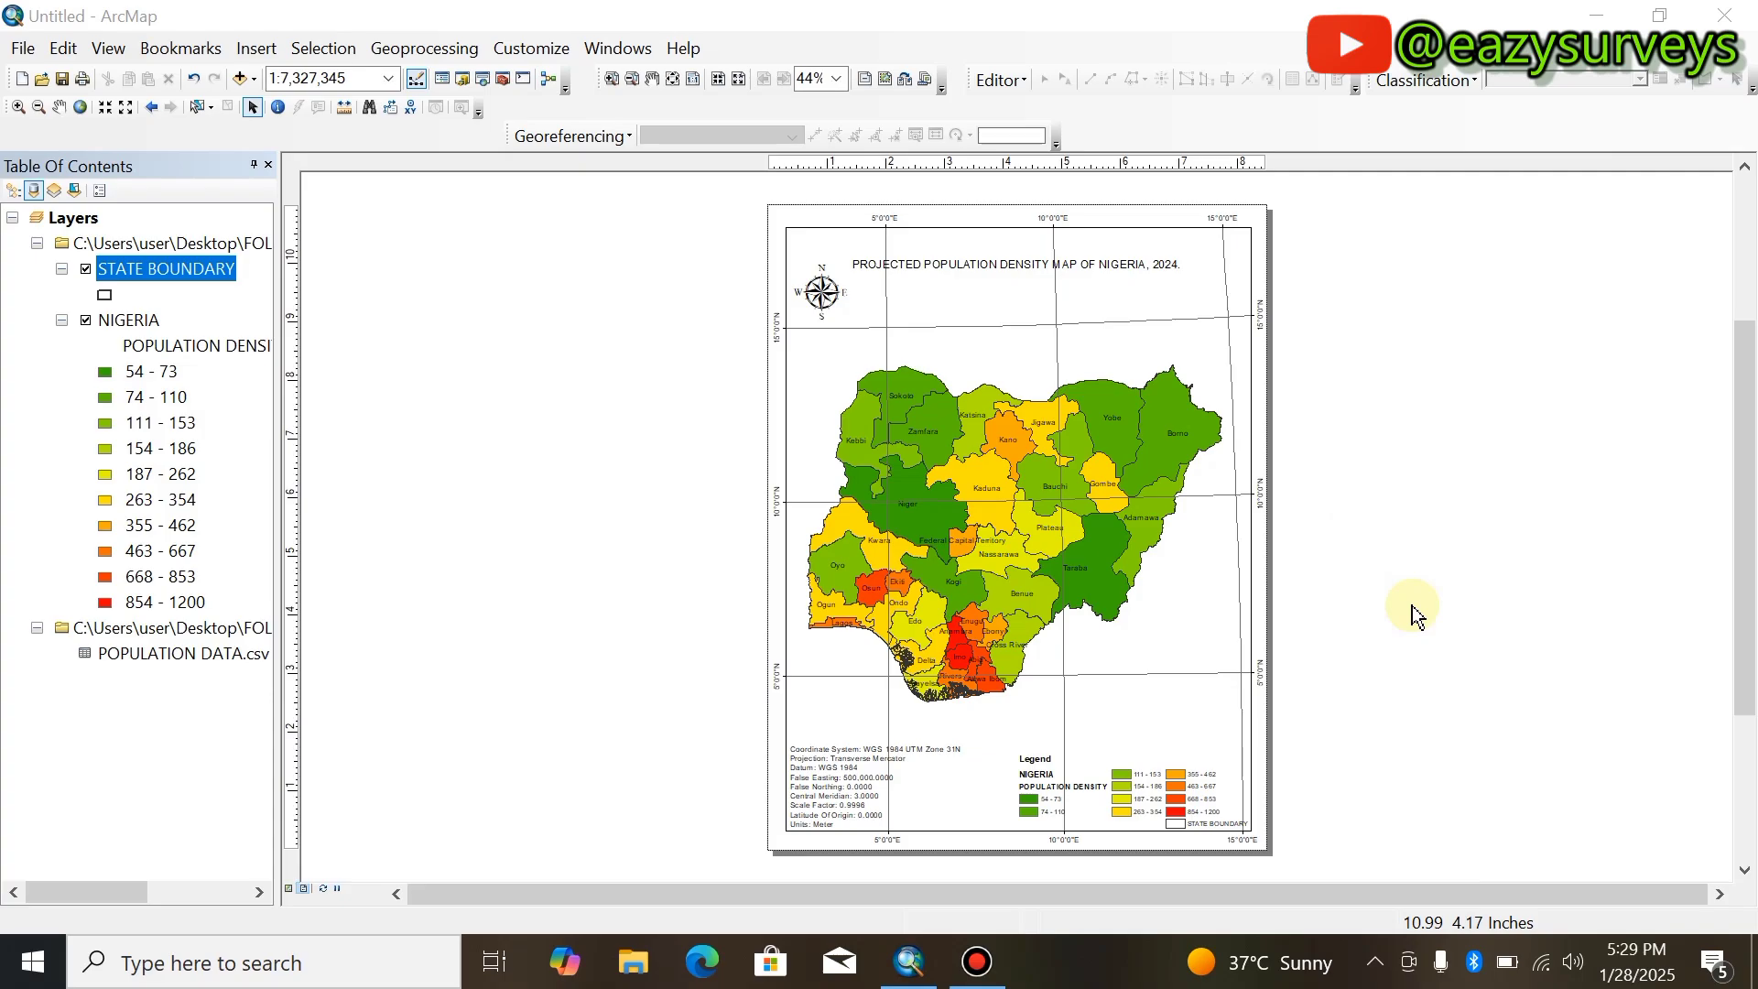
{"action": "left_click", "coordinate": [1378, 962]}
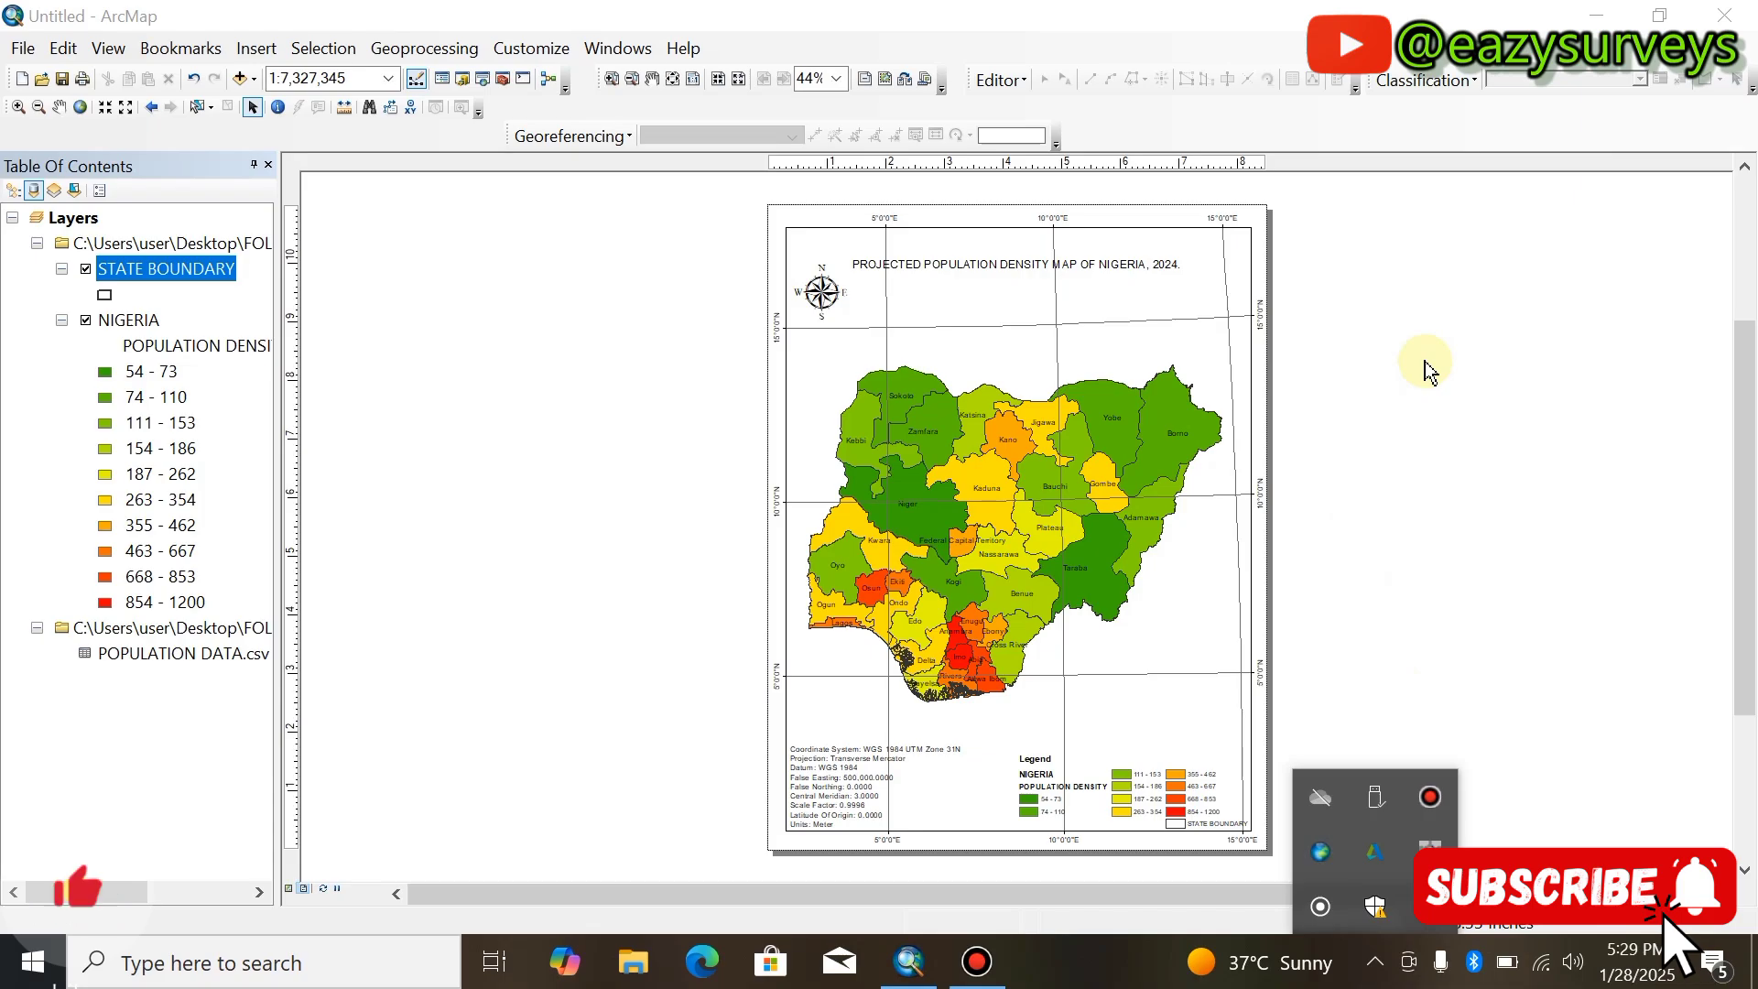
{"action": "left_click", "coordinate": [1373, 675]}
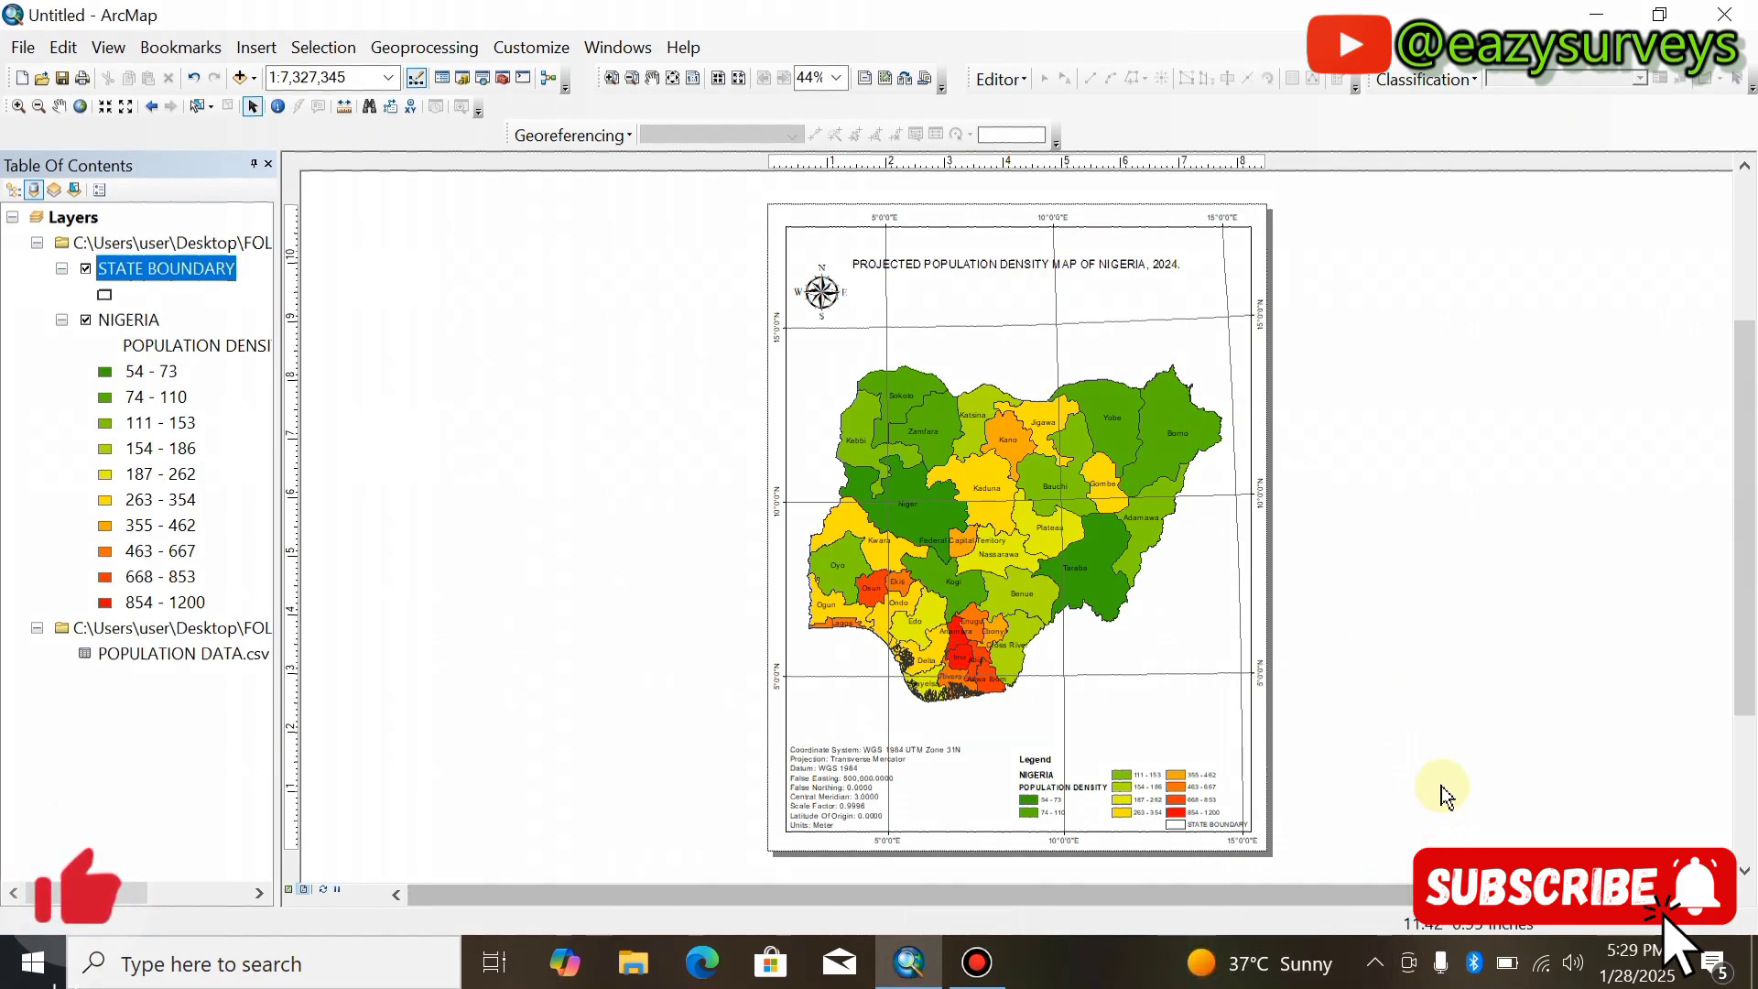
{"action": "left_click", "coordinate": [963, 334]}
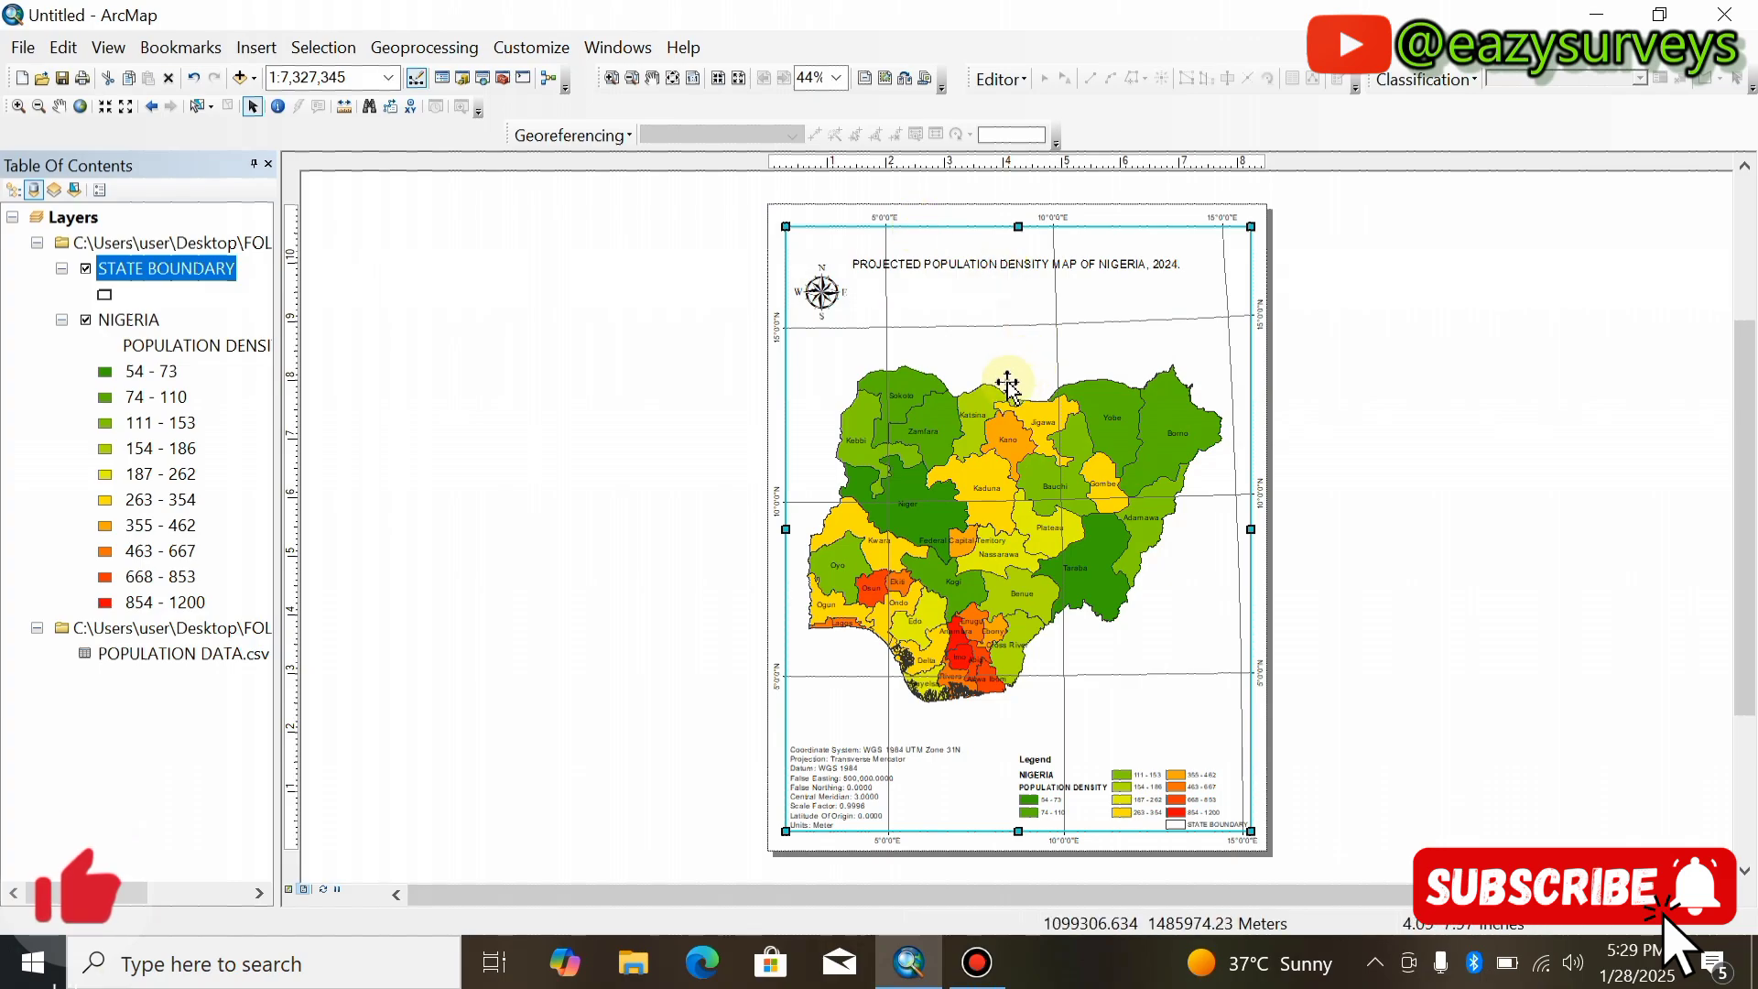
{"action": "left_click", "coordinate": [256, 79]}
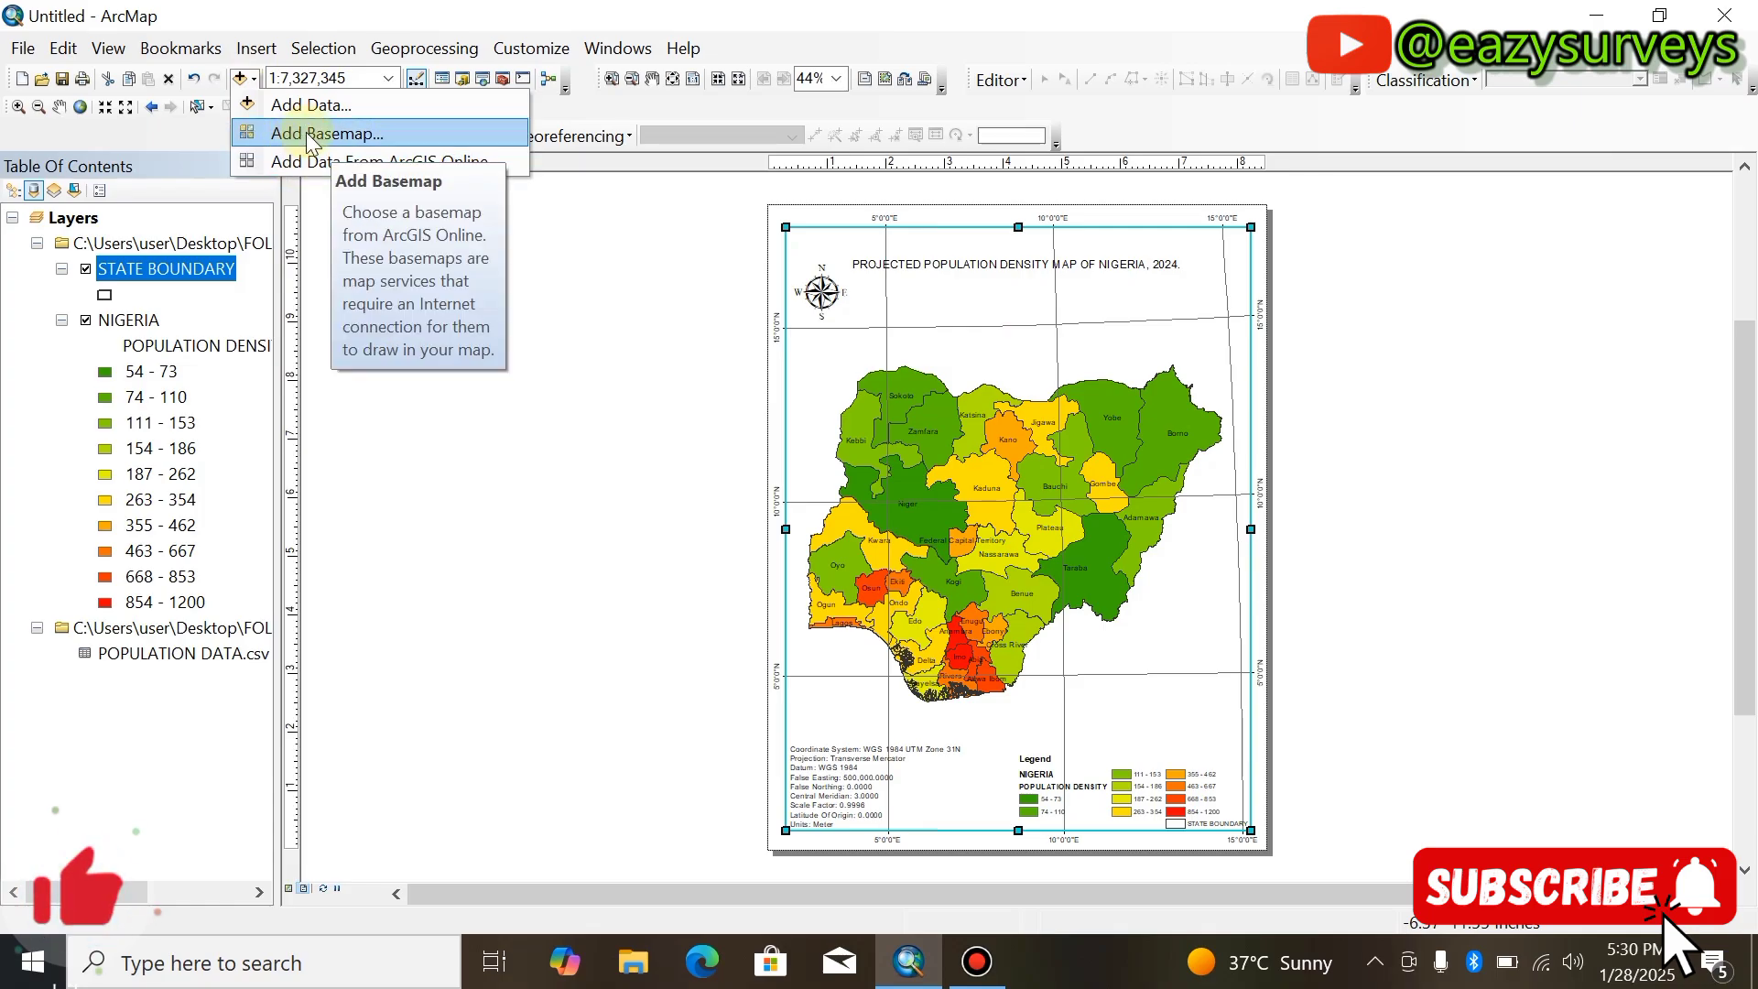
{"action": "left_click", "coordinate": [306, 132]}
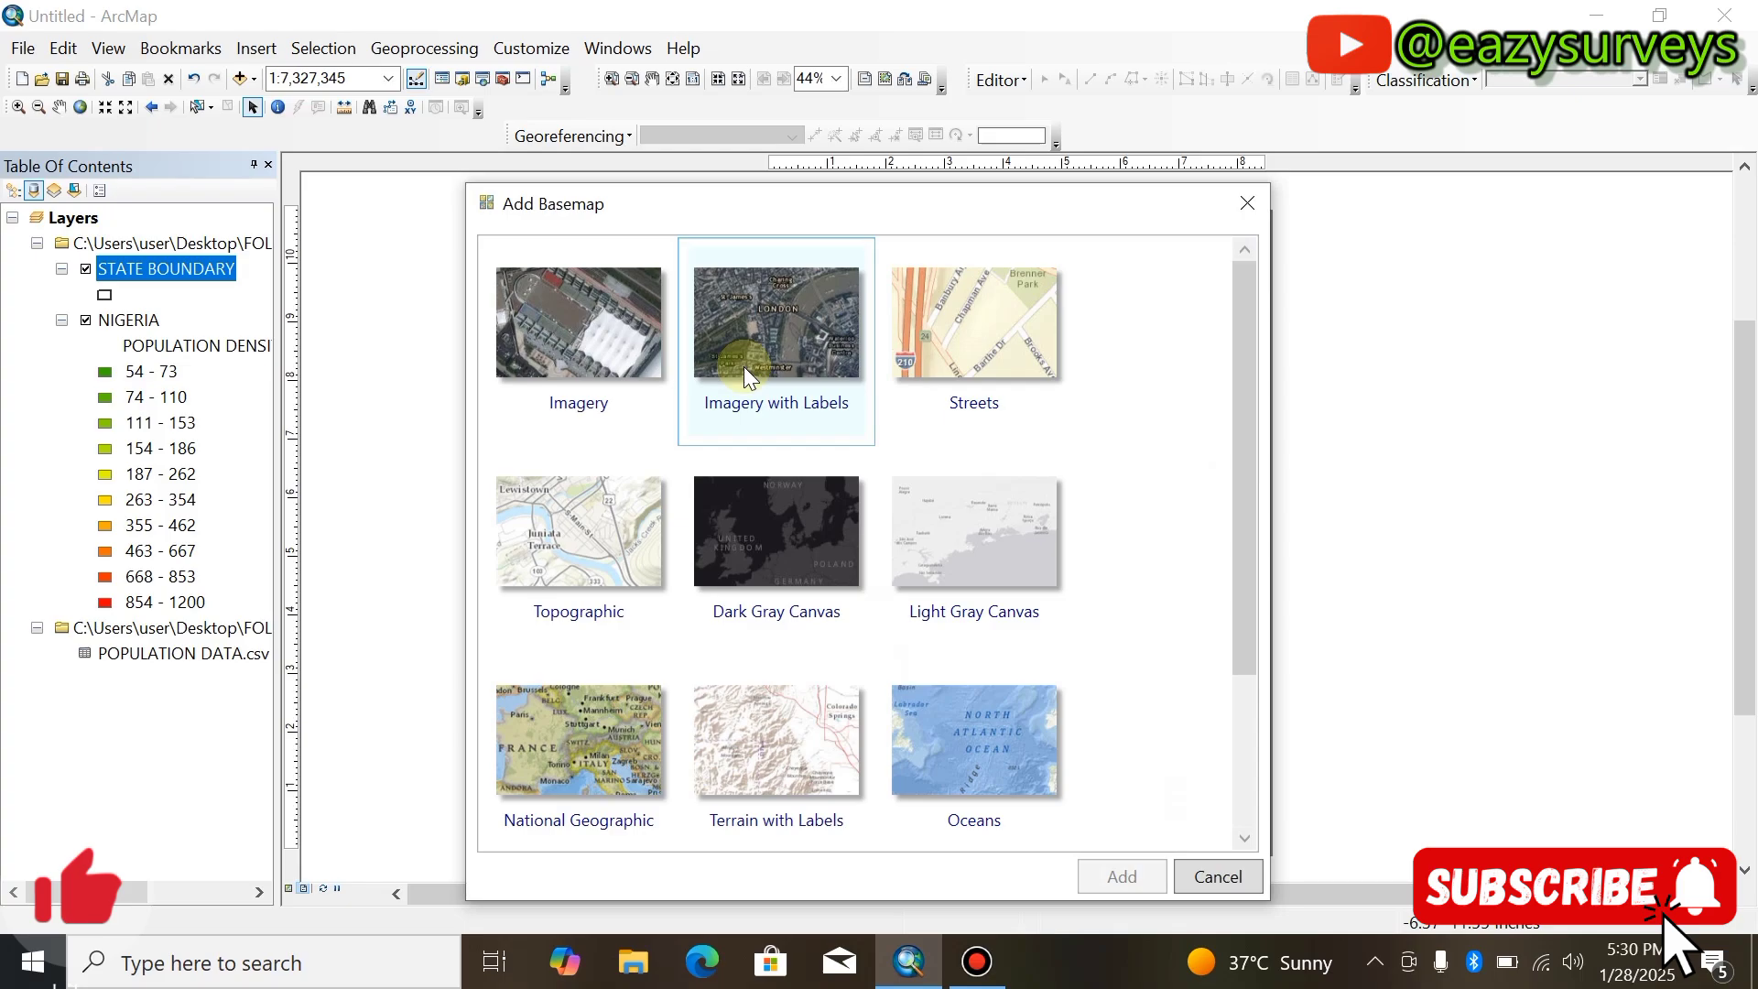
{"action": "double_click", "coordinate": [743, 367]}
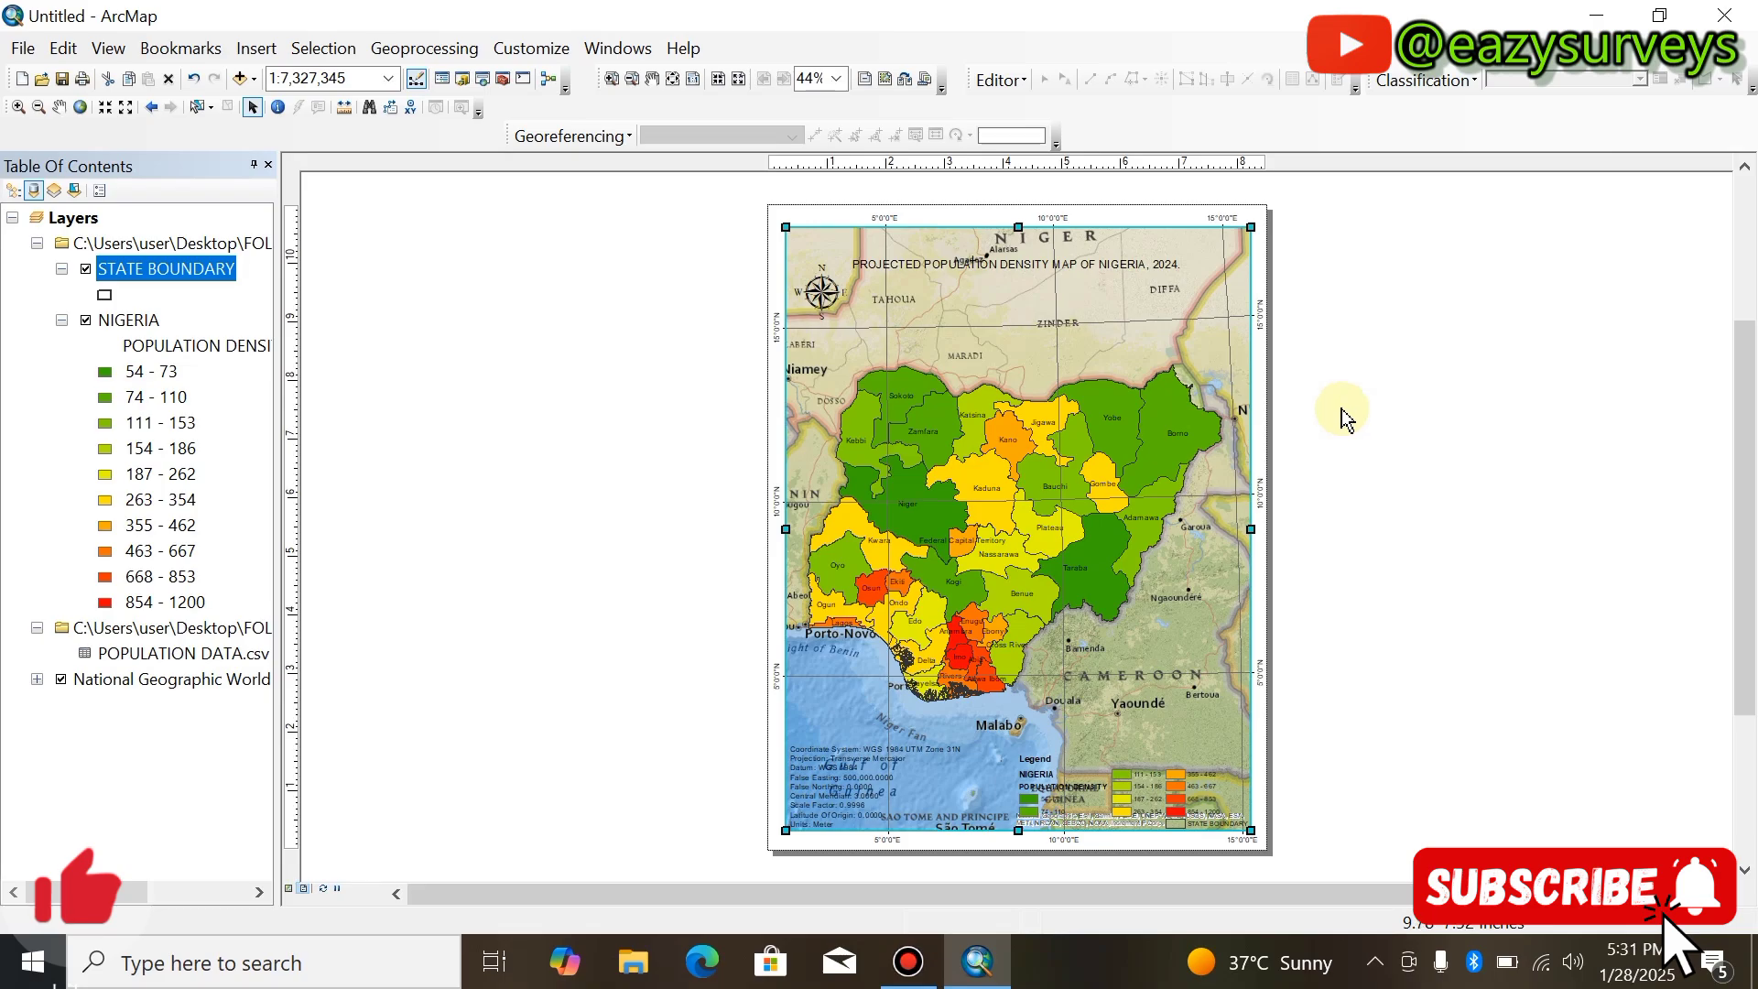
{"action": "scroll", "coordinate": [1008, 503], "scroll_direction": "up", "scroll_amount": 2}
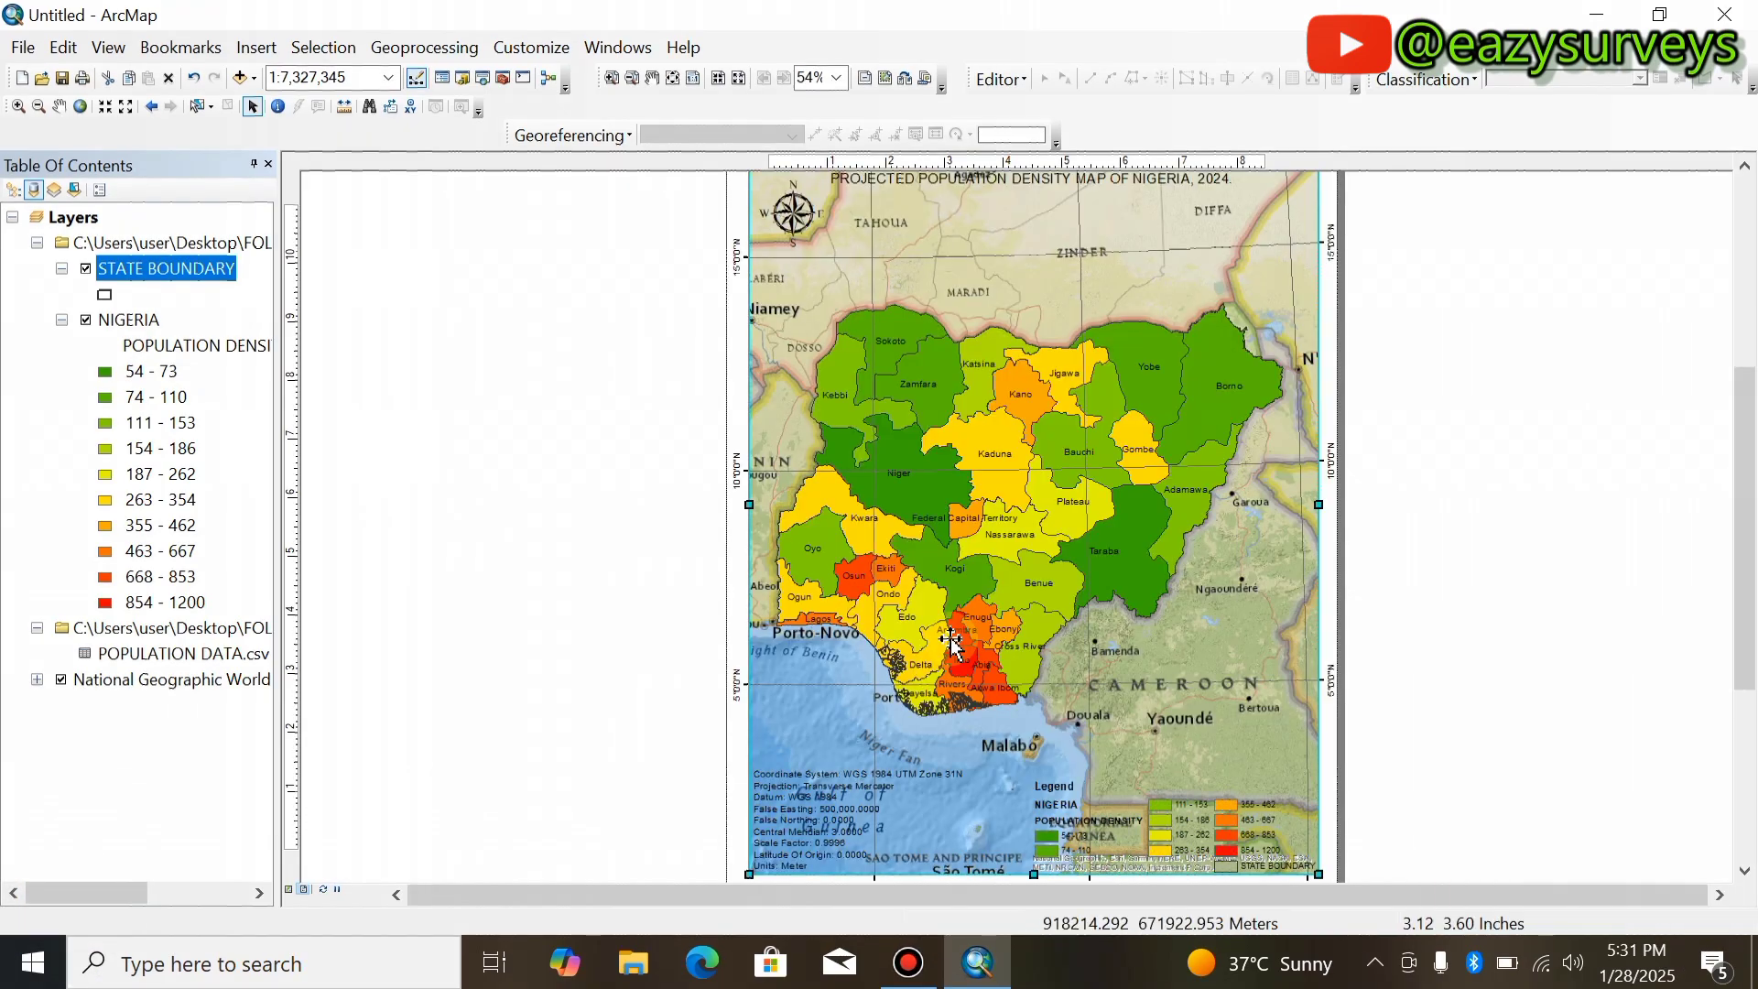
{"action": "scroll", "coordinate": [952, 646], "scroll_direction": "up", "scroll_amount": 1}
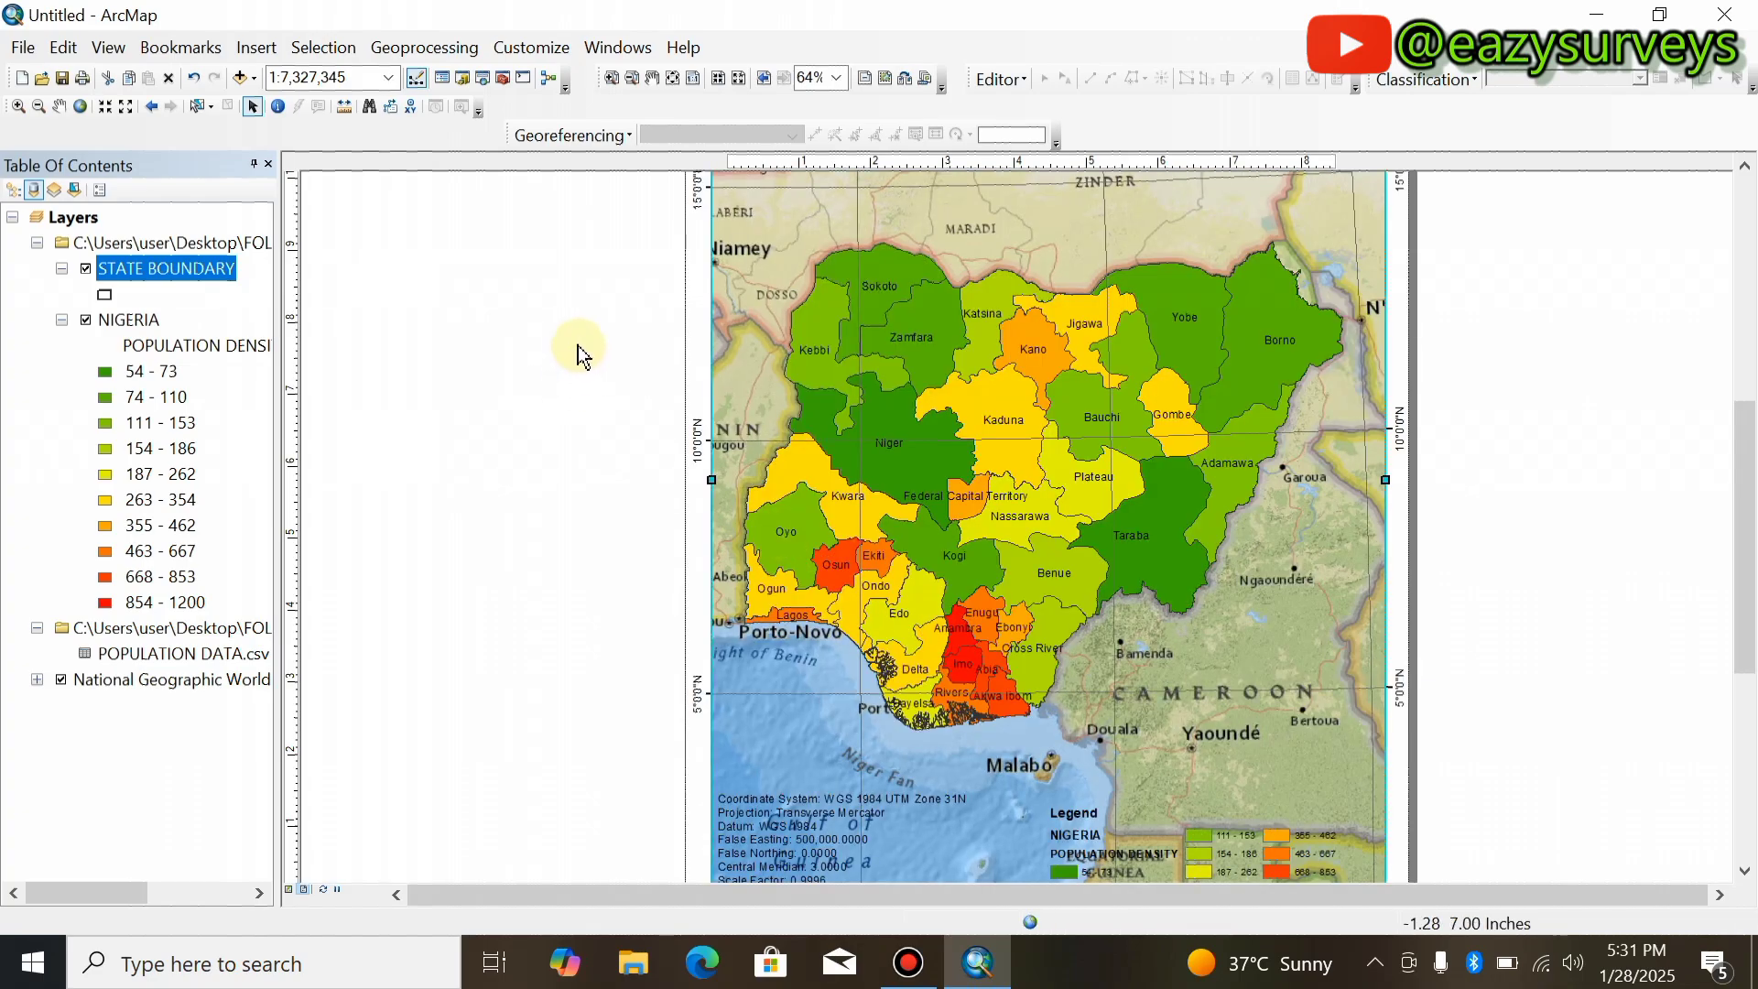
{"action": "right_click", "coordinate": [577, 356]}
{"action": "left_click", "coordinate": [615, 360]}
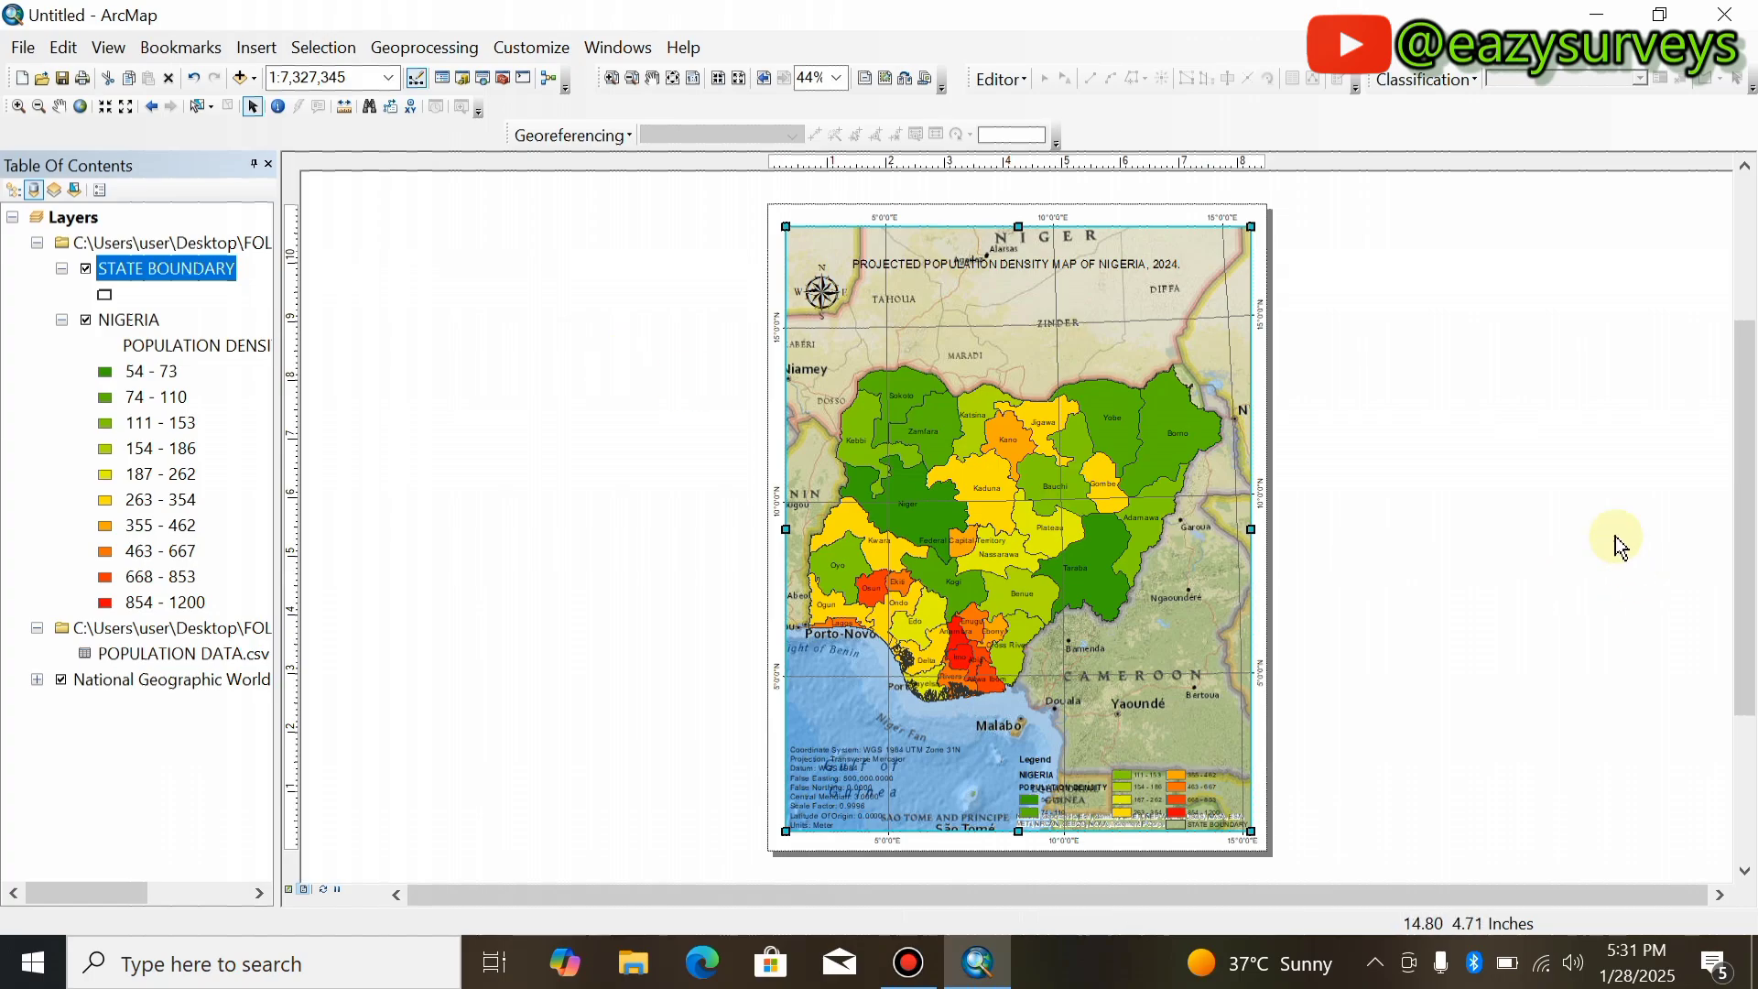
{"action": "left_click", "coordinate": [1566, 513]}
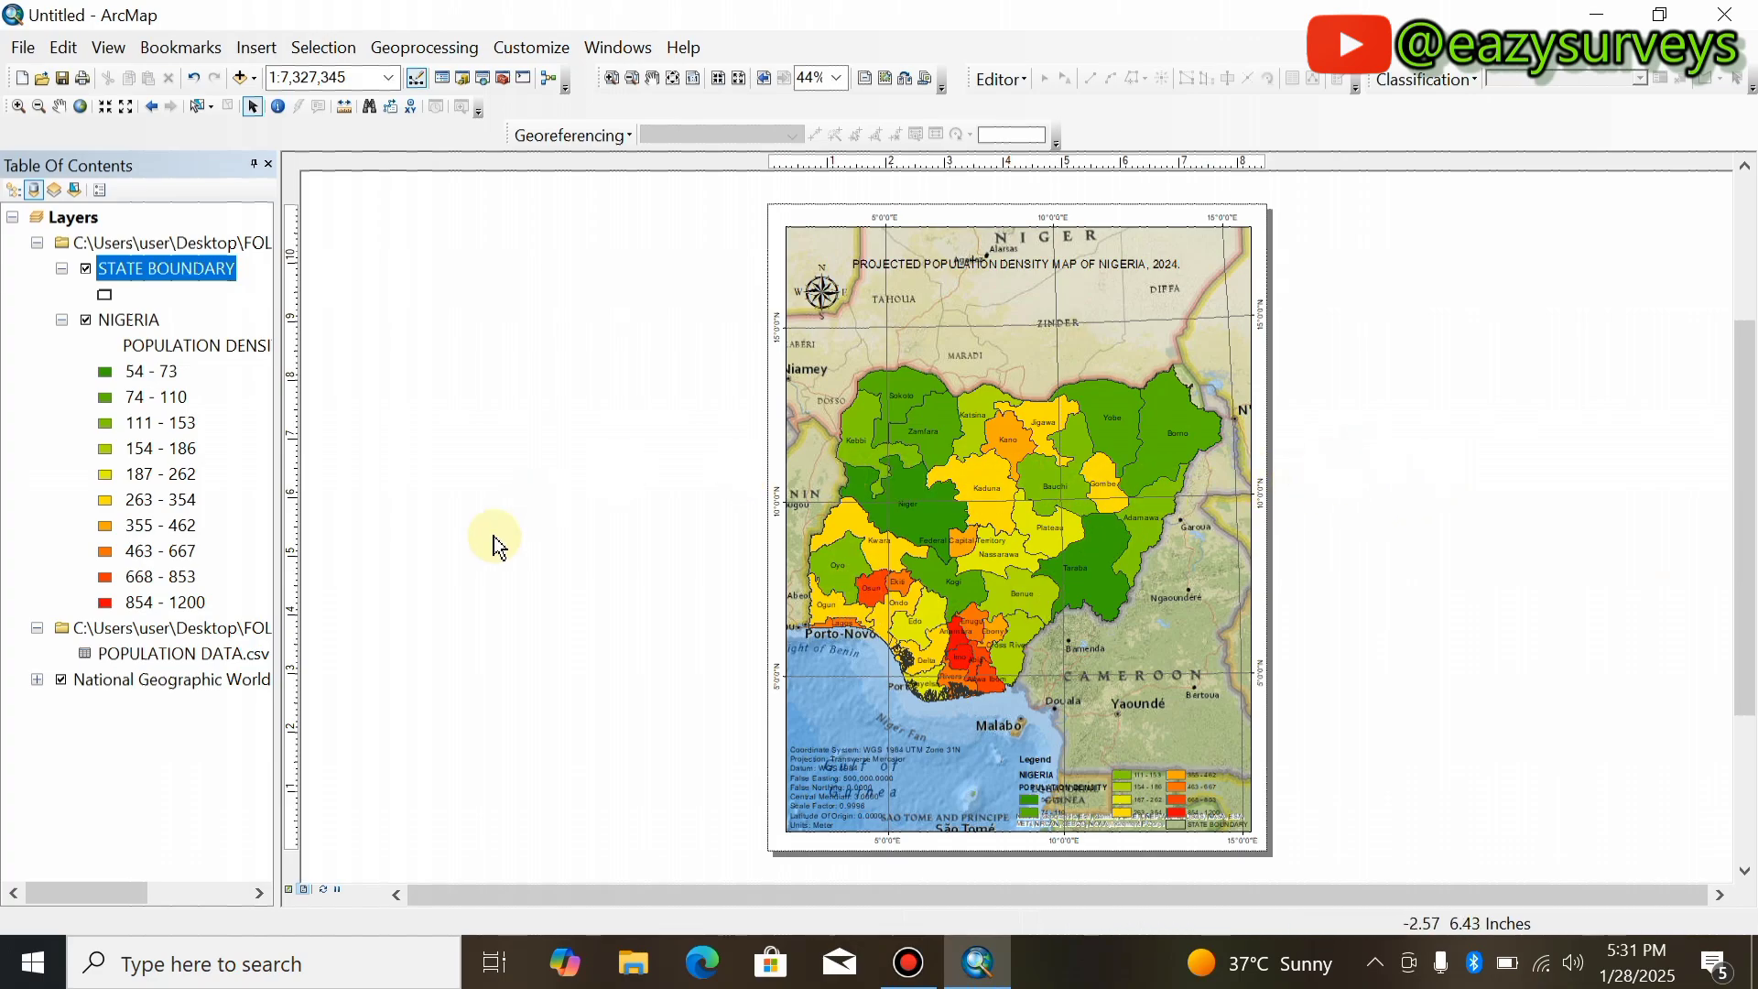
Hide the National Geographic basemap and add the Light Gray Canvas basemap.
{"action": "left_click", "coordinate": [61, 680]}
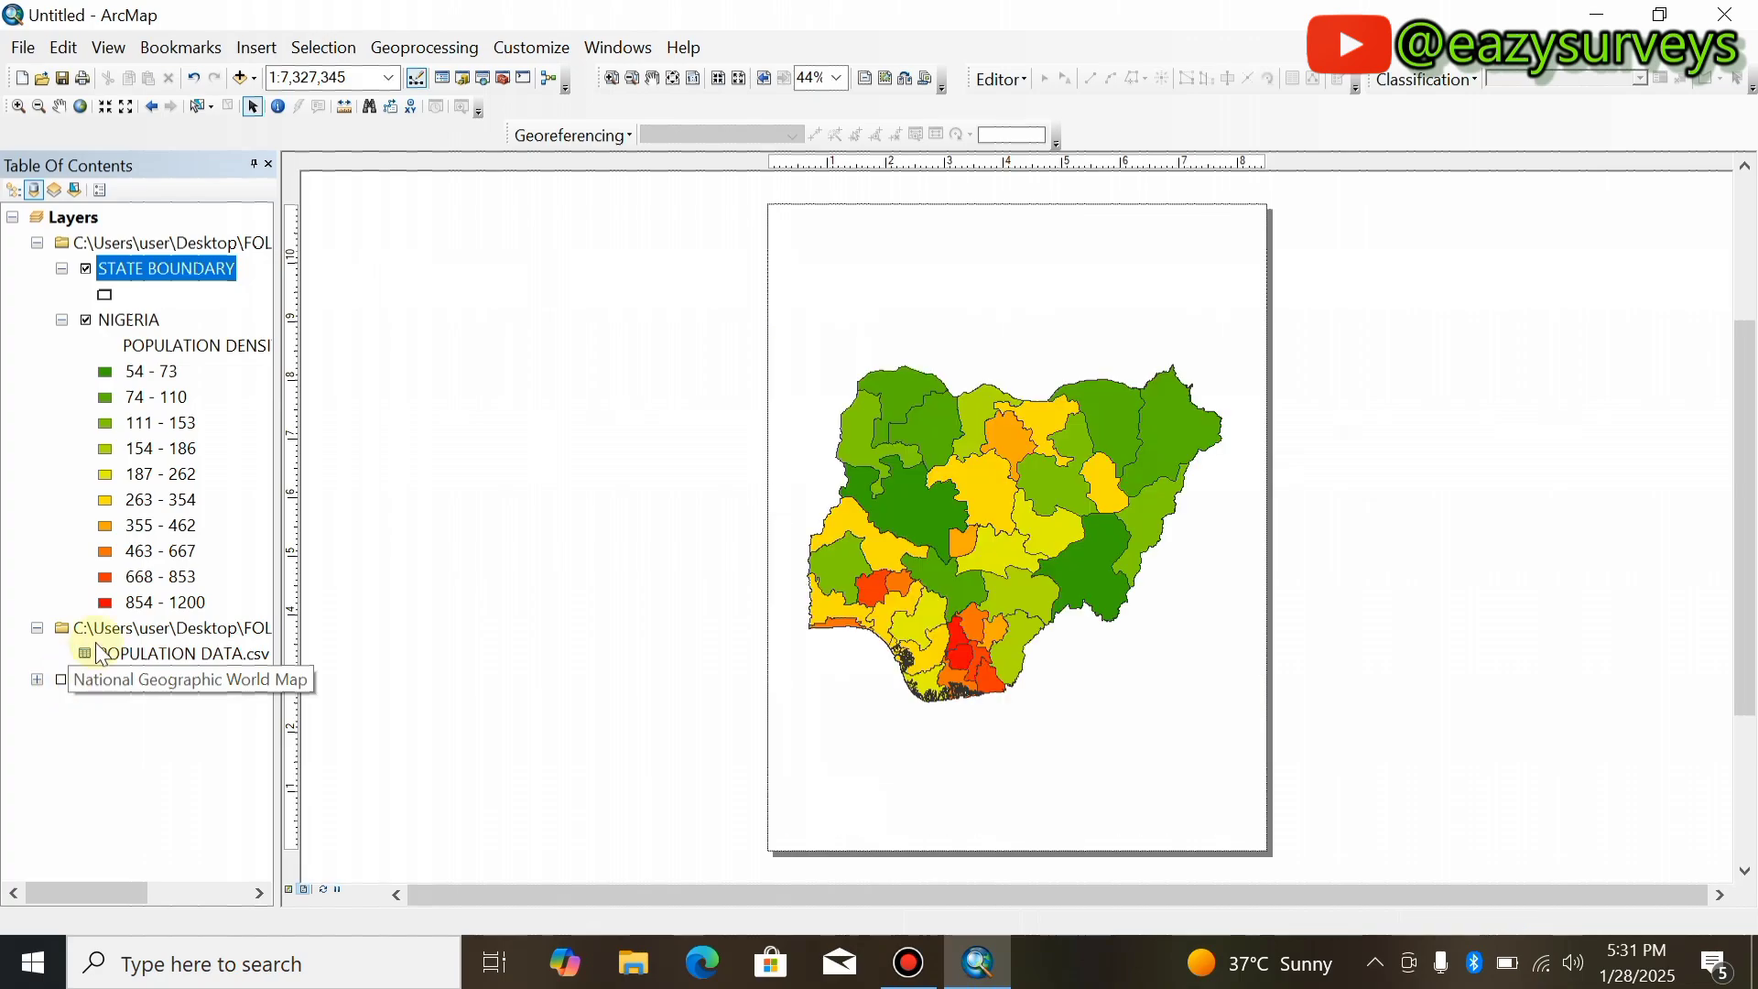
{"action": "left_click", "coordinate": [255, 79]}
{"action": "left_click", "coordinate": [307, 132]}
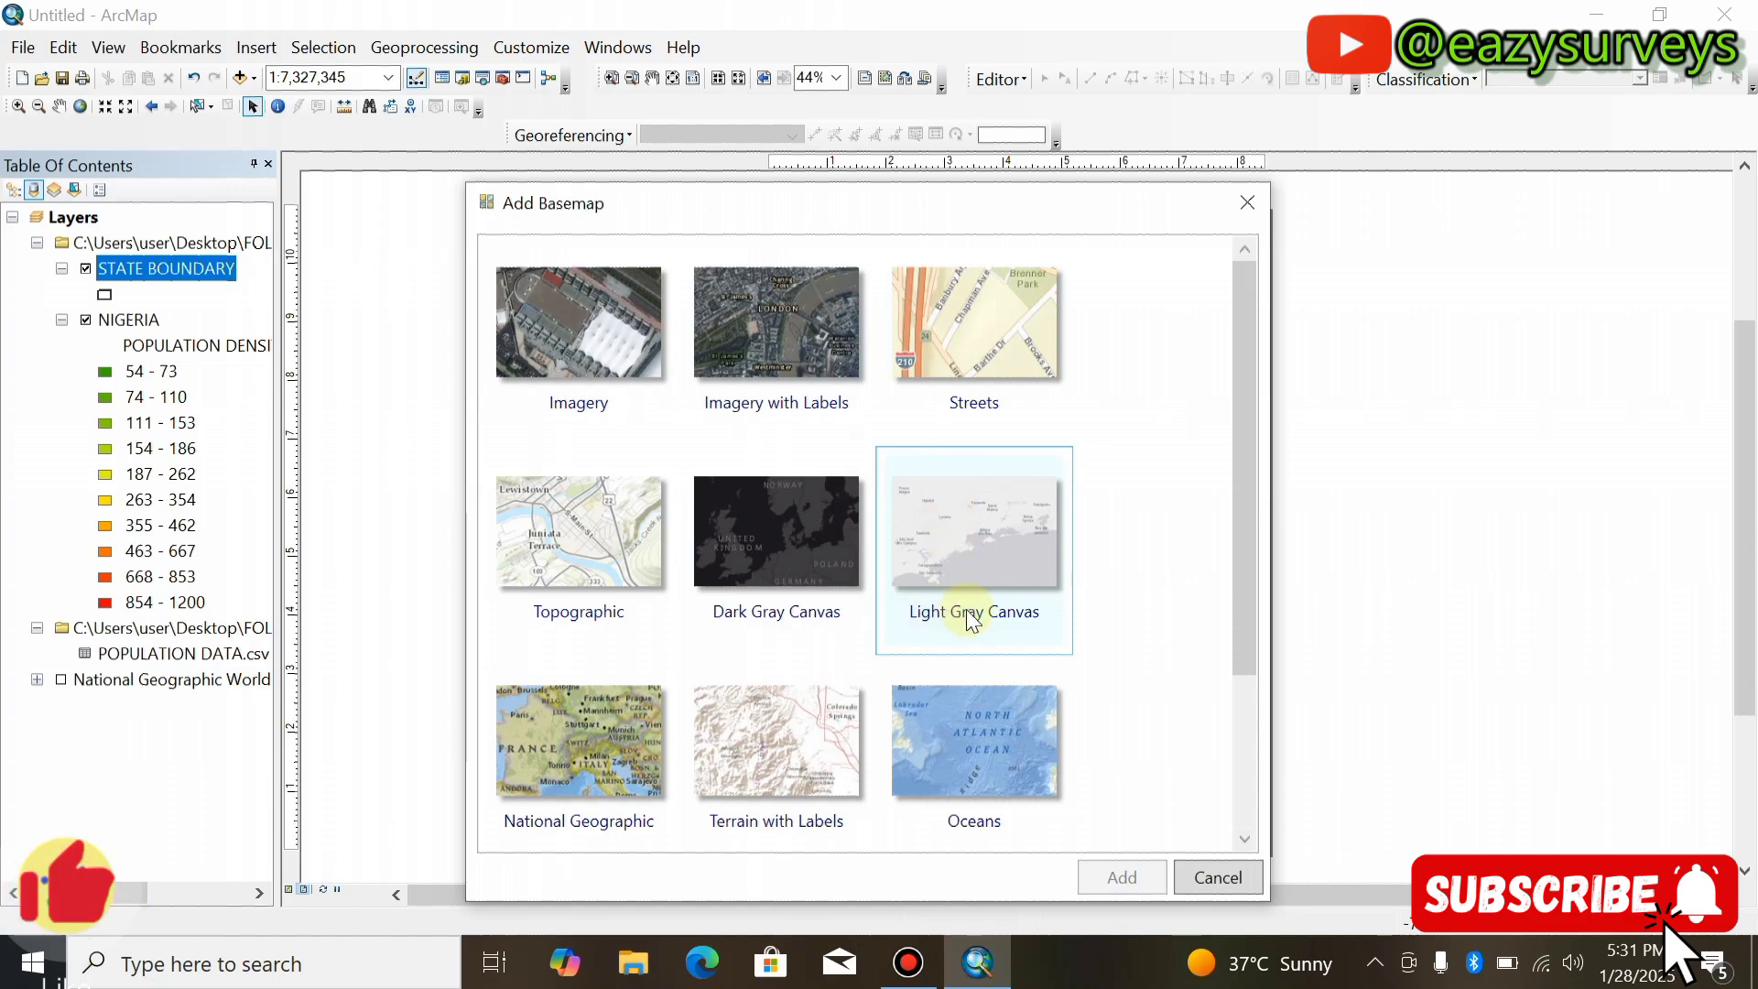
{"action": "left_click", "coordinate": [978, 526]}
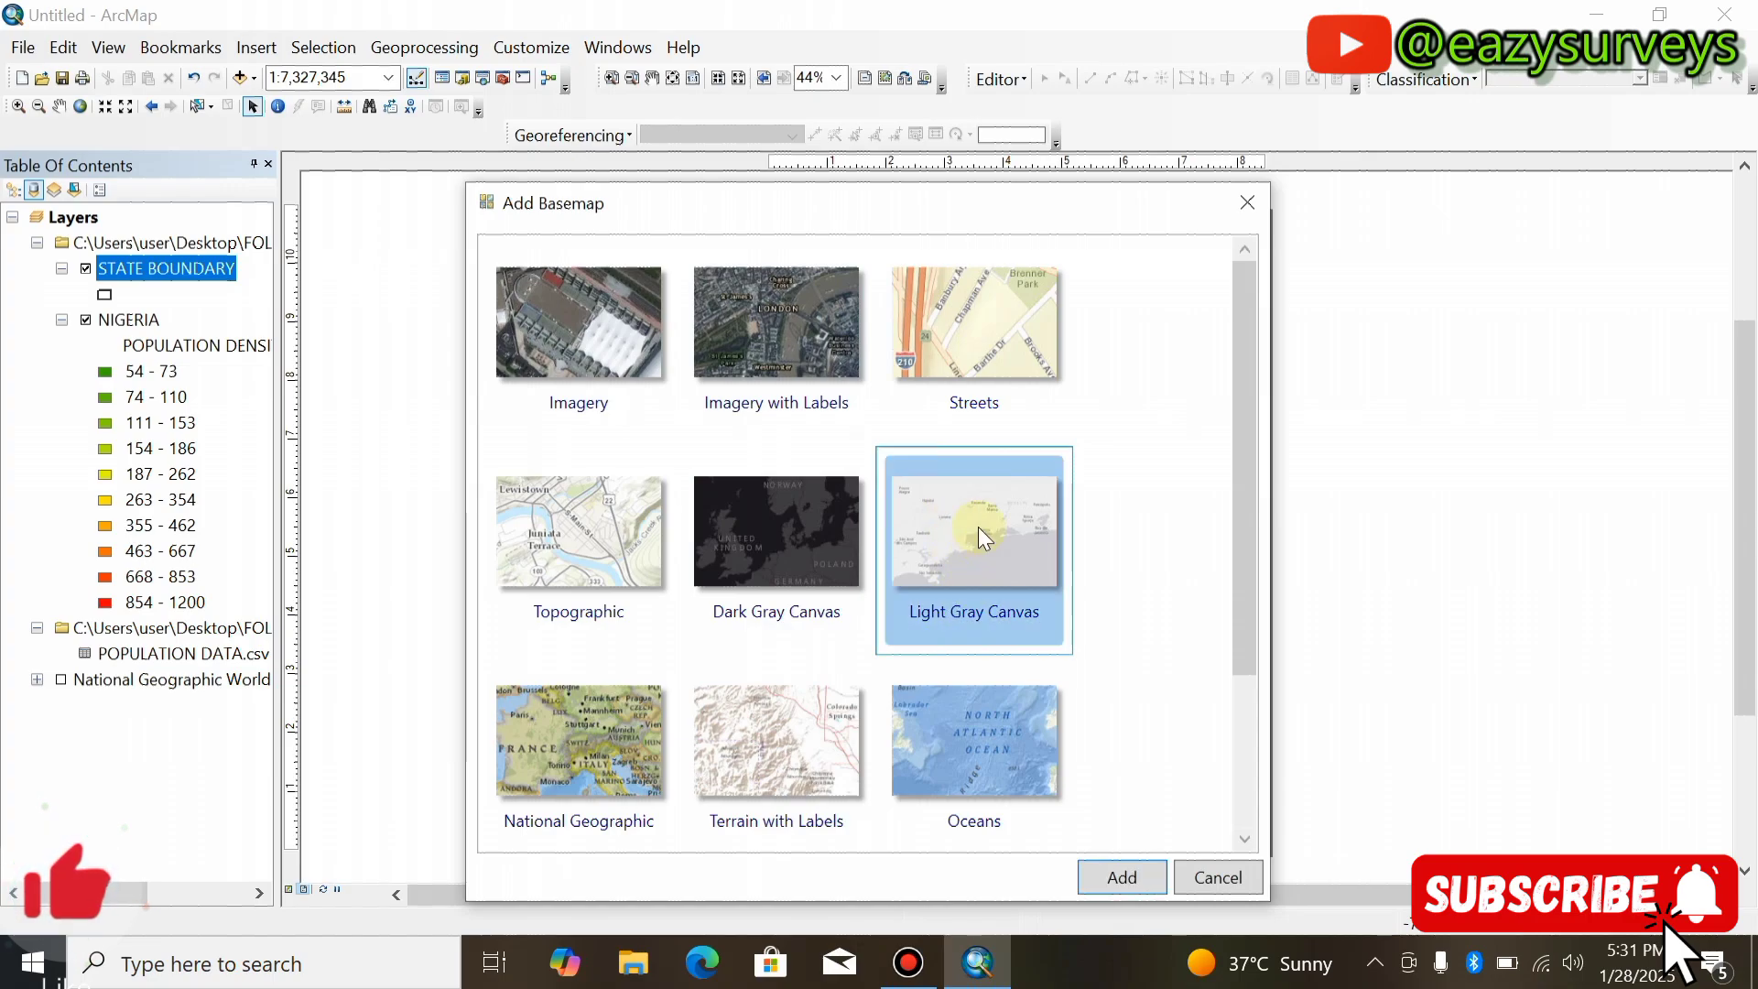
{"action": "left_click", "coordinate": [1122, 877]}
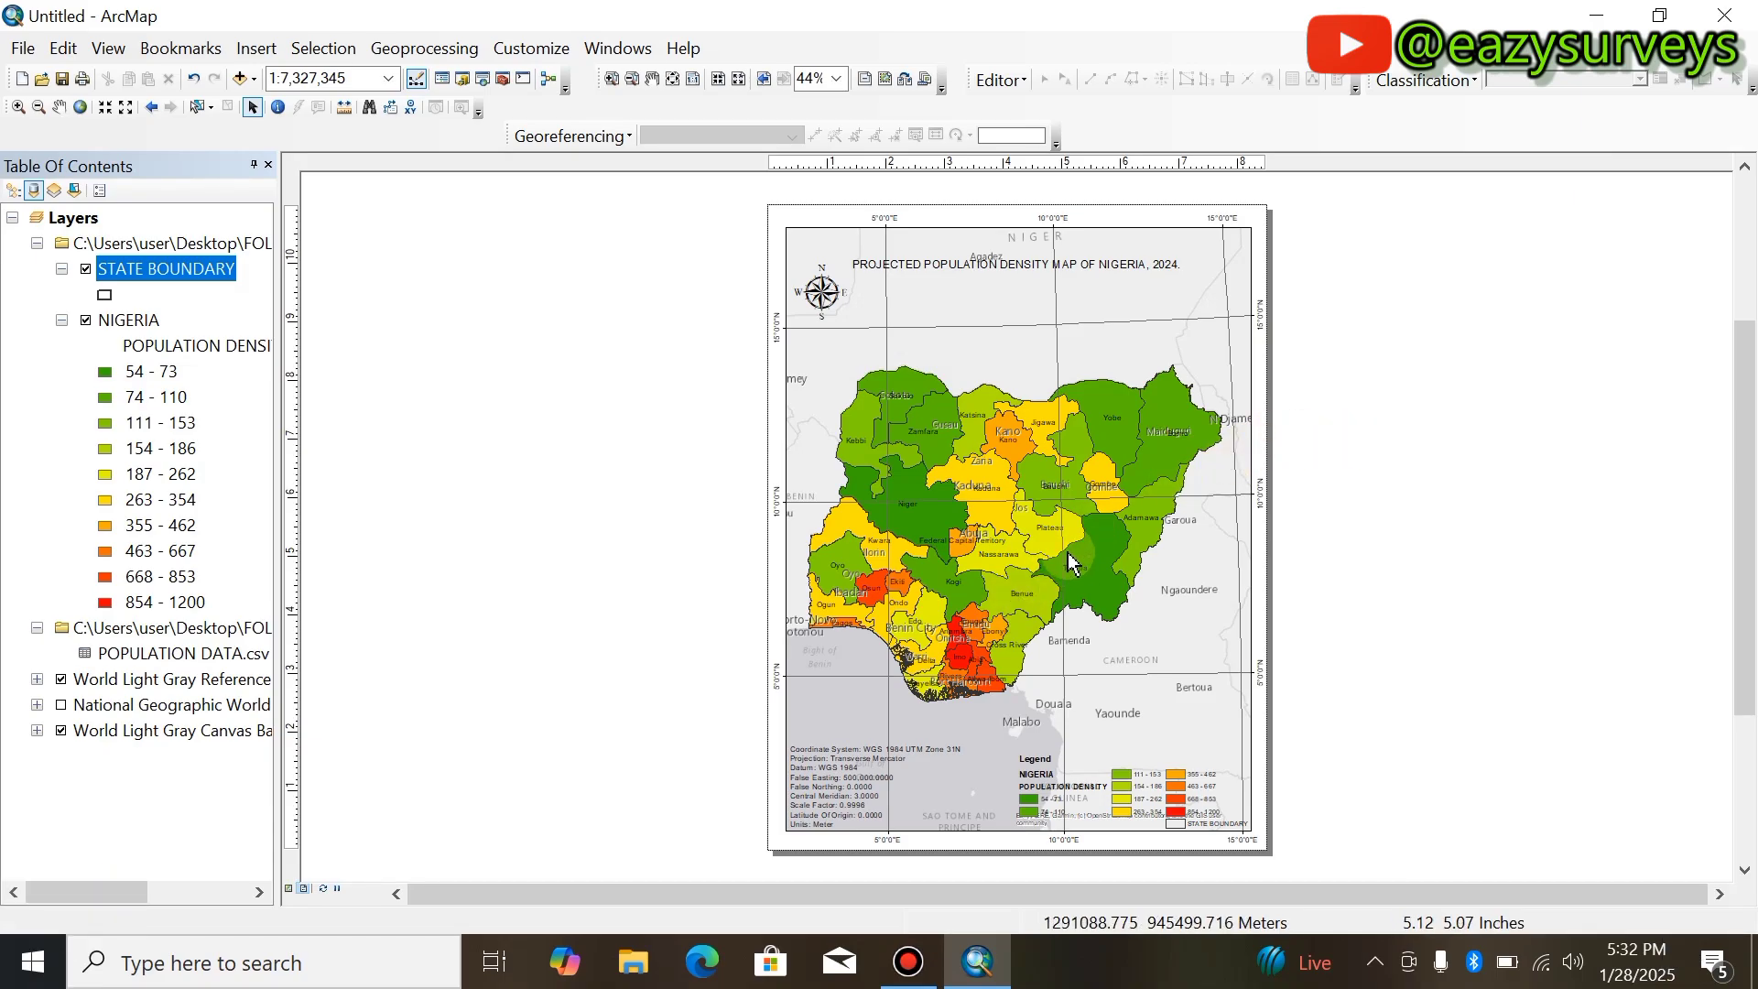
Hide the Light Gray Reference and Canvas Base layers and show National Geographic again.
{"action": "scroll", "coordinate": [1068, 552], "scroll_direction": "up", "scroll_amount": 2}
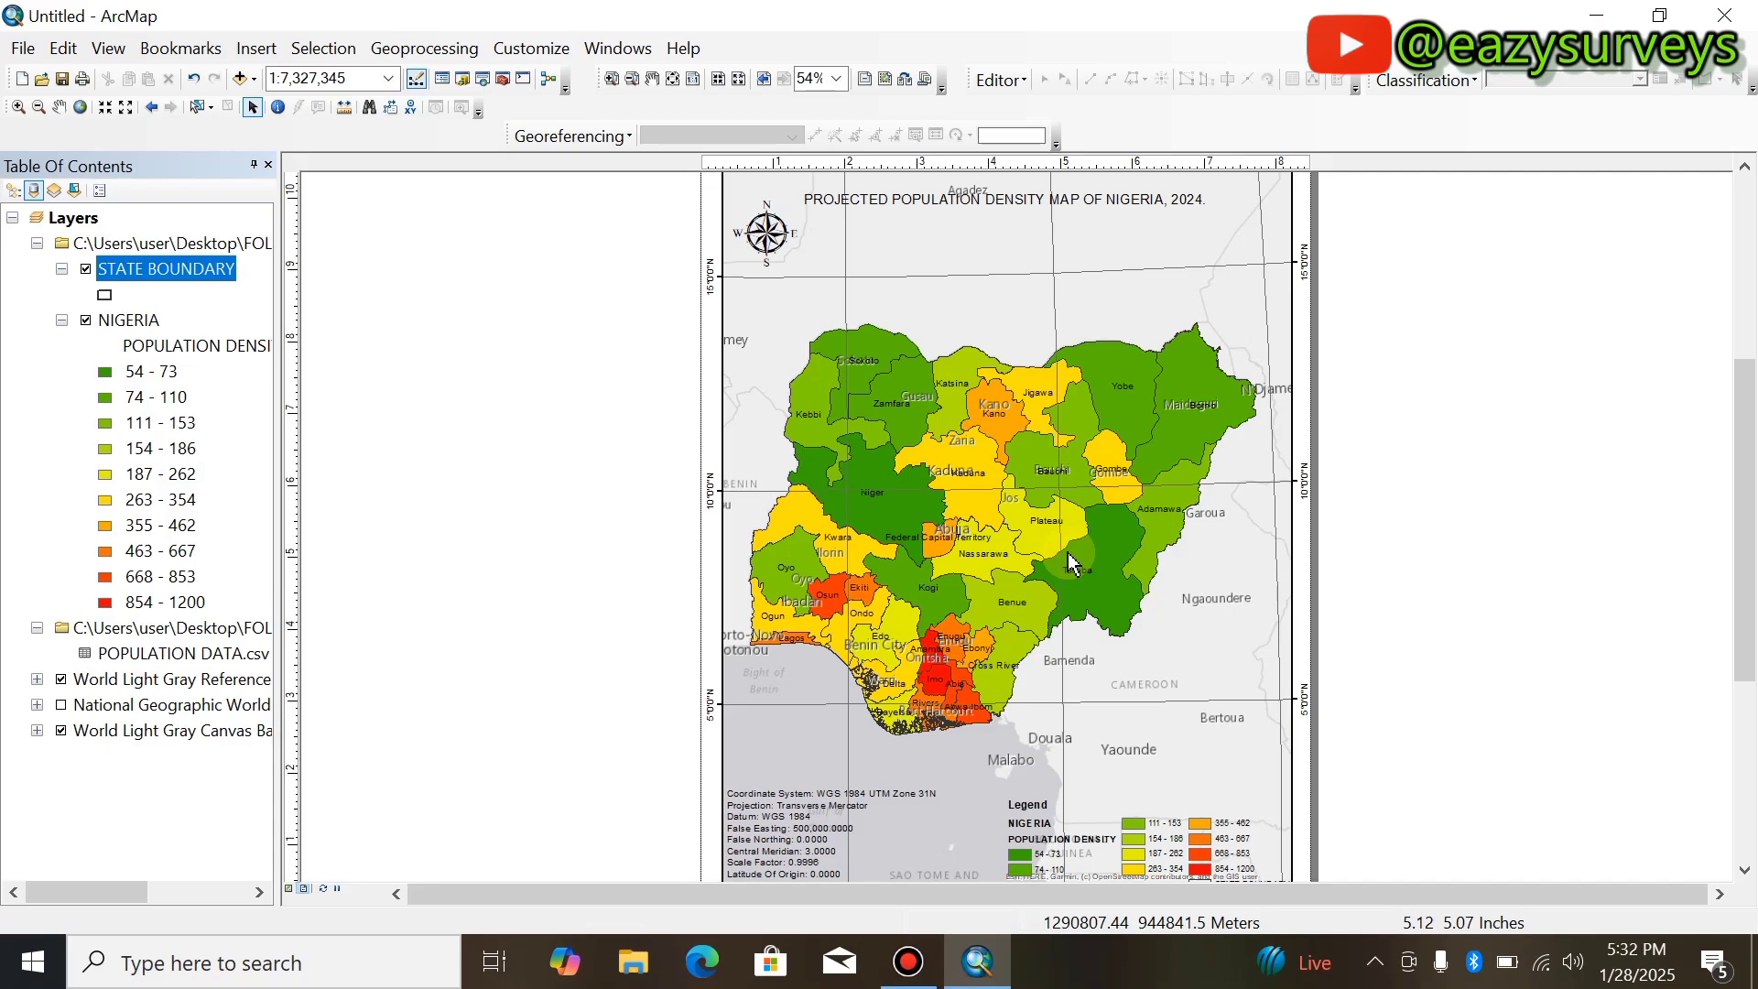
{"action": "scroll", "coordinate": [1068, 558], "scroll_direction": "down", "scroll_amount": 2}
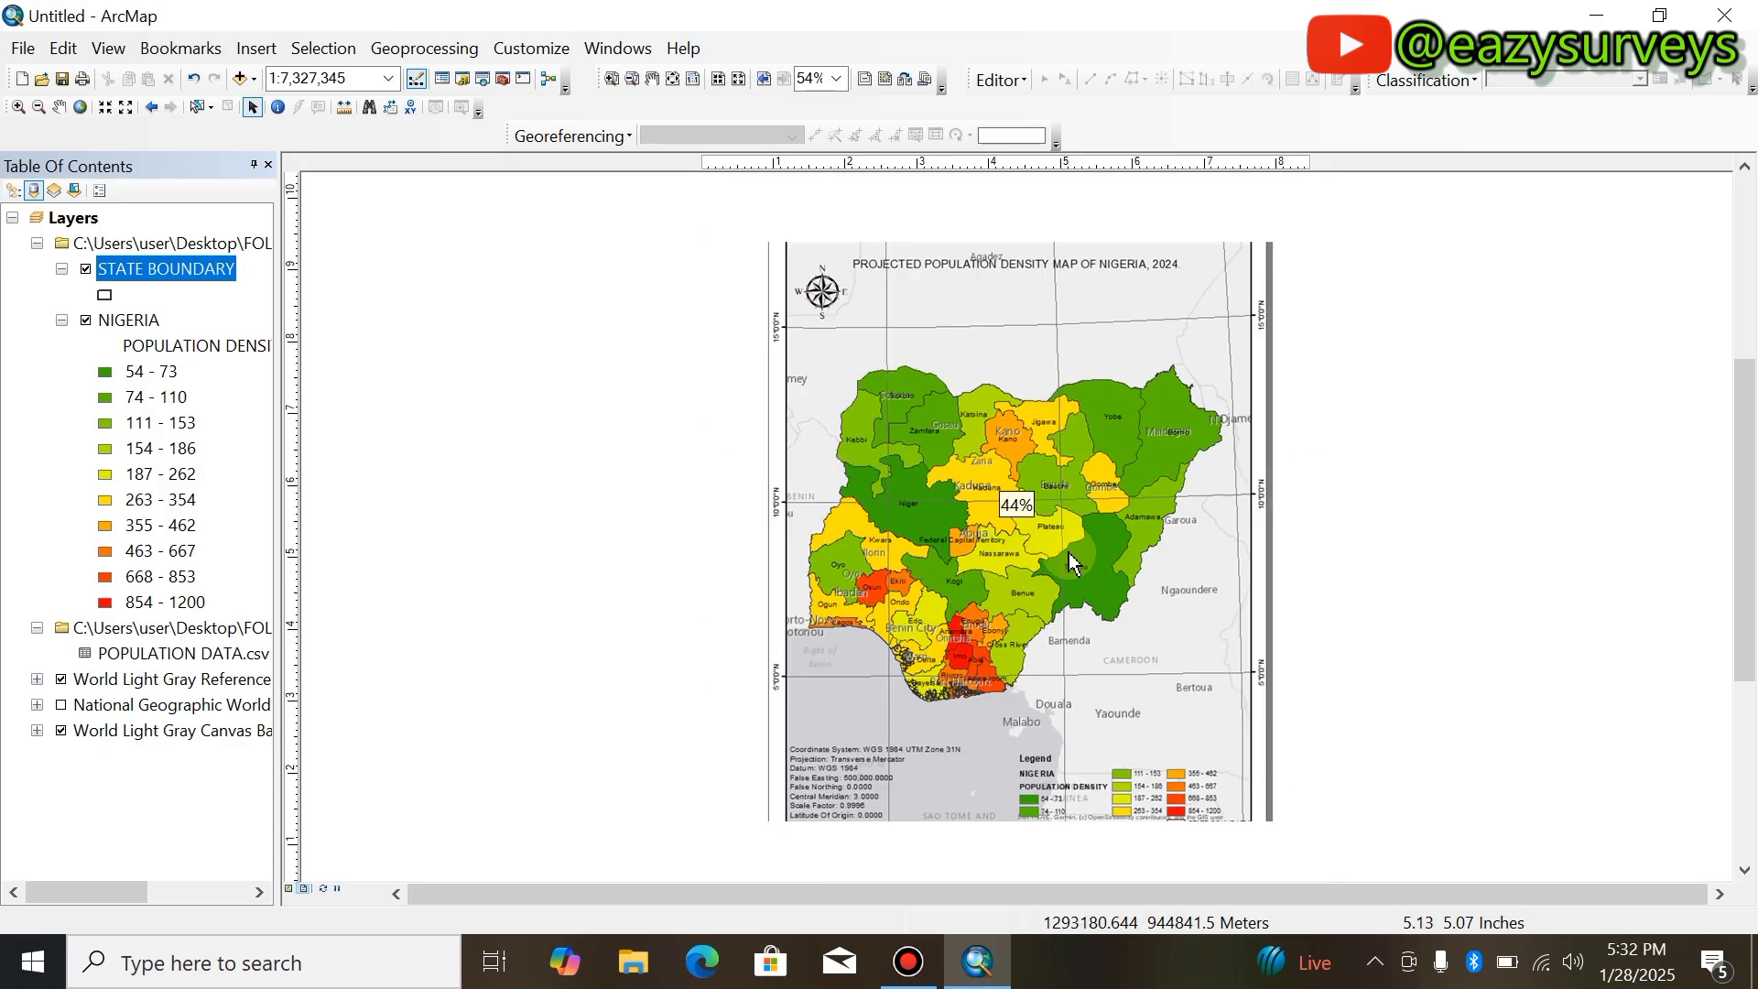
{"action": "left_click", "coordinate": [62, 679]}
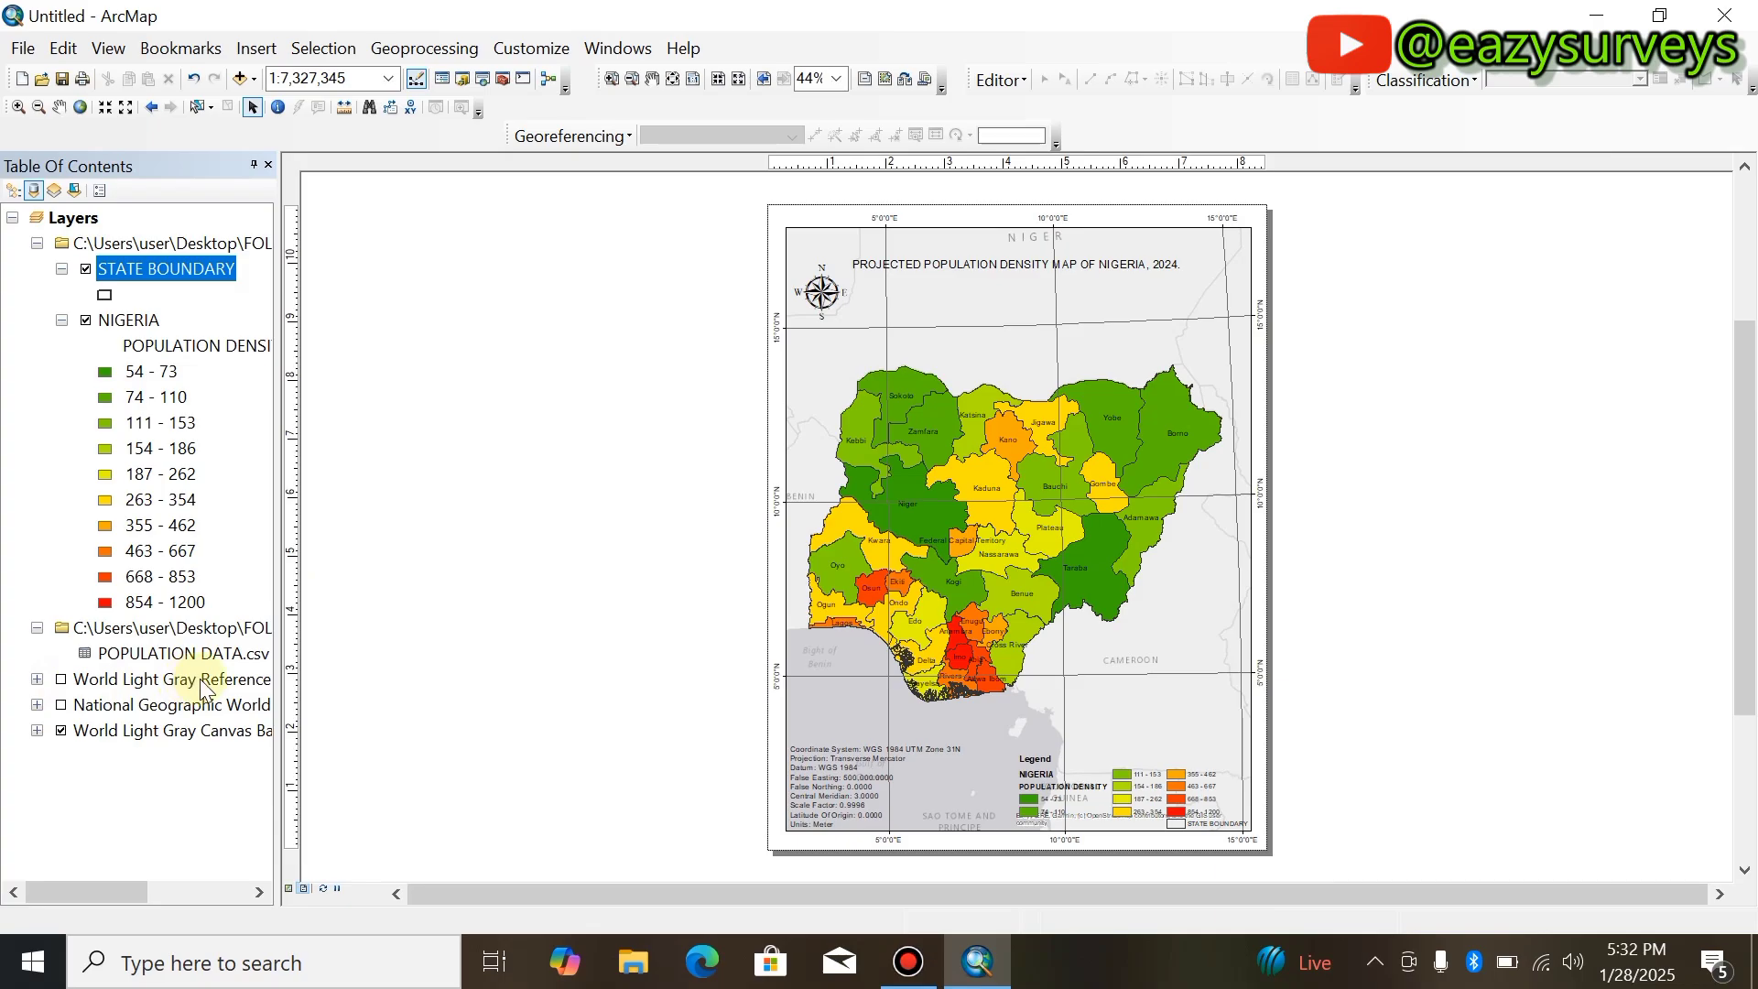
{"action": "left_click", "coordinate": [61, 731]}
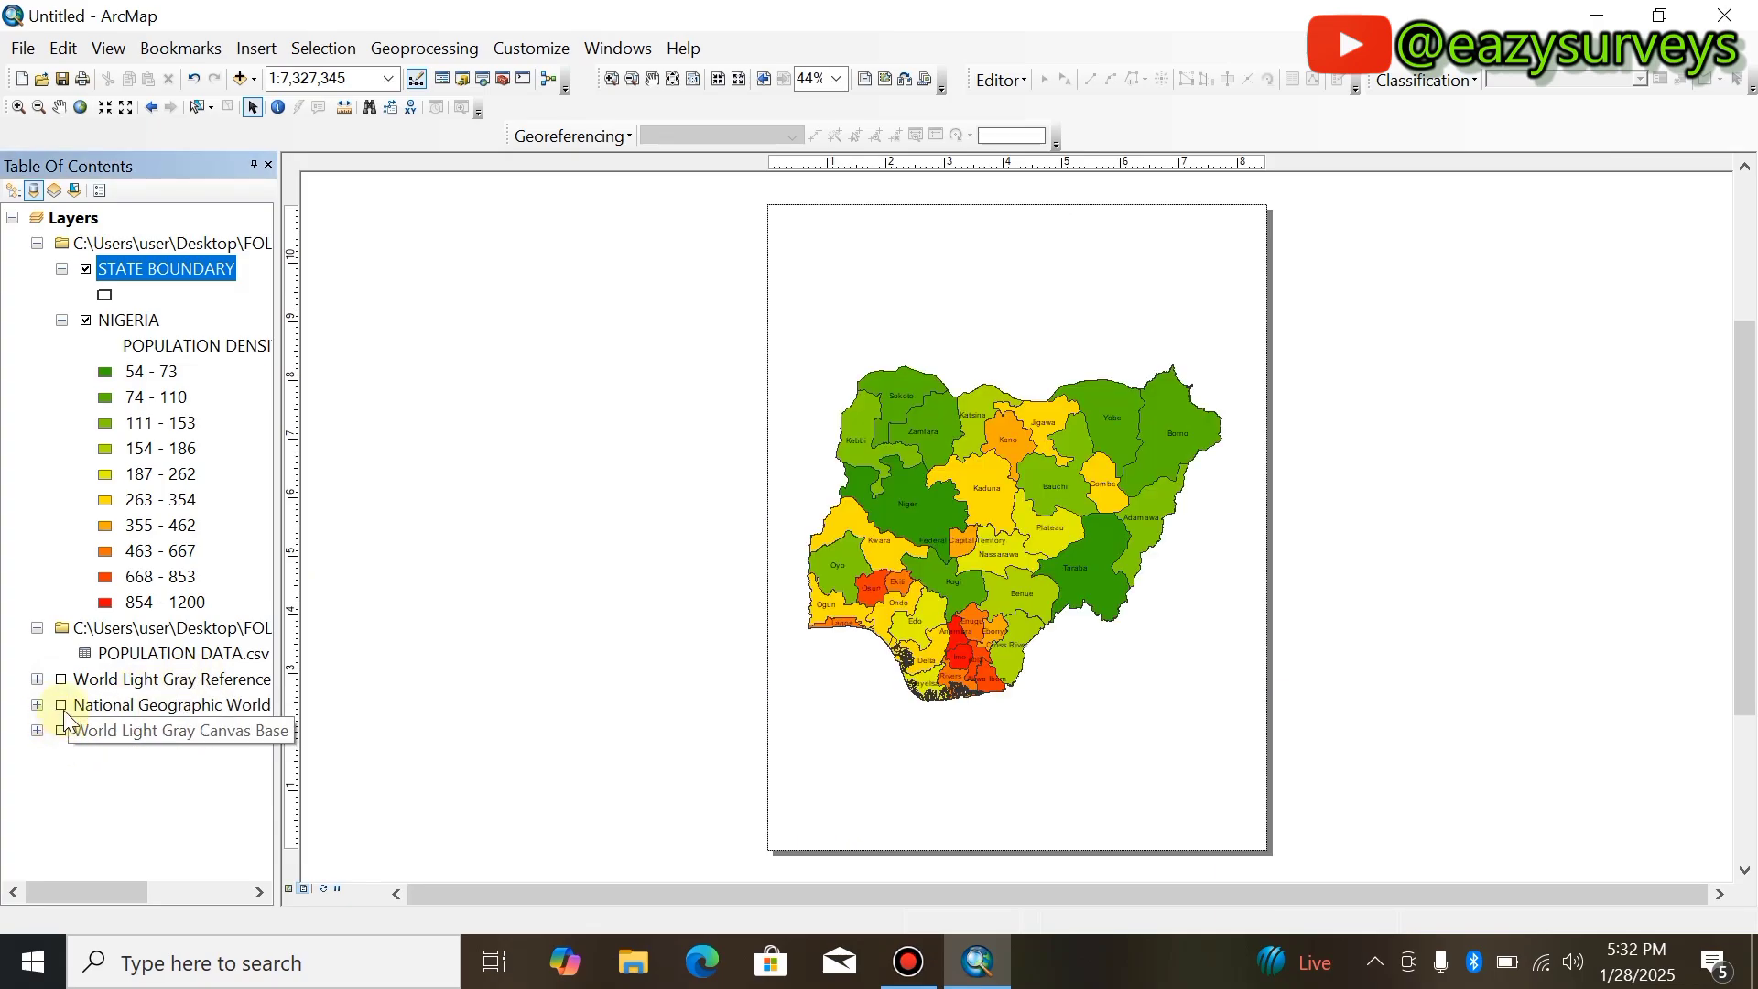
{"action": "left_click", "coordinate": [62, 705]}
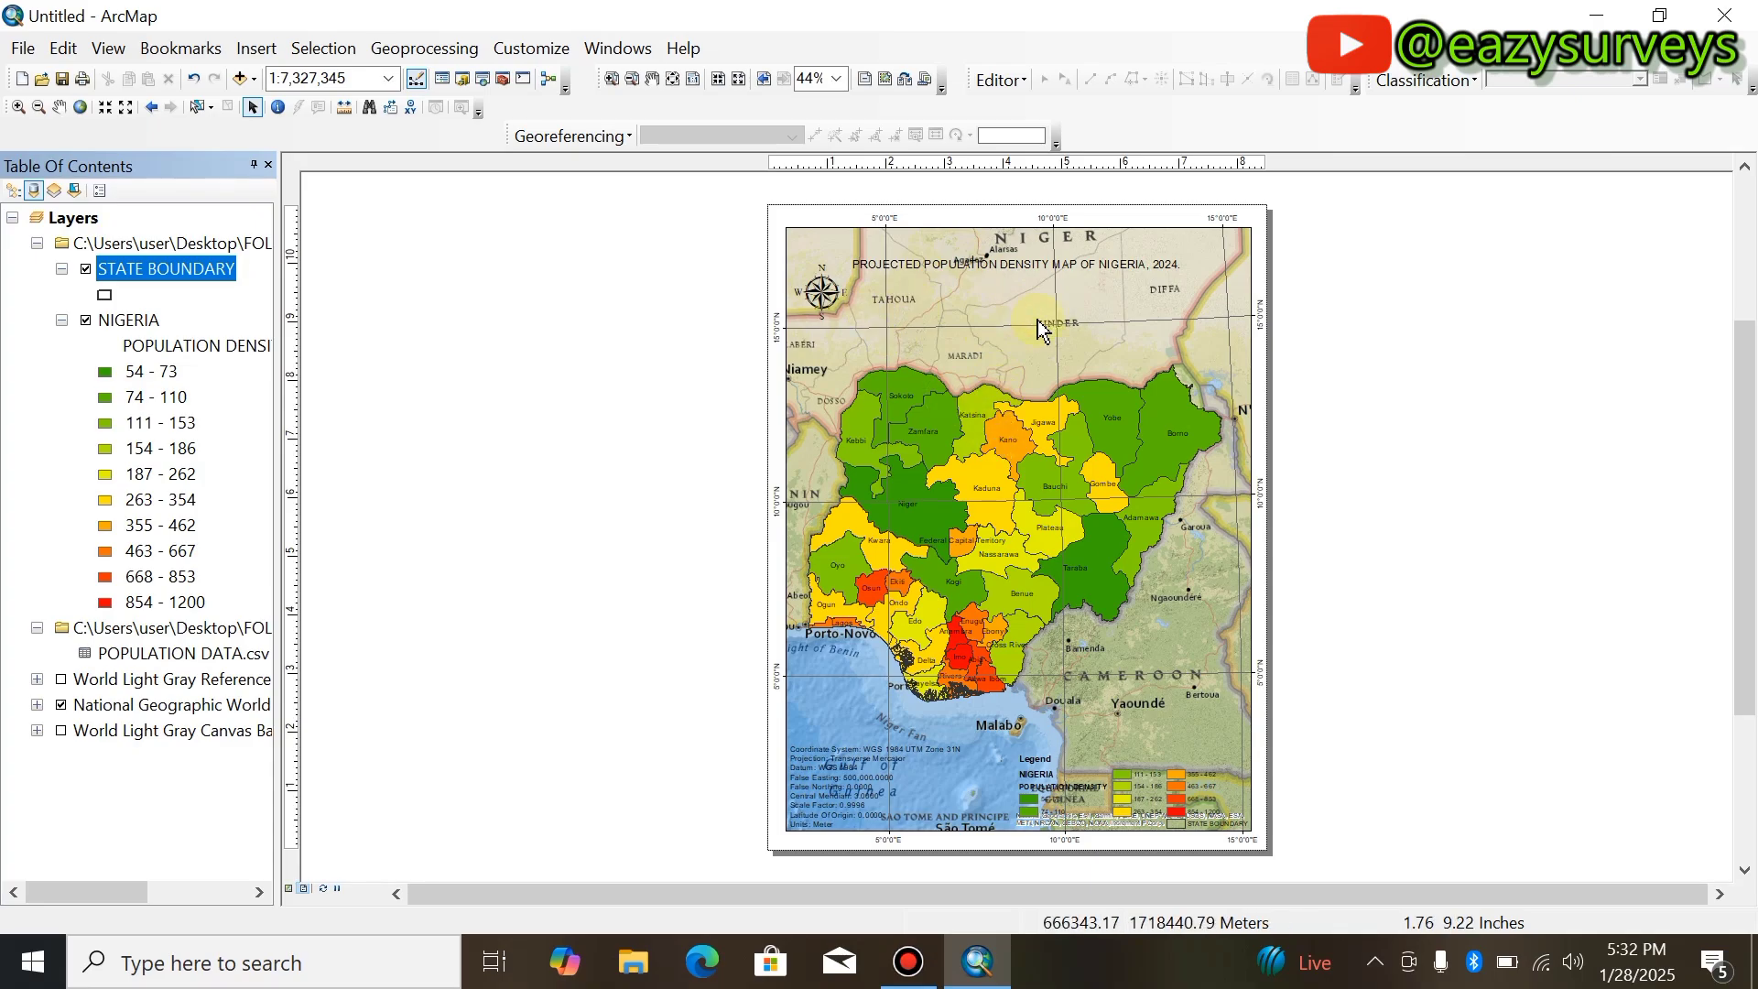
Export the map through File > Export Map as a PDF named YOUTUBEE.
{"action": "left_click", "coordinate": [26, 48]}
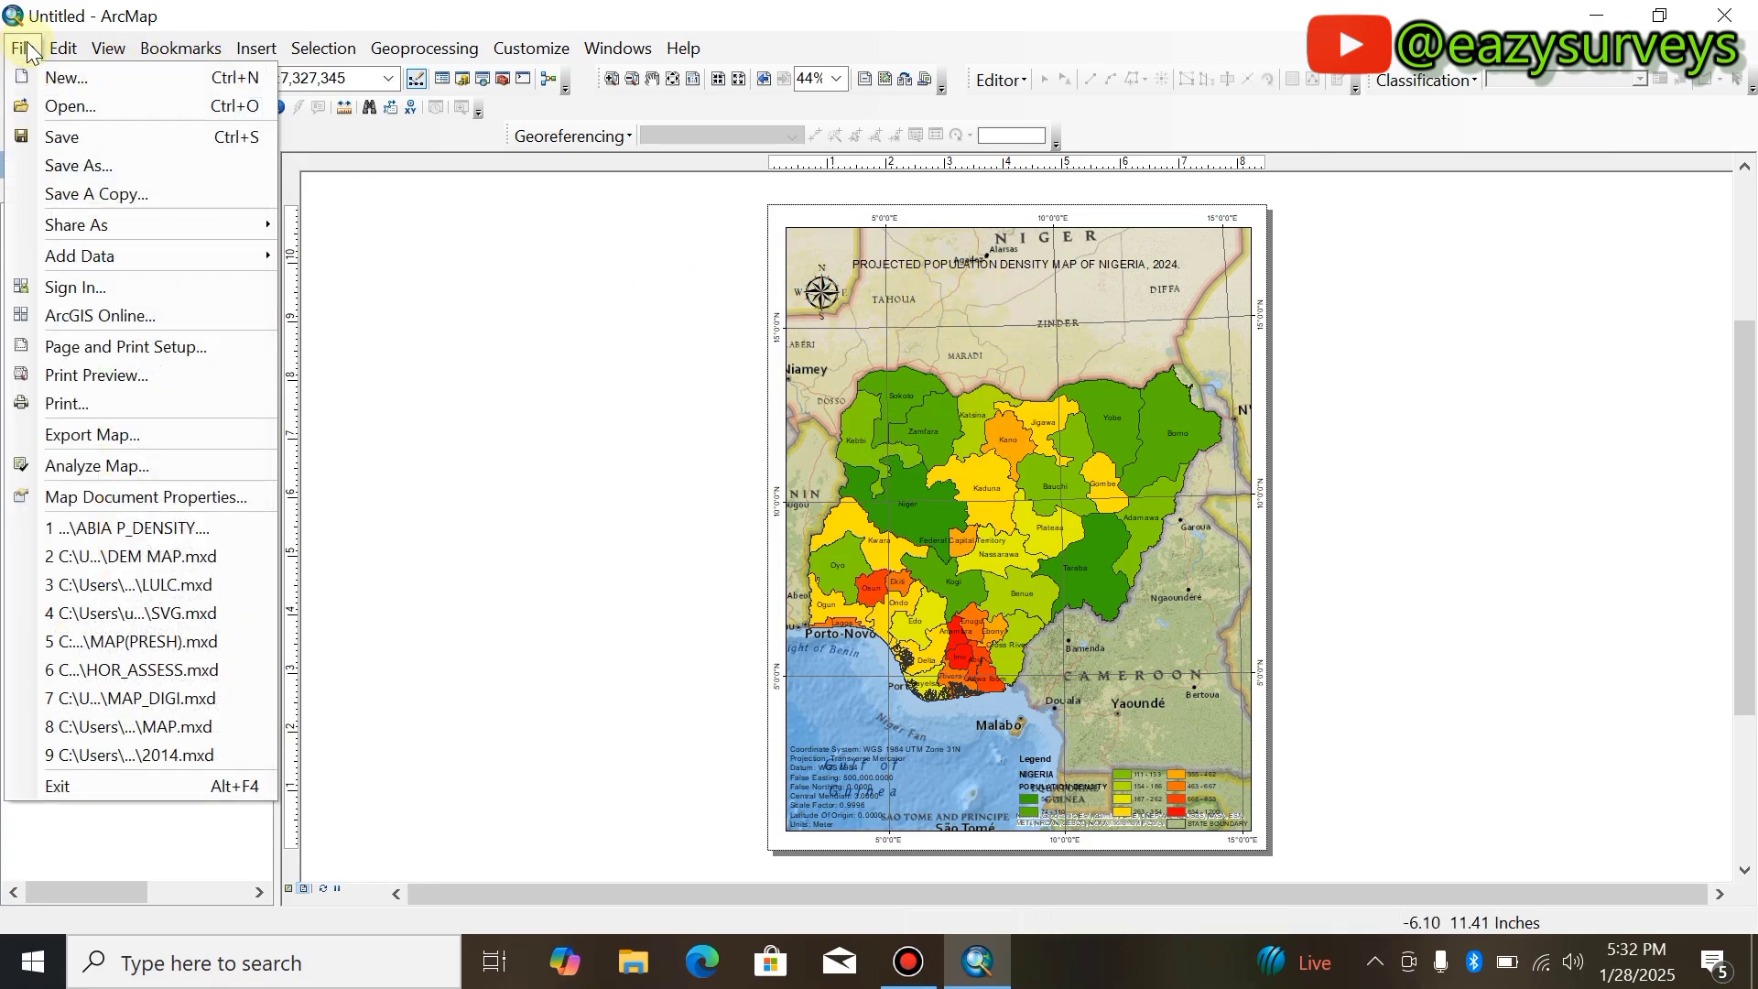
{"action": "left_click", "coordinate": [90, 441]}
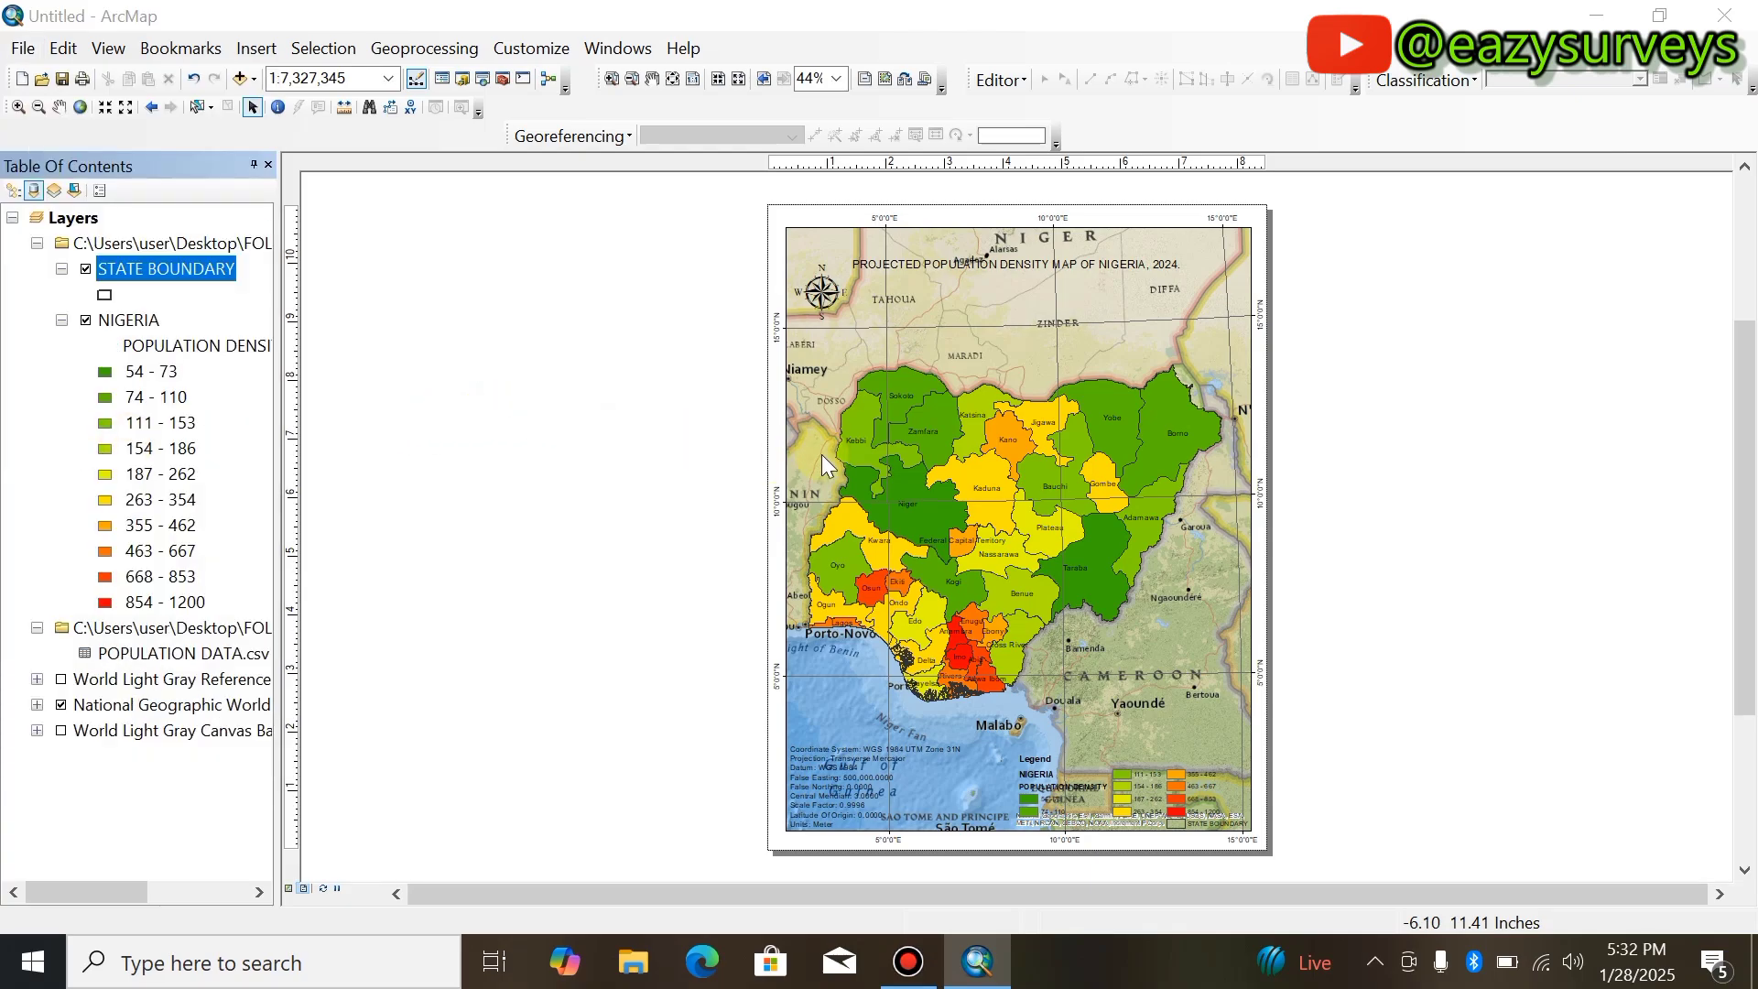
{"action": "left_click", "coordinate": [837, 555]}
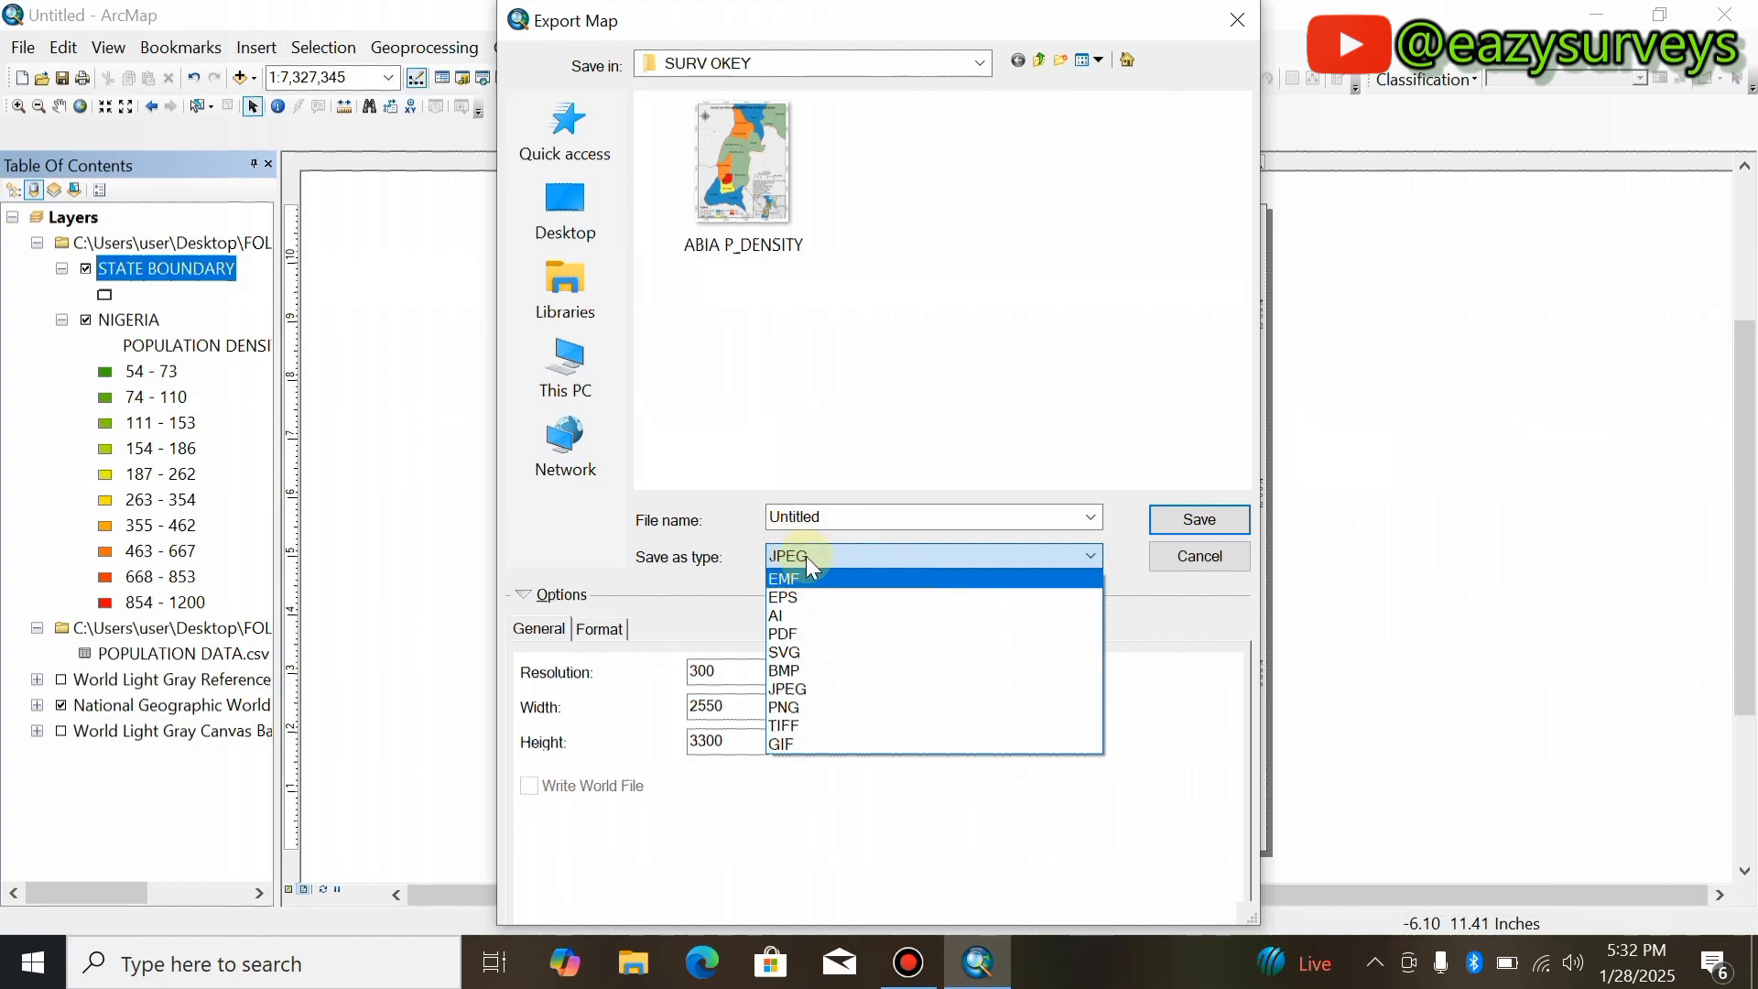
{"action": "left_click", "coordinate": [799, 644]}
{"action": "left_click_drag", "start_coordinate": [848, 515], "coordinate": [757, 535]}
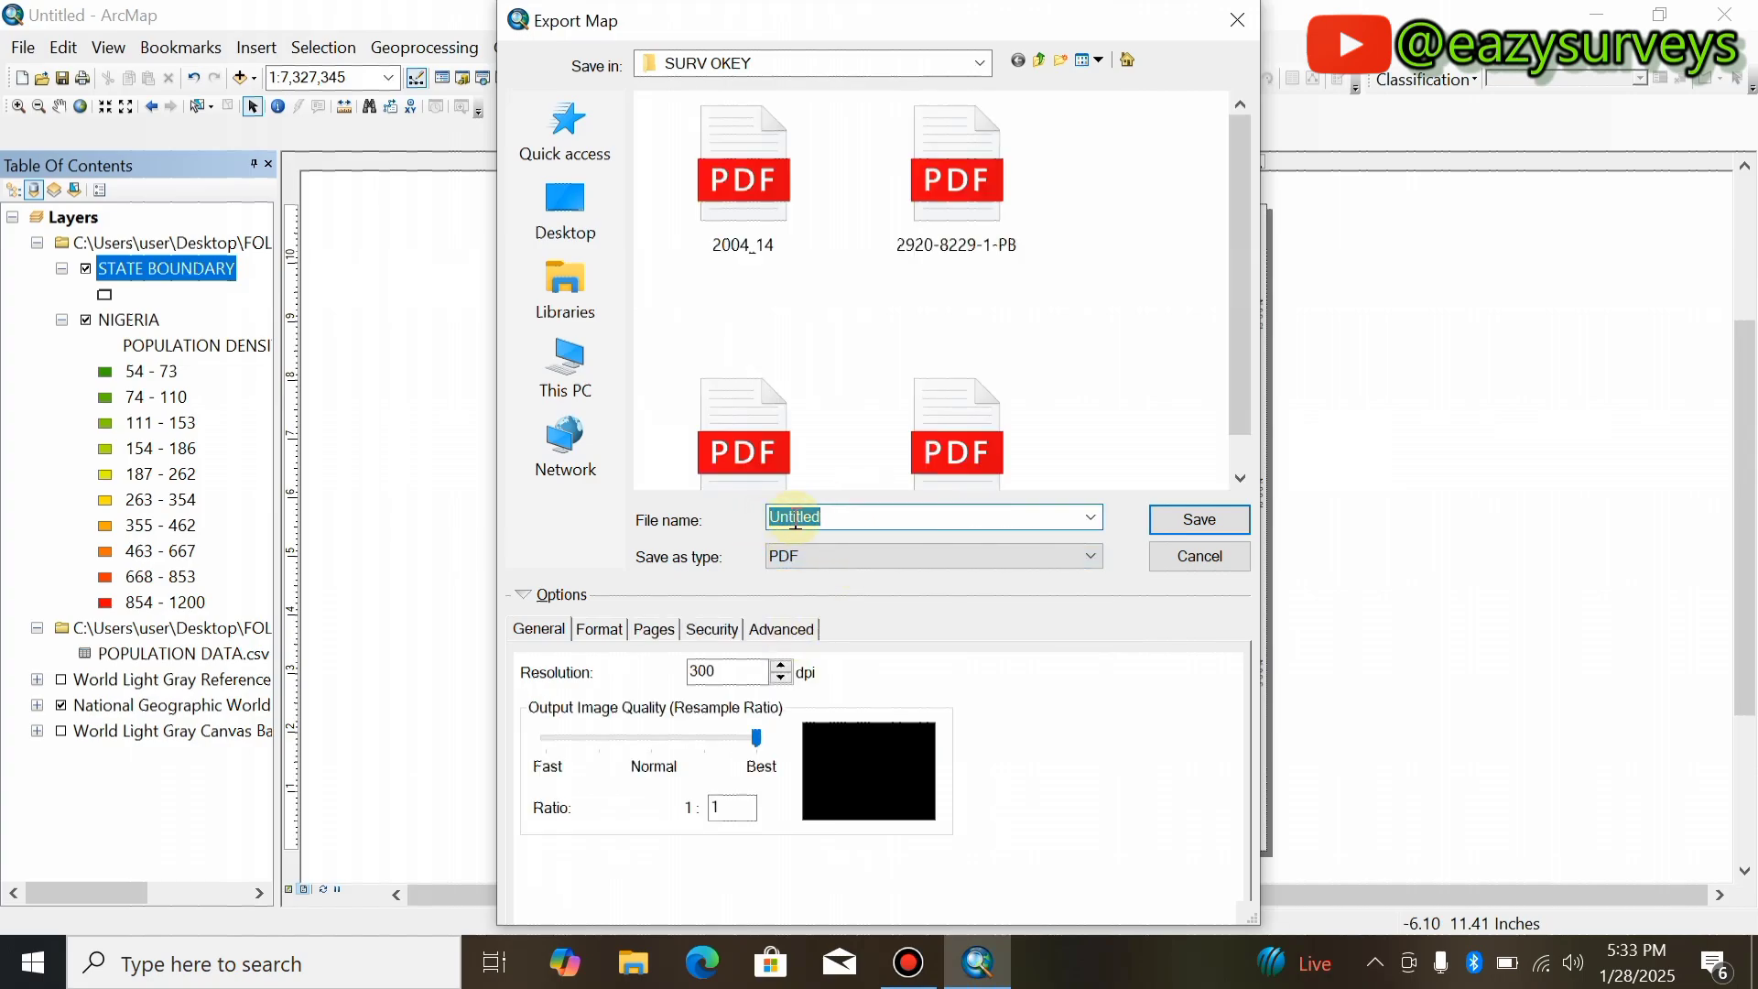
{"action": "type", "text": "YOUTUBEE"}
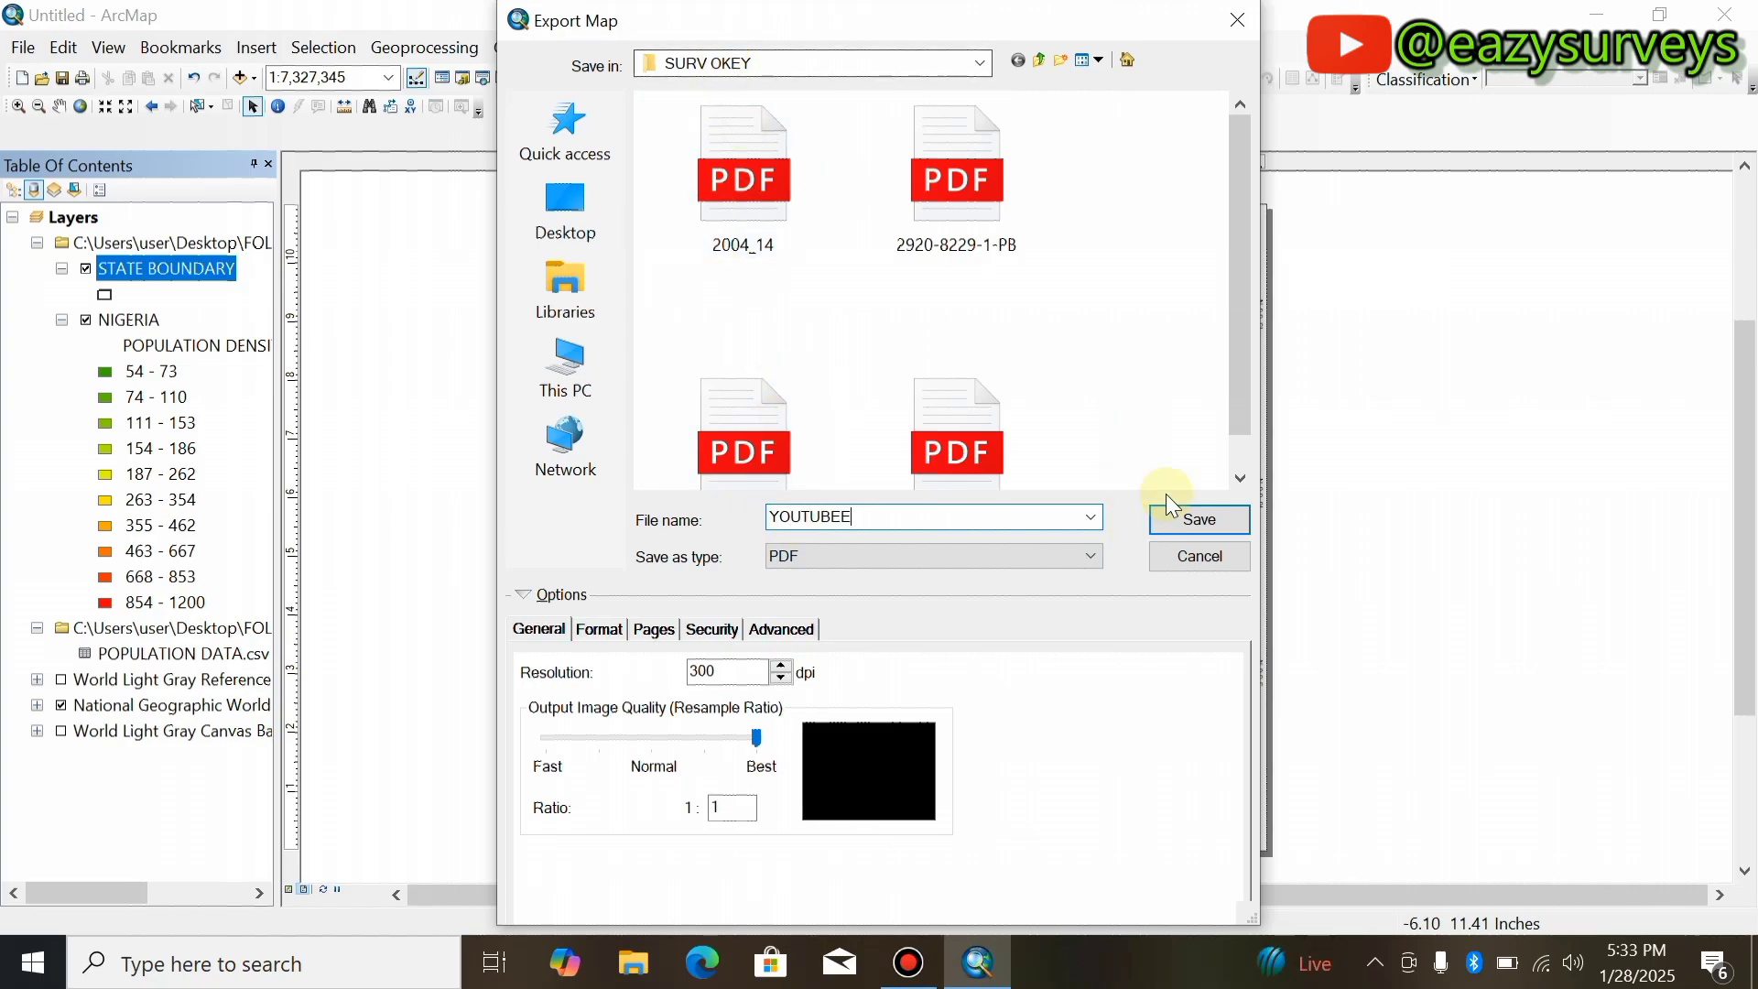
{"action": "left_click", "coordinate": [1207, 519]}
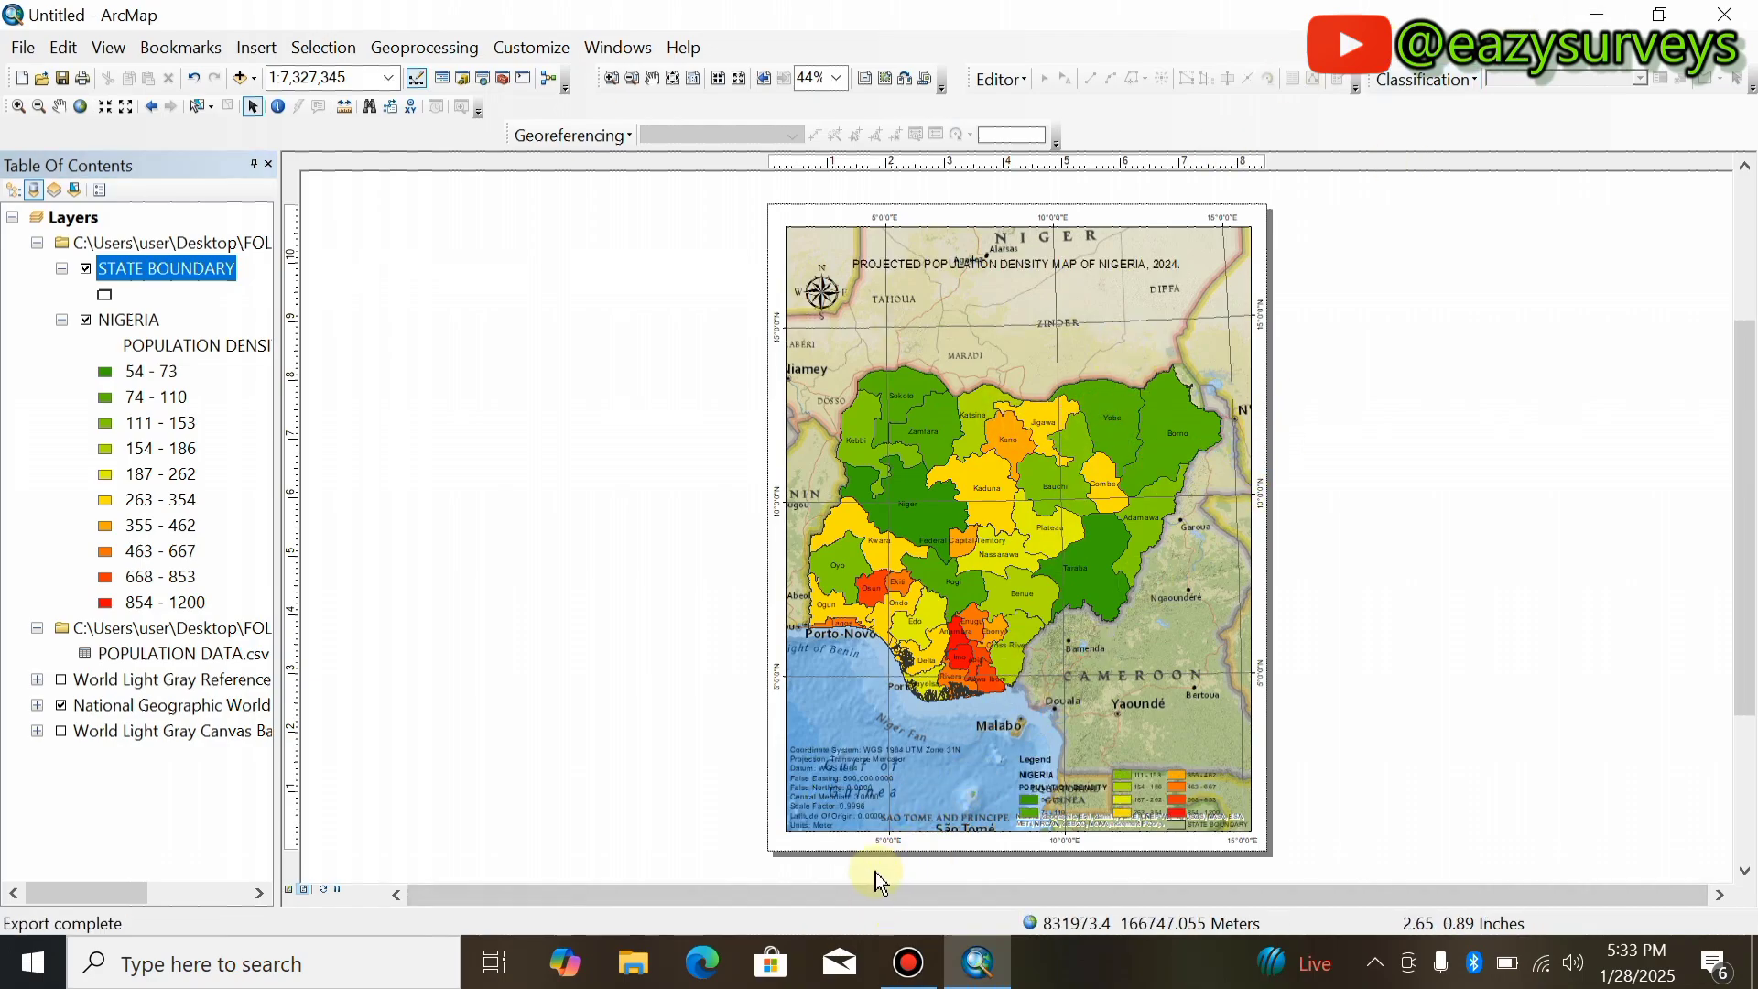
From the desktop, open YOUTUBEE.pdf via the FOLDERS shortcut and the SURV OKEY folder.
{"action": "key", "text": "super+d"}
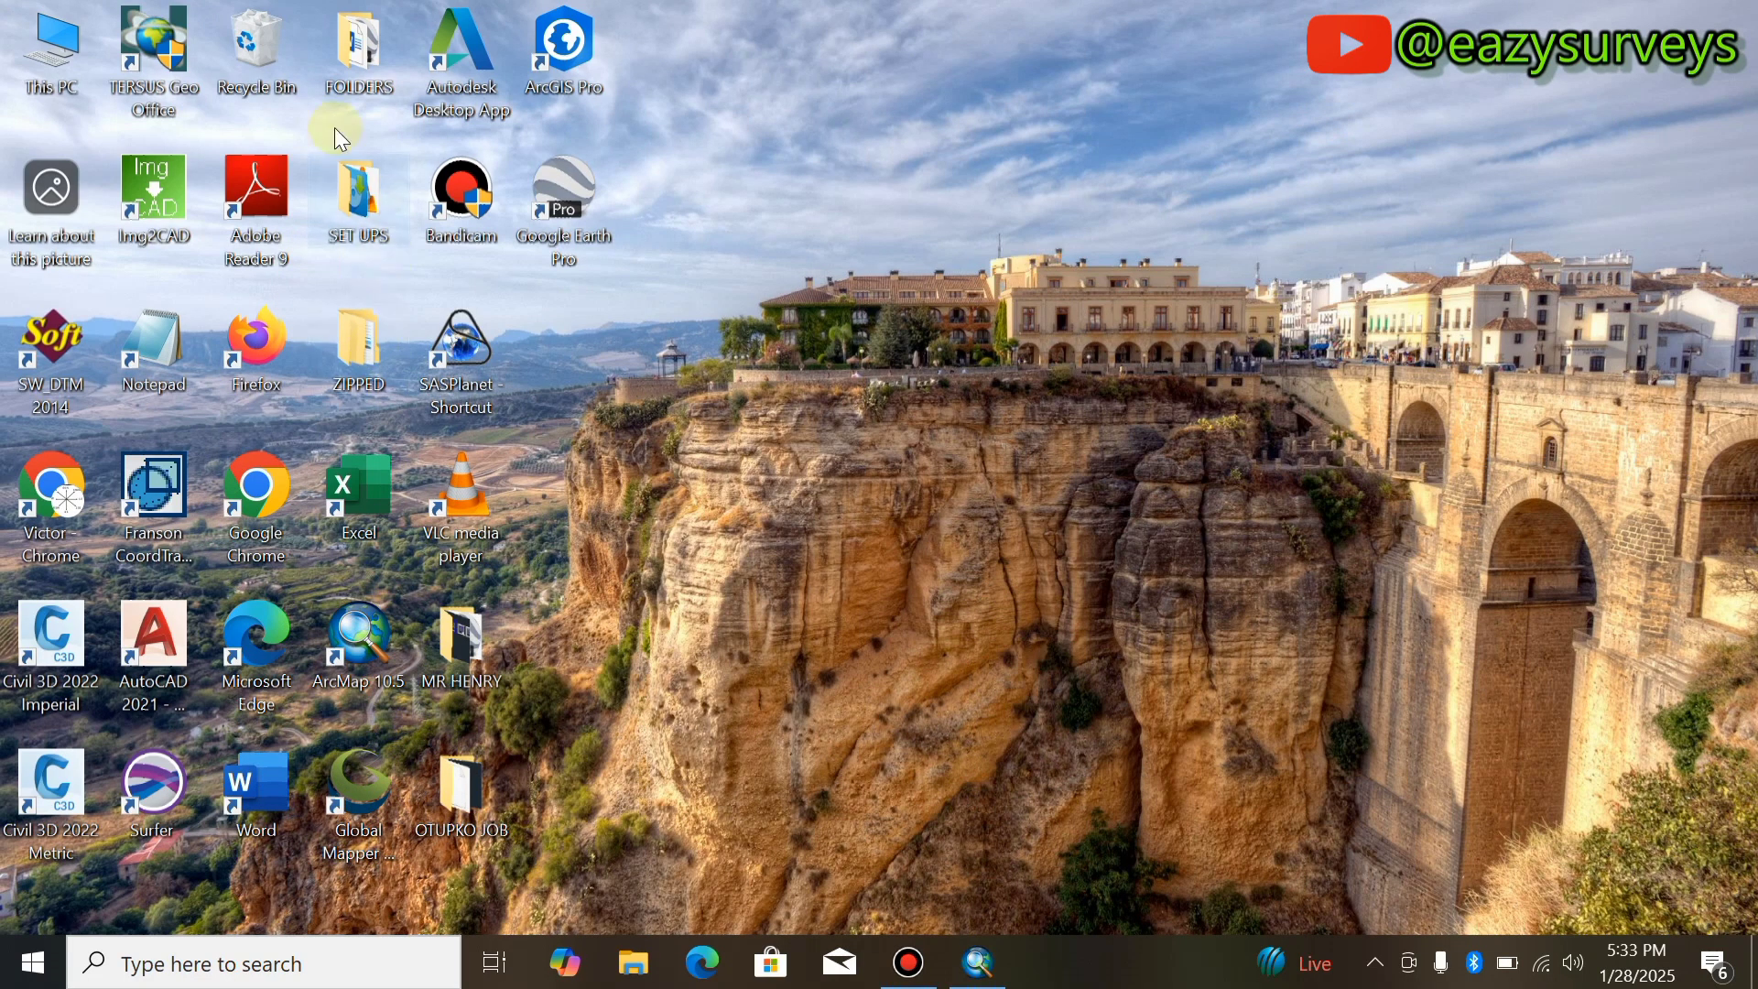
{"action": "double_click", "coordinate": [346, 64]}
{"action": "scroll", "coordinate": [632, 638], "scroll_direction": "down", "scroll_amount": 2}
{"action": "scroll", "coordinate": [632, 638], "scroll_direction": "down", "scroll_amount": 3}
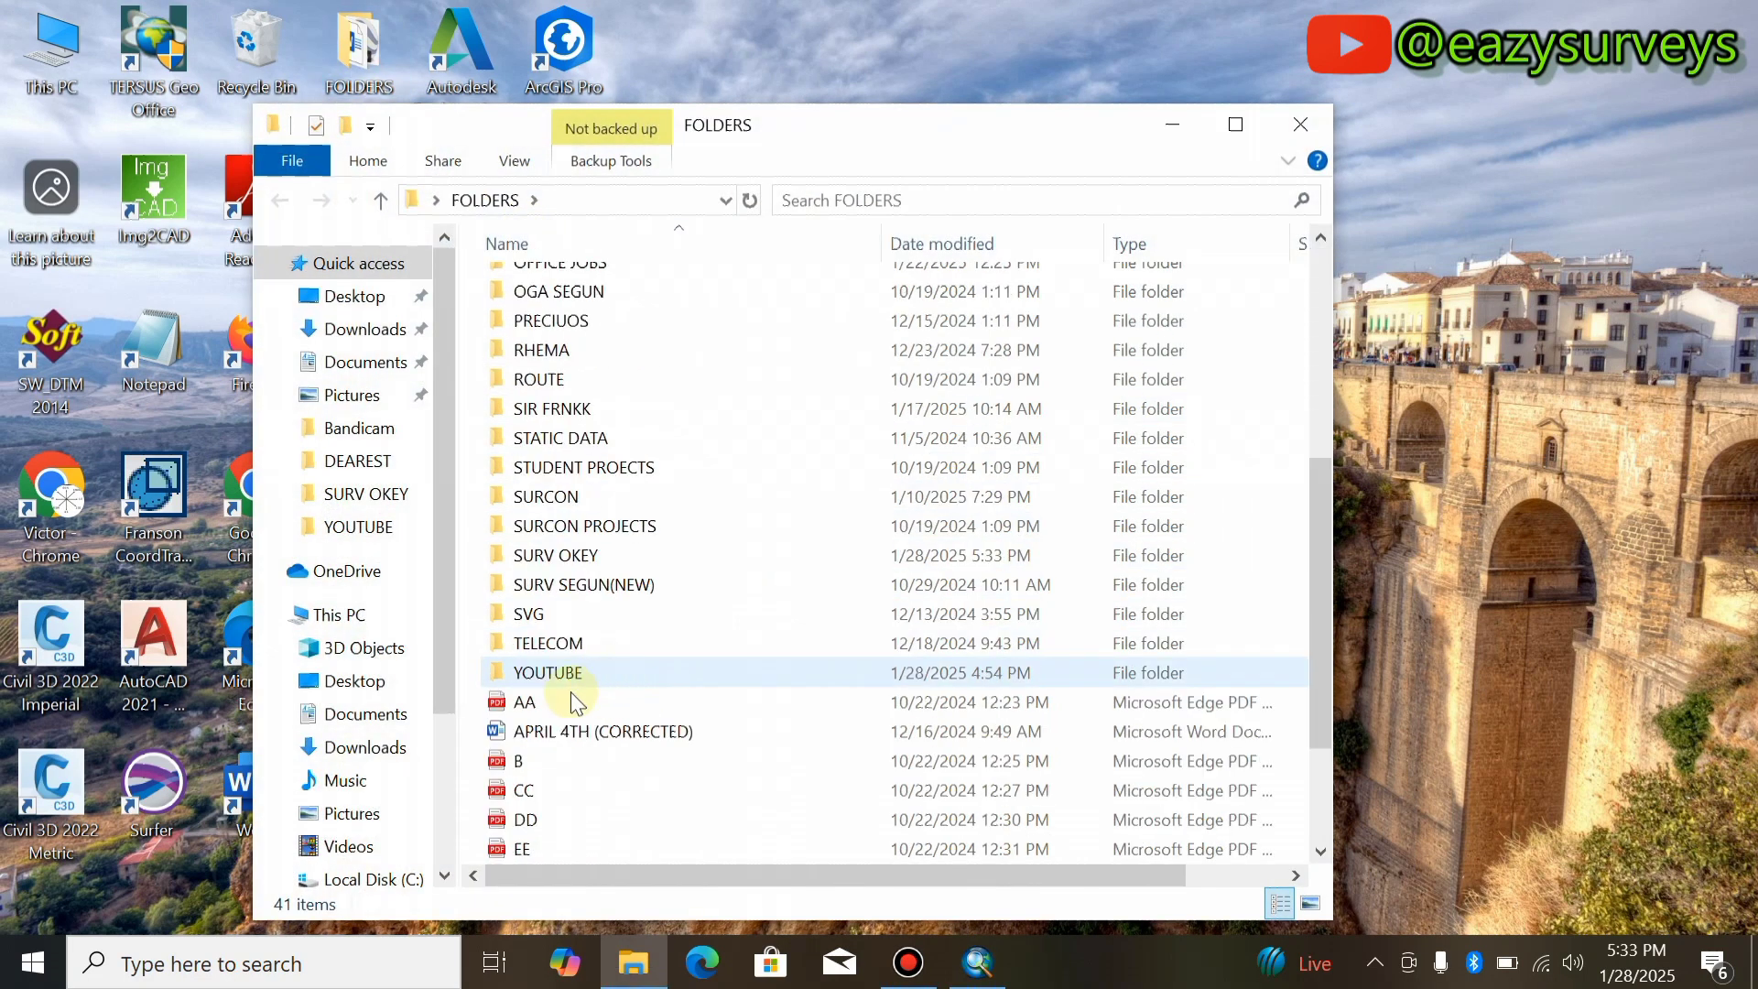
{"action": "double_click", "coordinate": [568, 550]}
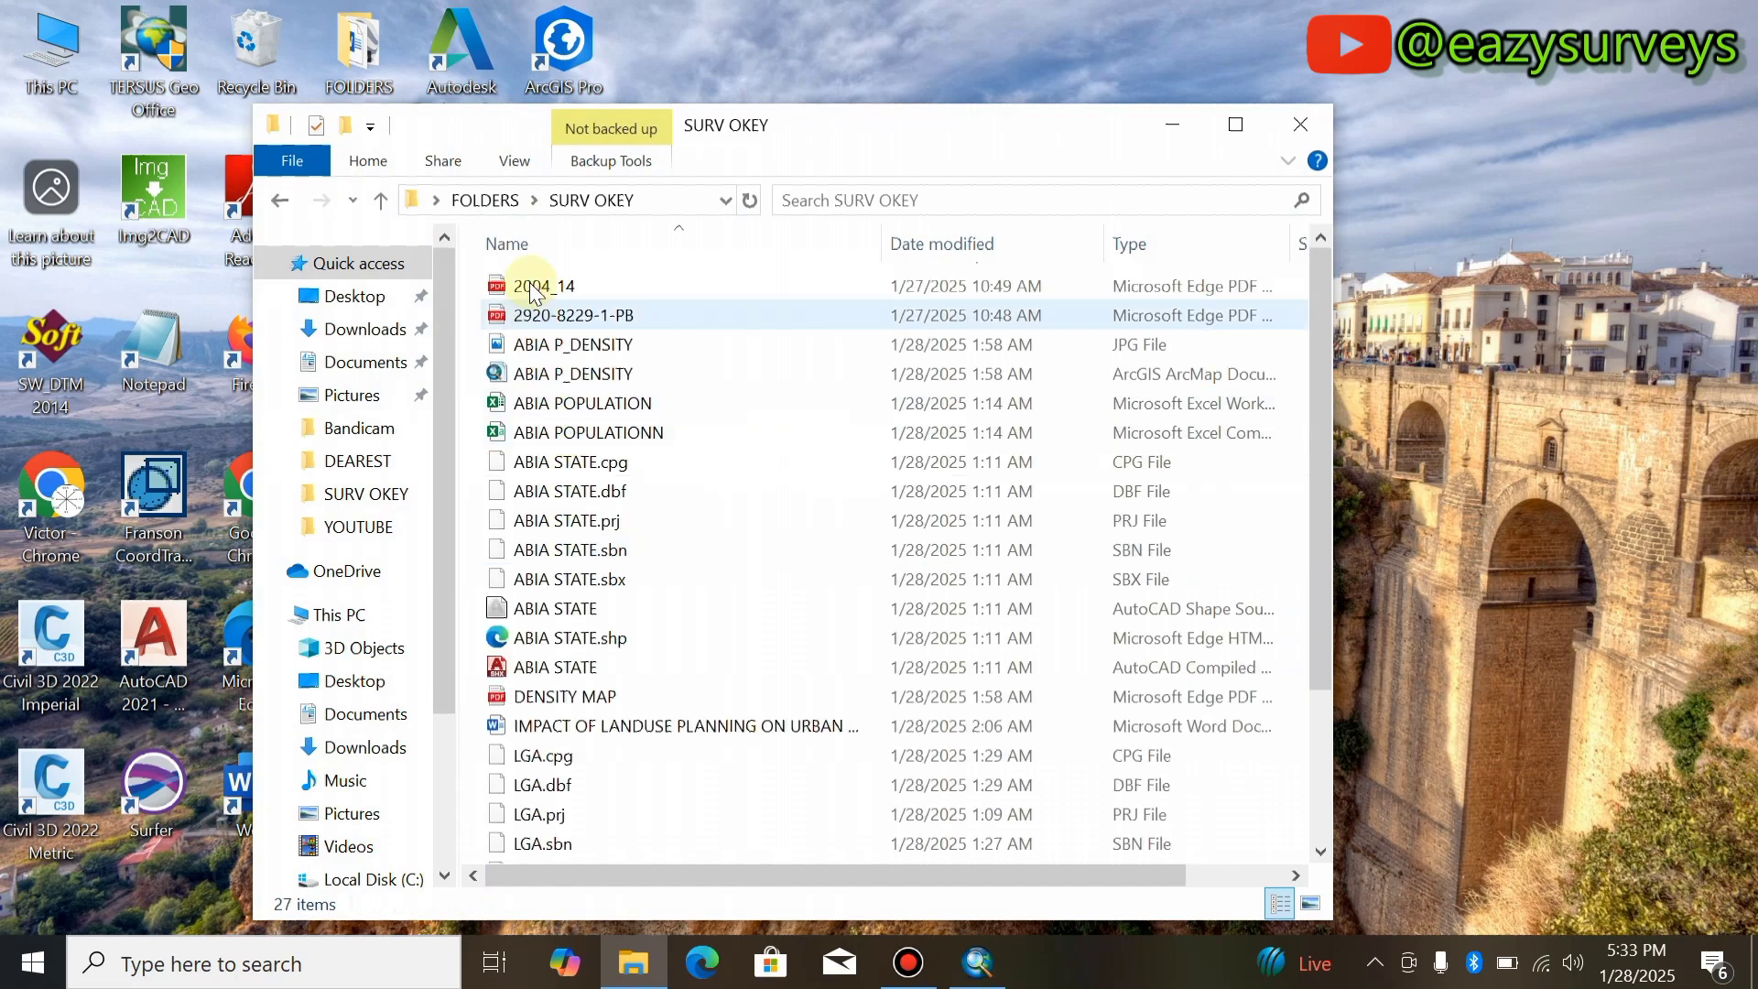
{"action": "scroll", "coordinate": [589, 640], "scroll_direction": "down", "scroll_amount": 2}
{"action": "double_click", "coordinate": [563, 846]}
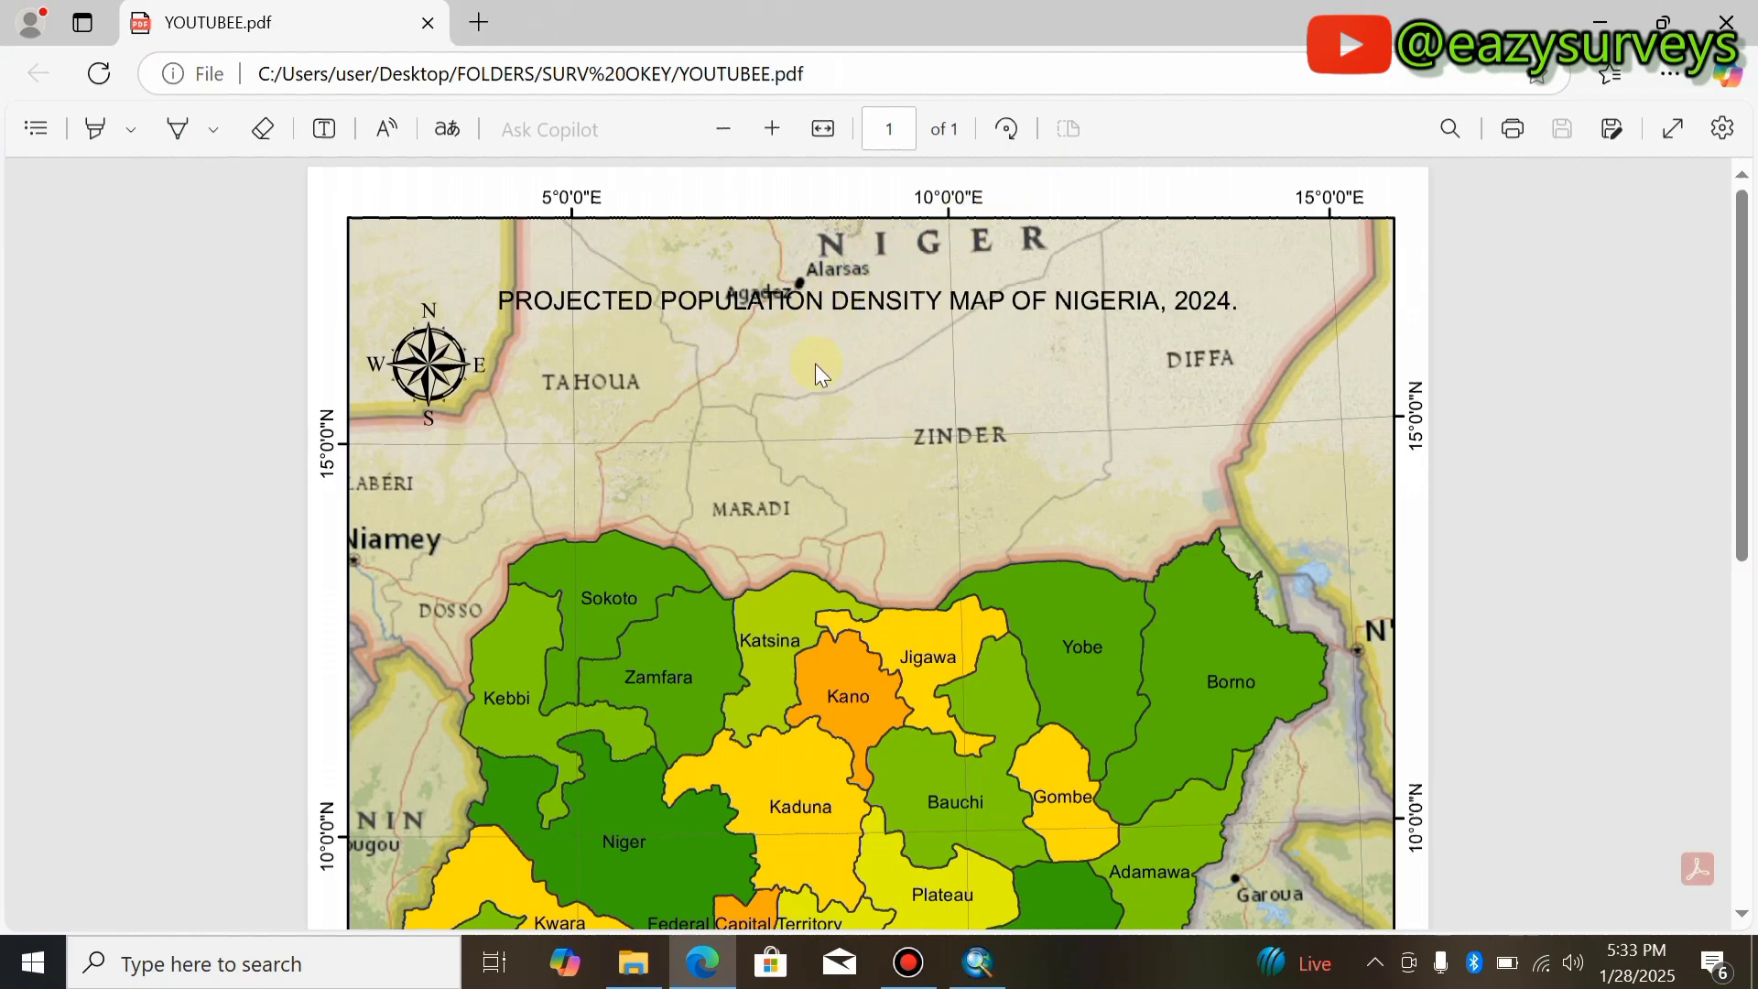
Zoom the PDF out to show the whole page, then minimize Edge and bring ArcMap back.
{"action": "scroll", "coordinate": [839, 404], "scroll_direction": "down", "scroll_amount": 6}
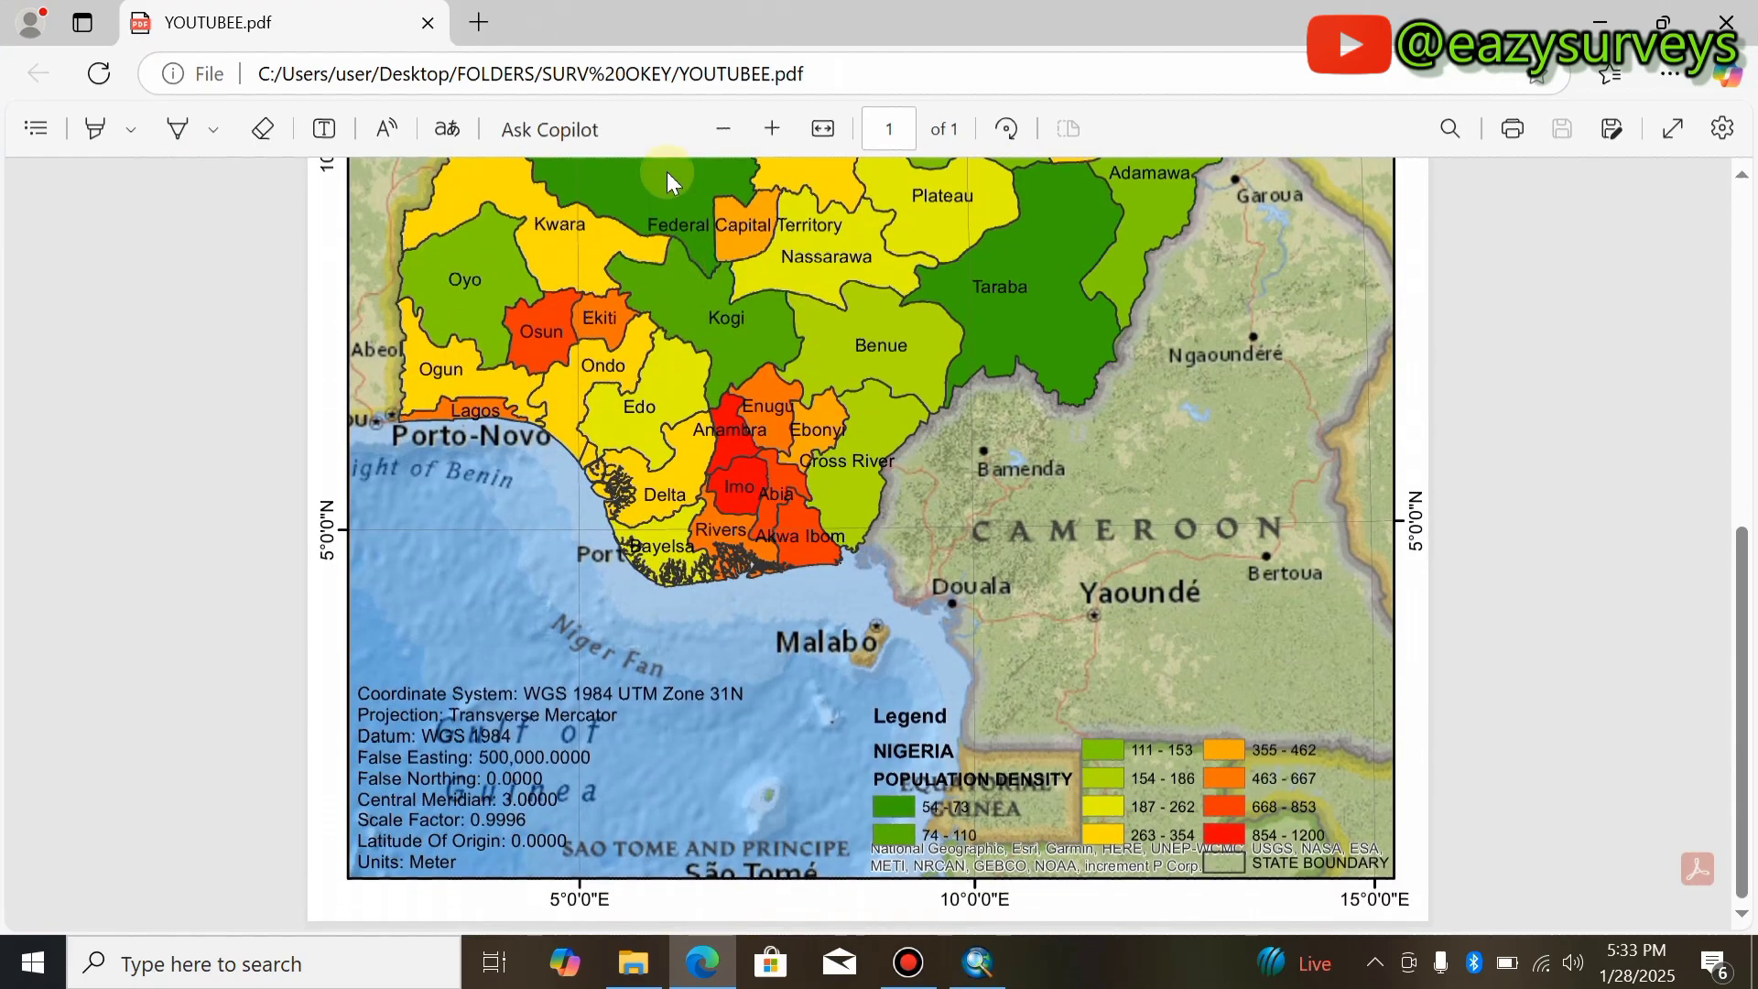
{"action": "left_click", "coordinate": [707, 129]}
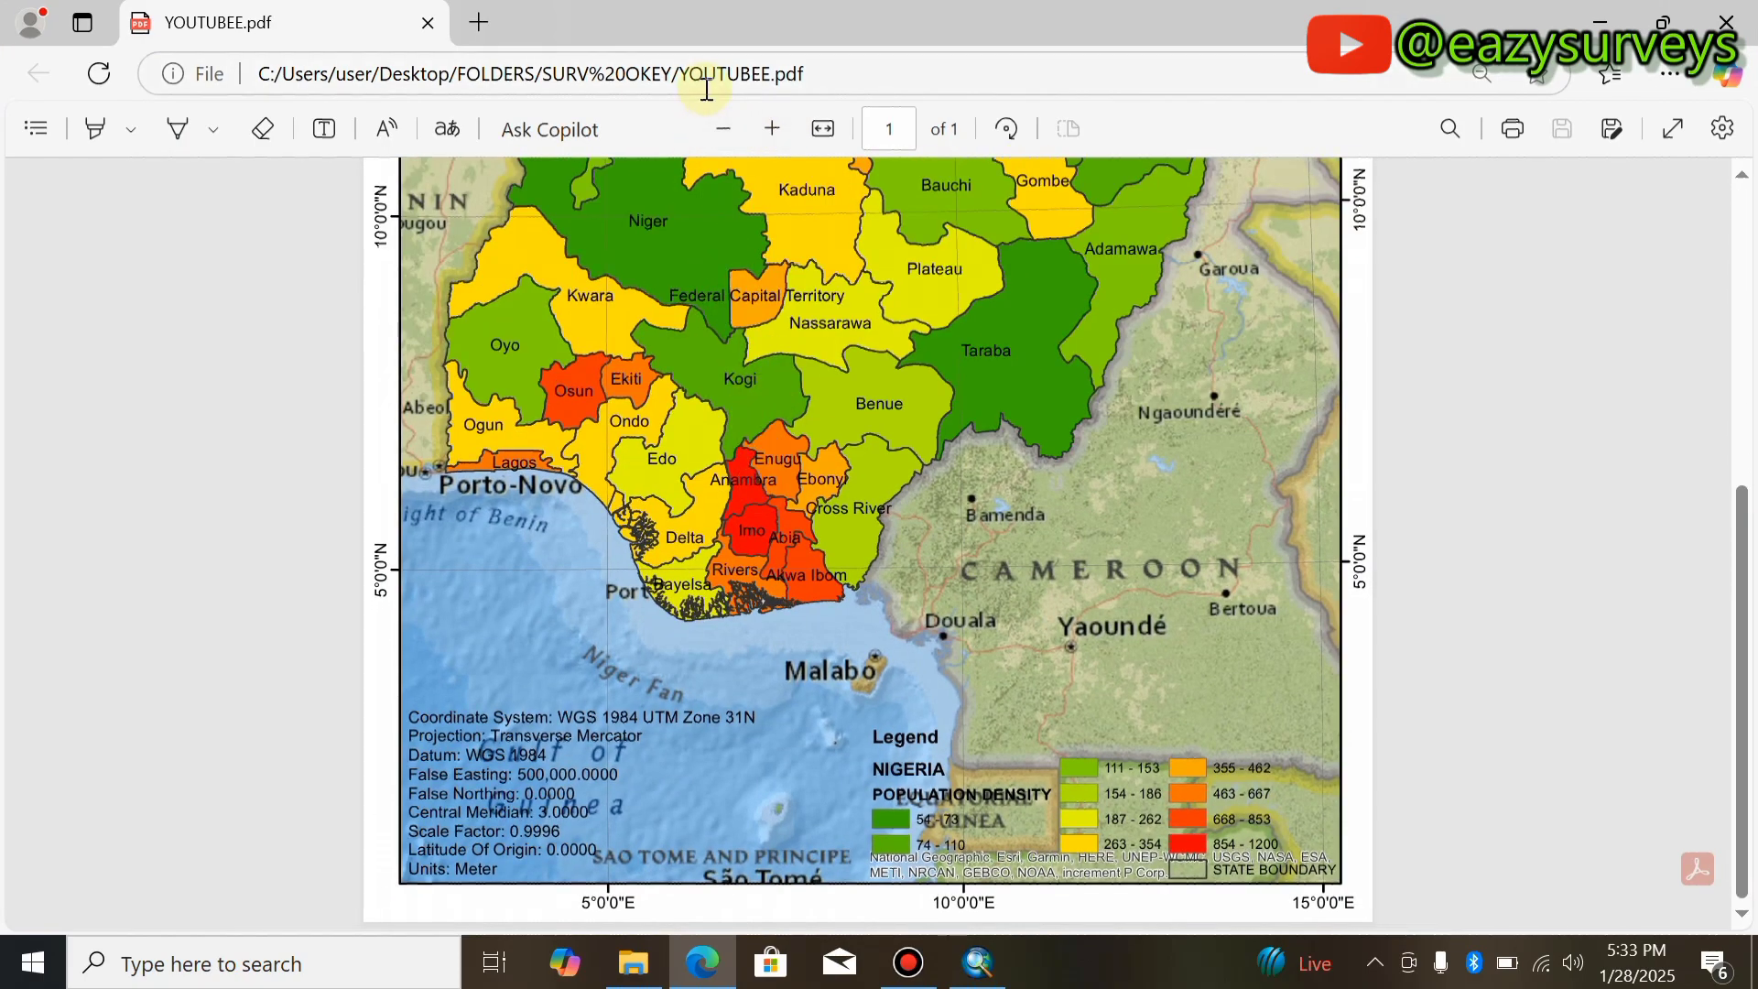
{"action": "left_click", "coordinate": [724, 129]}
{"action": "left_click", "coordinate": [723, 130]}
{"action": "left_click", "coordinate": [724, 129]}
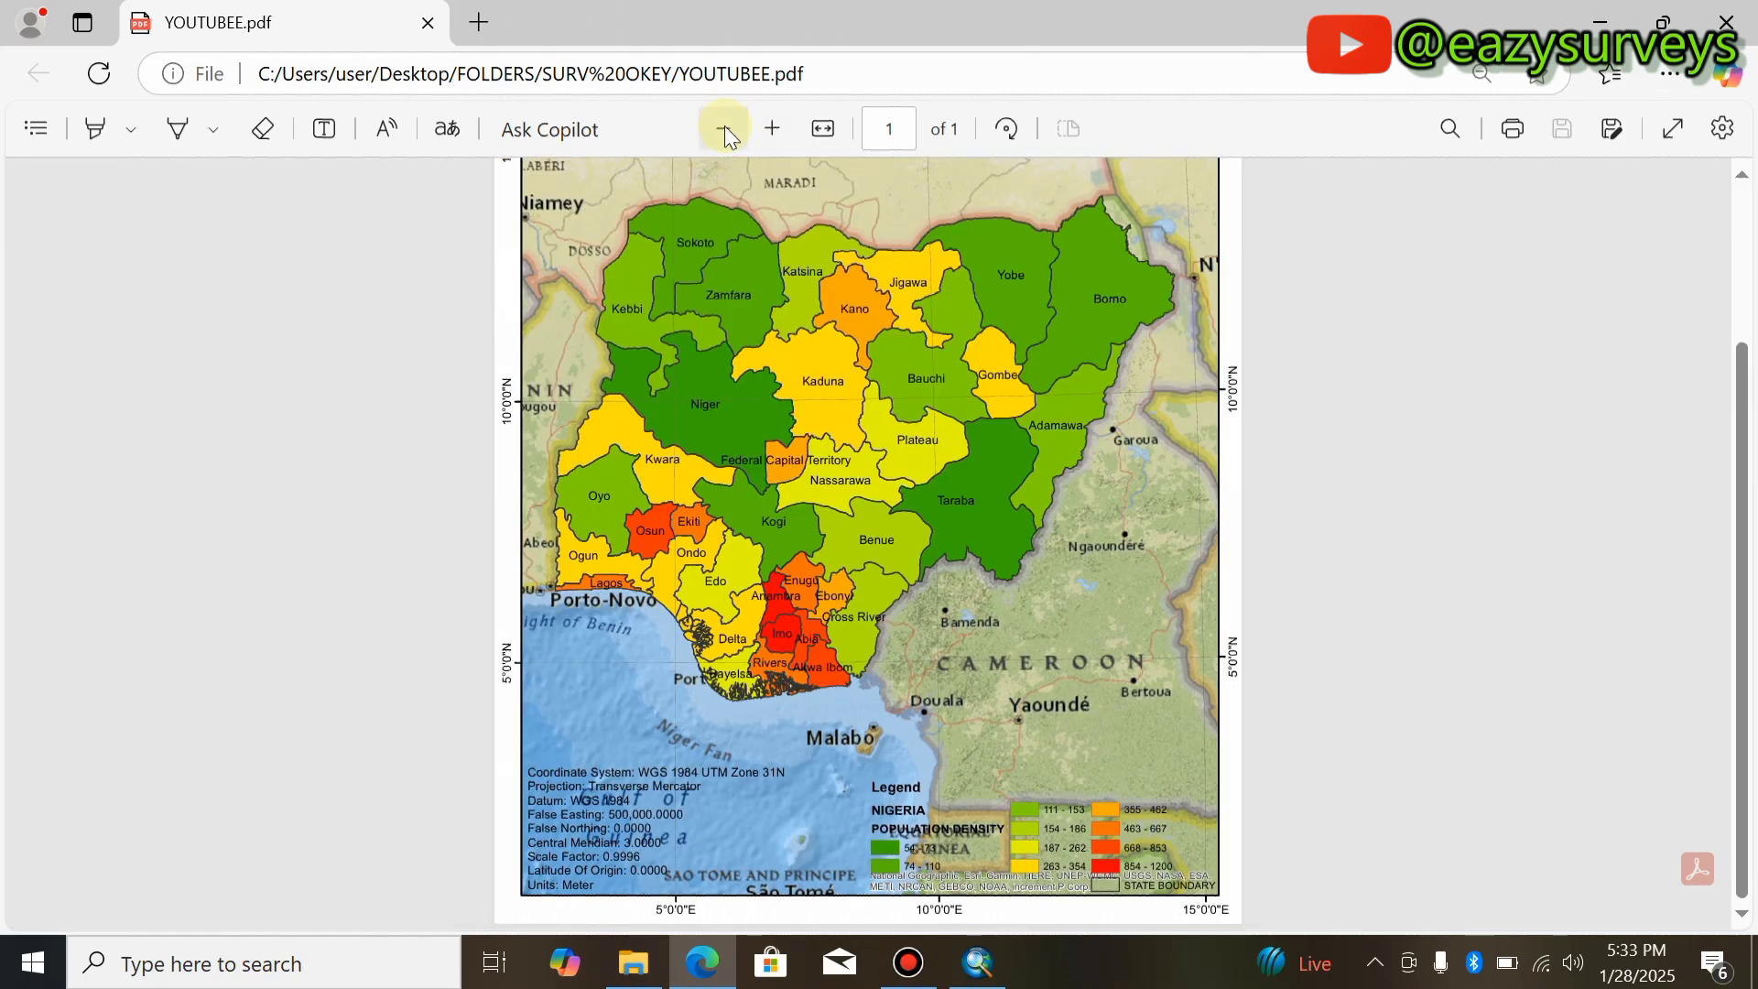
{"action": "left_click", "coordinate": [723, 129]}
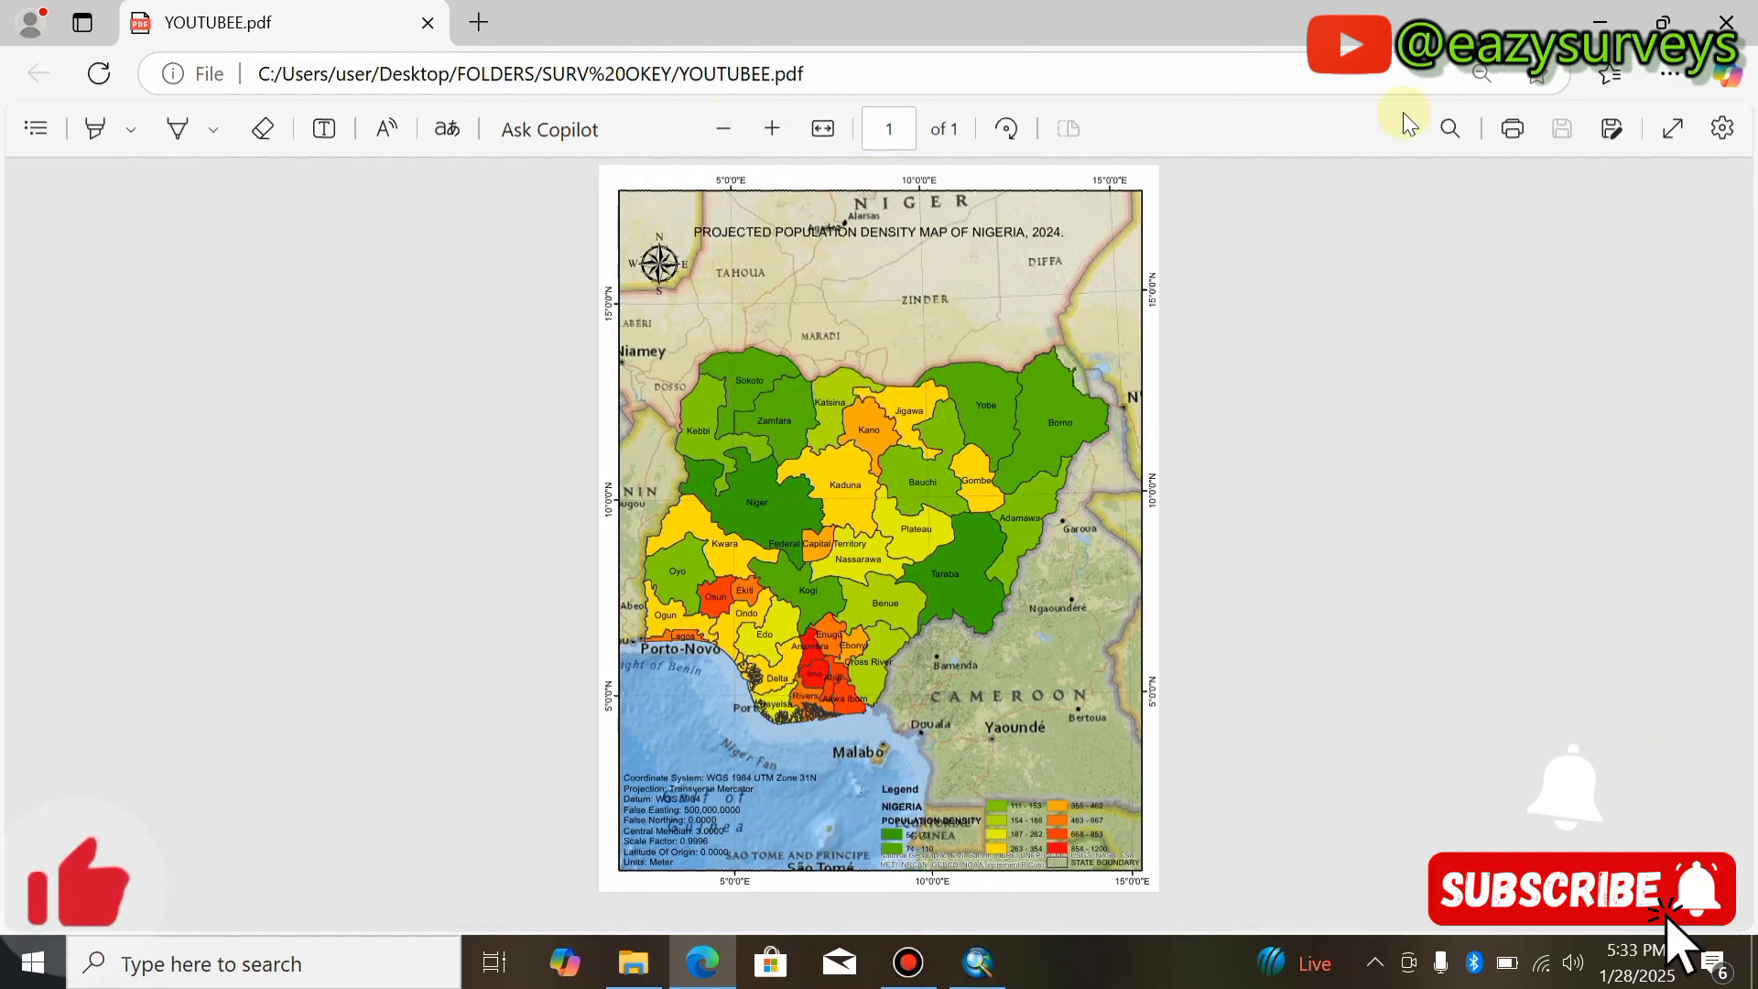
{"action": "left_click", "coordinate": [1611, 8]}
{"action": "left_click", "coordinate": [978, 961]}
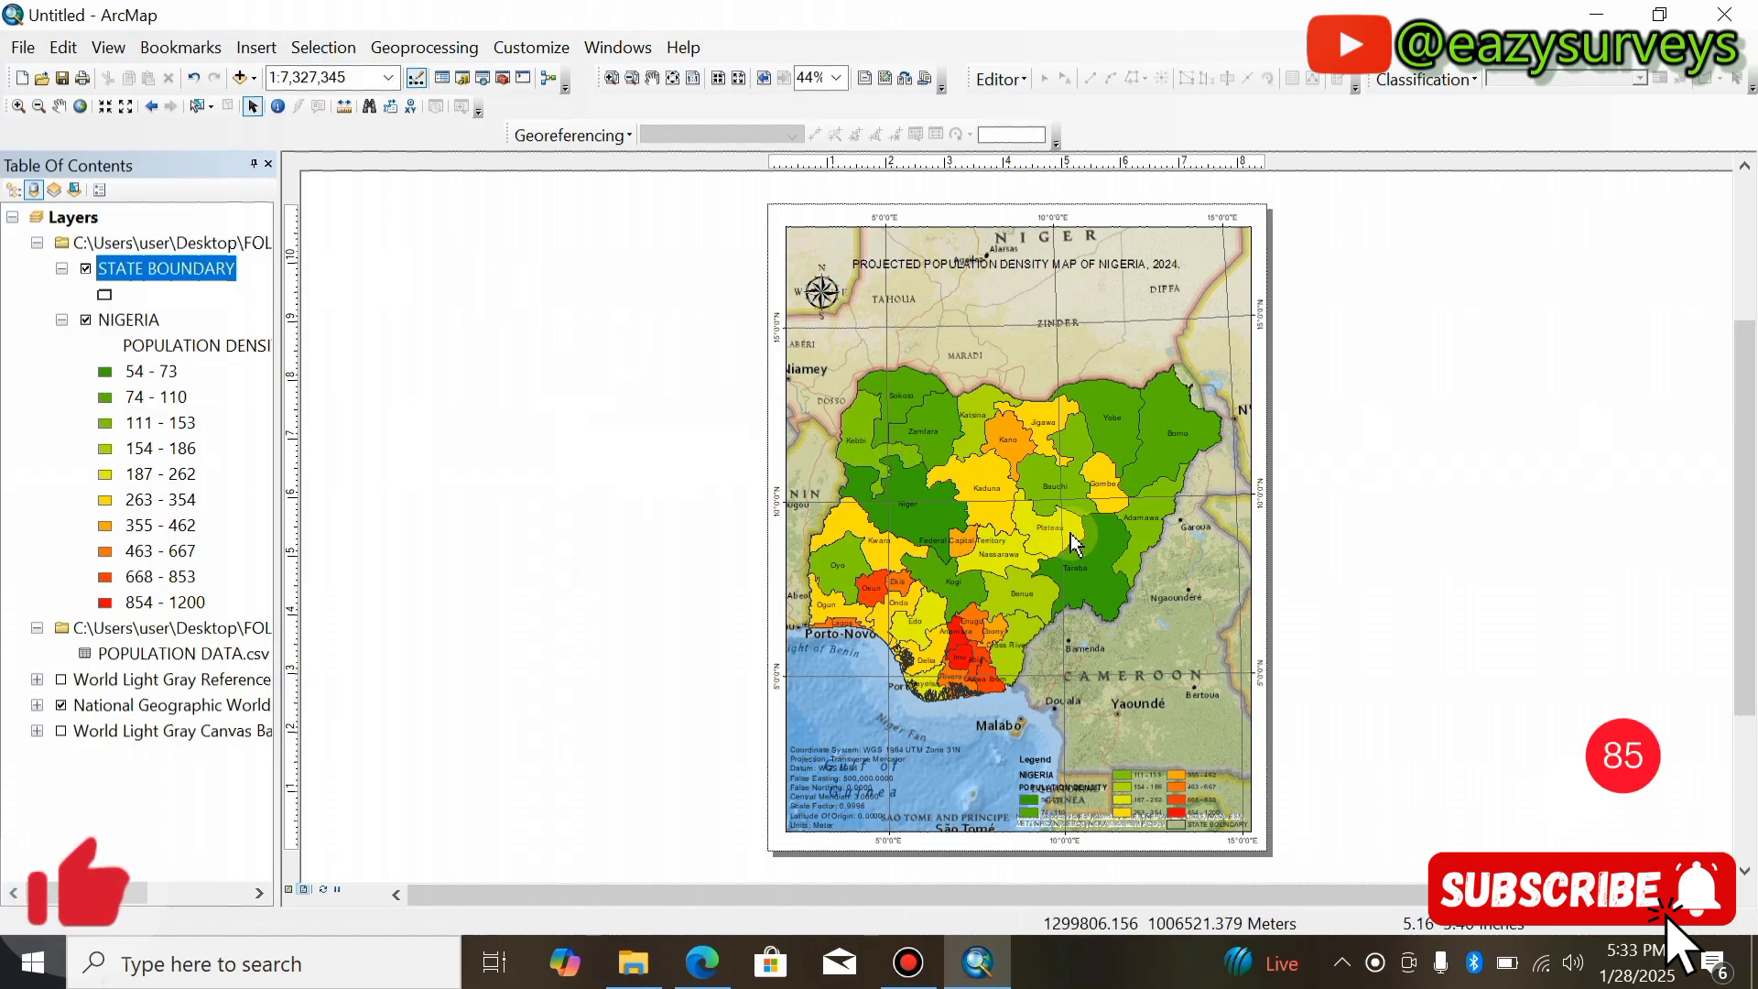
{"action": "scroll", "coordinate": [1071, 536], "scroll_direction": "up", "scroll_amount": 2}
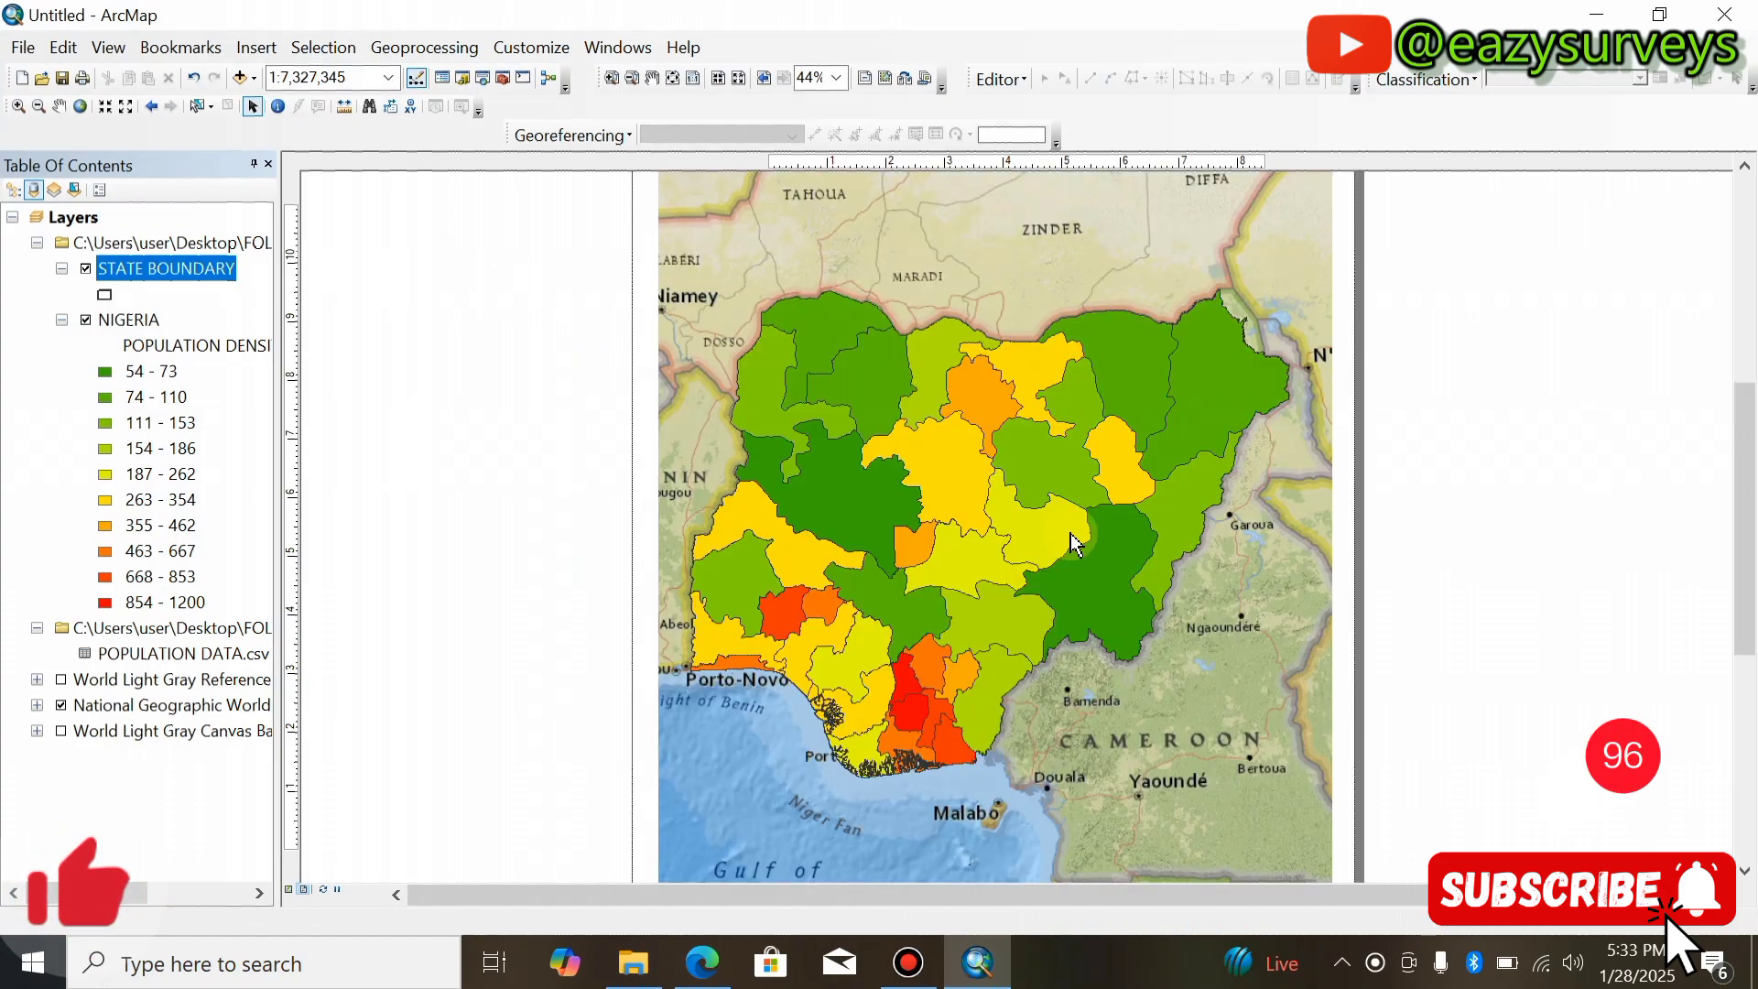
{"action": "scroll", "coordinate": [1073, 540], "scroll_direction": "up", "scroll_amount": 2}
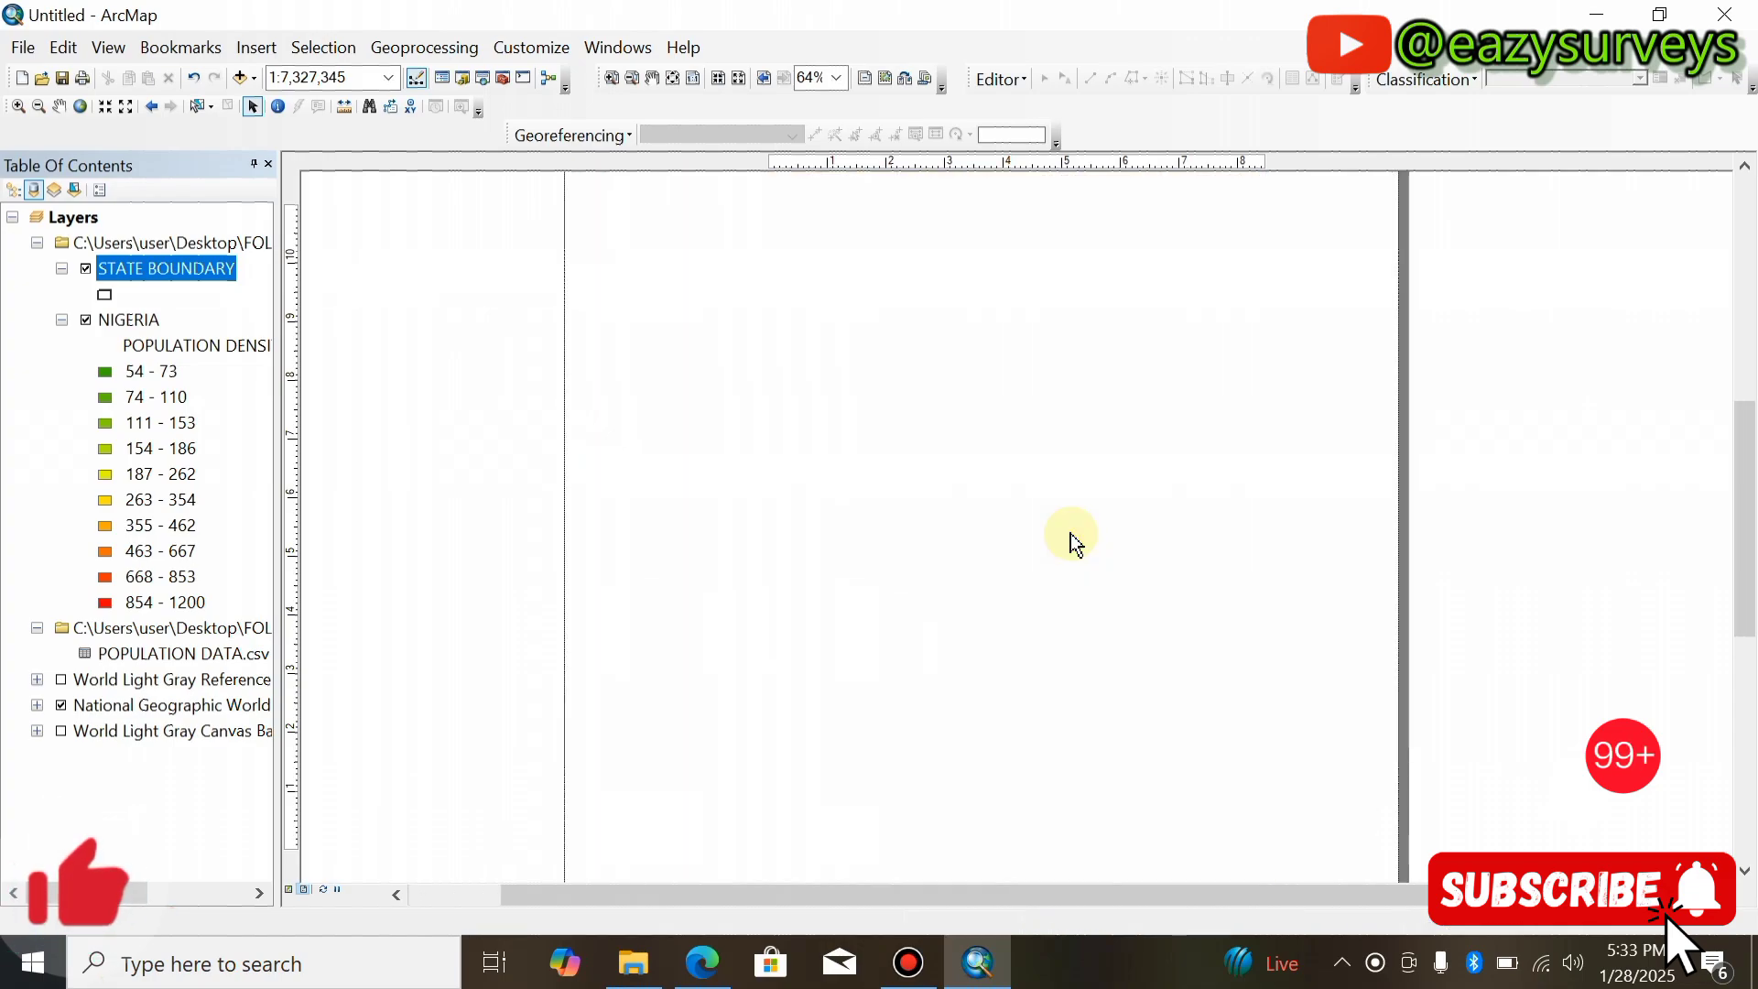
{"action": "scroll", "coordinate": [1071, 539], "scroll_direction": "up", "scroll_amount": 1}
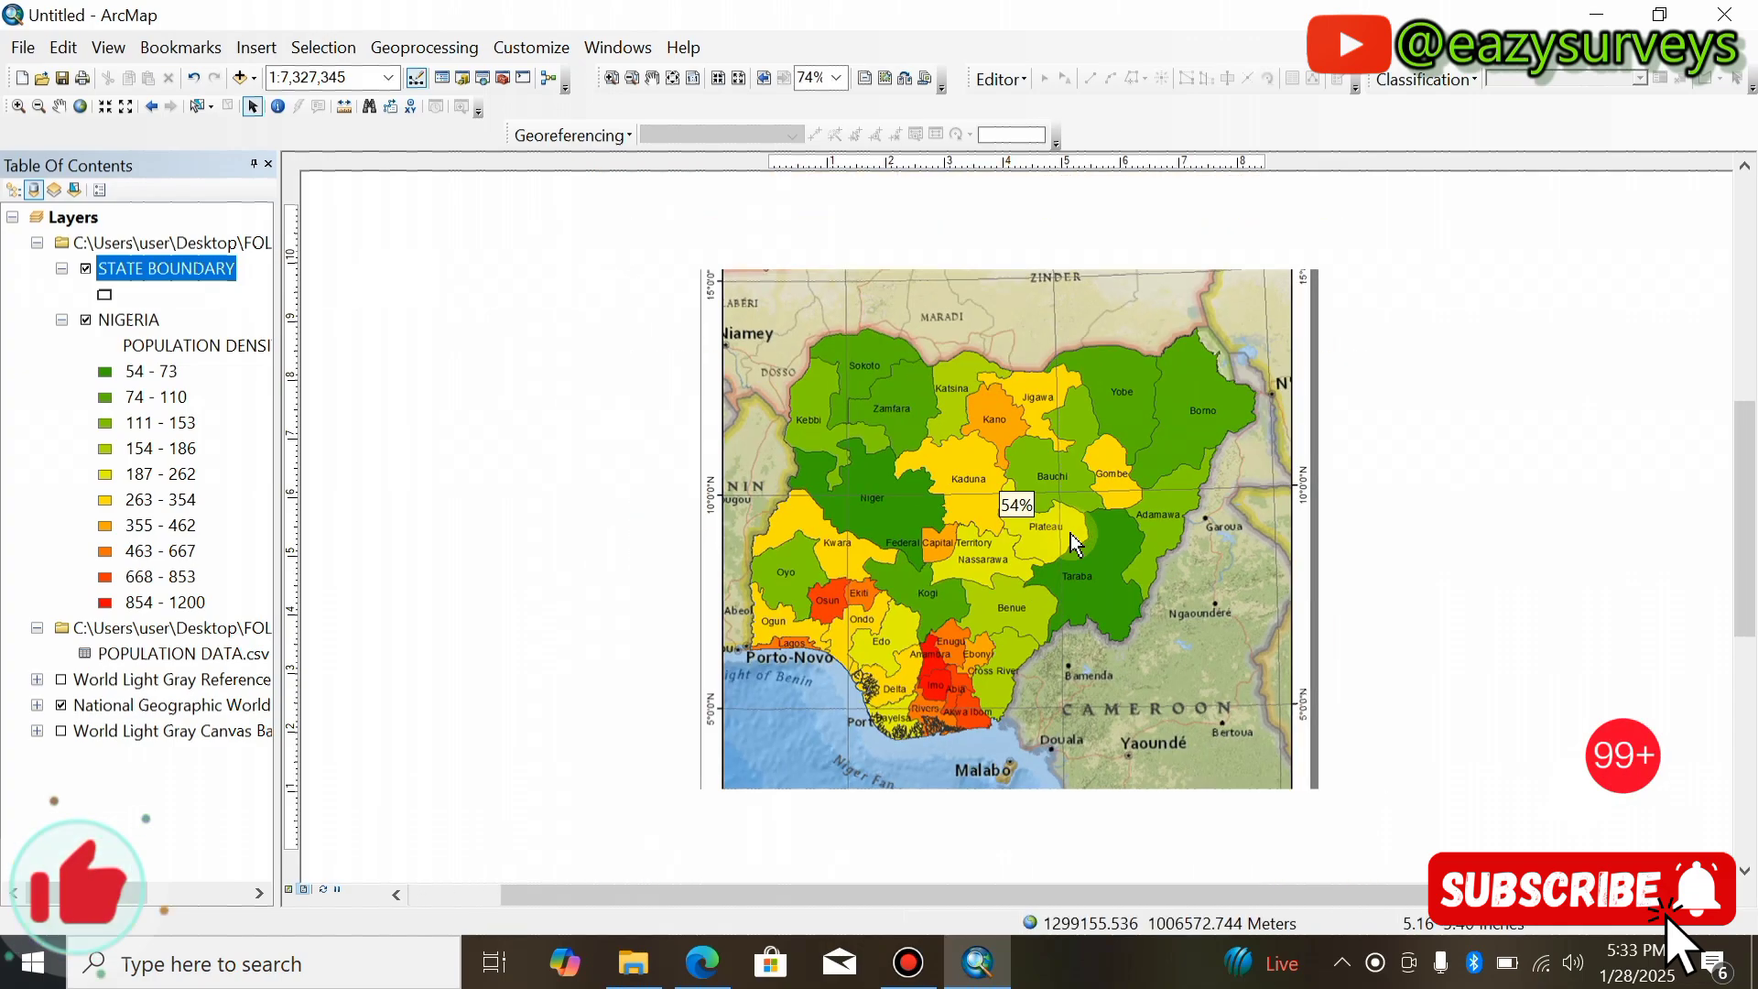